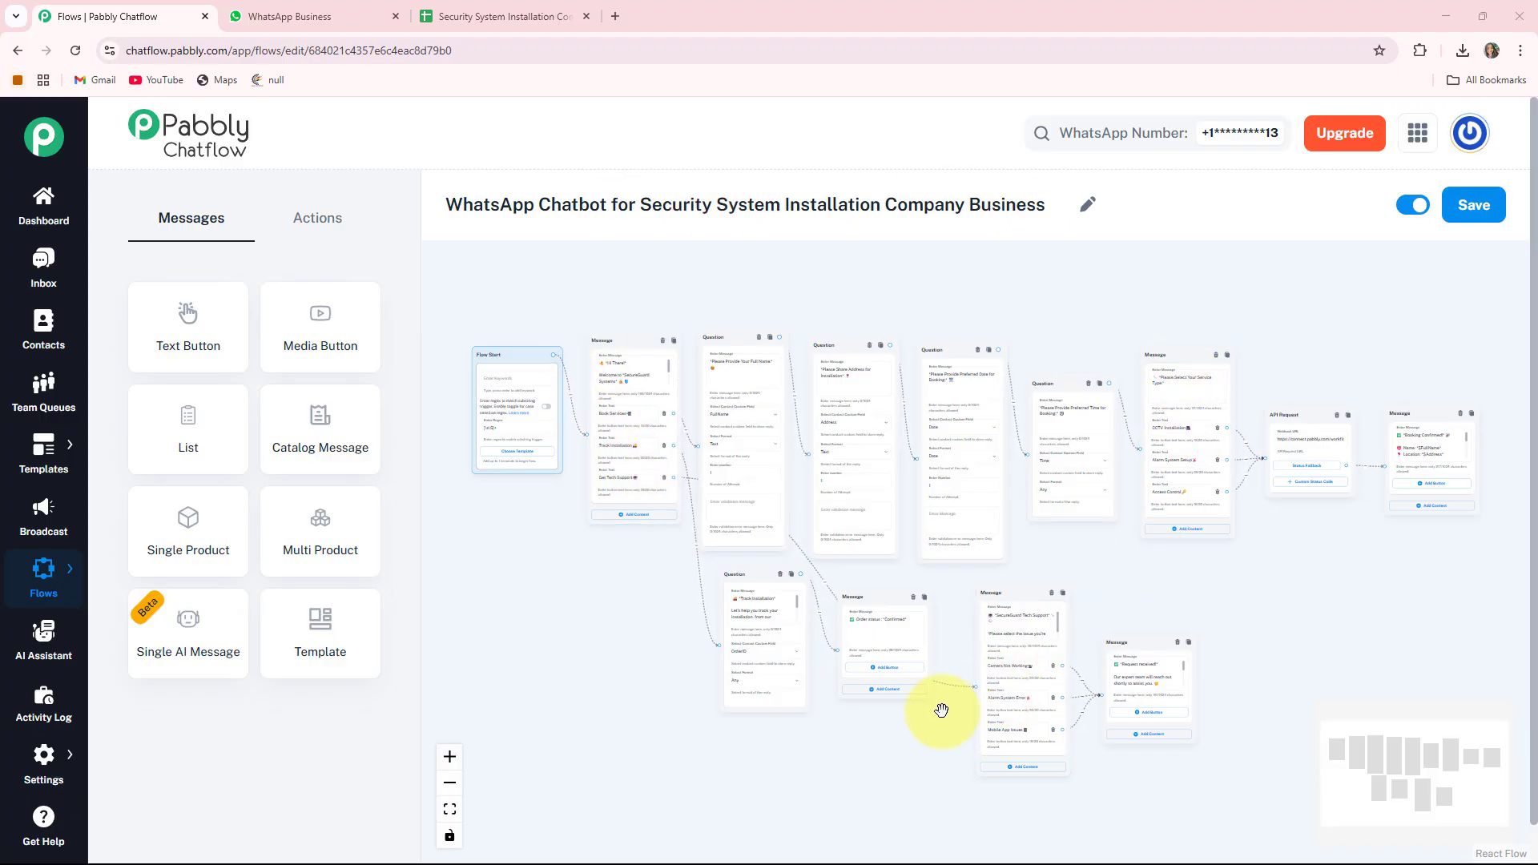
# - In the security installation business chat, send Hi and choose Book Services
pyautogui.click(301, 8)
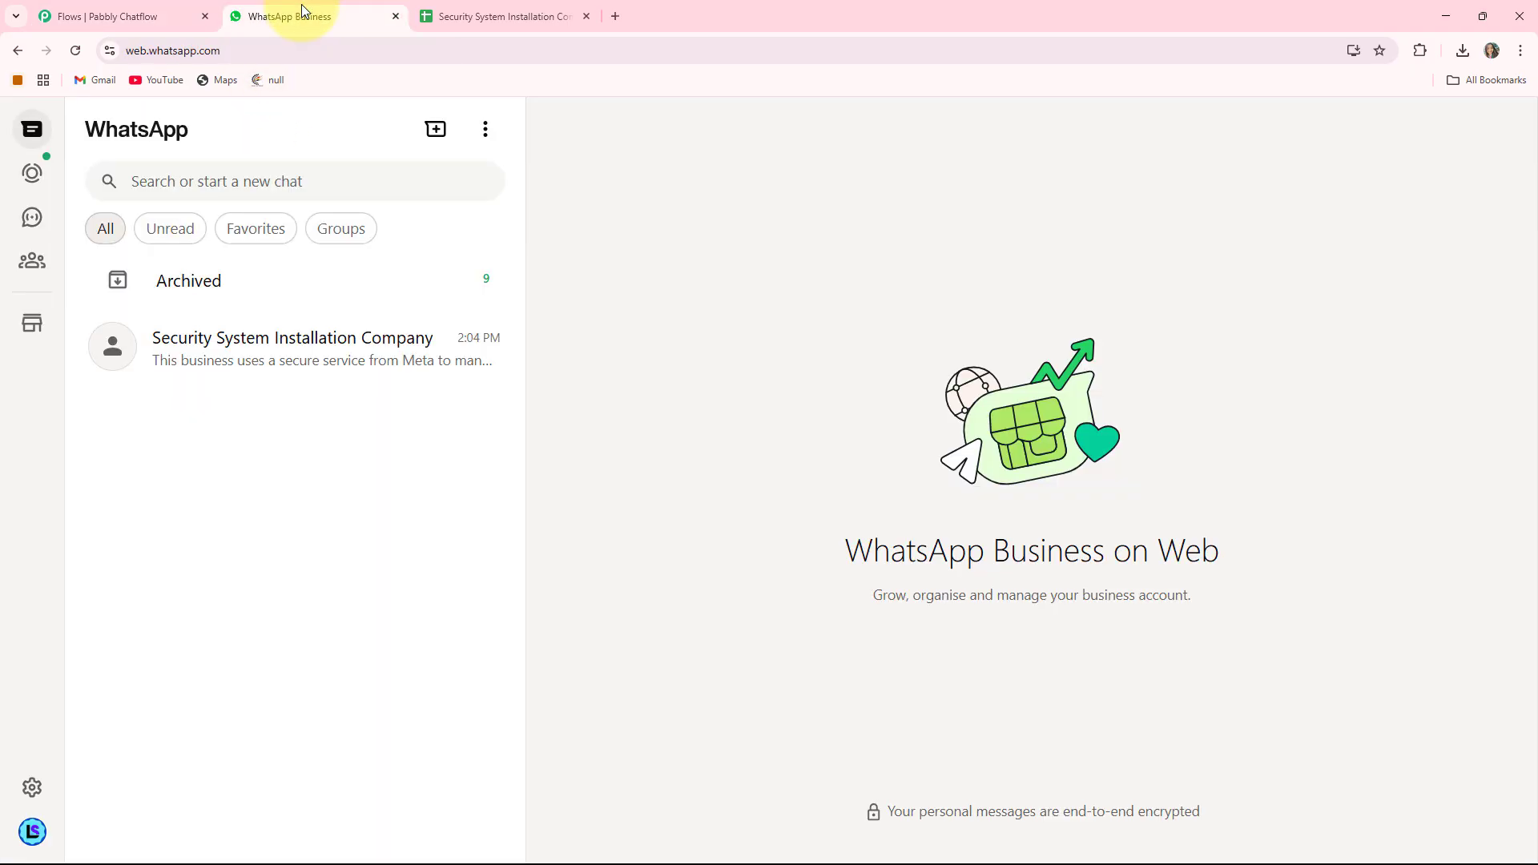
pyautogui.click(291, 365)
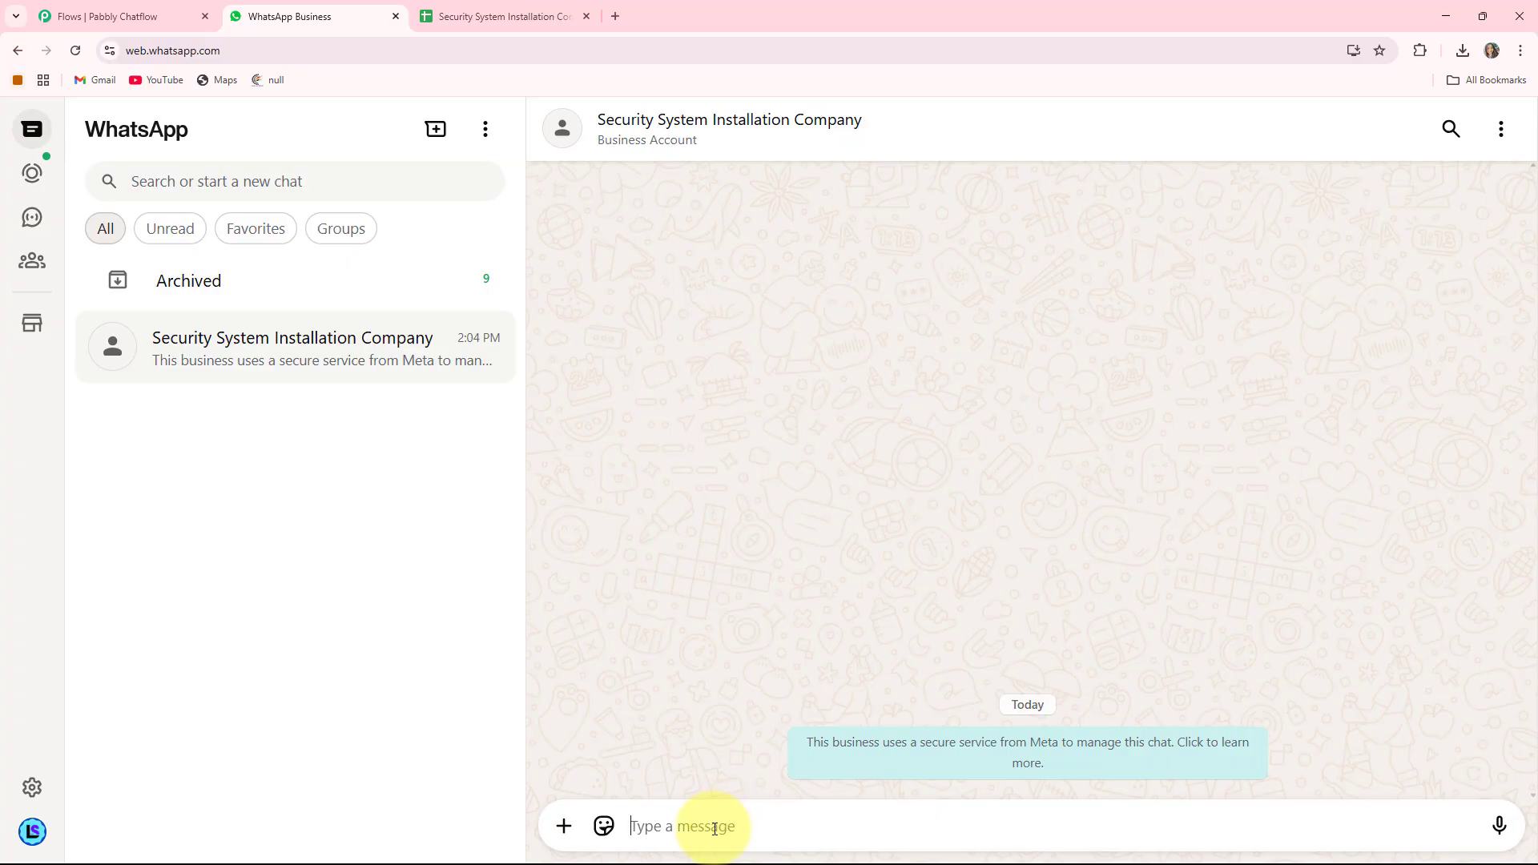
pyautogui.write('Hi')
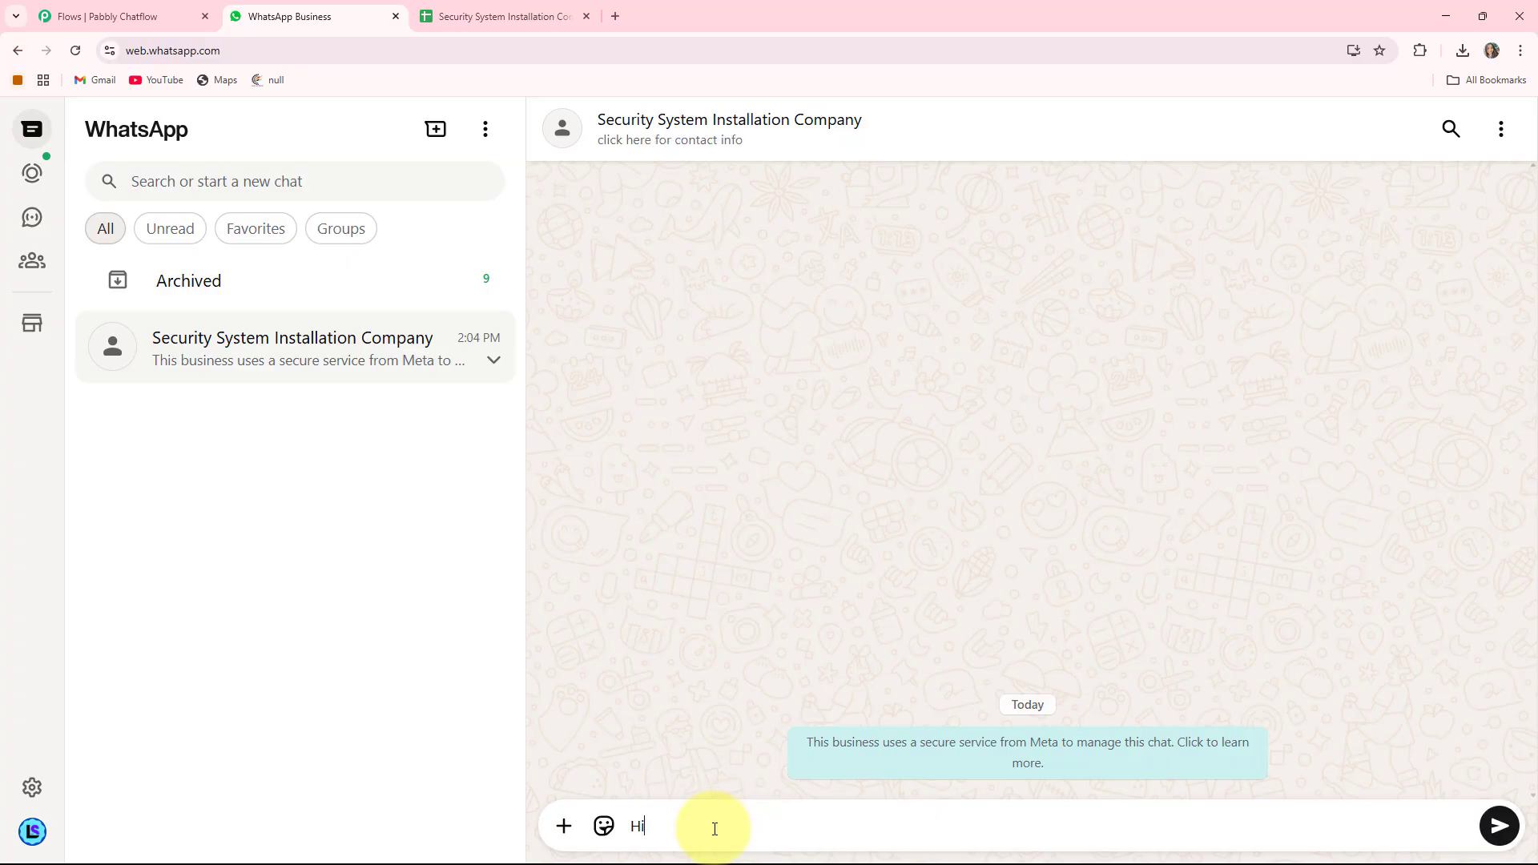
pyautogui.press('Return')
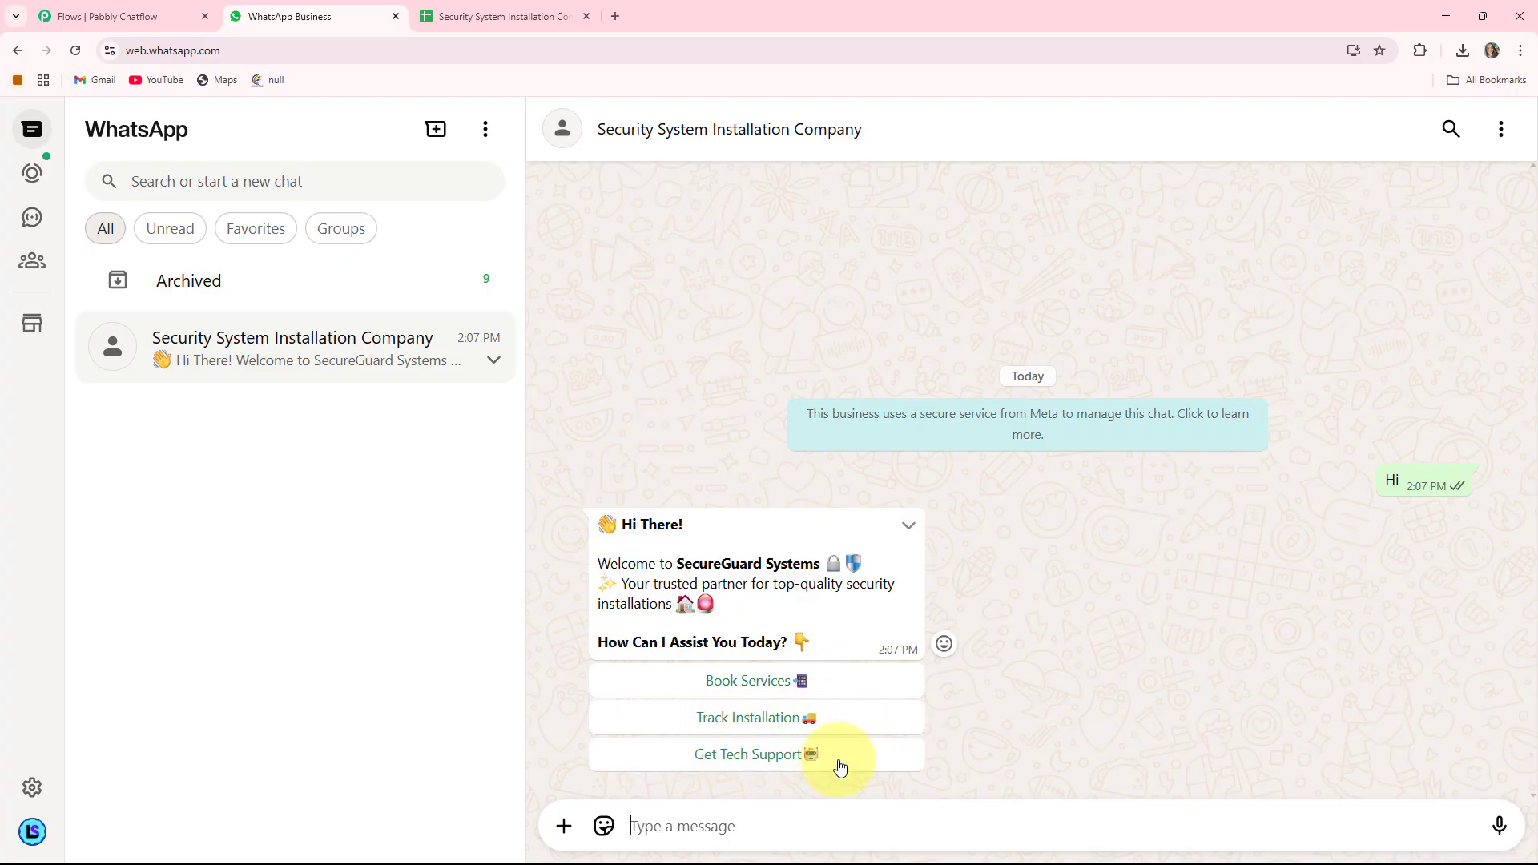
pyautogui.click(751, 682)
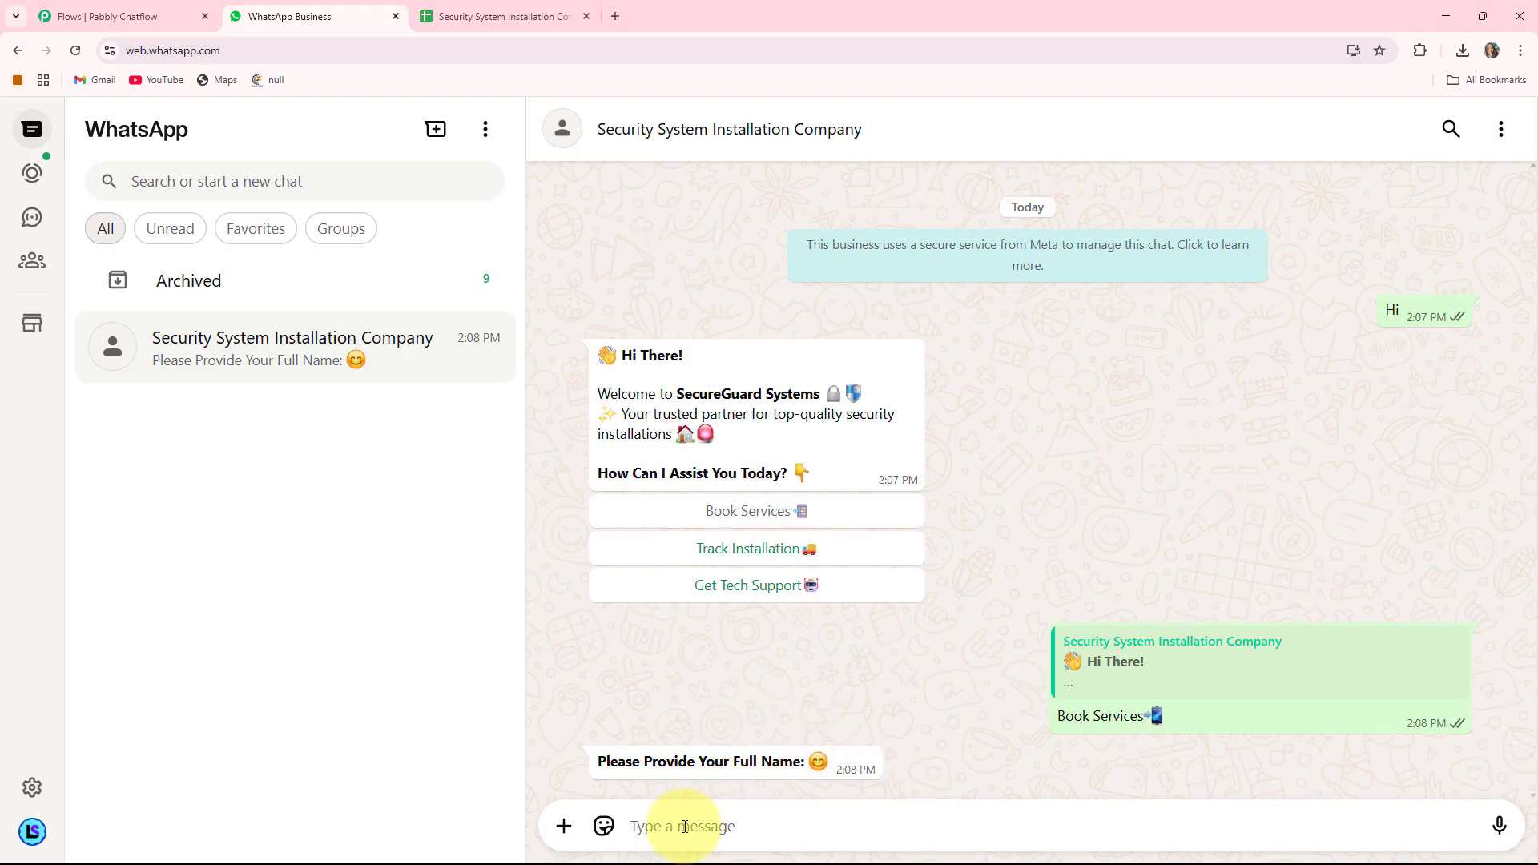
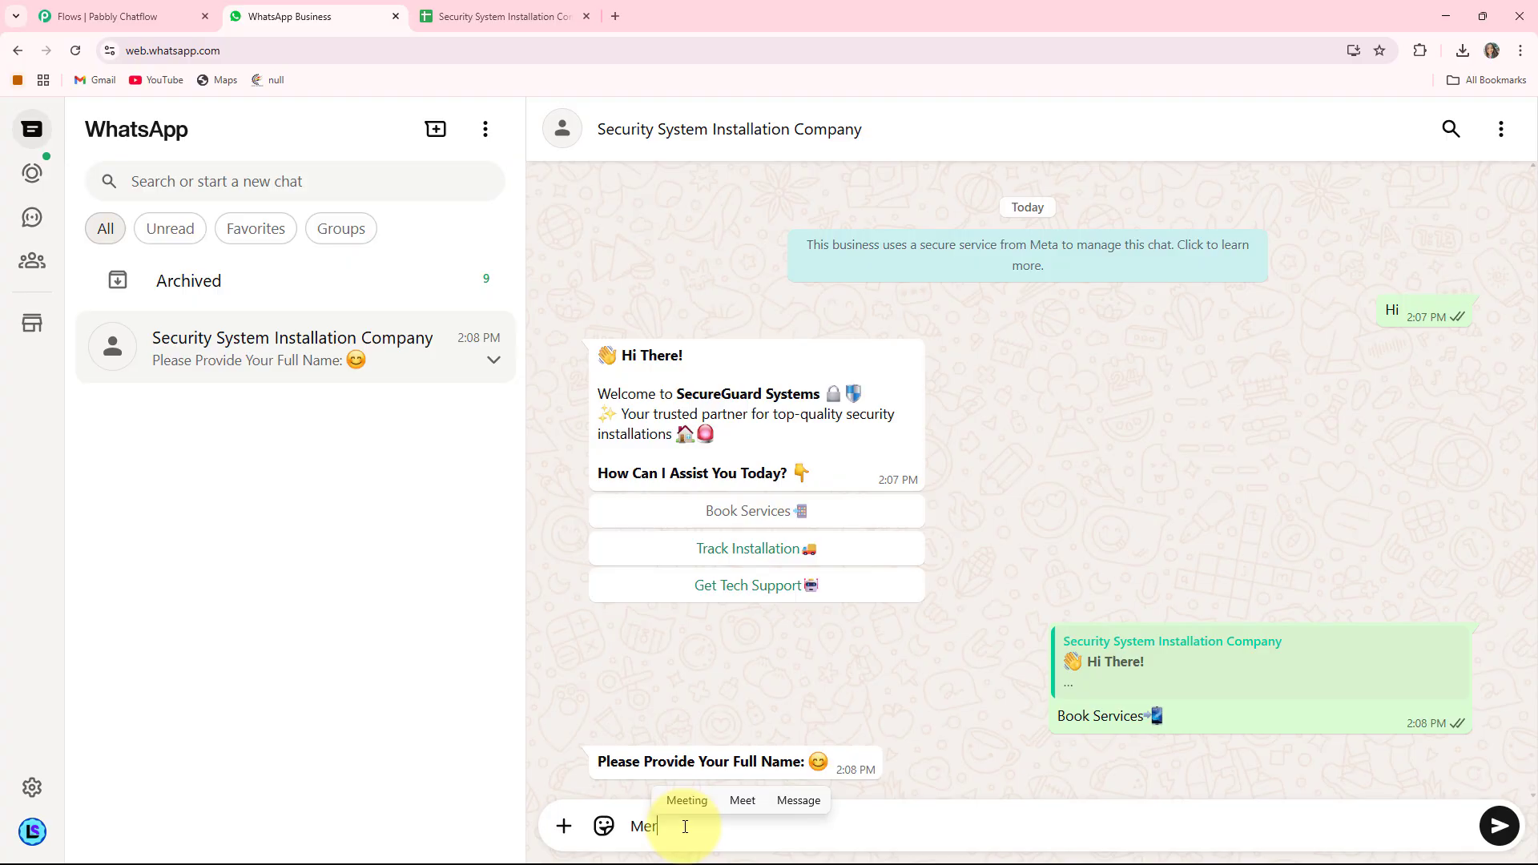
# - Reply with the customer's full name, installation address, date 13/06/2025, and begin the 8 o'clock time
pyautogui.press('Return')
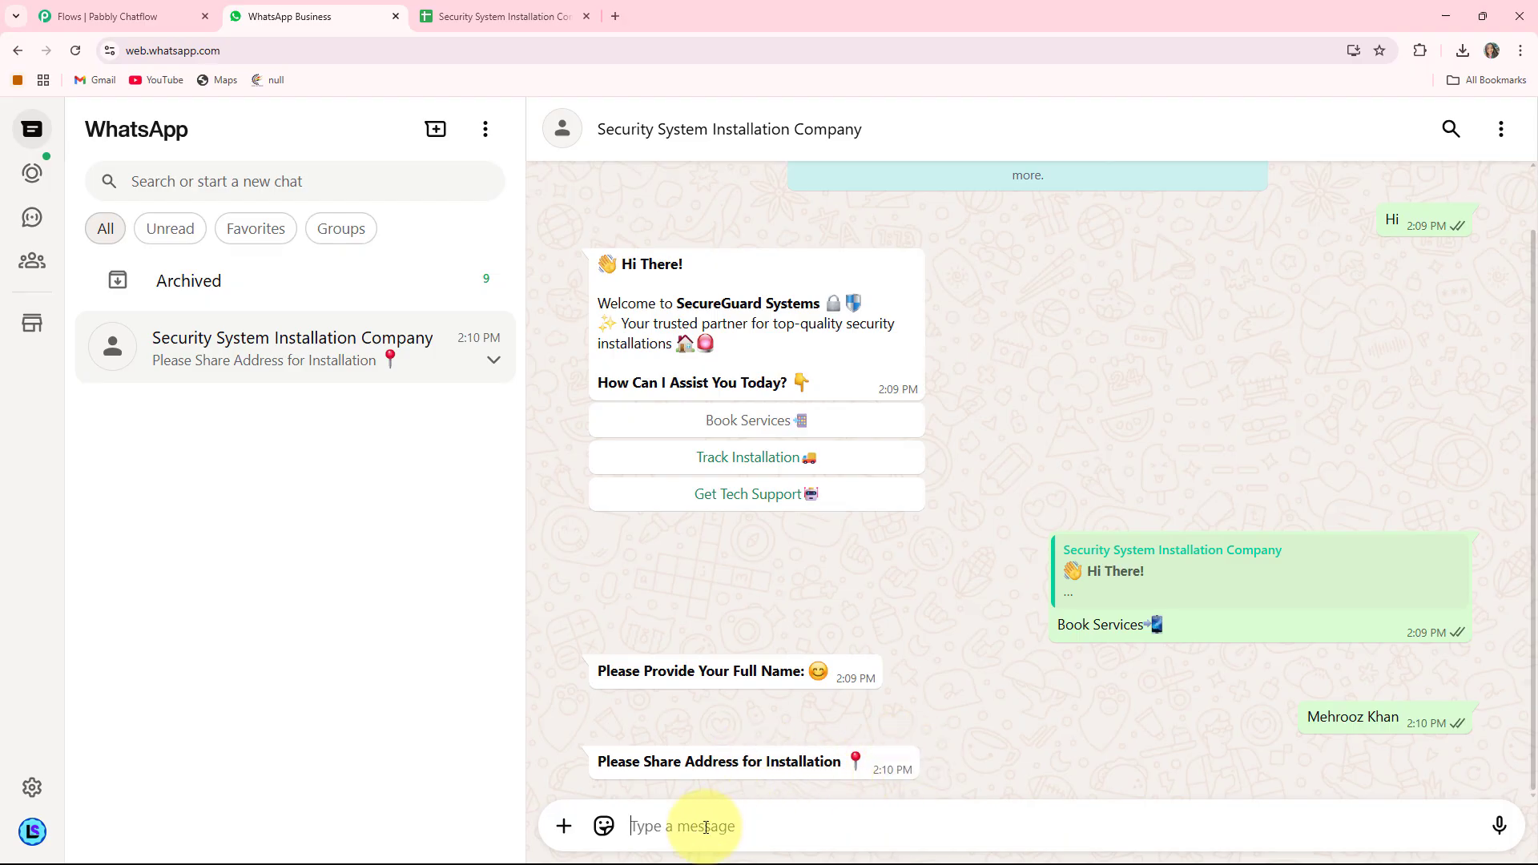
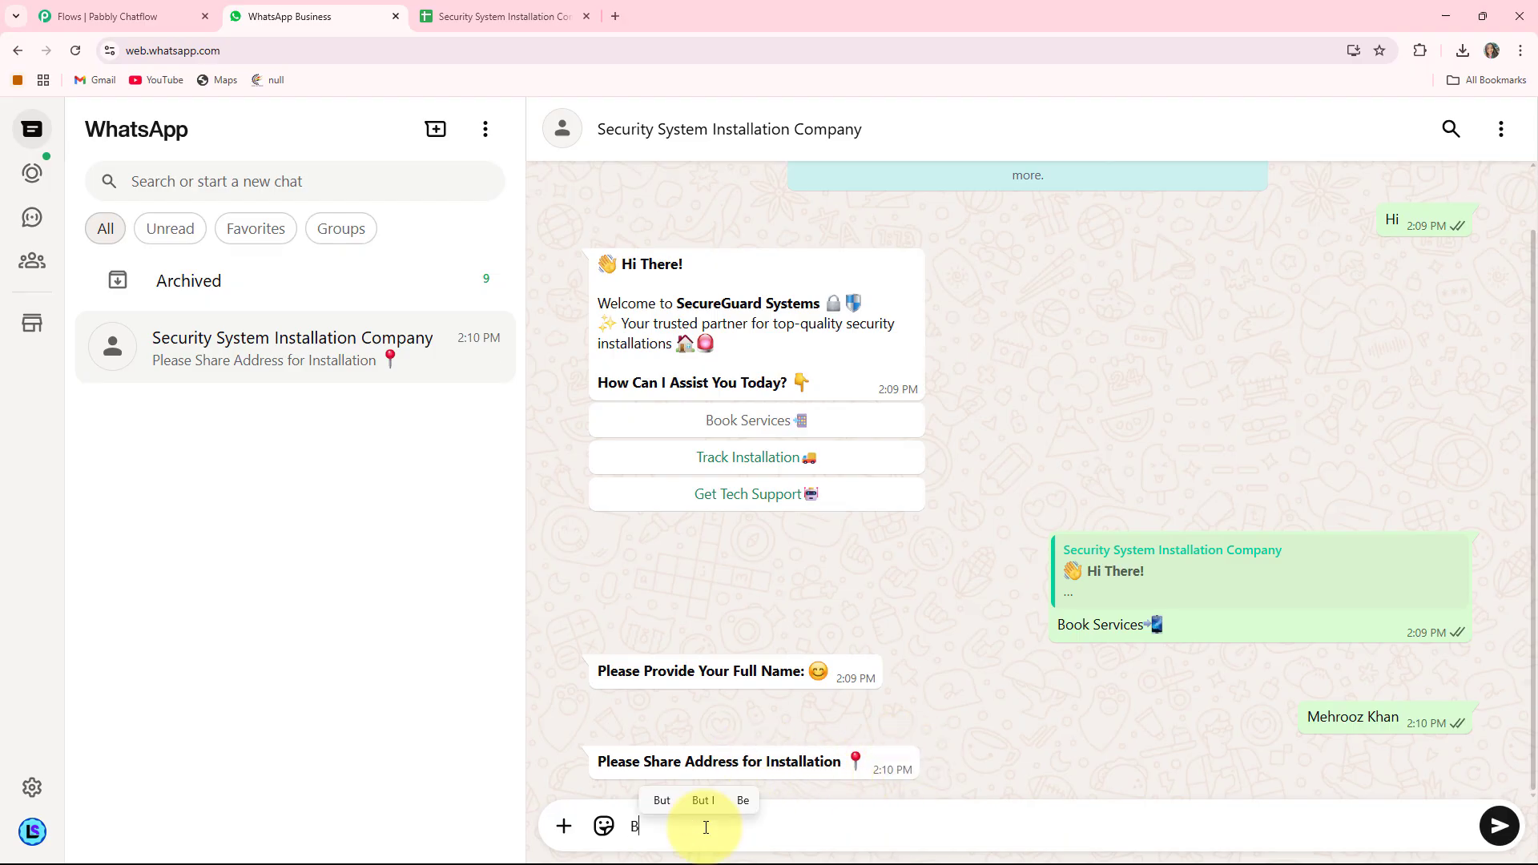
pyautogui.press('Return')
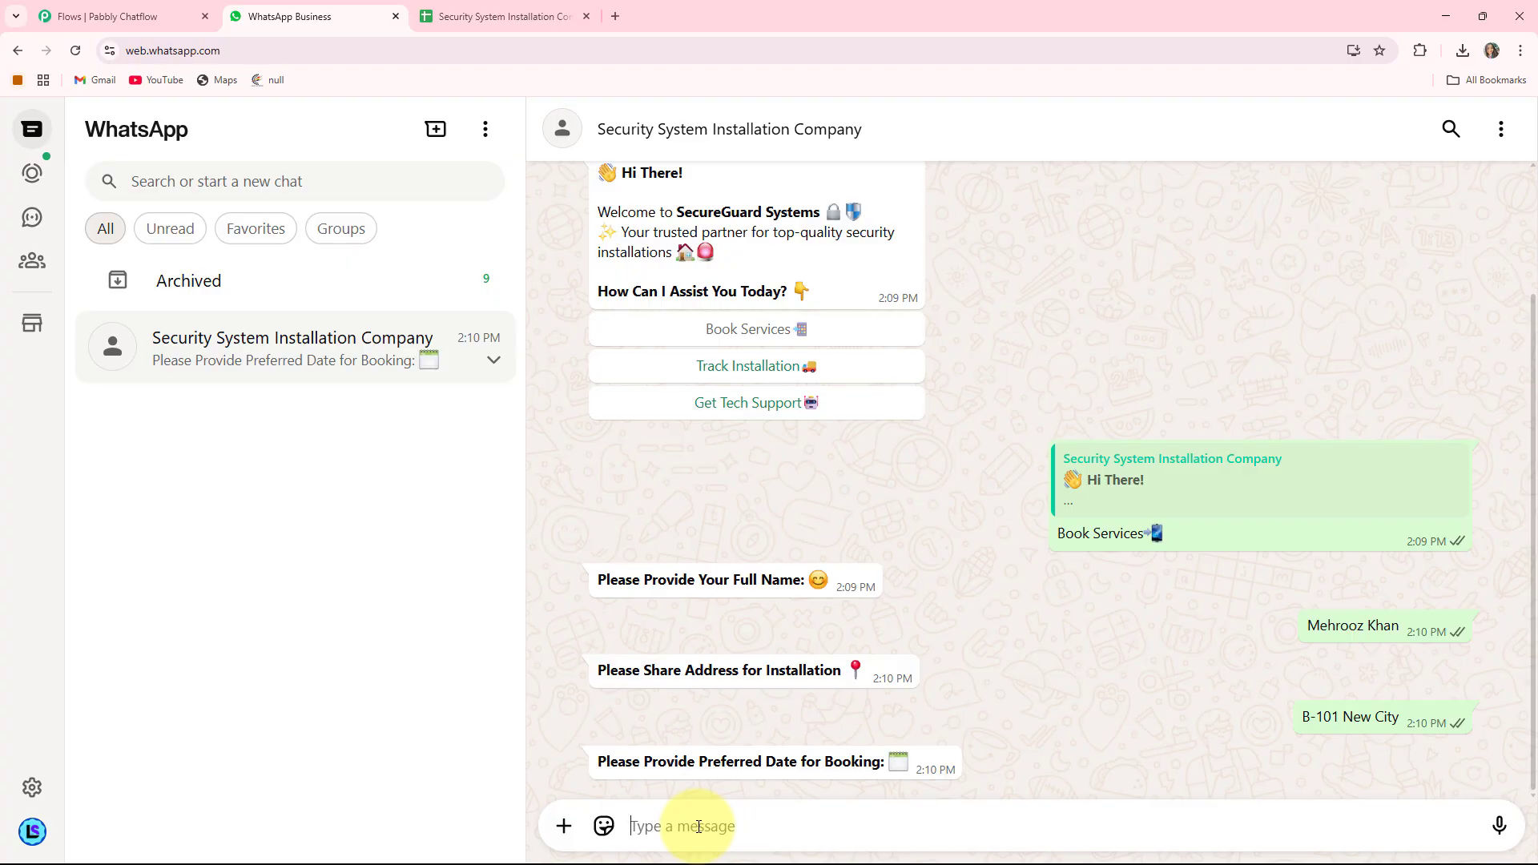
pyautogui.write('13/06/2025')
pyautogui.press('Return')
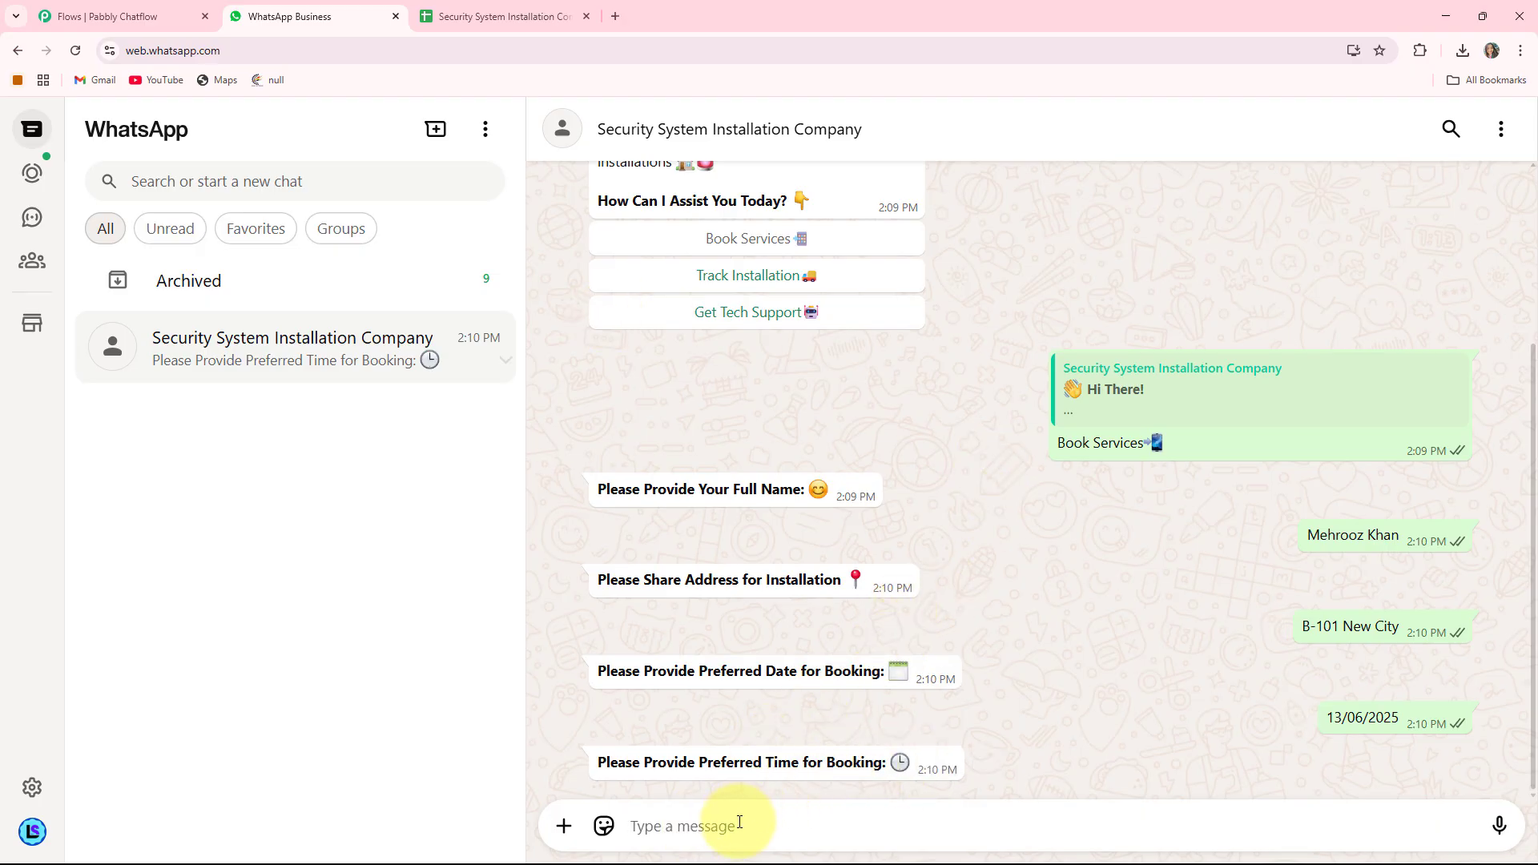
pyautogui.write('8')
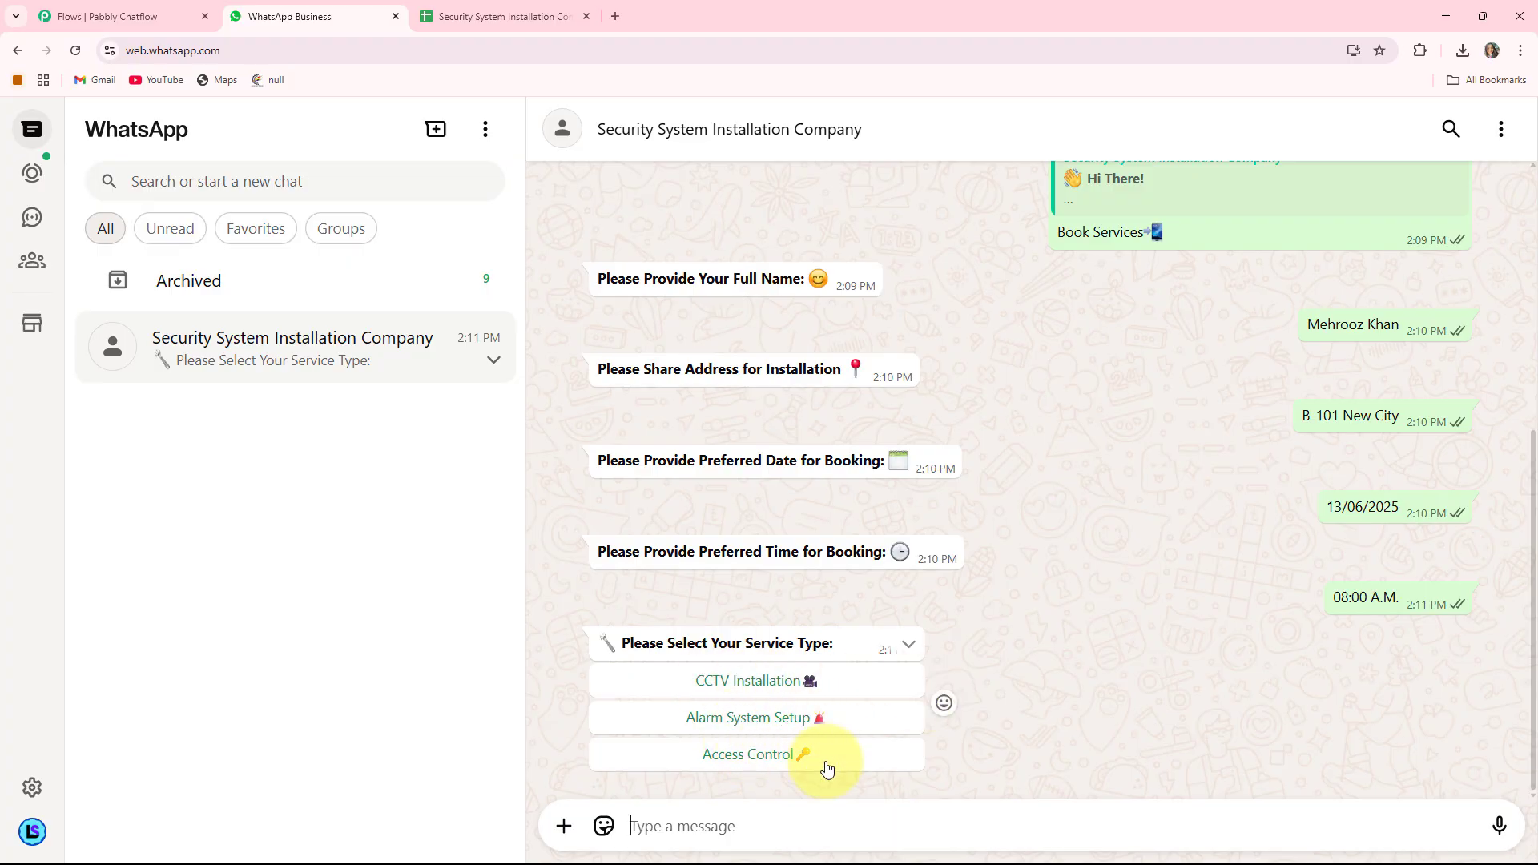
# - Pick CCTV Installation and scroll through the chat to review the Booking Confirmed summary
pyautogui.click(748, 681)
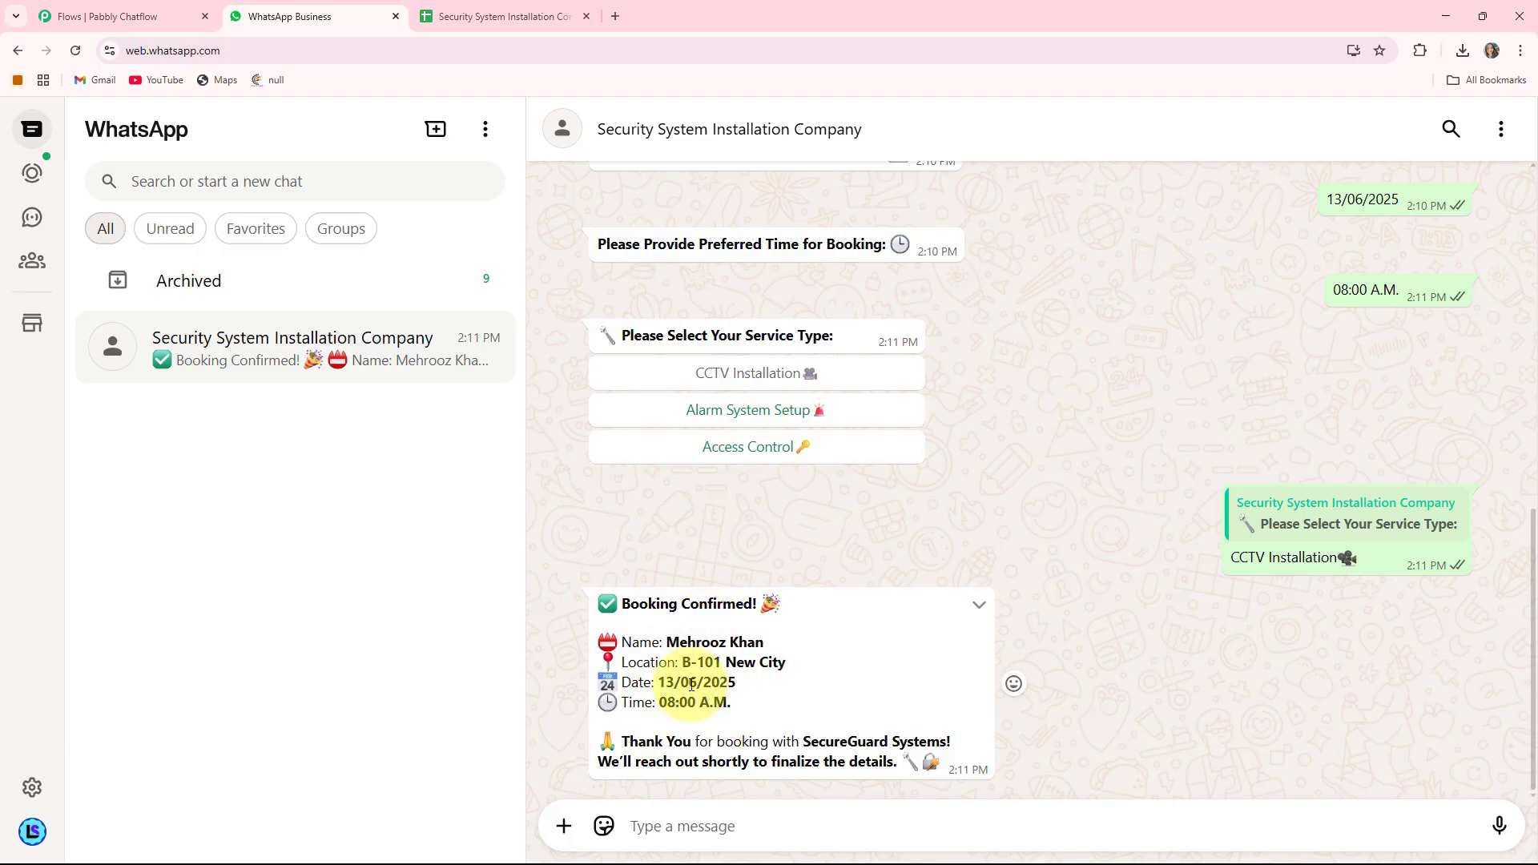
pyautogui.scroll(2, 1379, 360)
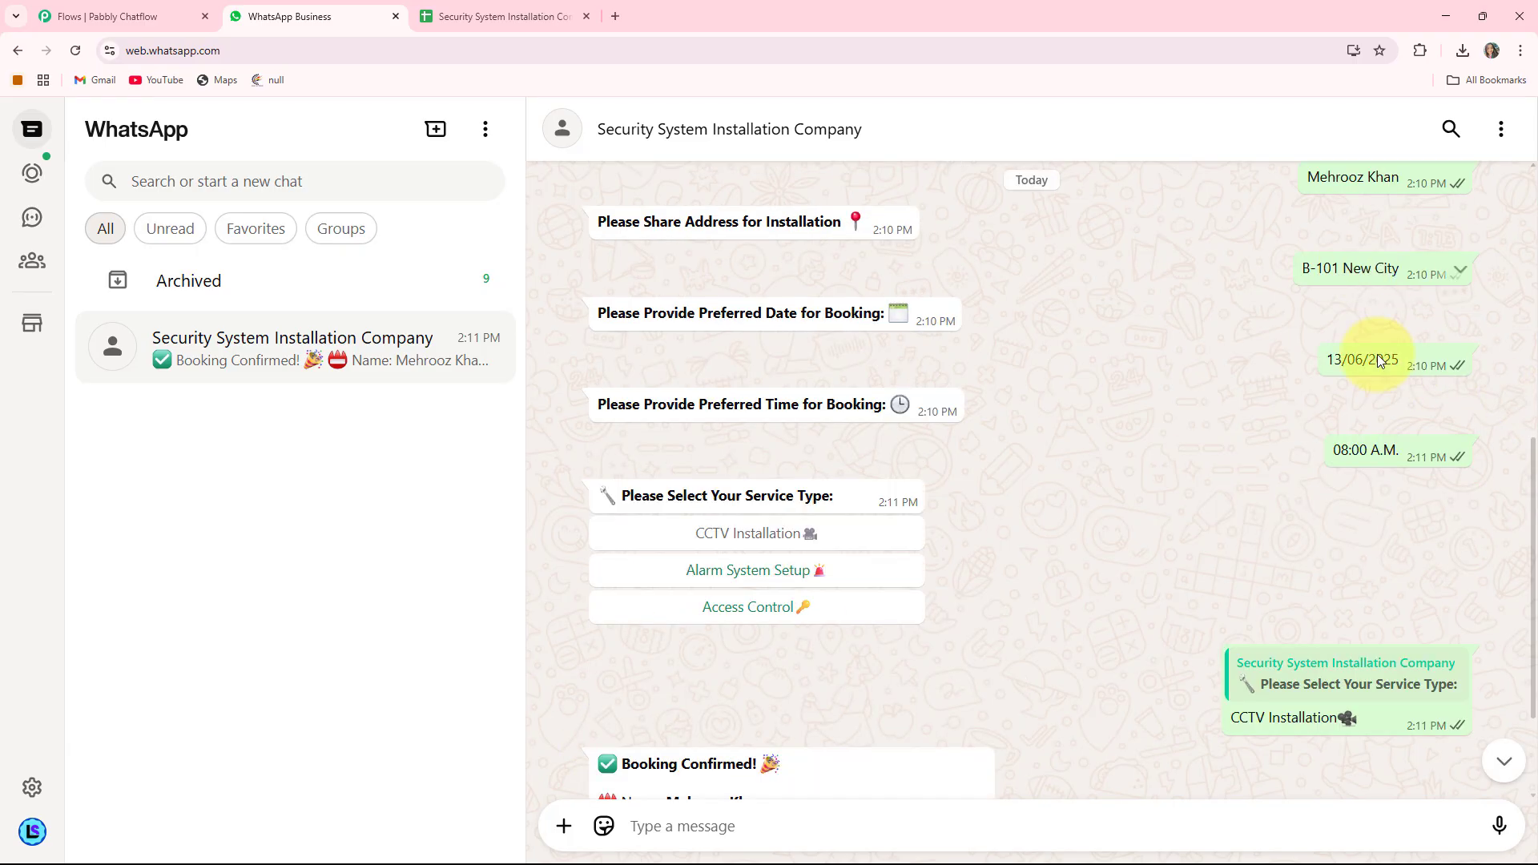
pyautogui.scroll(-2, 1104, 457)
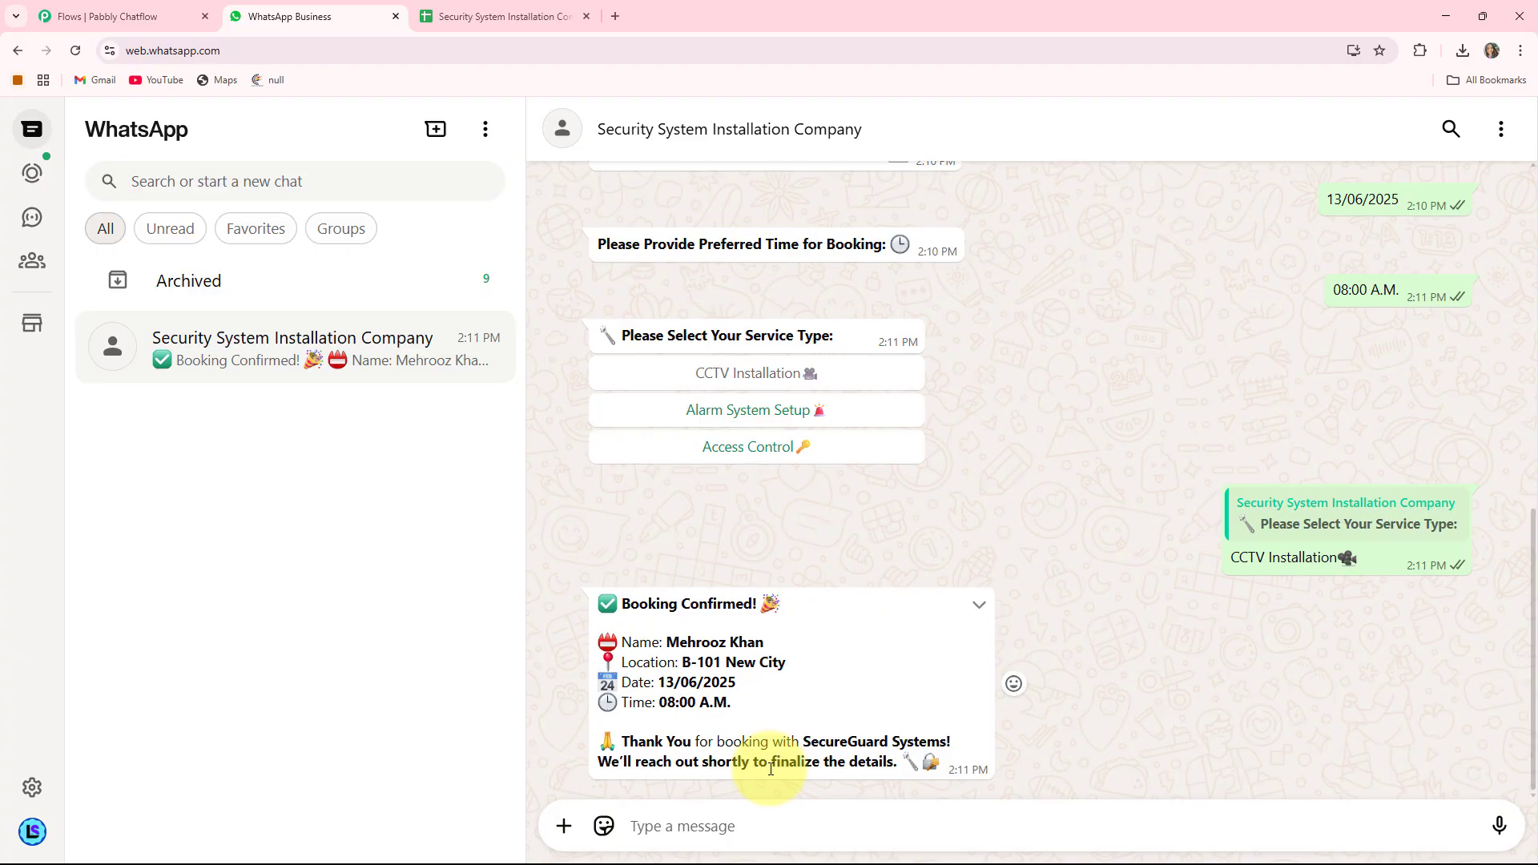
pyautogui.scroll(5, 881, 505)
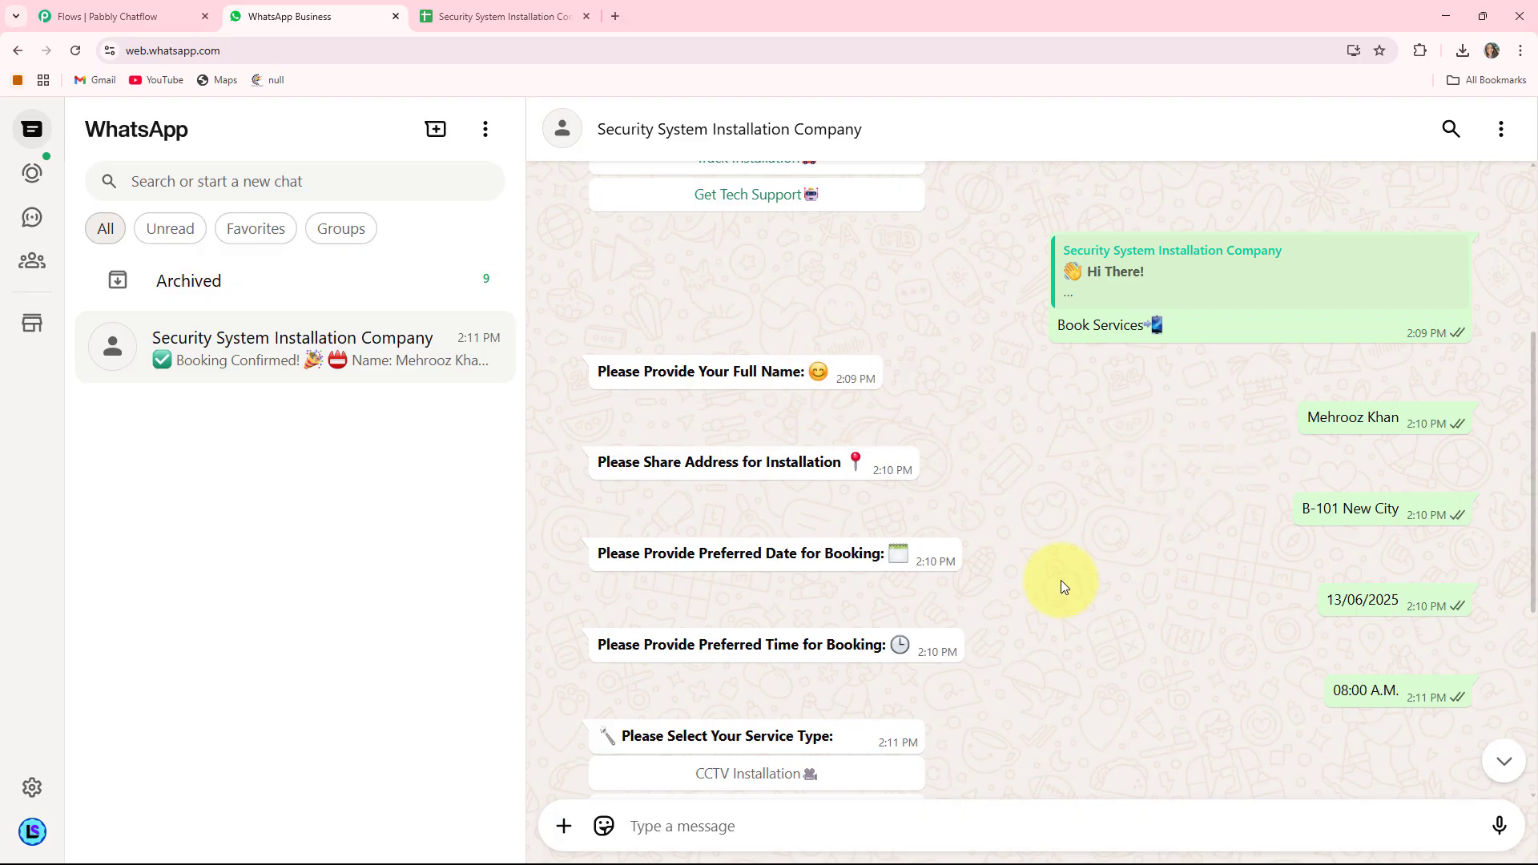
pyautogui.scroll(-2, 1061, 580)
pyautogui.click(462, 5)
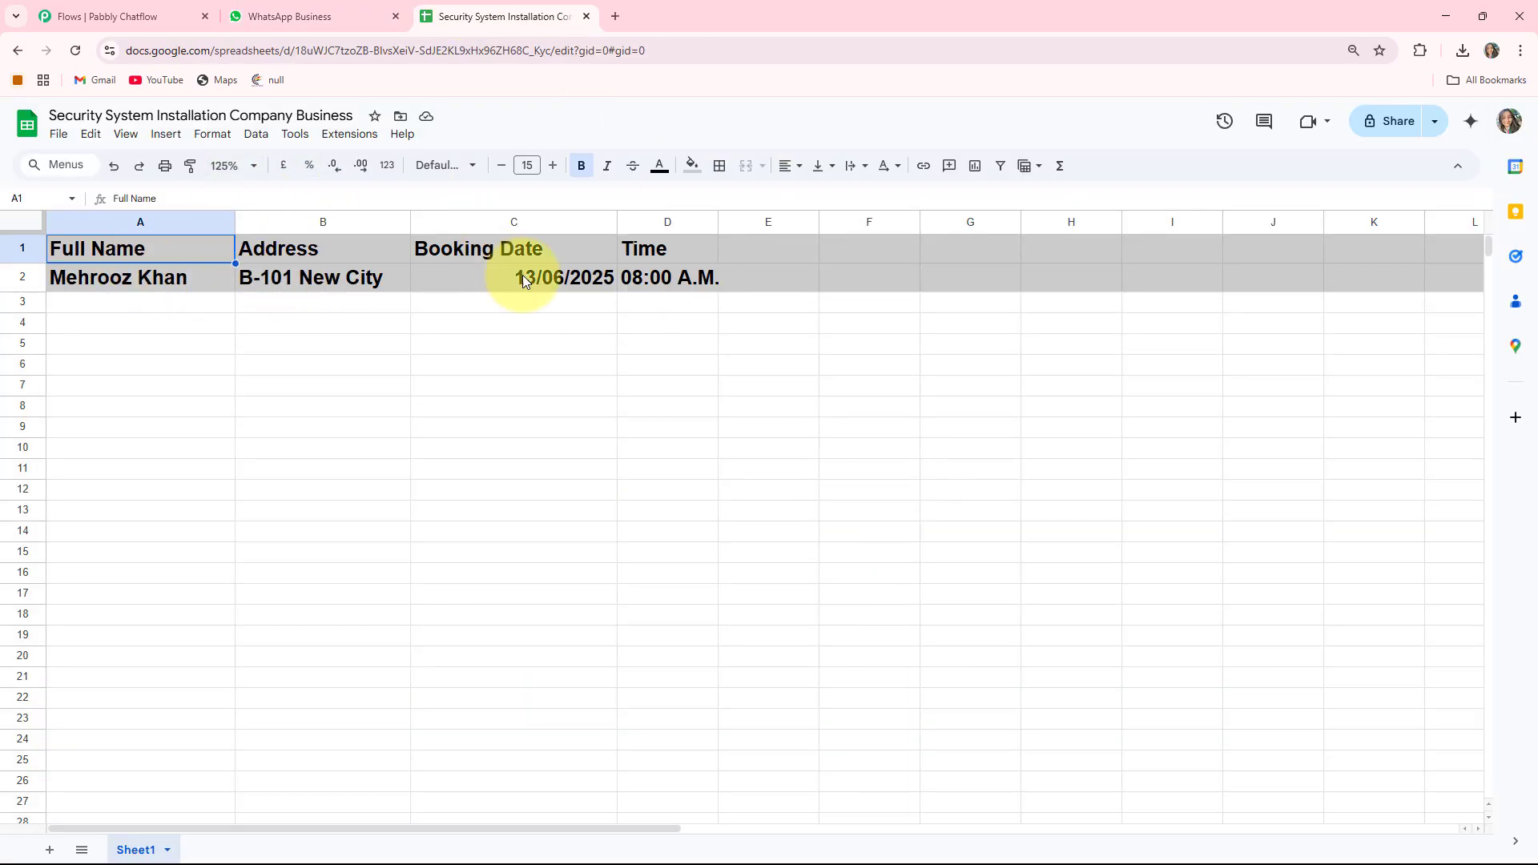
pyautogui.click(302, 15)
pyautogui.scroll(1, 1270, 549)
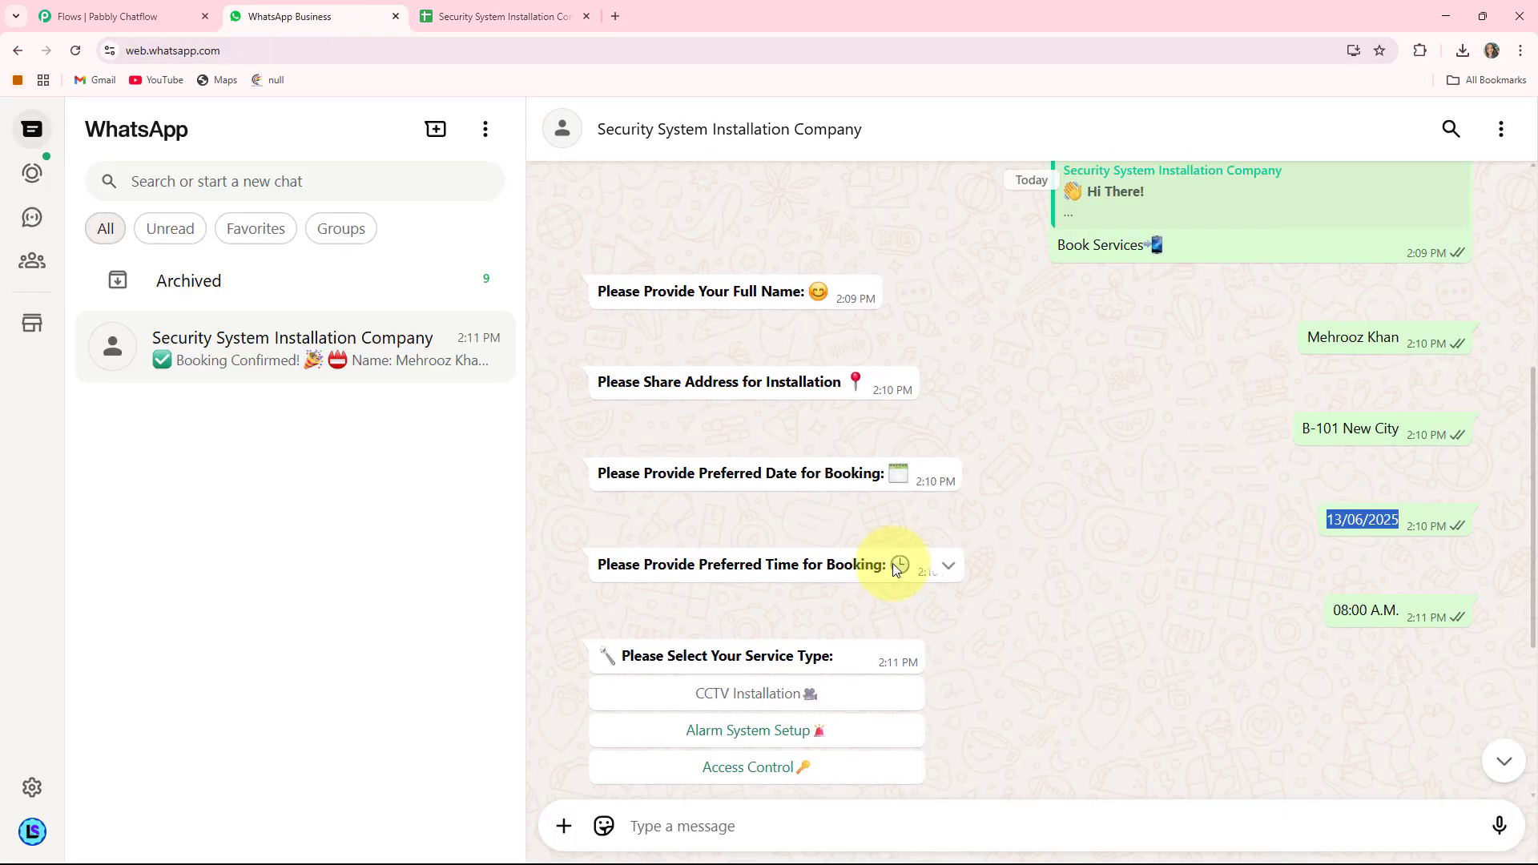
pyautogui.scroll(-1, 888, 560)
pyautogui.scroll(5, 881, 561)
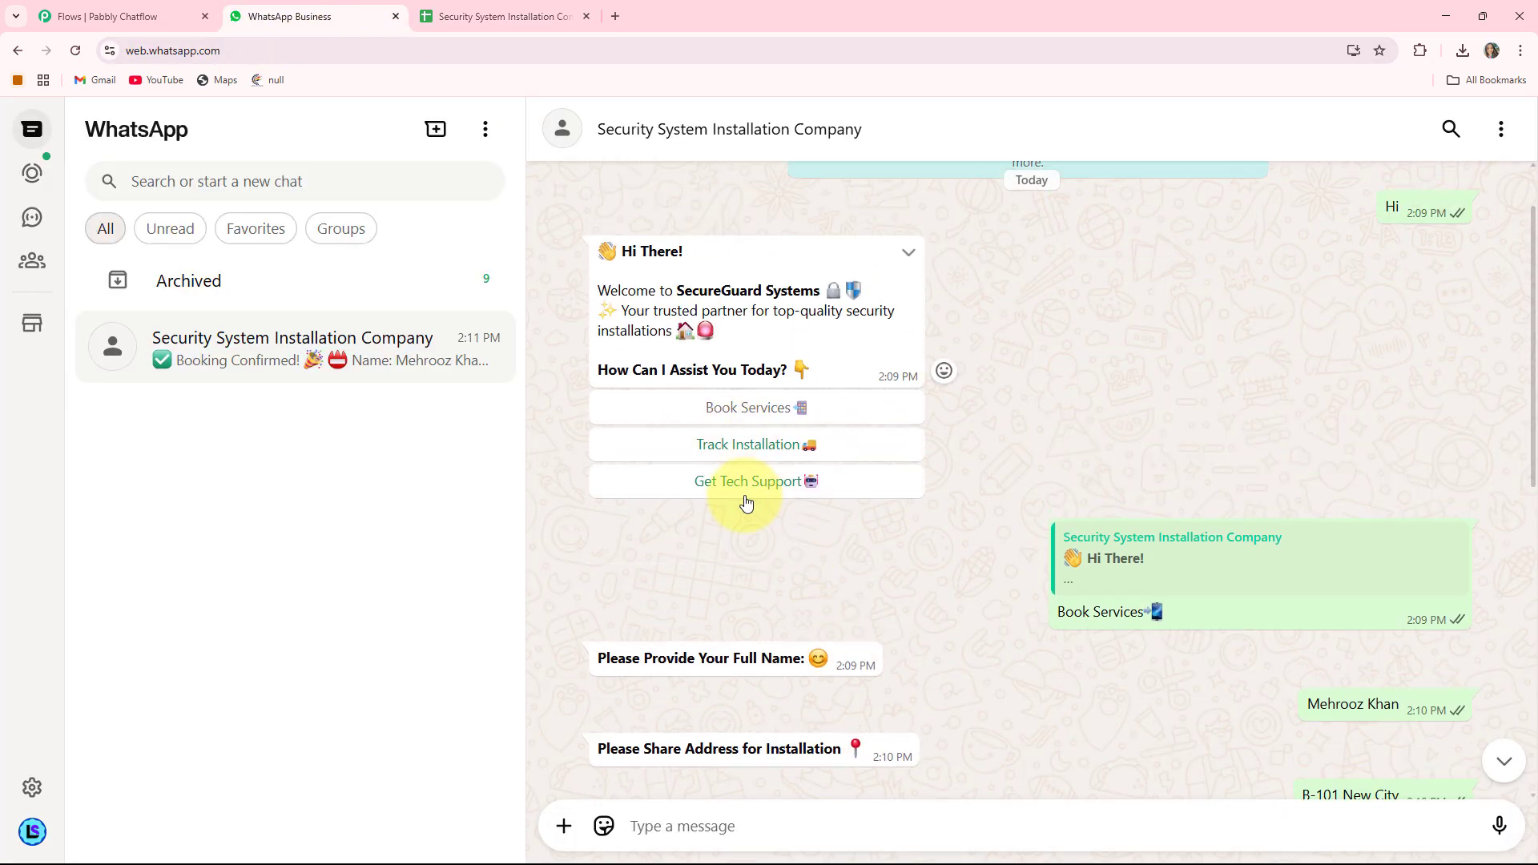
# - Choose Get Tech Support, then Camera Not Working, and review the Request received! reply
pyautogui.click(746, 499)
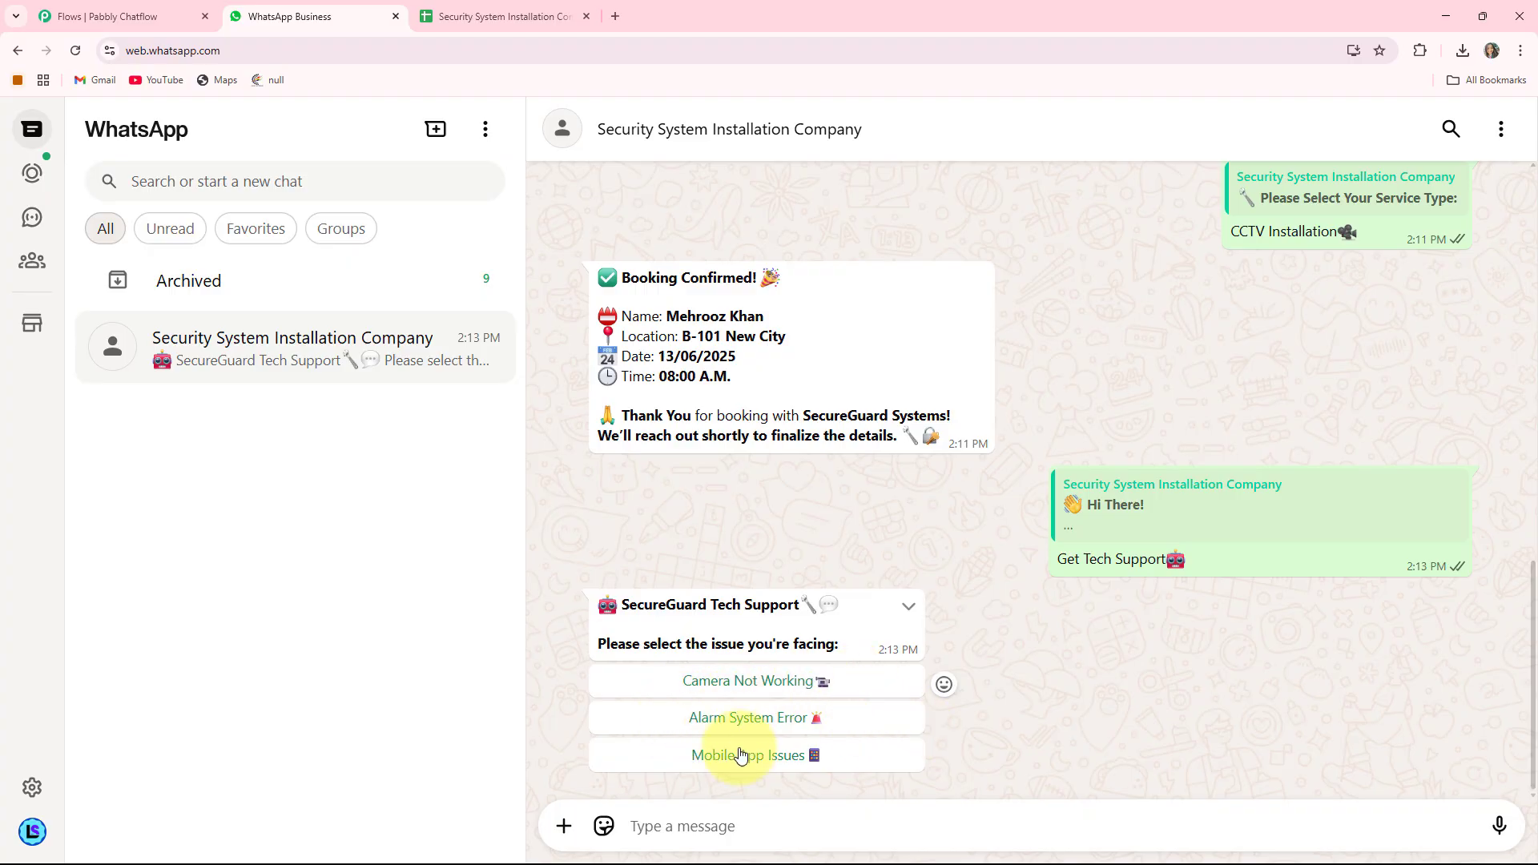
pyautogui.click(739, 684)
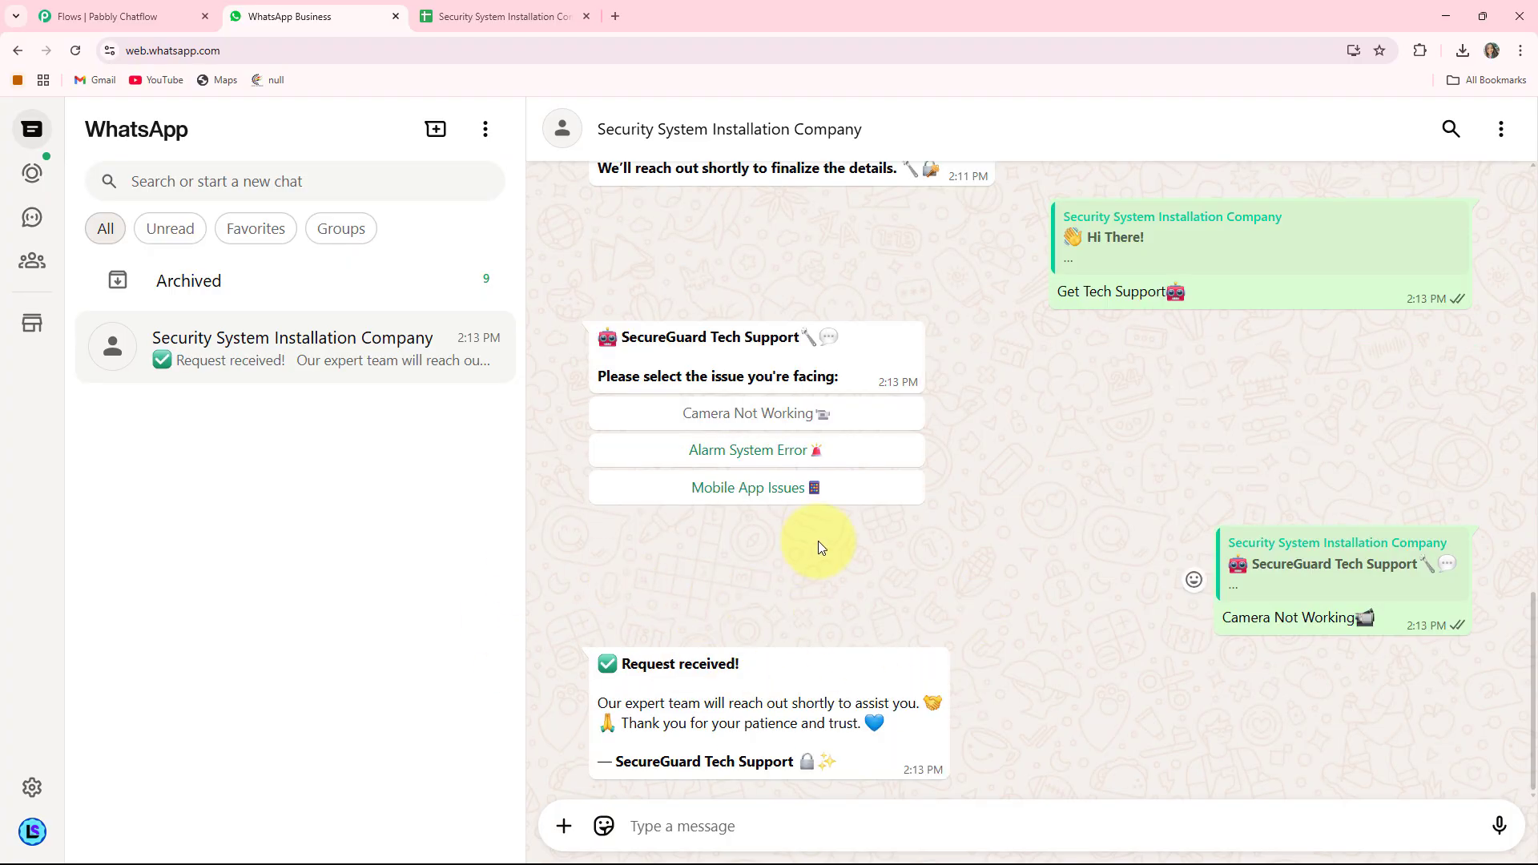
pyautogui.scroll(7, 834, 590)
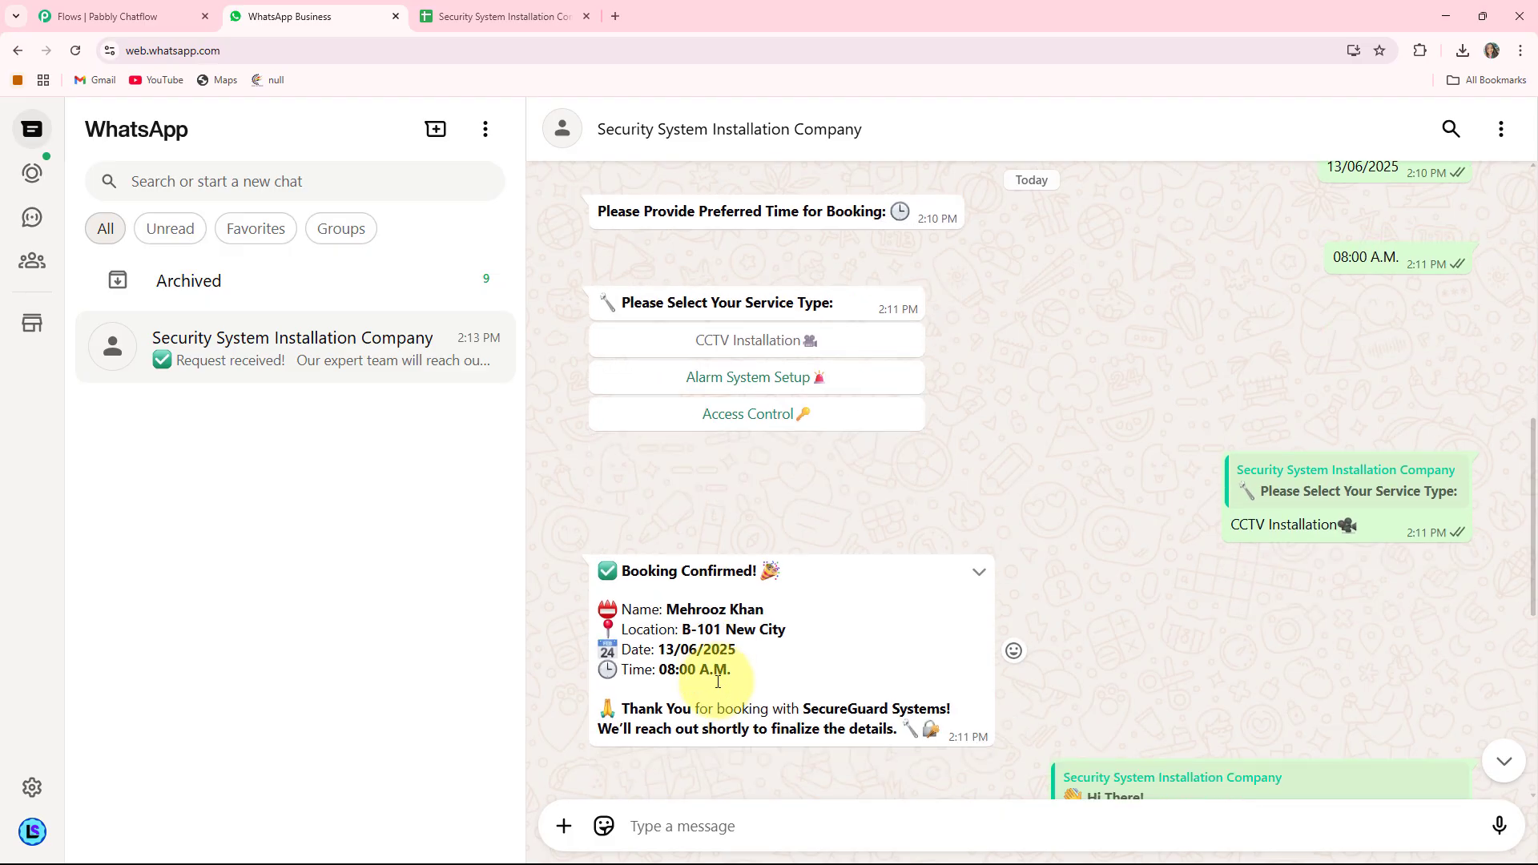
pyautogui.scroll(-1, 717, 684)
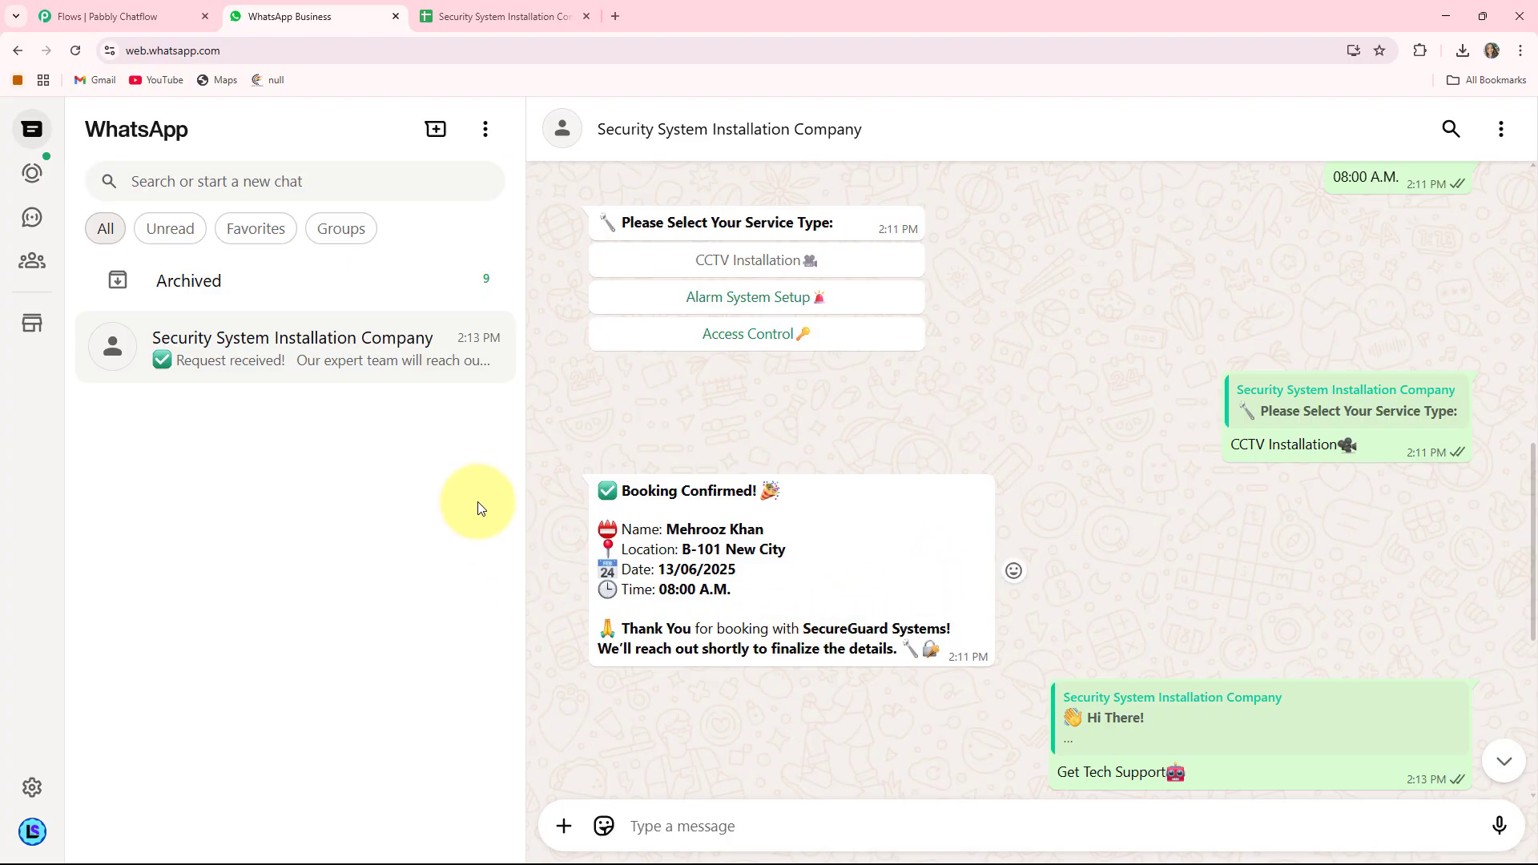
# - Close the Google Sheets tab and load pabbly.com/chatflow in a new browser tab
pyautogui.click(588, 16)
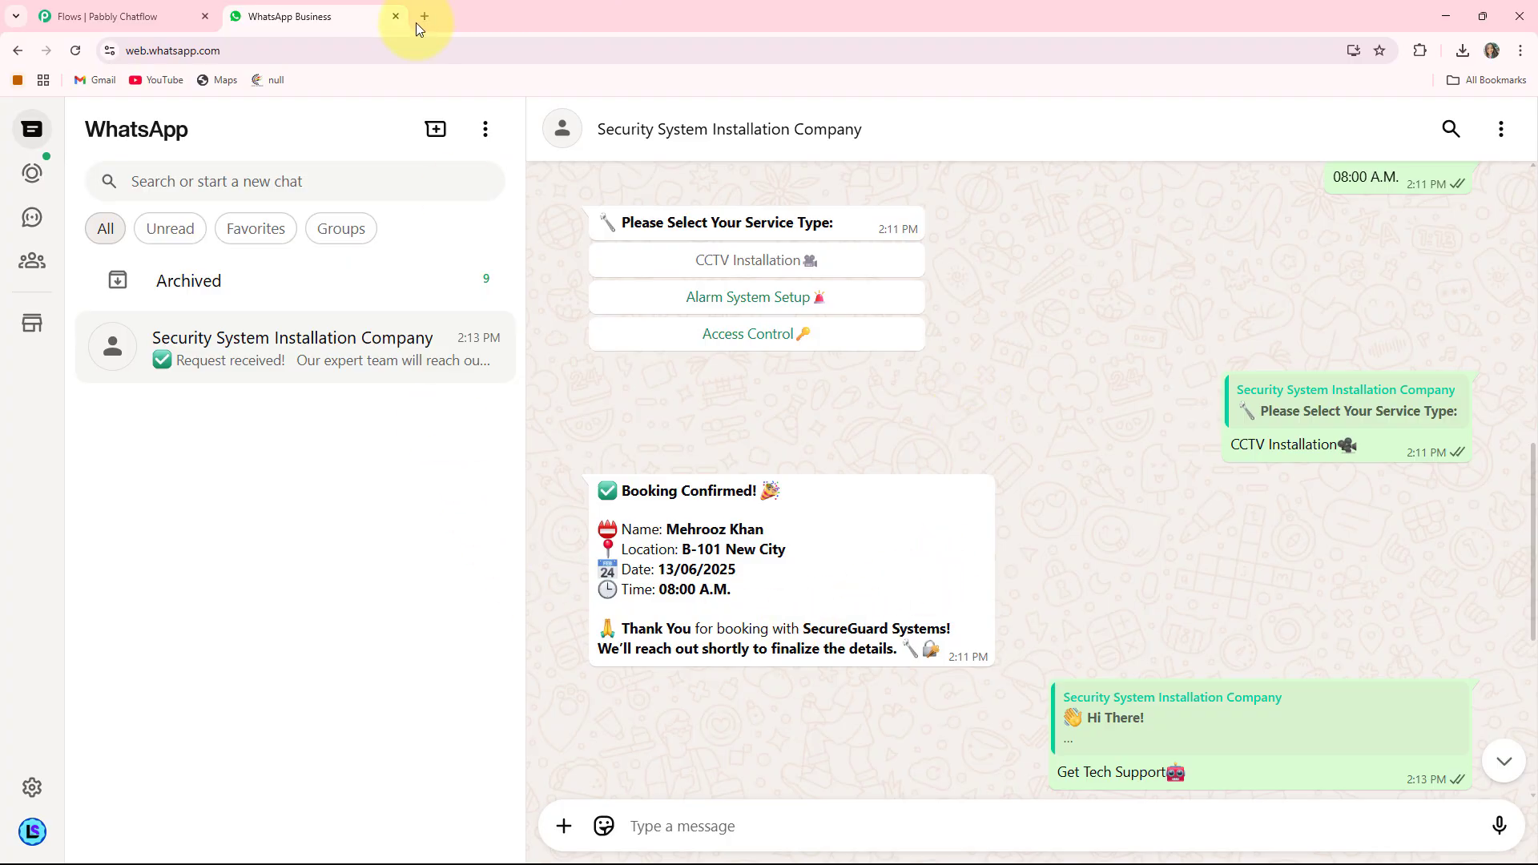
pyautogui.click(416, 21)
pyautogui.click(277, 51)
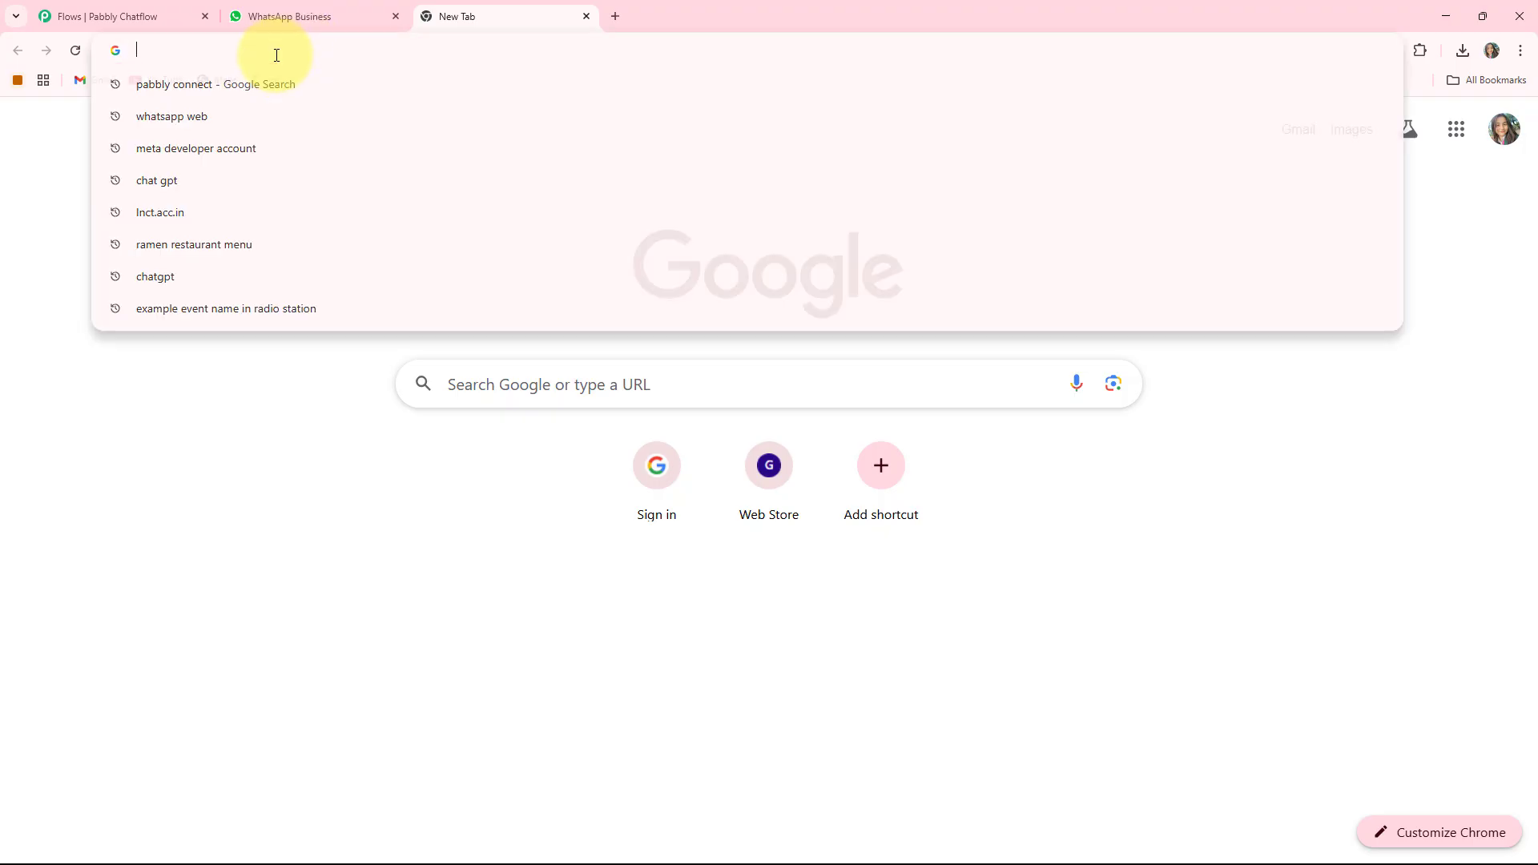
pyautogui.write('pabbly.com/chatflow')
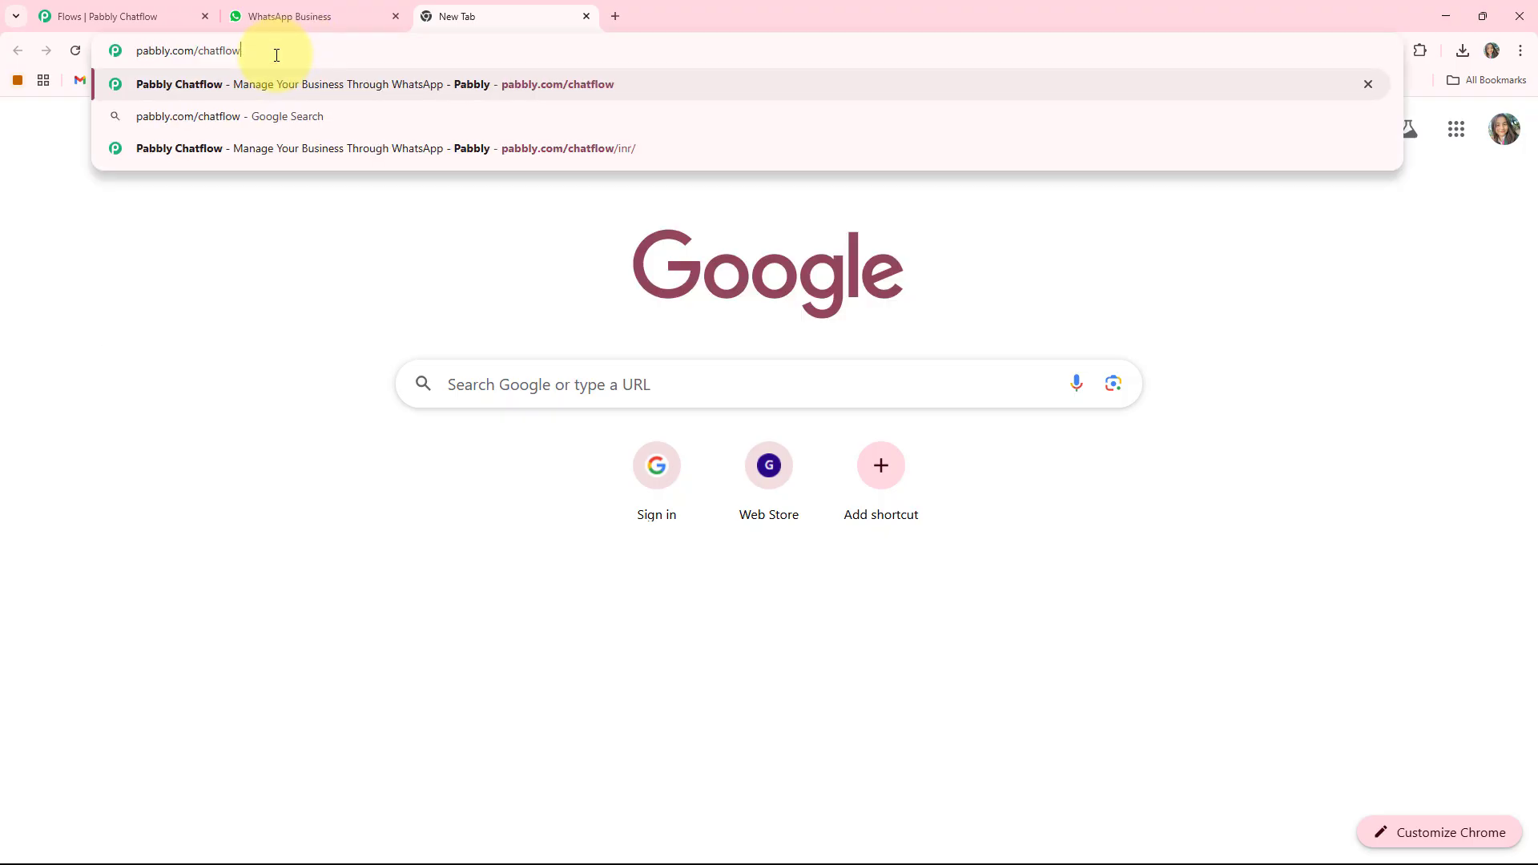
pyautogui.press('Return')
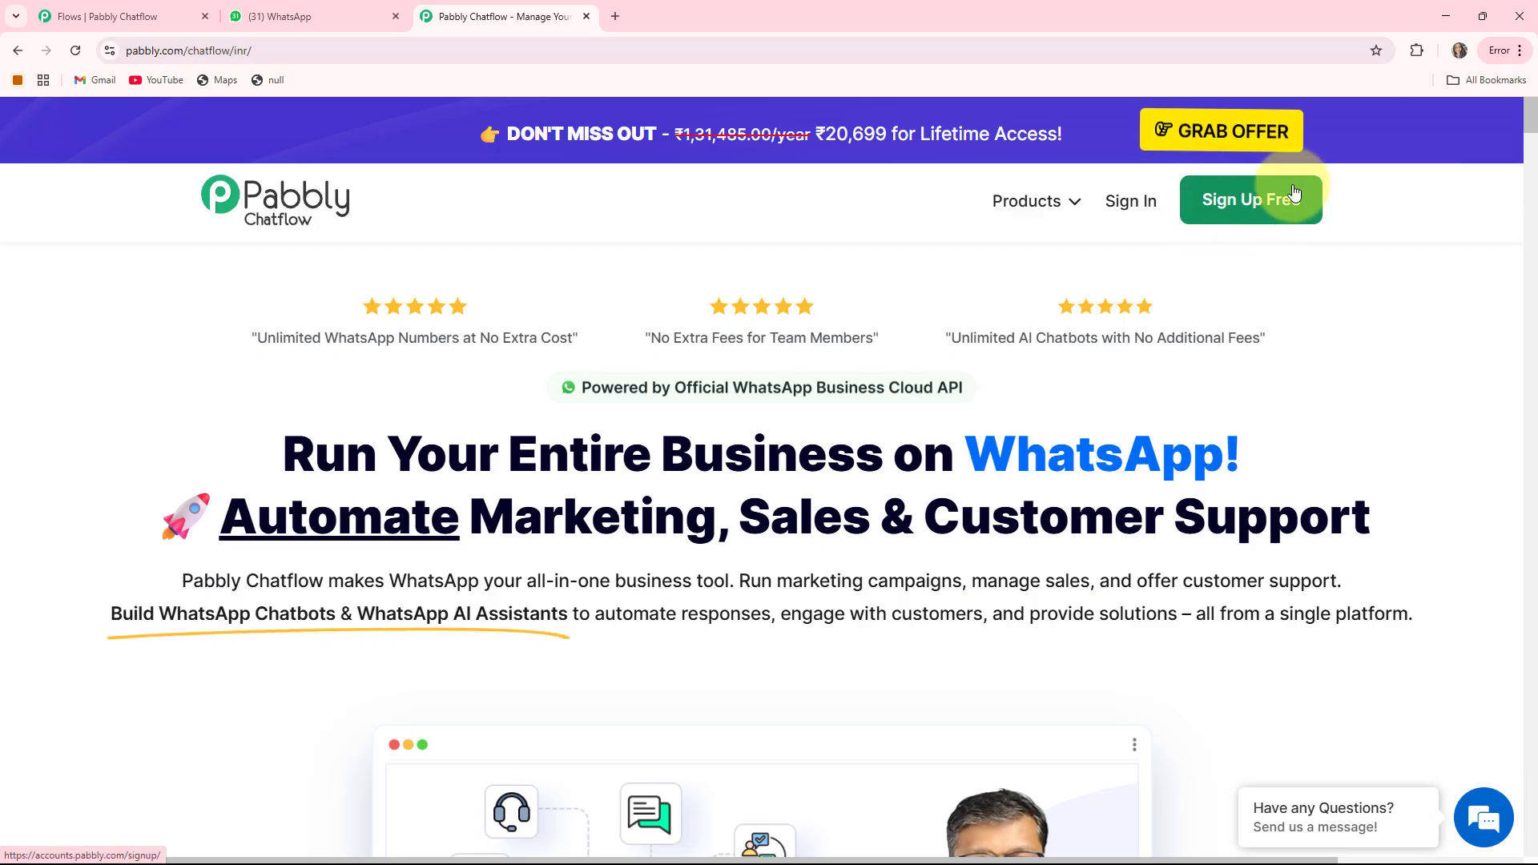
# - Sign in and use Access Now on the Pabbly Chatflow card in All Pabbly Apps
pyautogui.click(1131, 203)
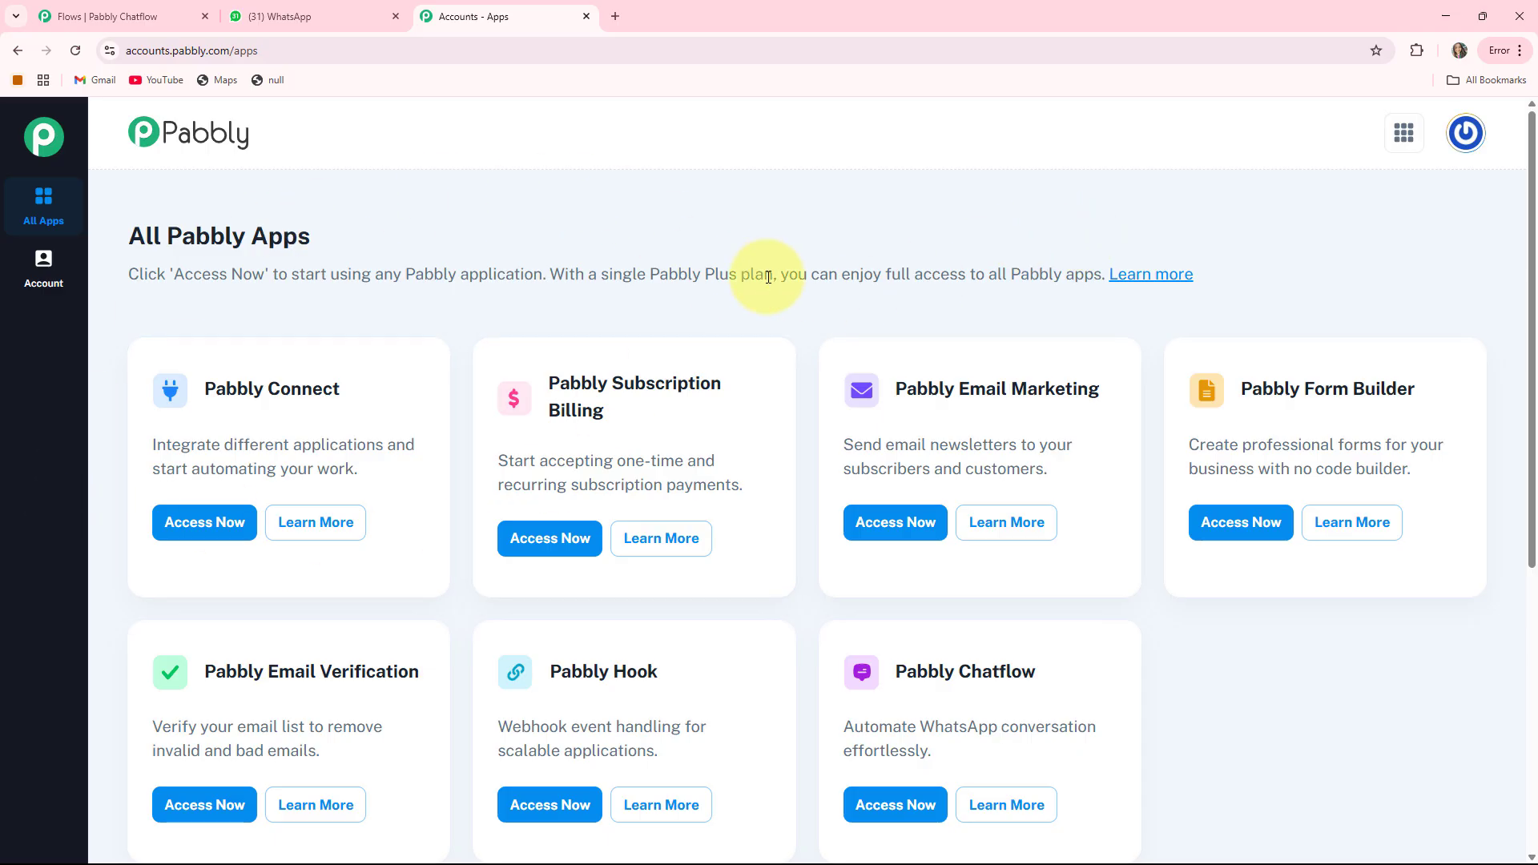
pyautogui.scroll(-1, 965, 560)
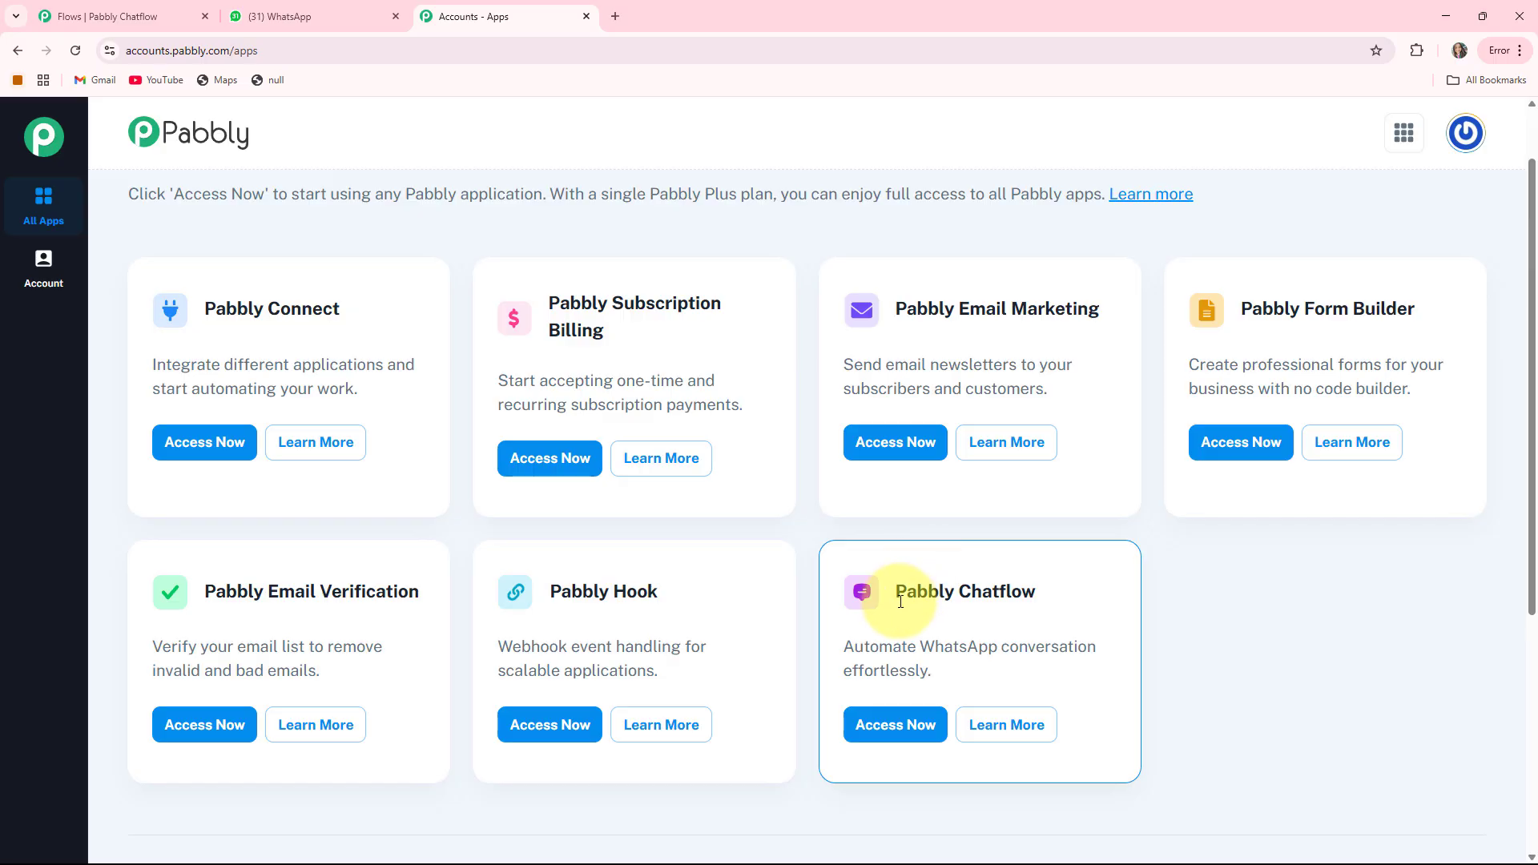
pyautogui.moveTo(897, 594); pyautogui.dragTo(1089, 591)
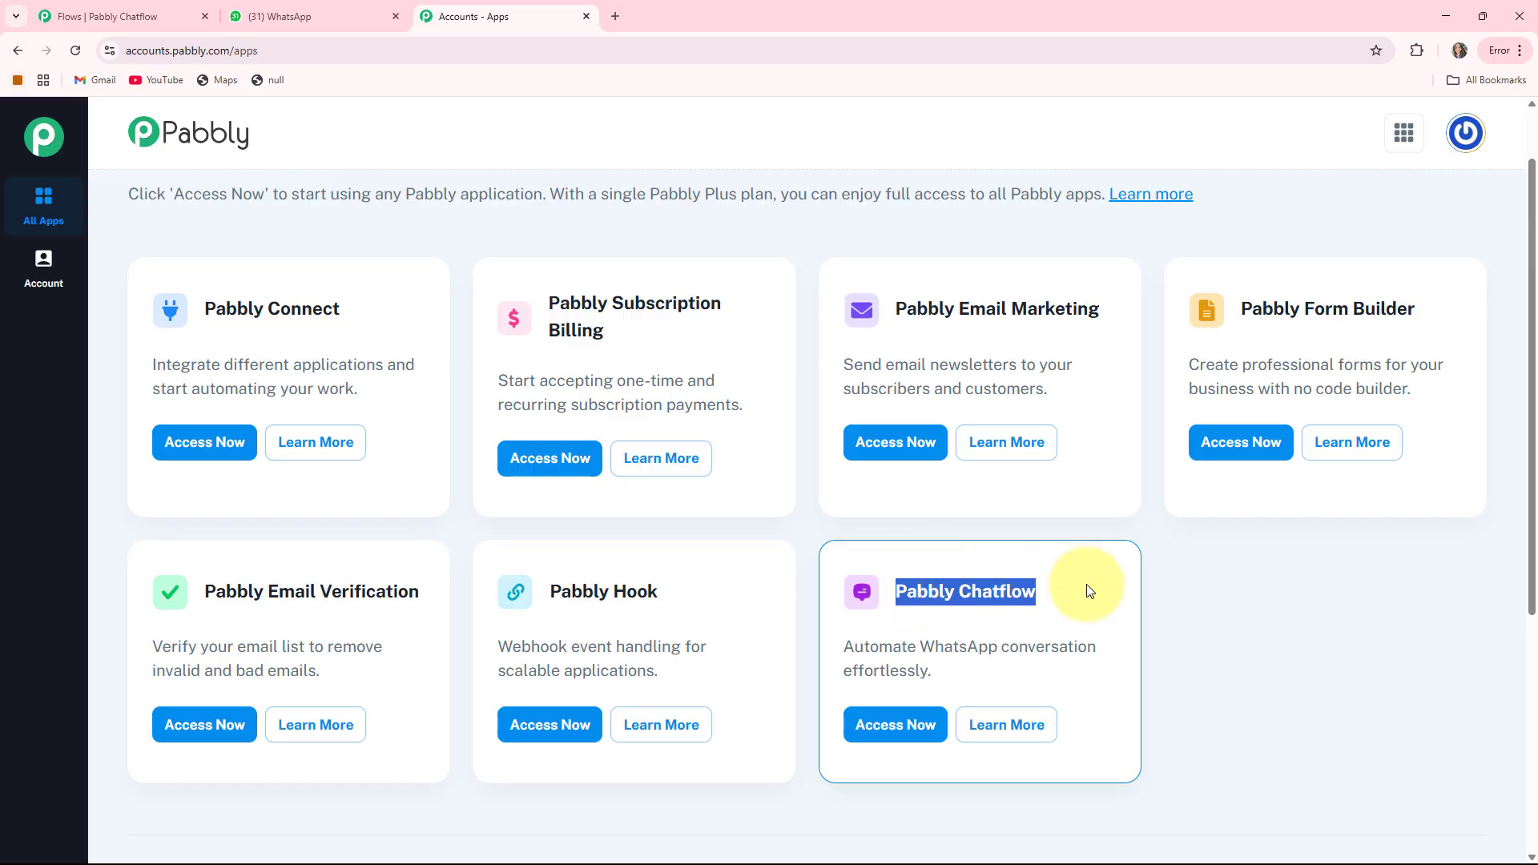
pyautogui.click(889, 723)
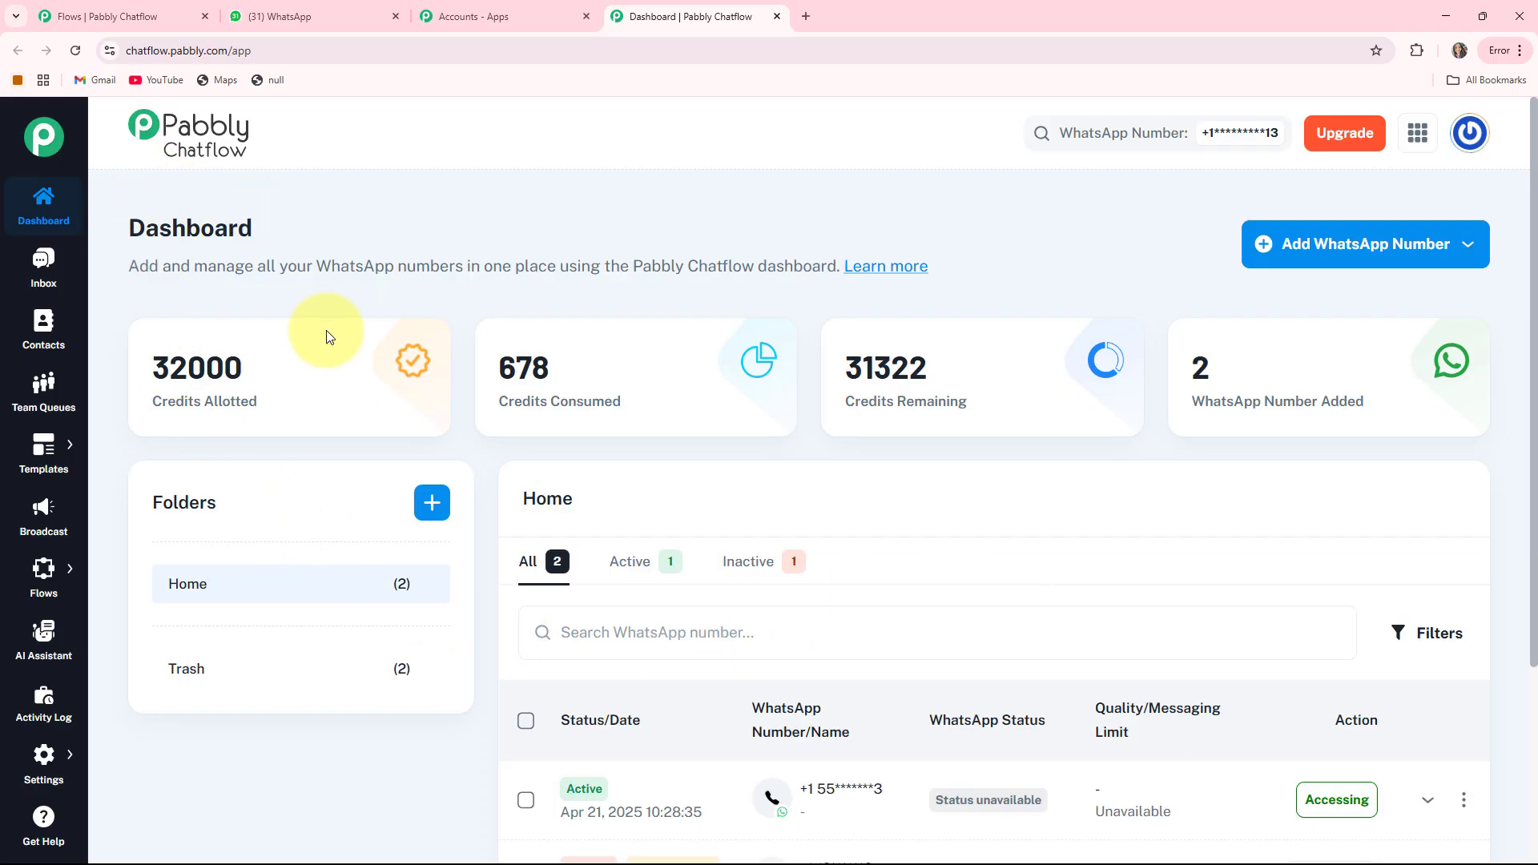
pyautogui.moveTo(155, 404)
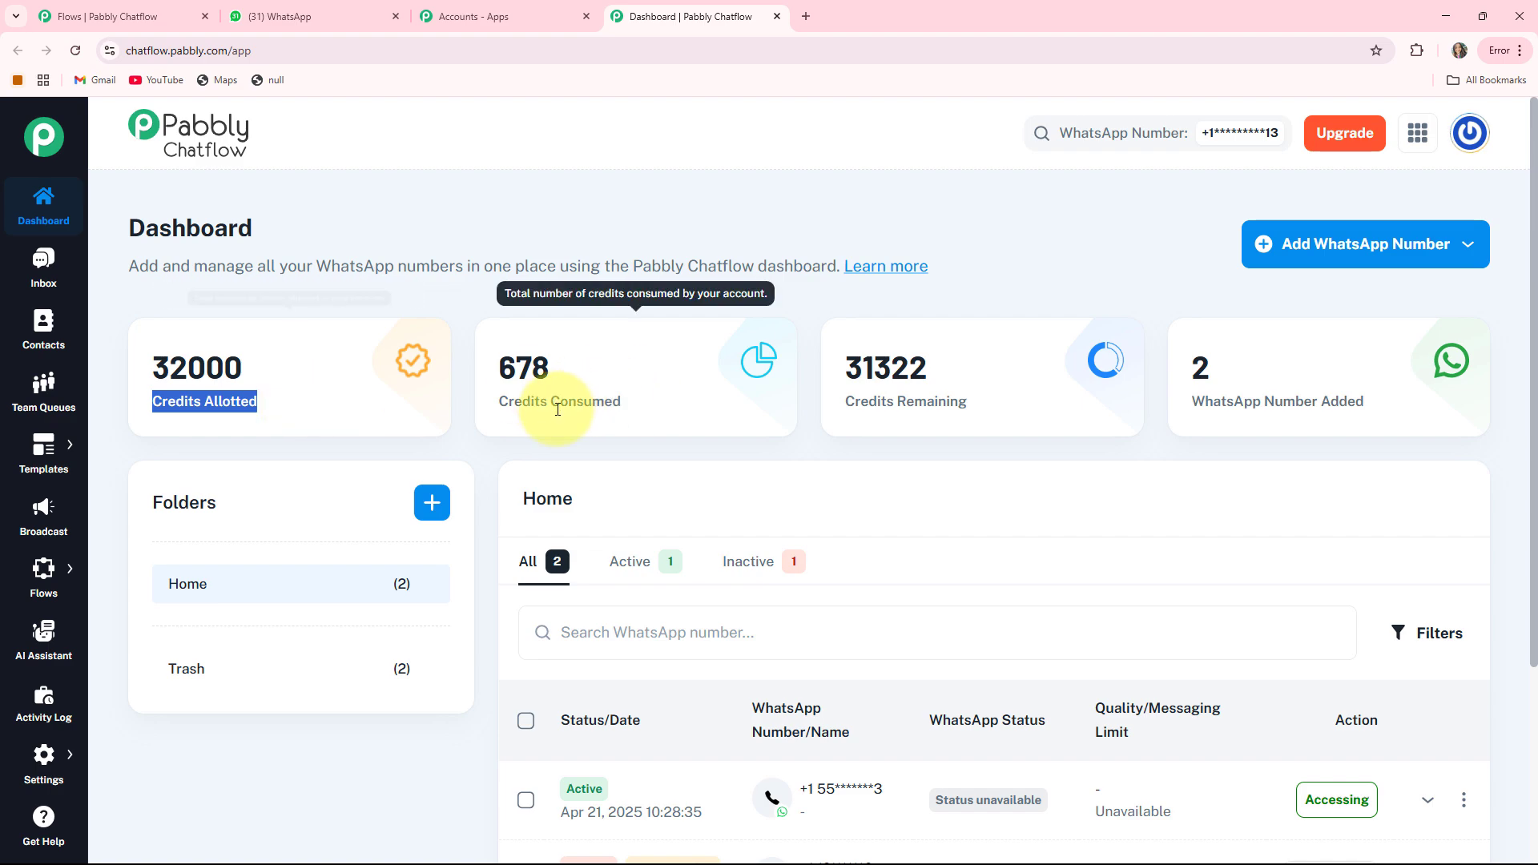
pyautogui.moveTo(498, 401); pyautogui.dragTo(691, 398)
pyautogui.moveTo(845, 401); pyautogui.dragTo(1009, 402)
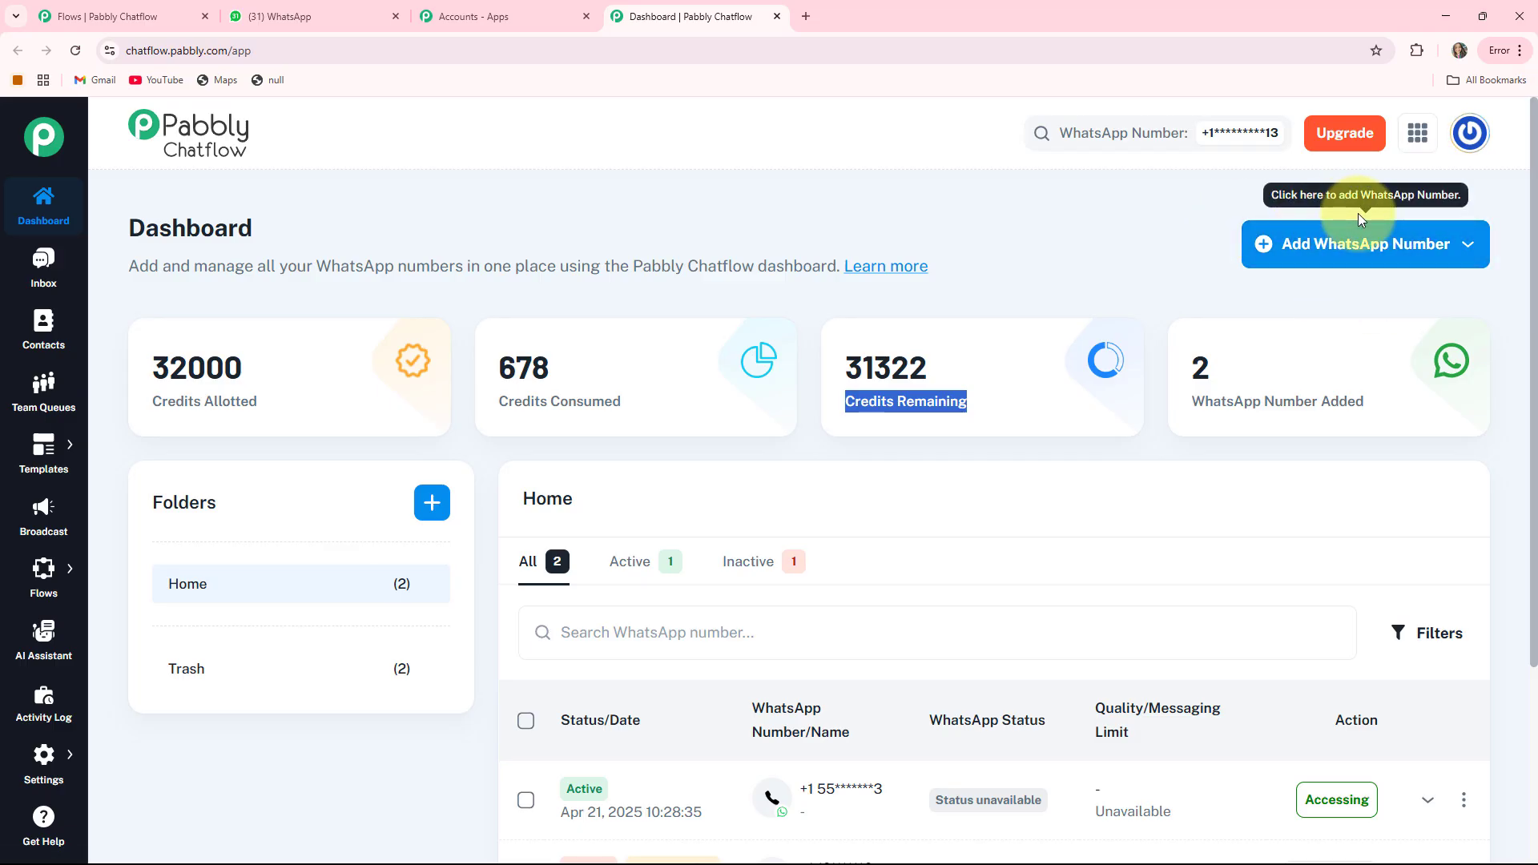
pyautogui.click(1438, 254)
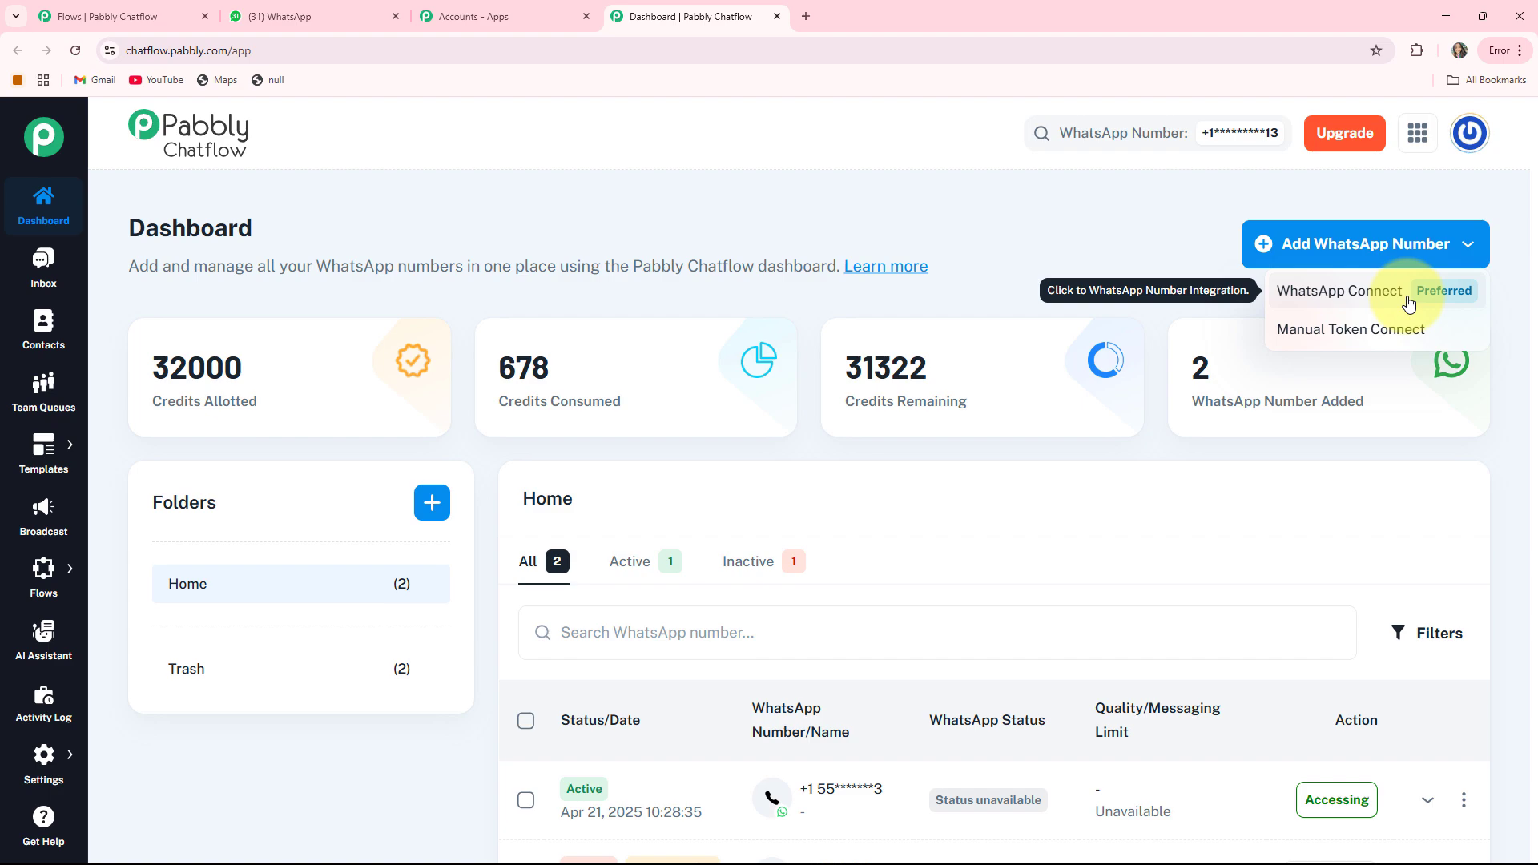
pyautogui.click(1351, 330)
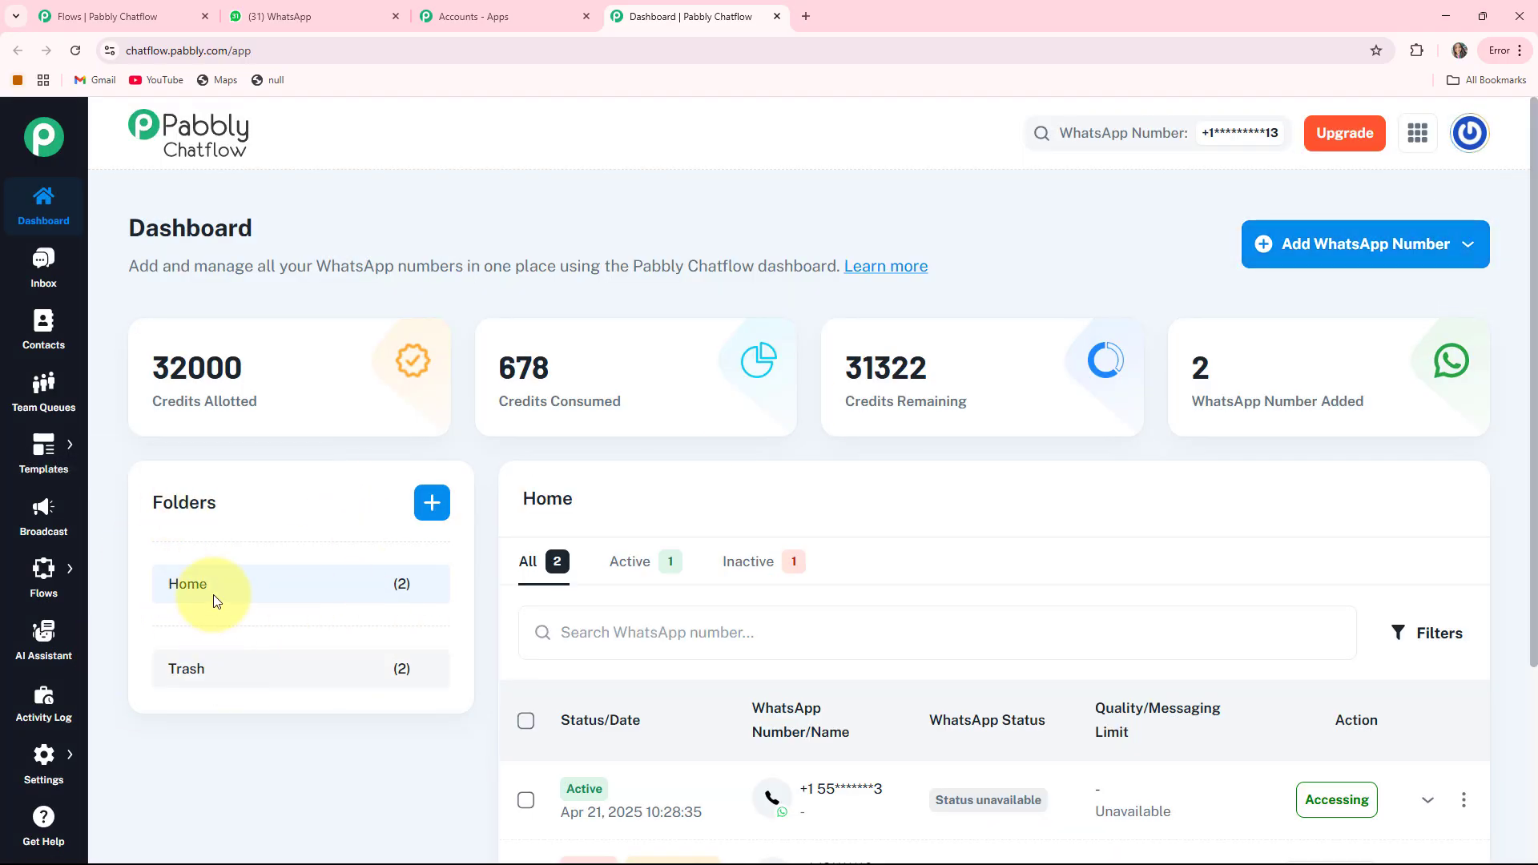
pyautogui.scroll(-3, 1202, 411)
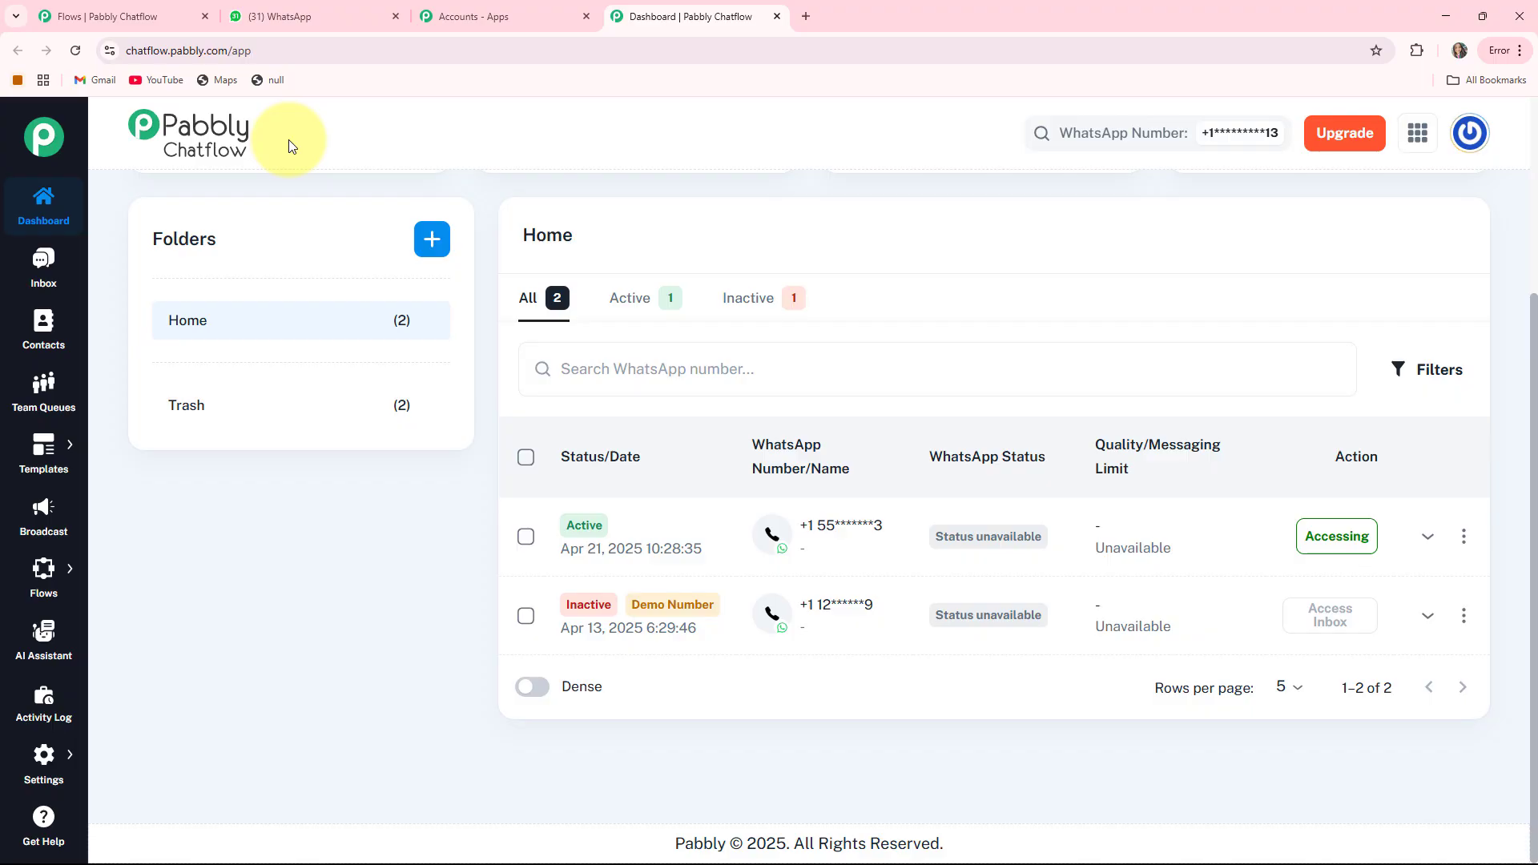
pyautogui.scroll(3, 291, 145)
# - Visit the Inbox and the test contact's chat, then the Contacts and Team Queues pages
pyautogui.click(40, 266)
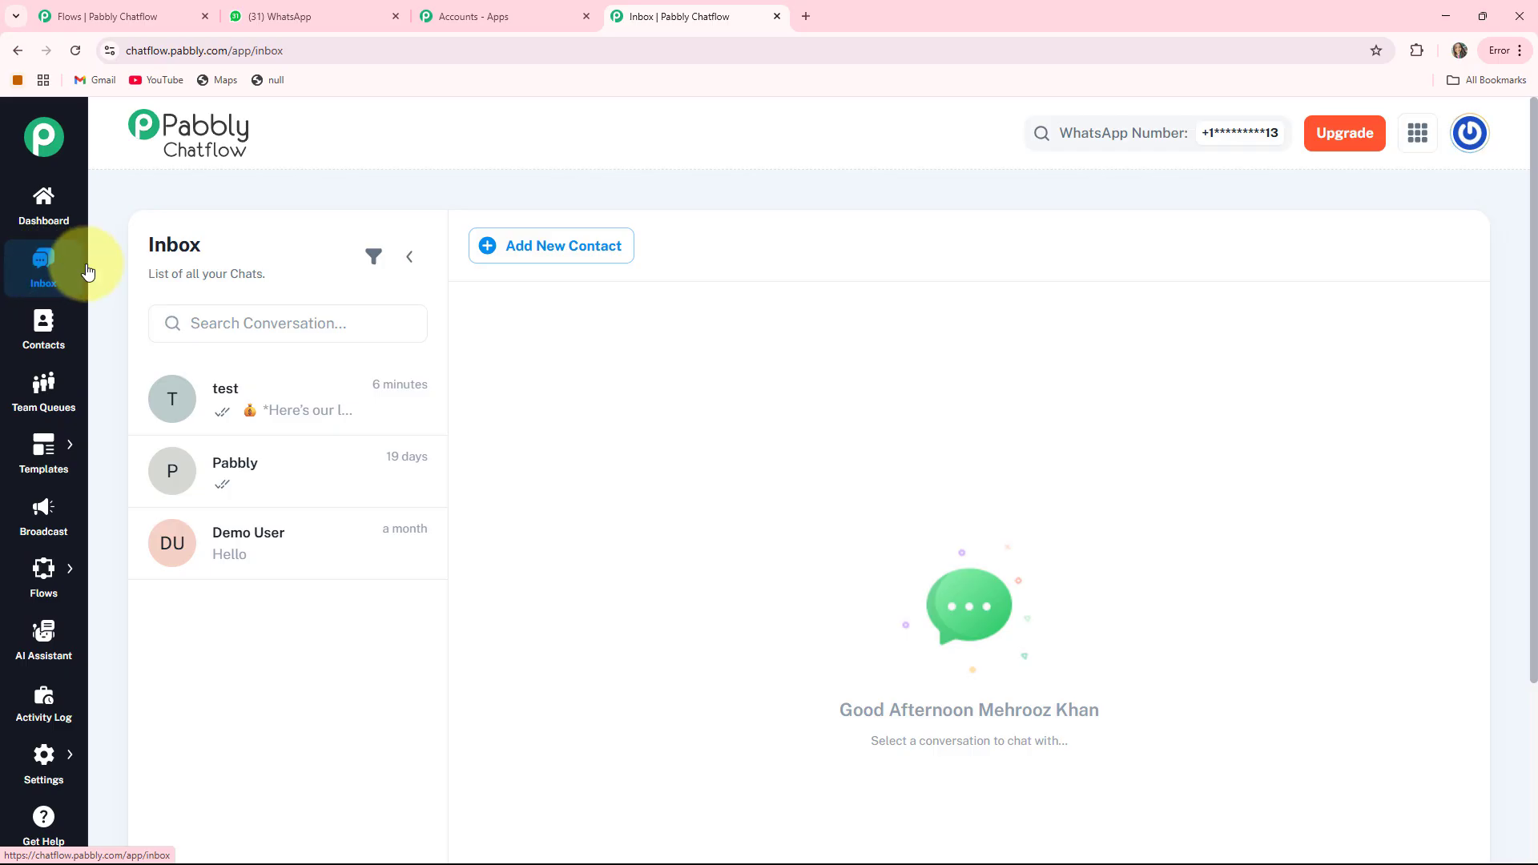
pyautogui.click(253, 413)
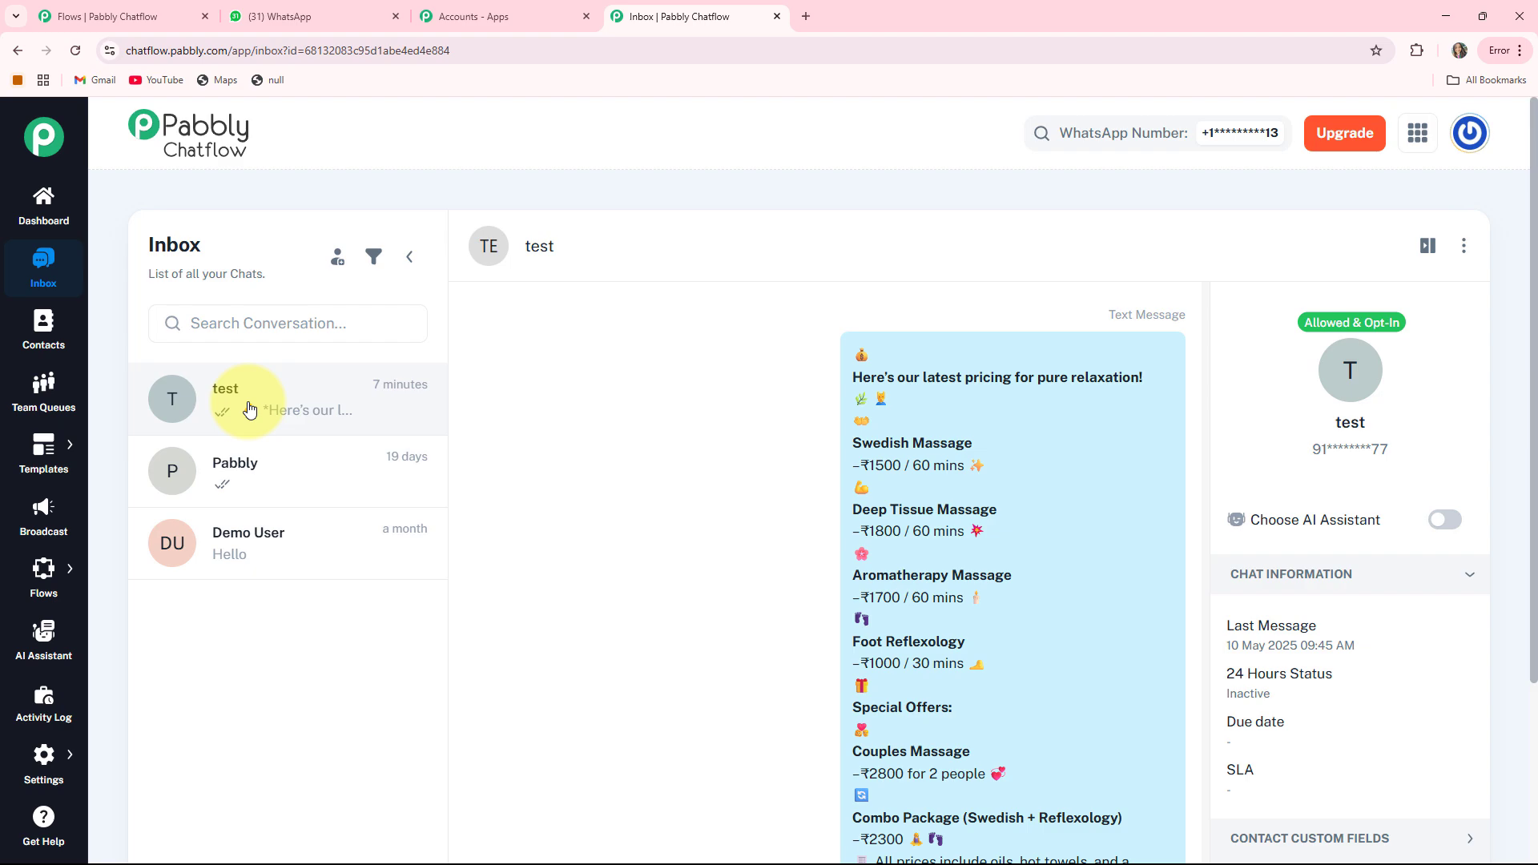
pyautogui.click(250, 410)
pyautogui.click(44, 342)
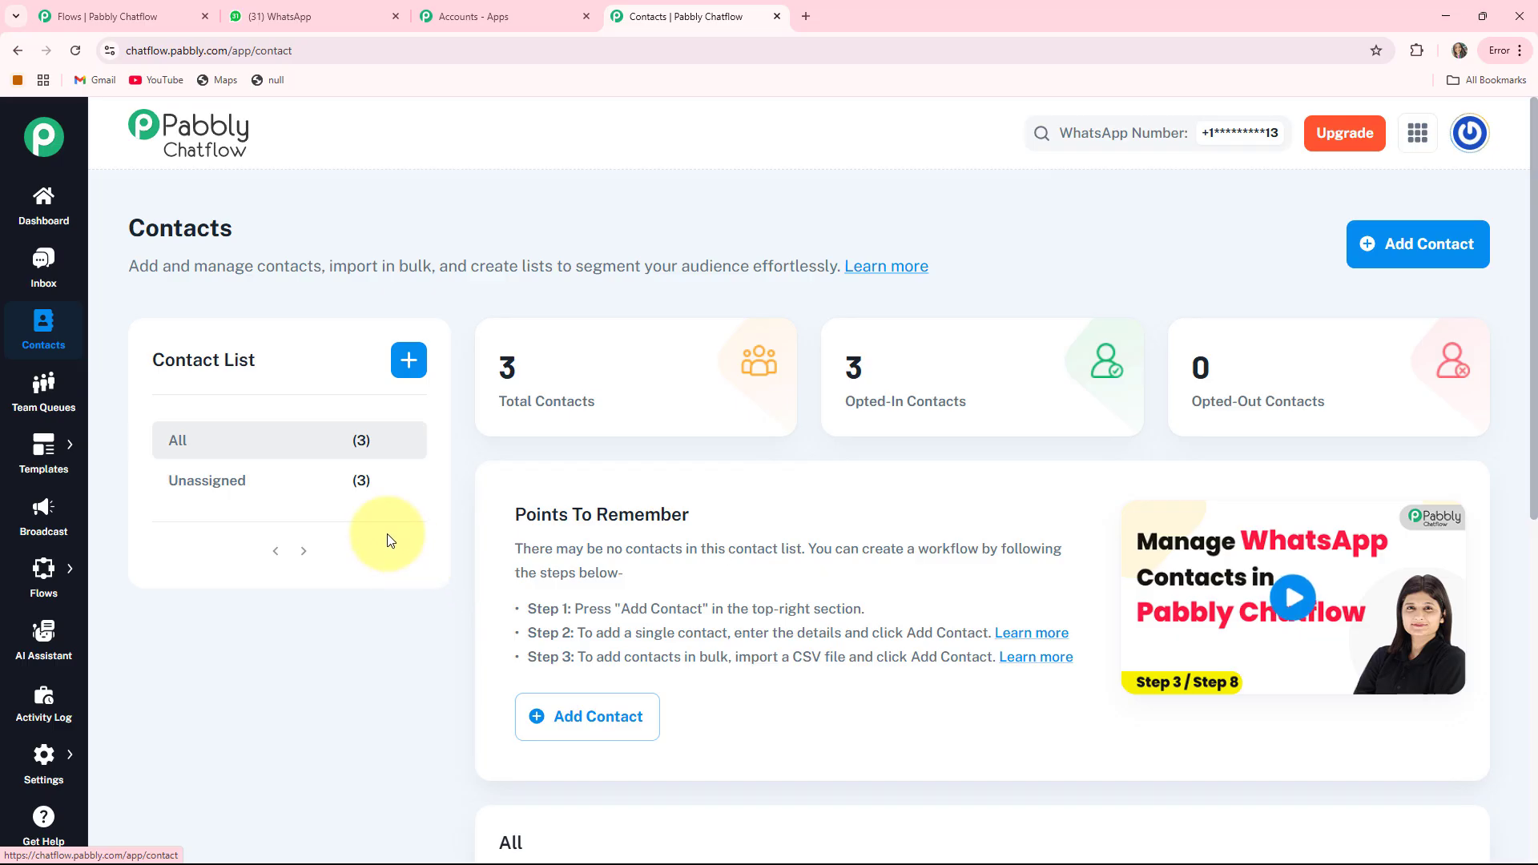
pyautogui.click(44, 401)
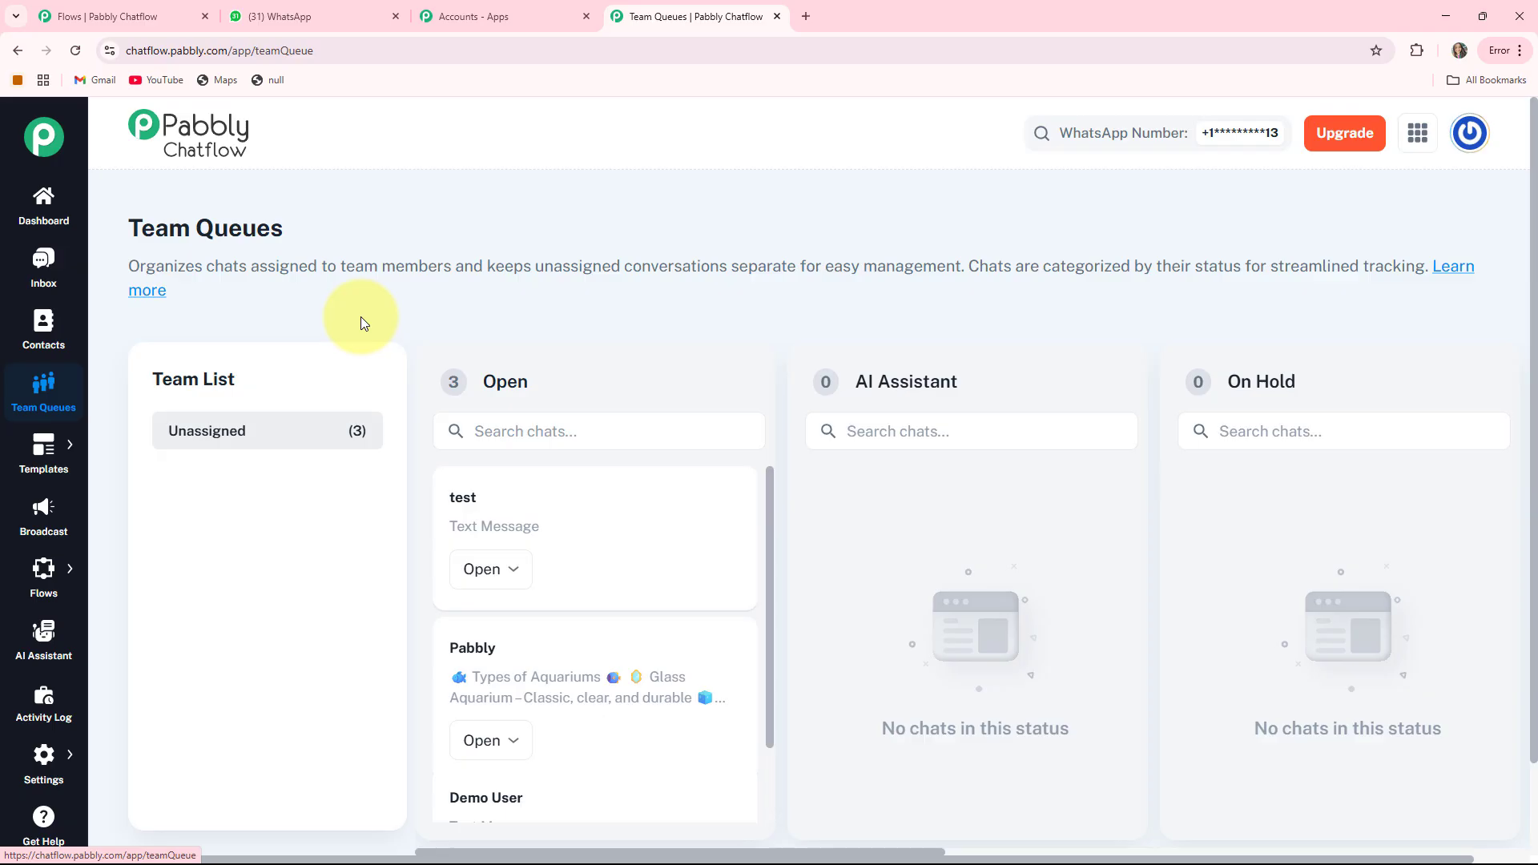
# - Browse Templates, Broadcast, Flows, AI Assistant and Activity Log, ending on the Flows list
pyautogui.moveTo(43, 447)
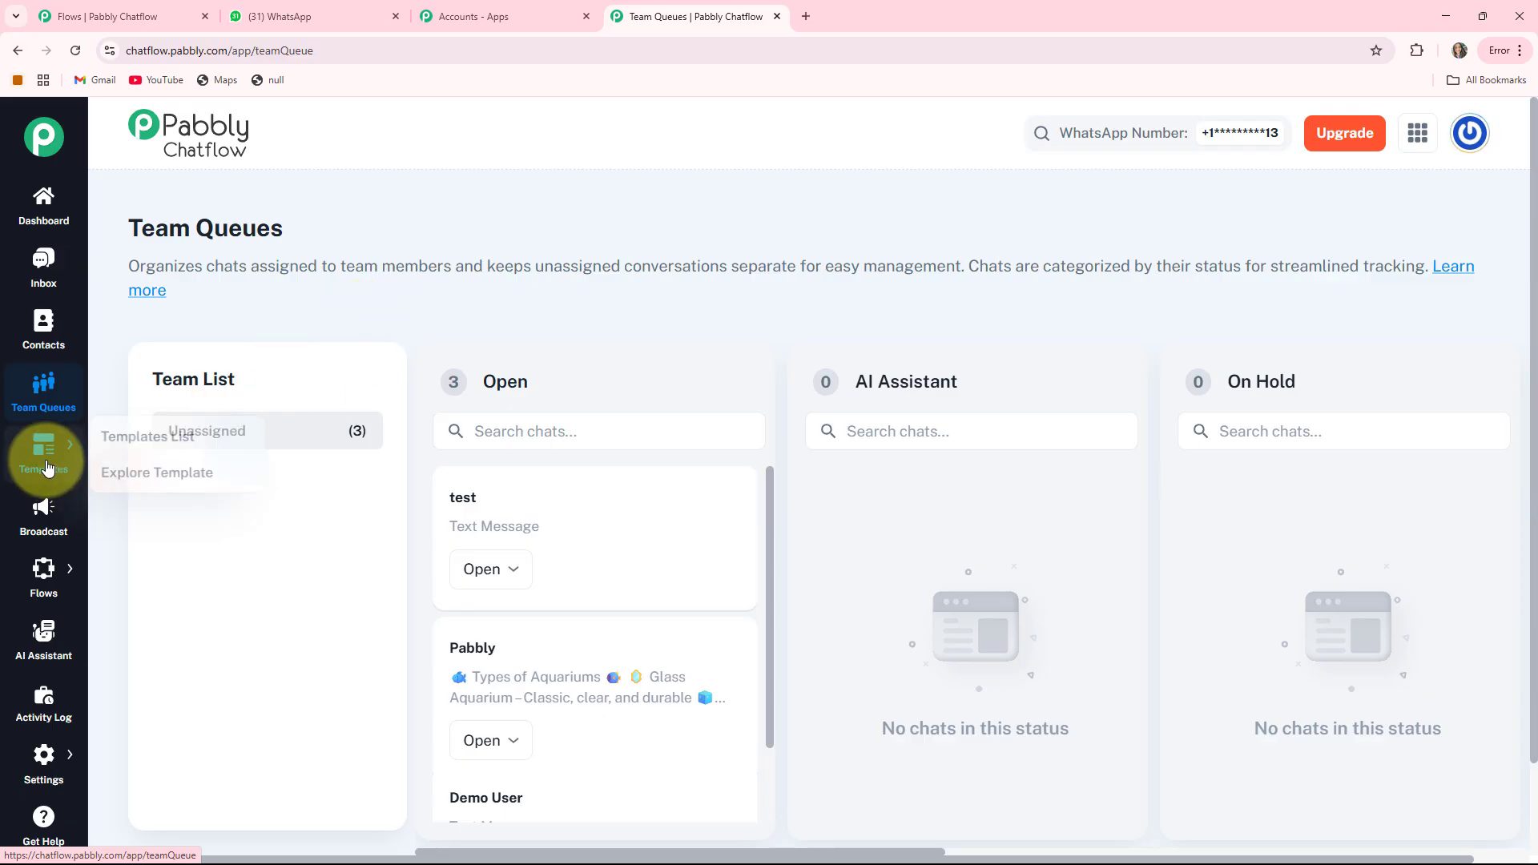
pyautogui.click(111, 454)
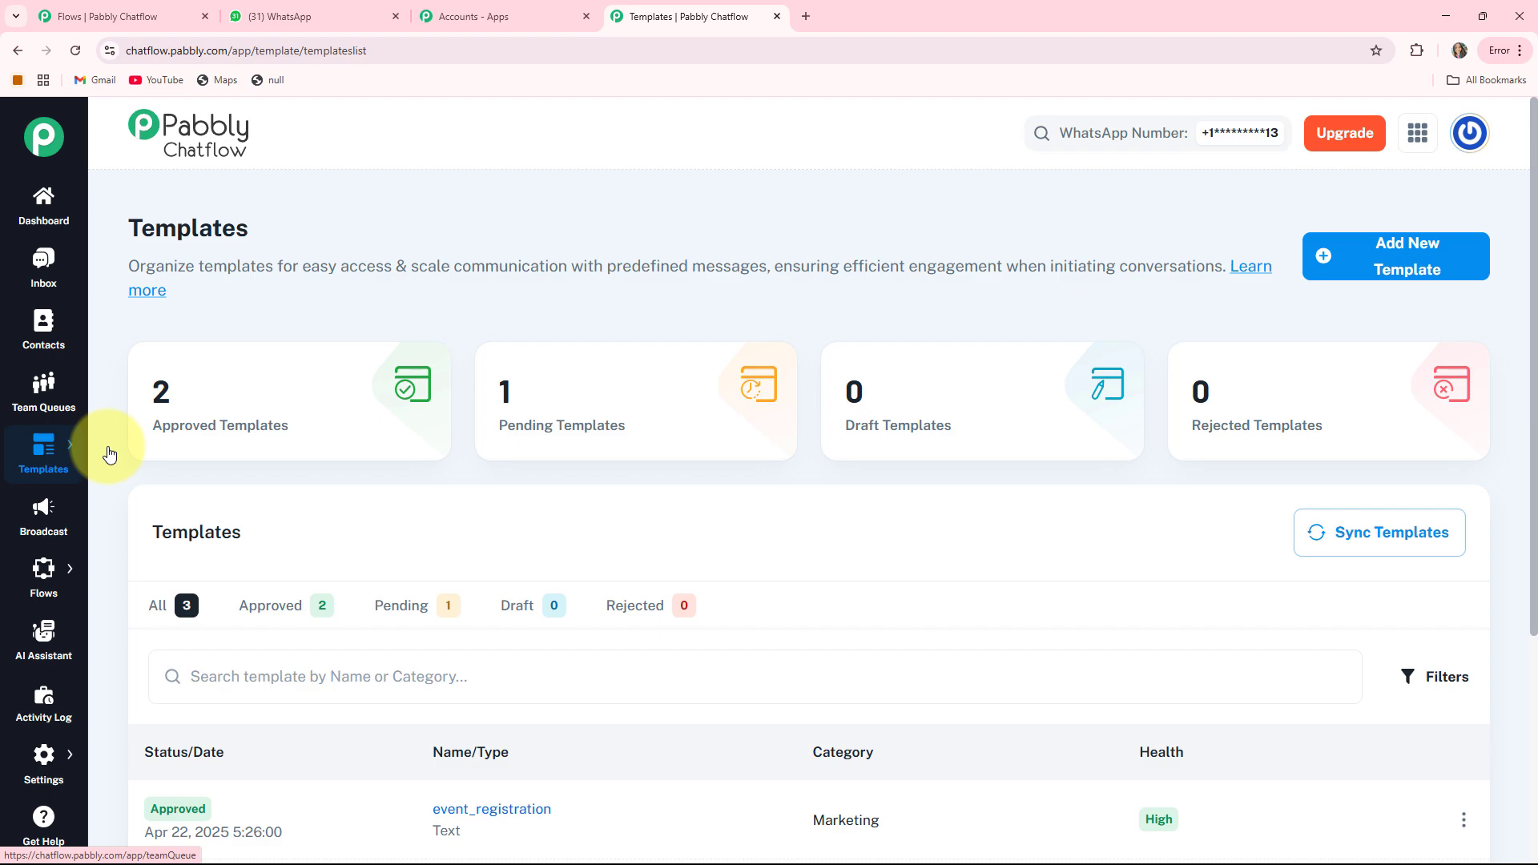
pyautogui.click(44, 512)
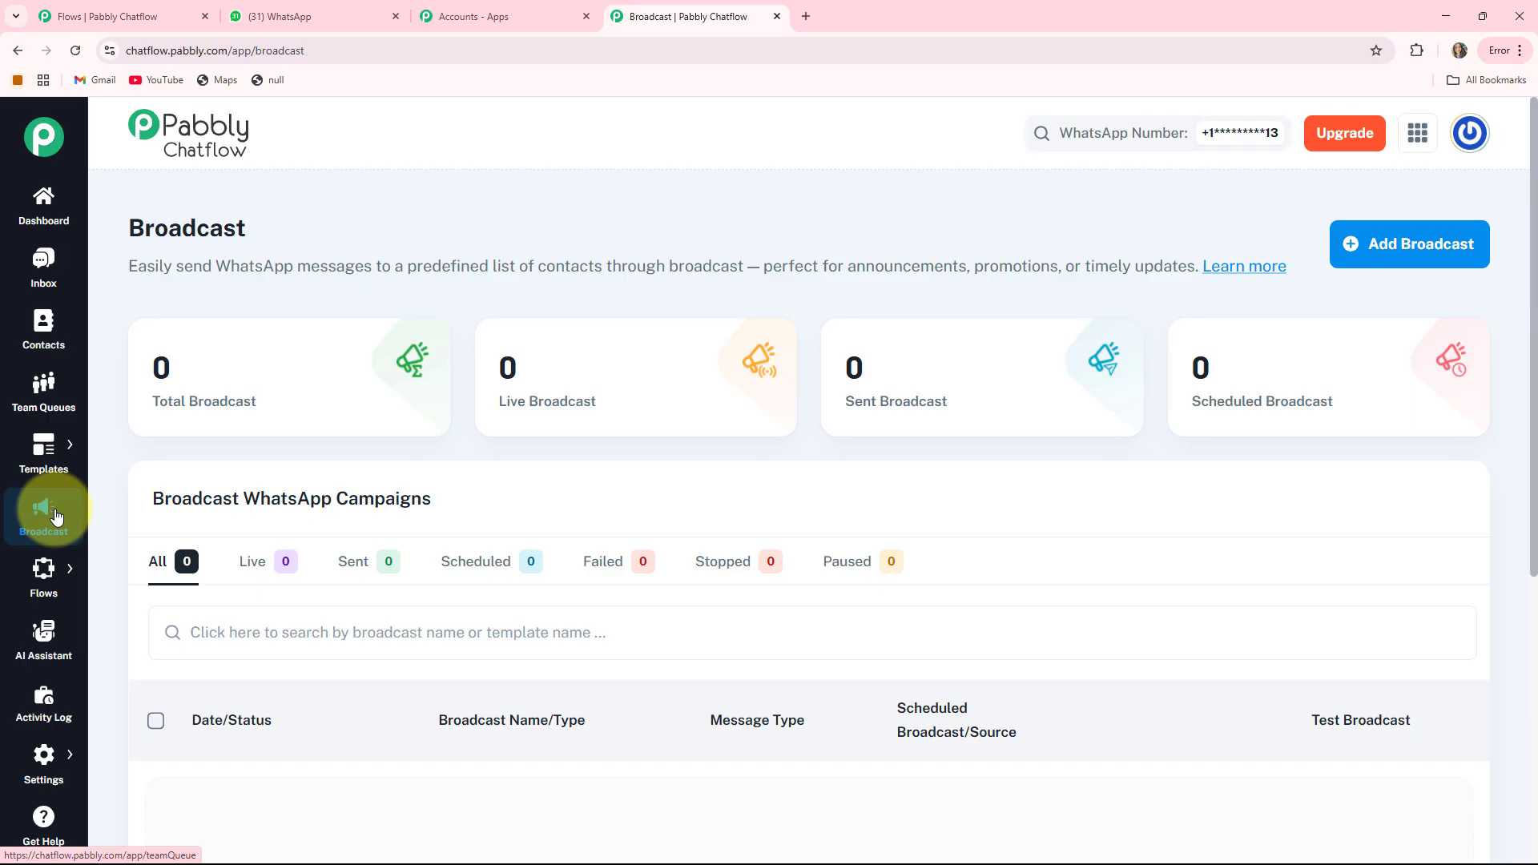
pyautogui.moveTo(44, 578)
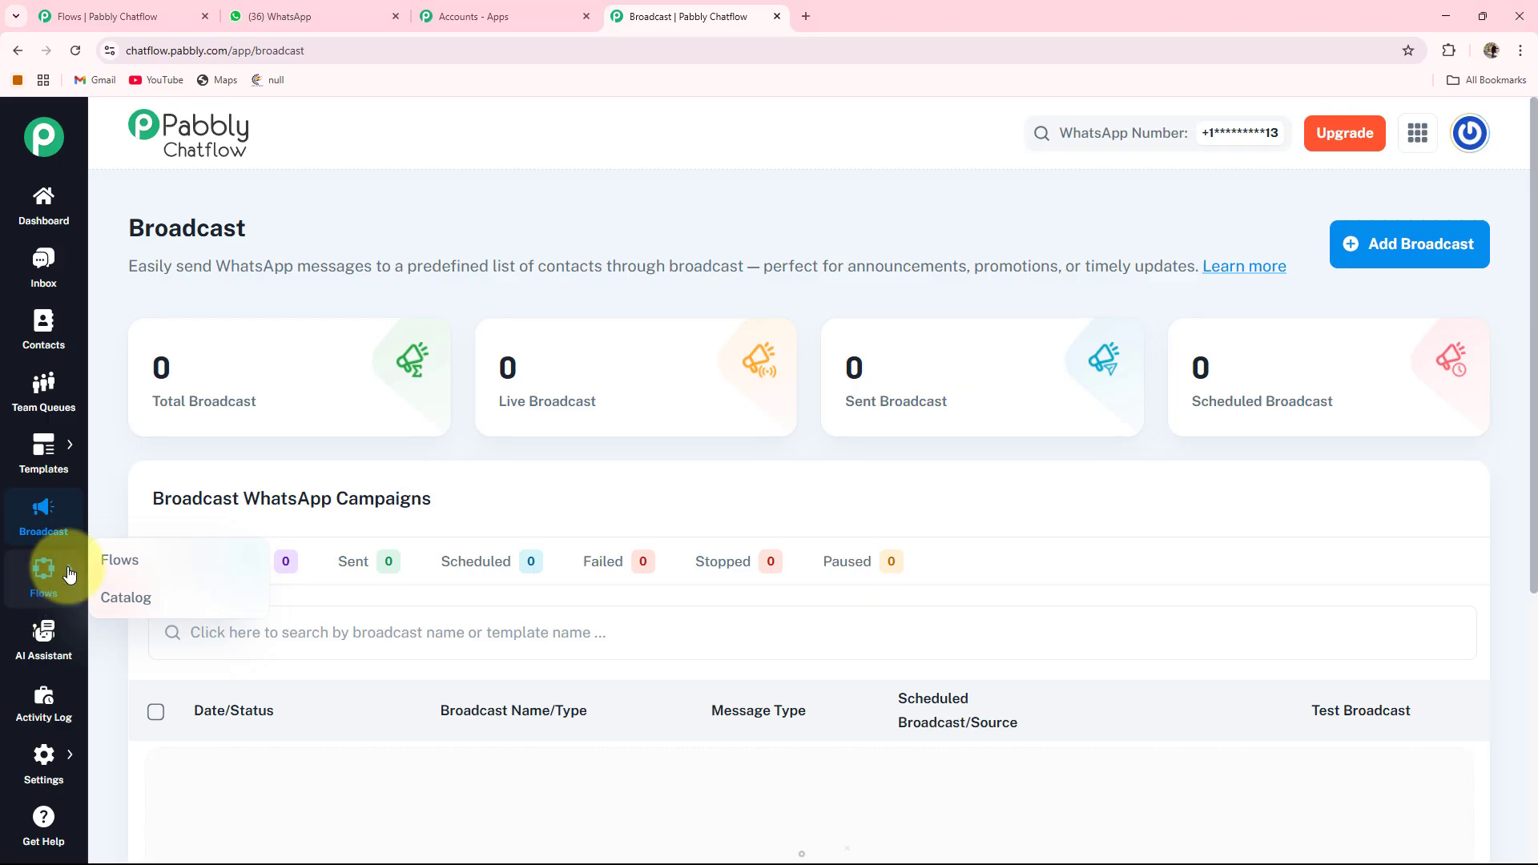
pyautogui.click(104, 560)
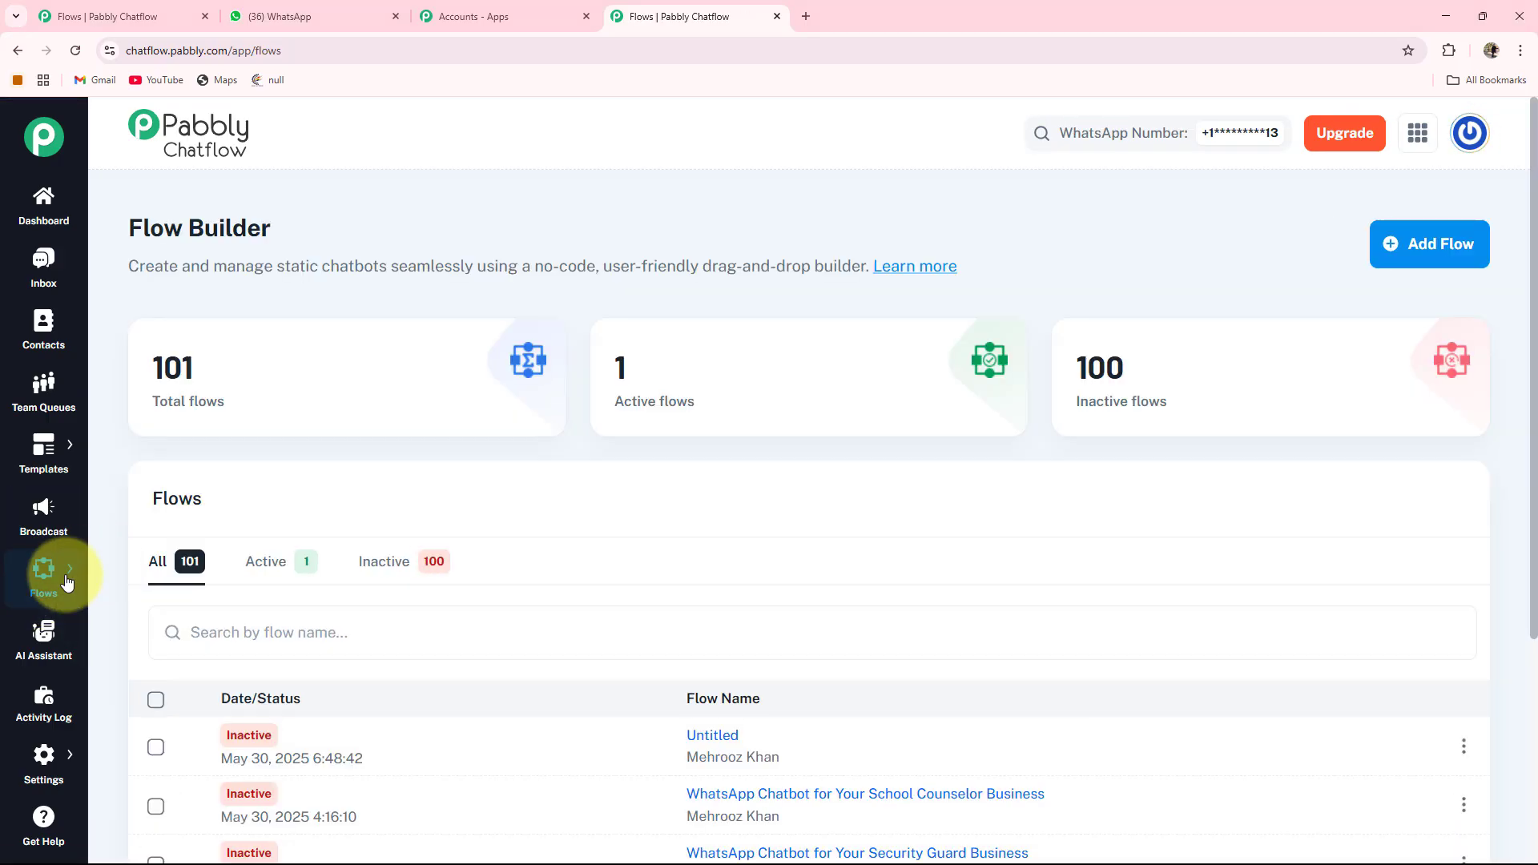
pyautogui.click(36, 641)
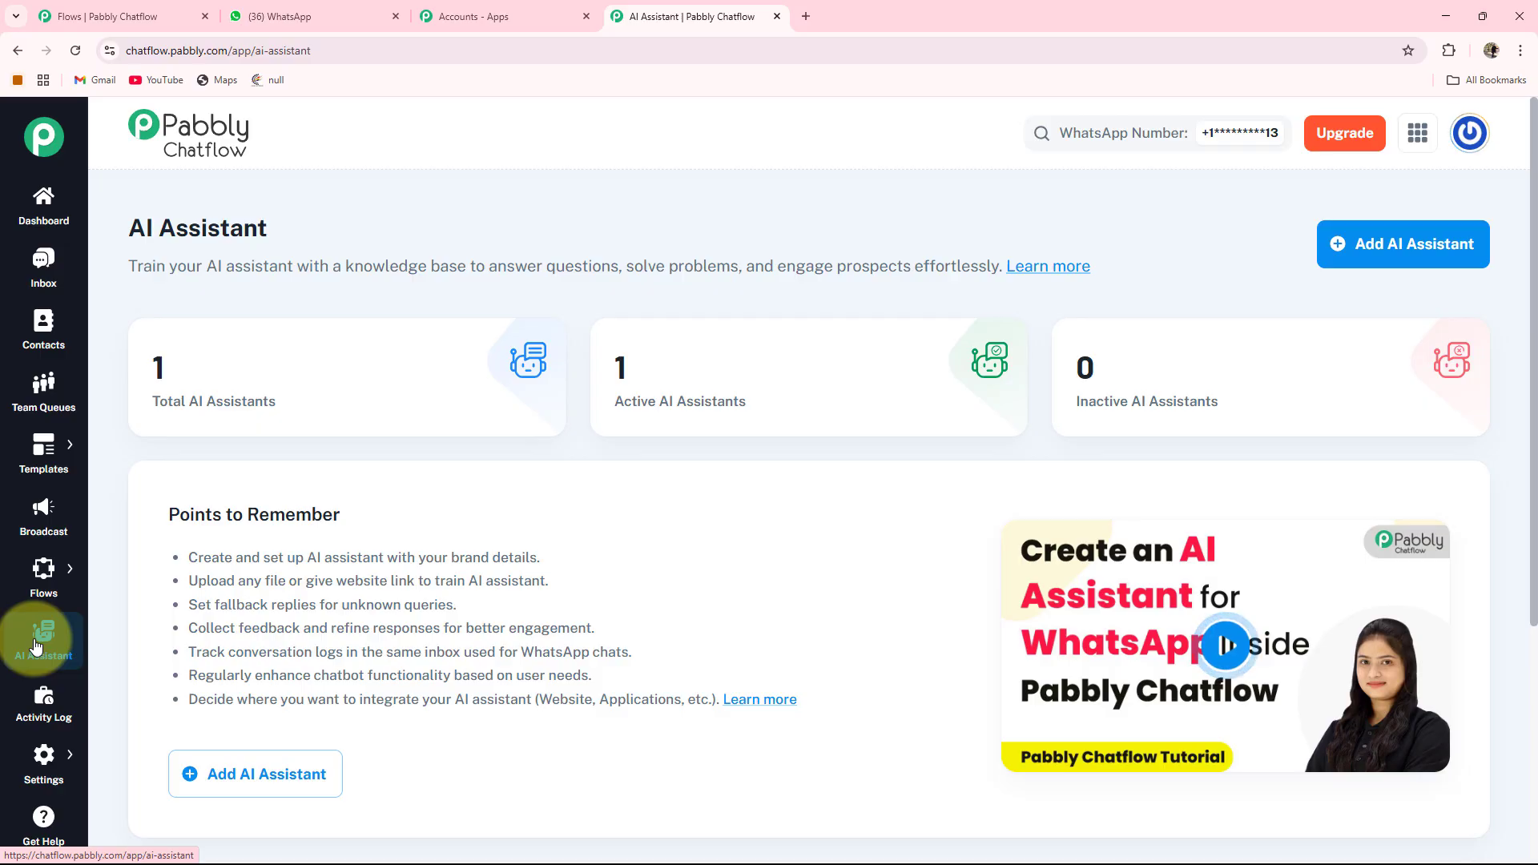
pyautogui.click(31, 719)
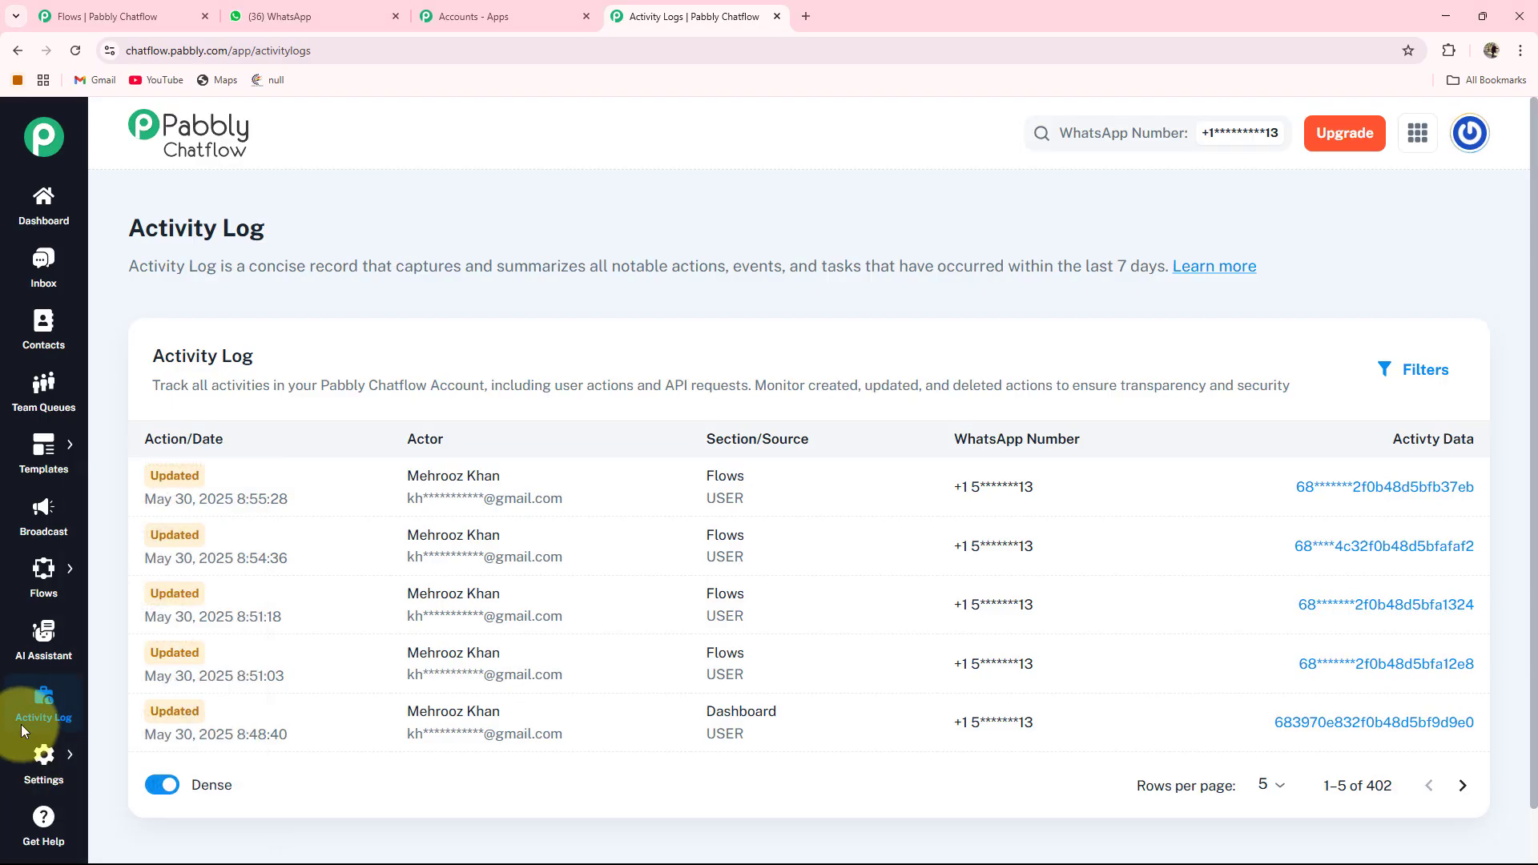
pyautogui.moveTo(44, 565)
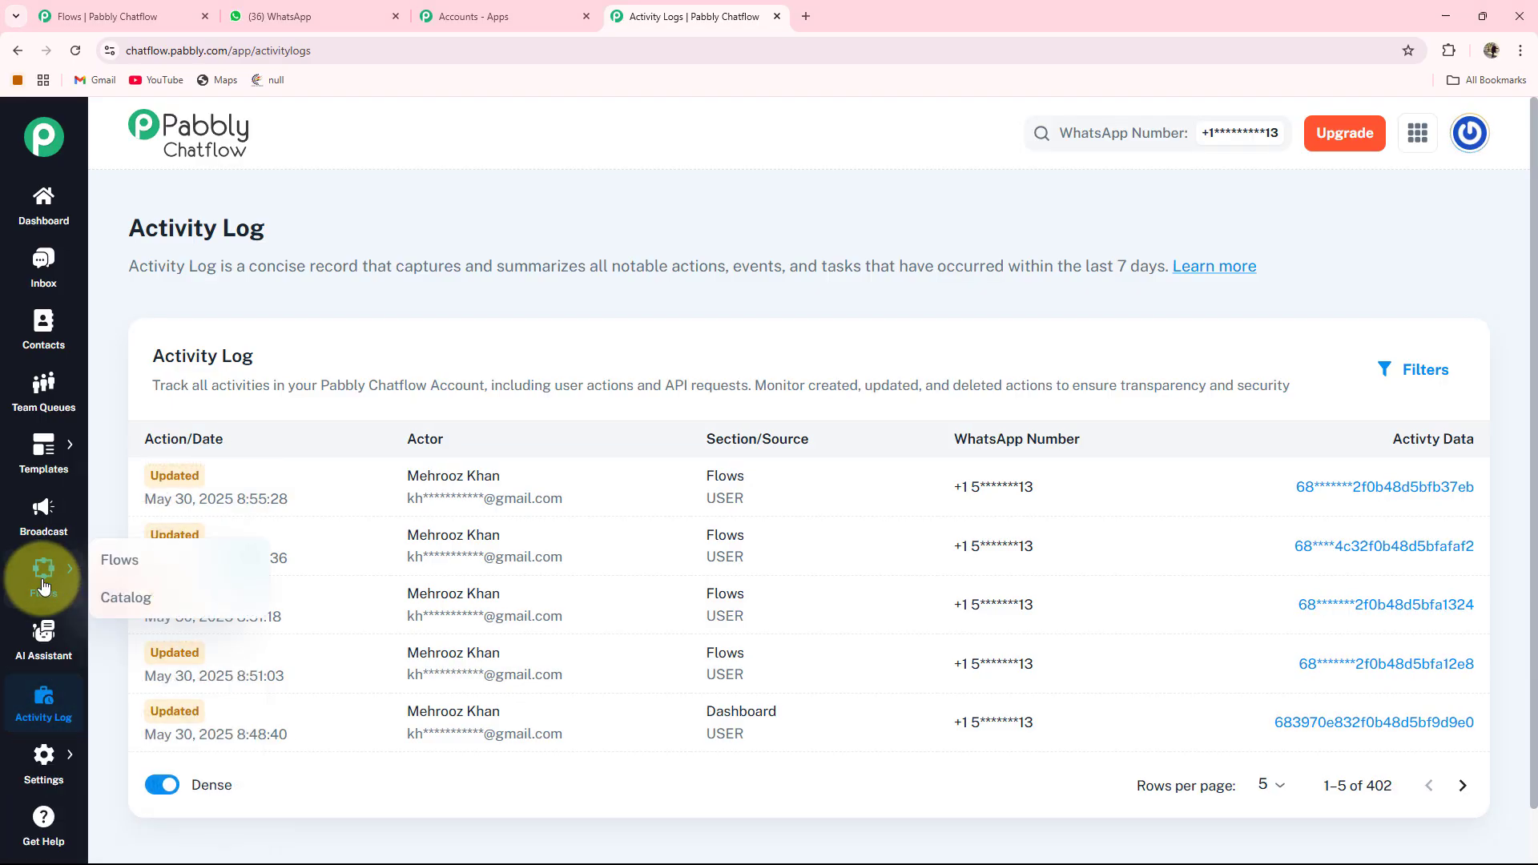
pyautogui.click(112, 561)
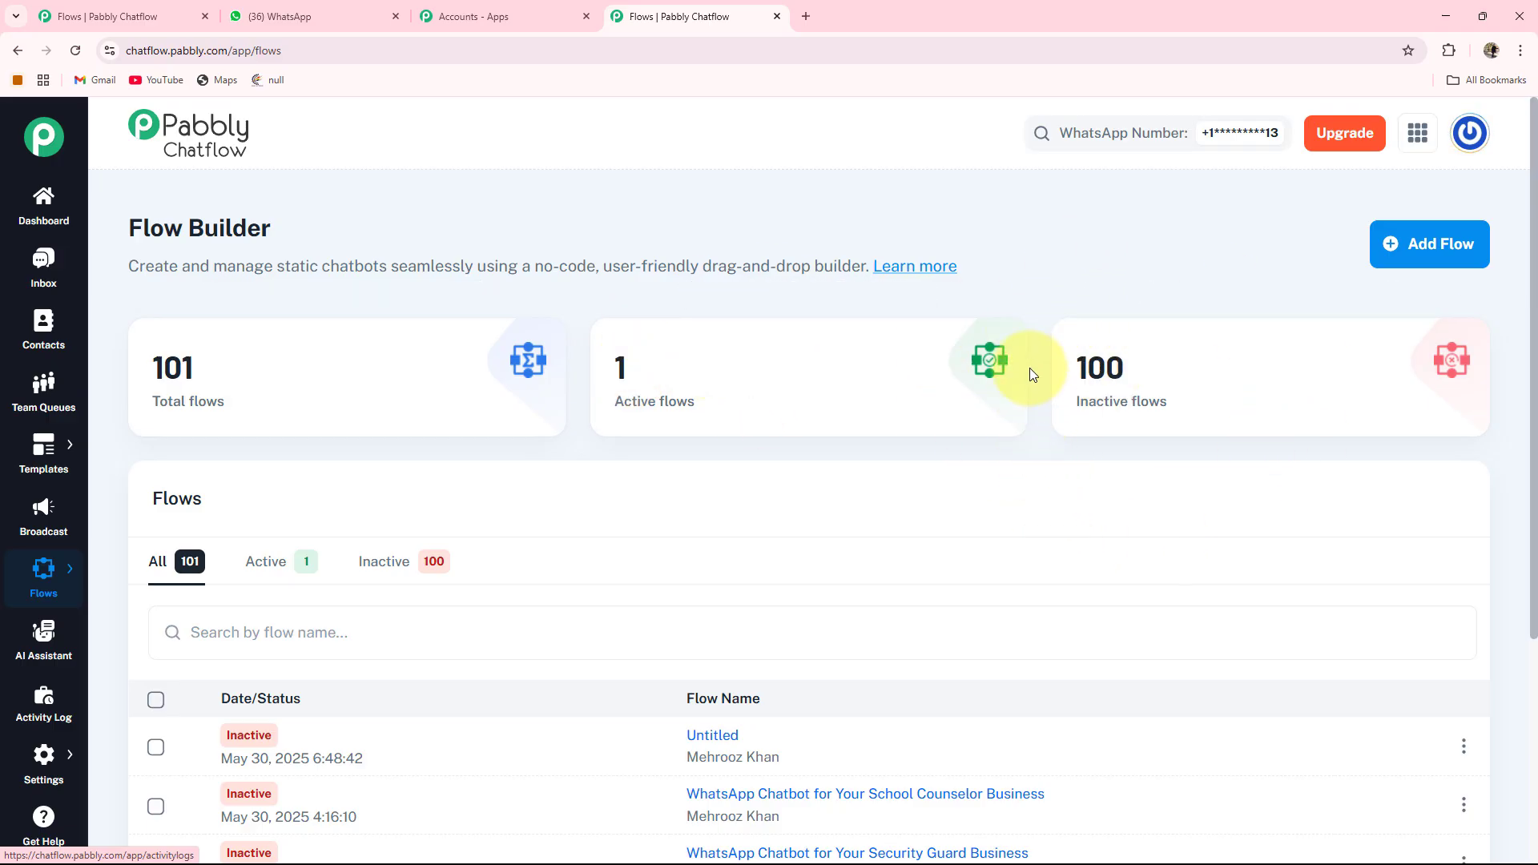
# - Add a new flow named WhatsApp Chatbot for Security System Installation Company Business
pyautogui.click(1434, 253)
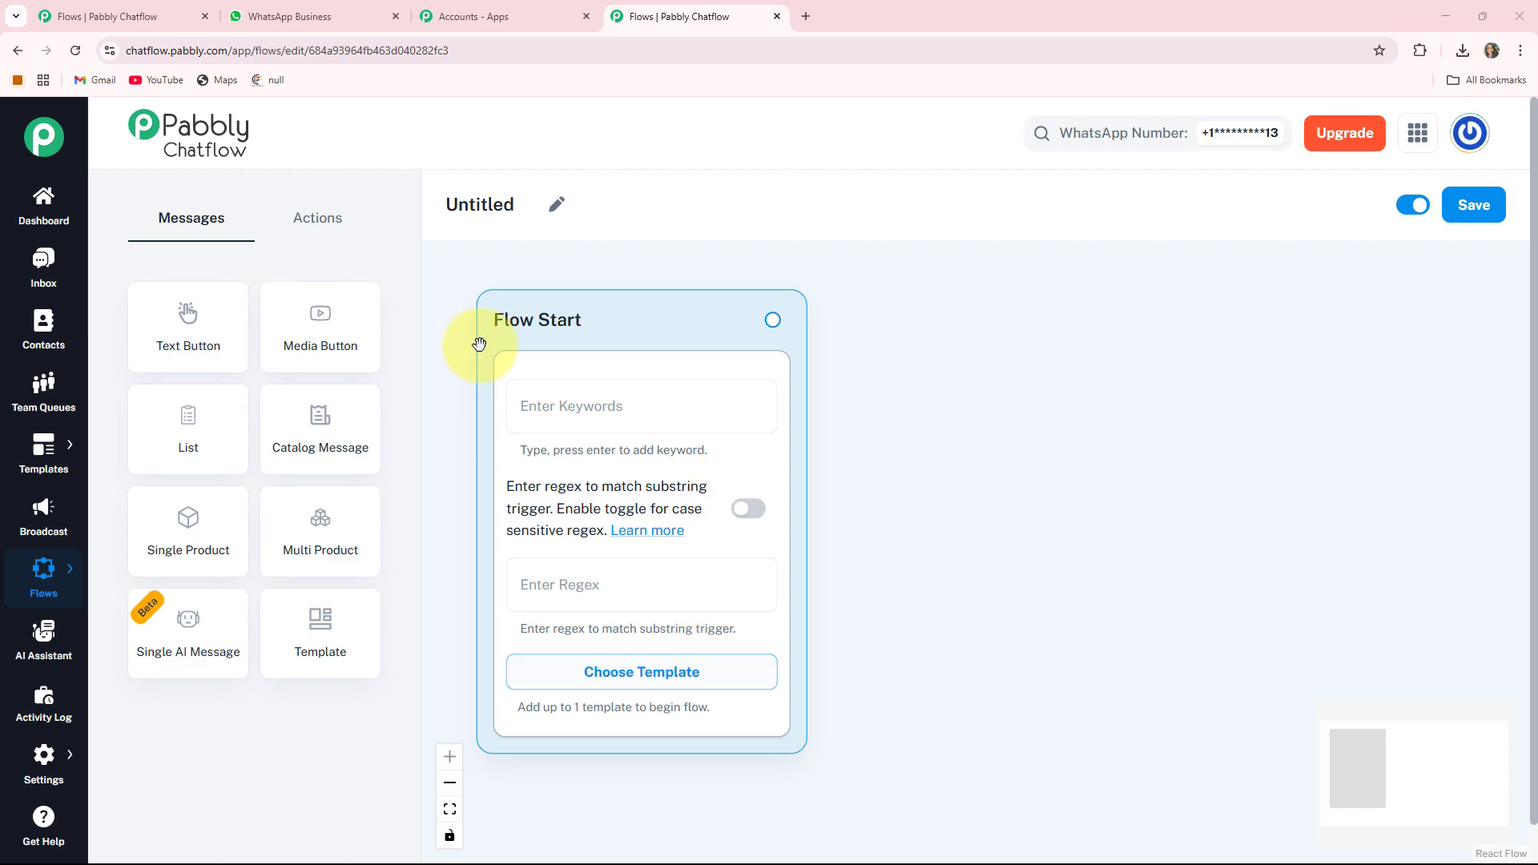
pyautogui.click(558, 208)
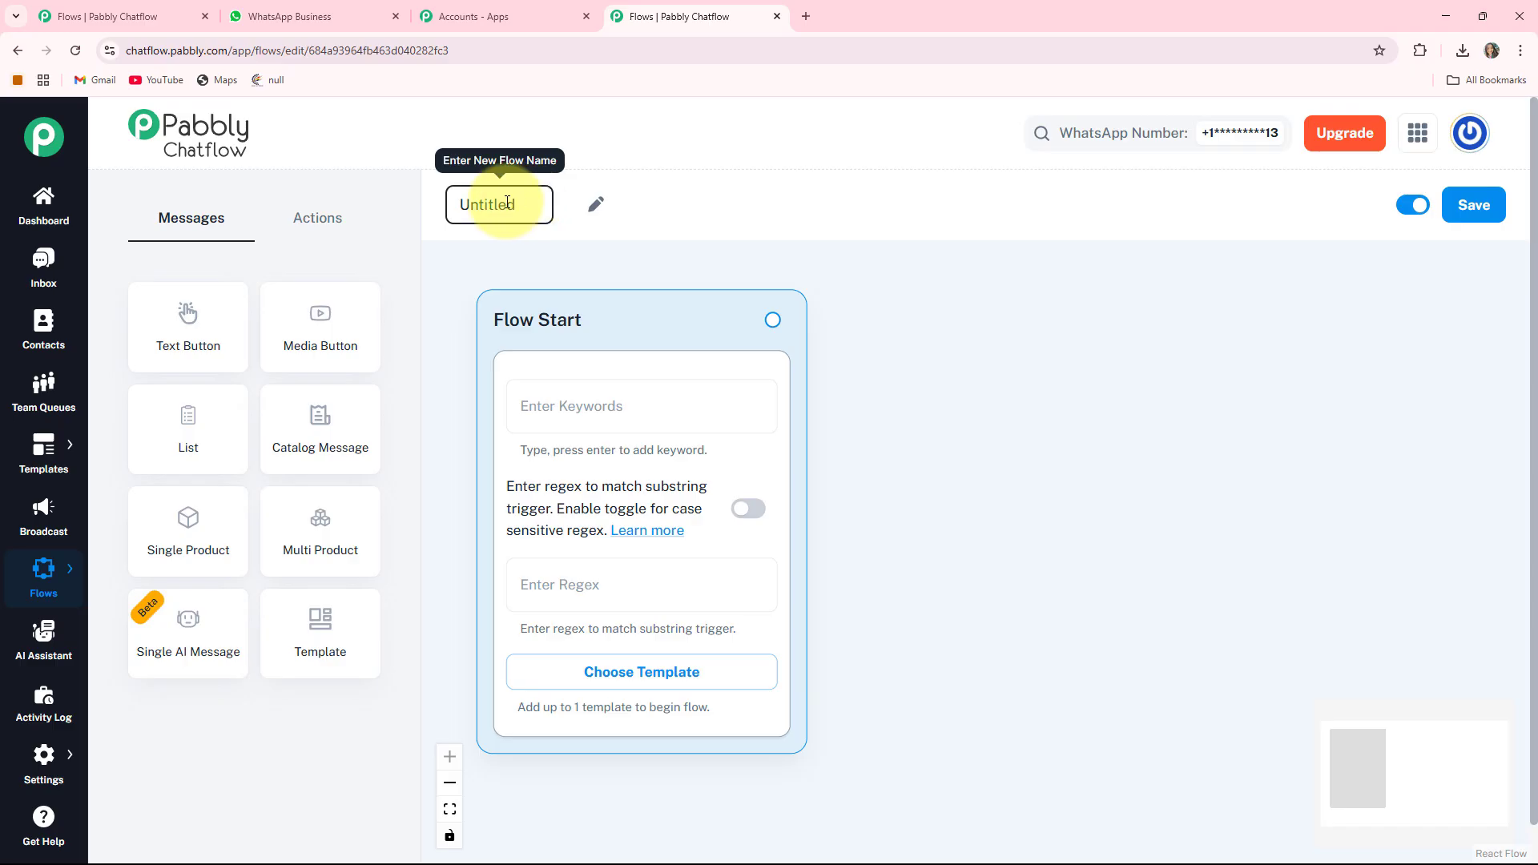
pyautogui.moveTo(509, 202); pyautogui.dragTo(391, 215)
pyautogui.write('WhatsApp Chatbot for Security System Installation Company Business')
pyautogui.click(942, 317)
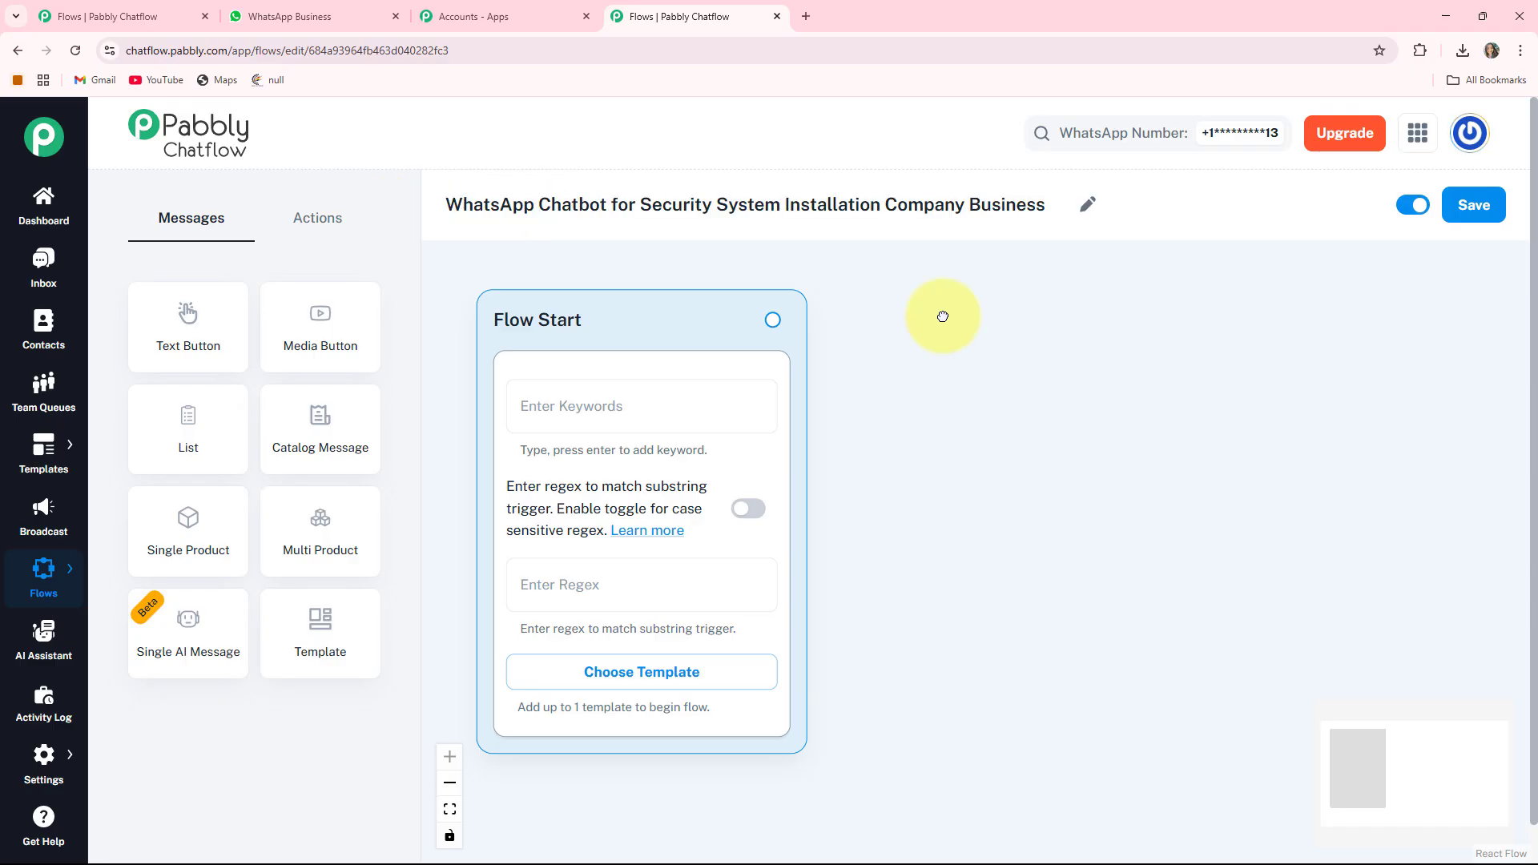
# - Browse the Actions and Messages node tabs in the flow editor sidebar
pyautogui.click(303, 228)
pyautogui.click(192, 218)
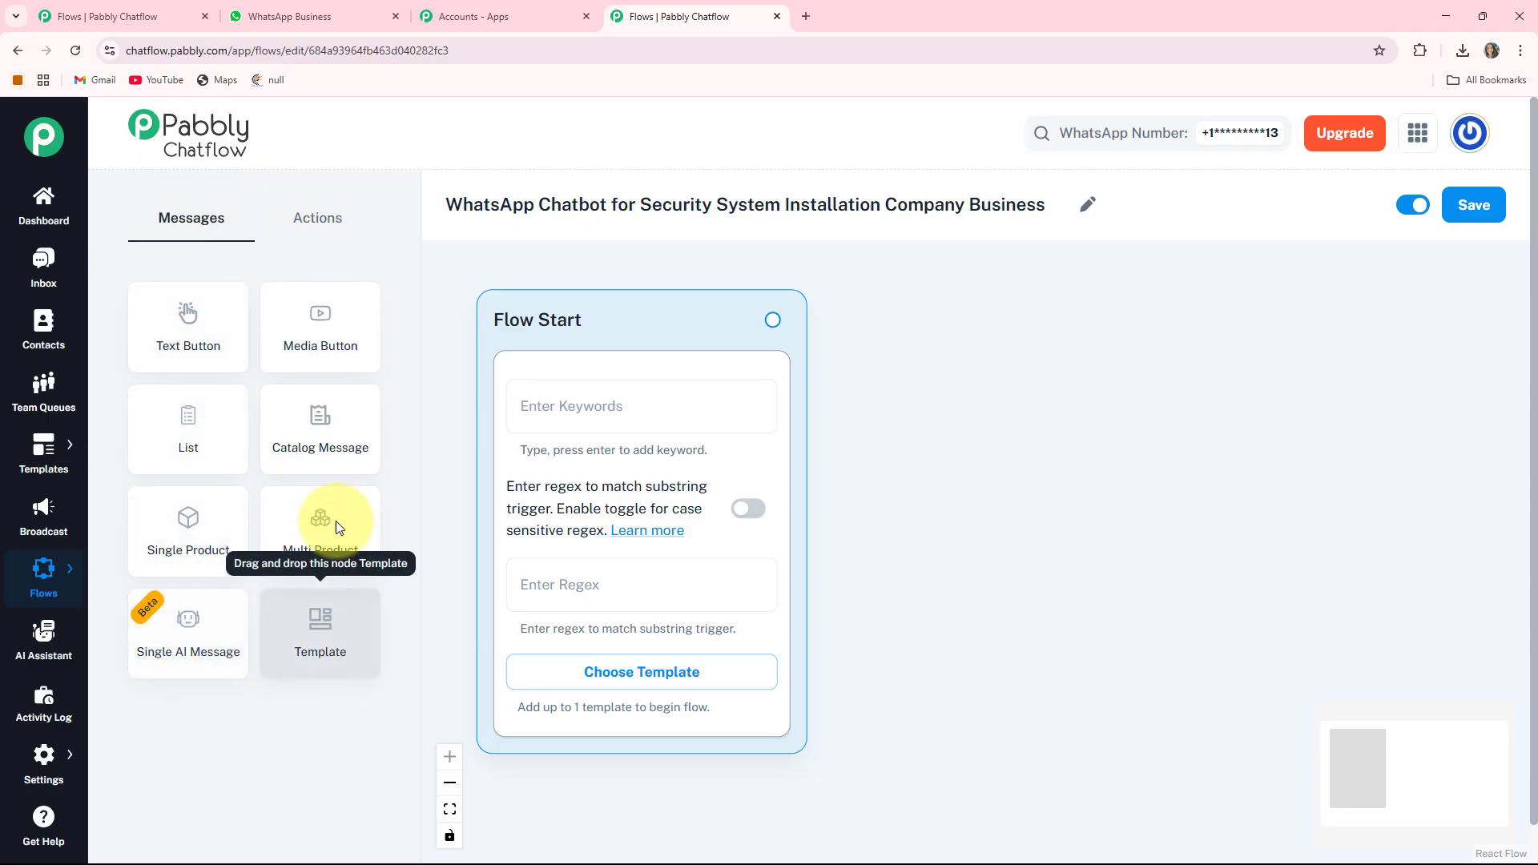
pyautogui.click(320, 228)
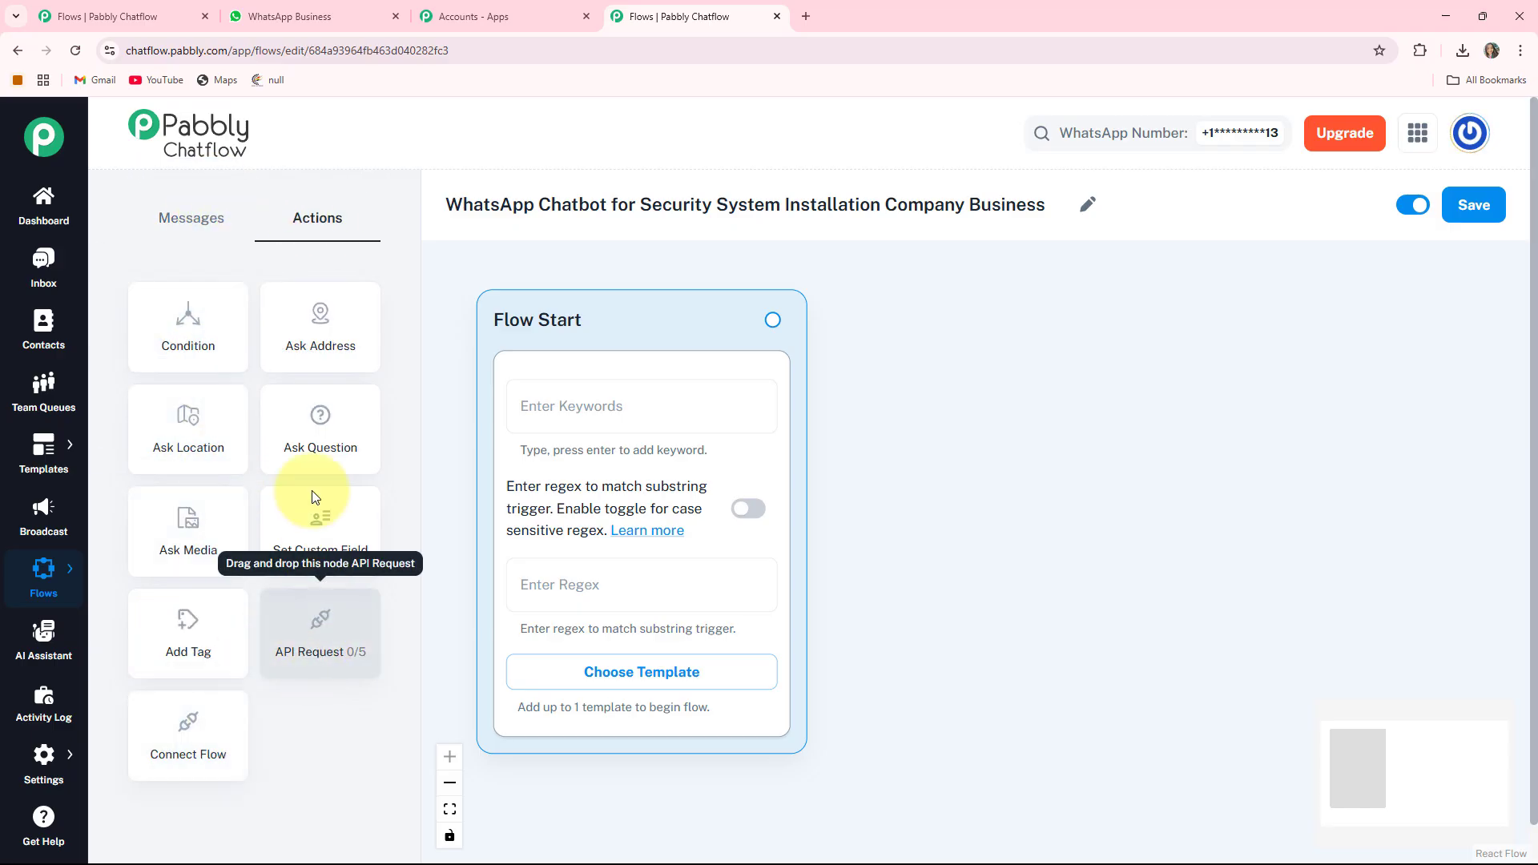
pyautogui.click(175, 230)
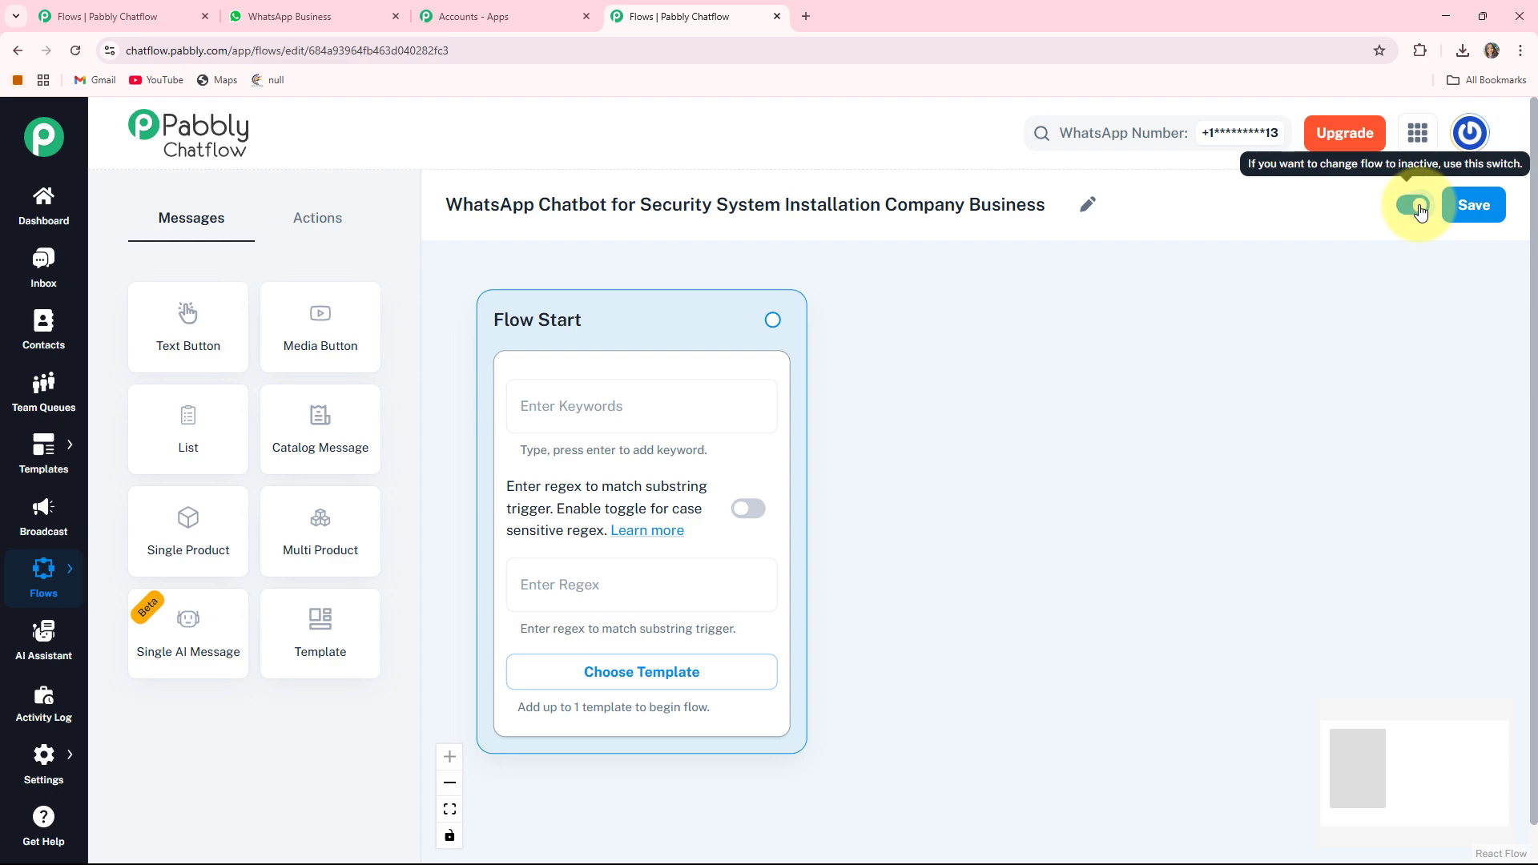
# - Save the flow, turn off case-sensitive matching, and set the Flow Start regex to [\s\S]+
pyautogui.click(1483, 215)
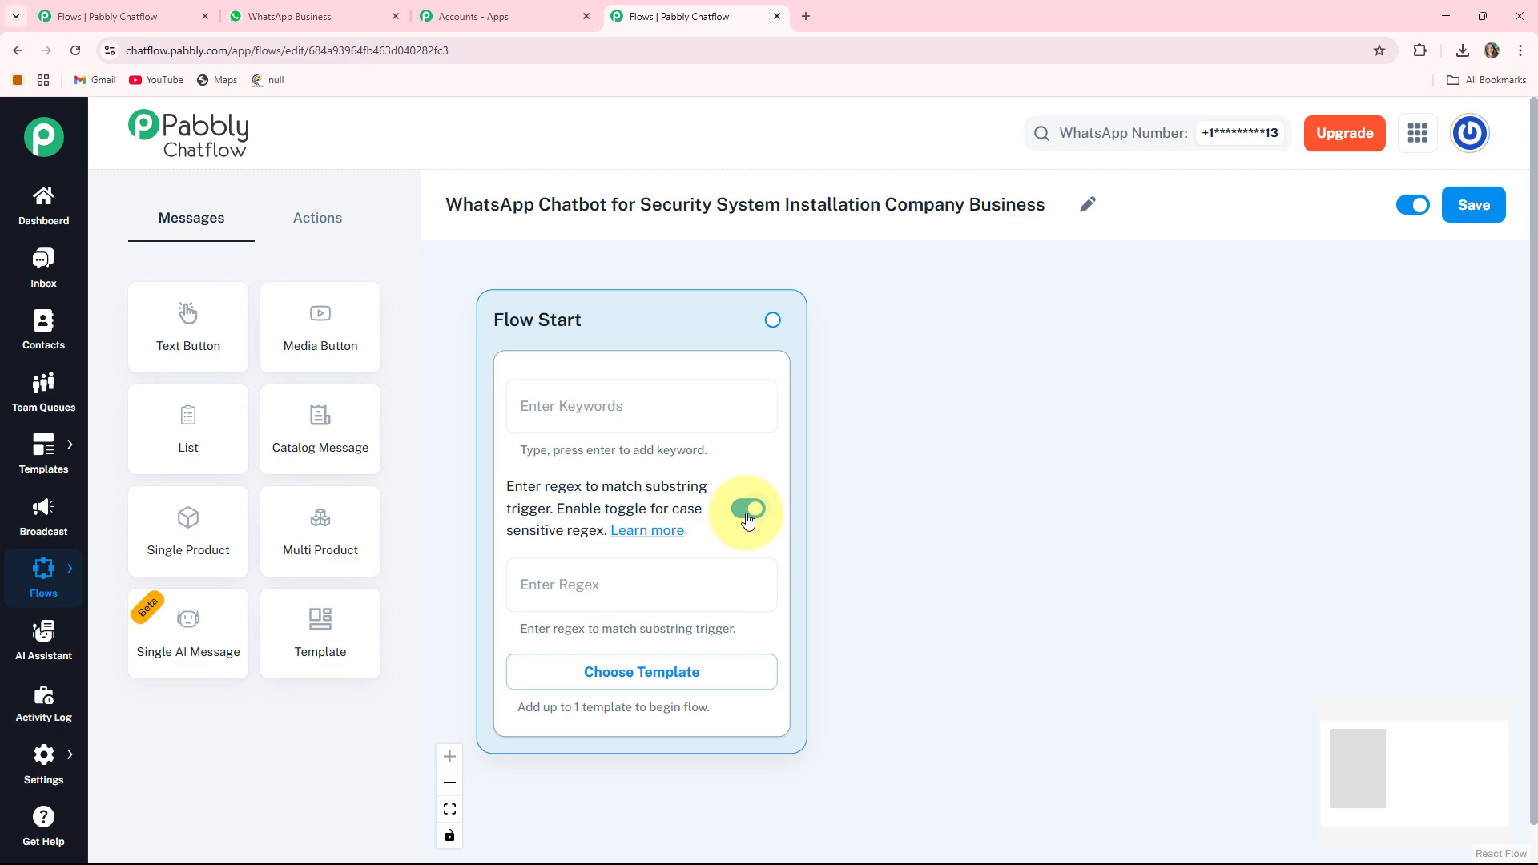
pyautogui.click(747, 519)
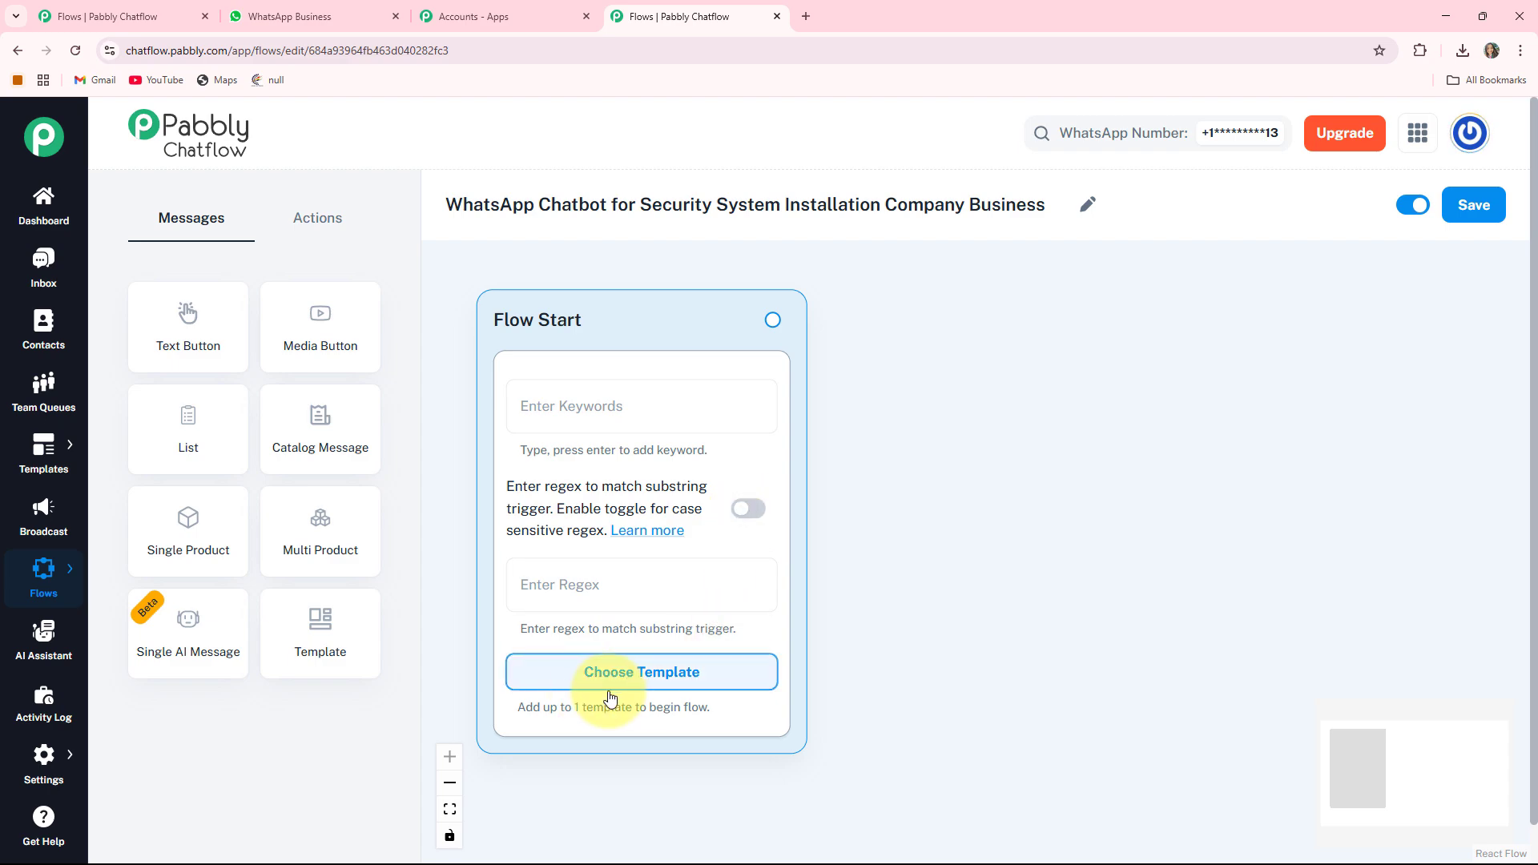
pyautogui.click(691, 686)
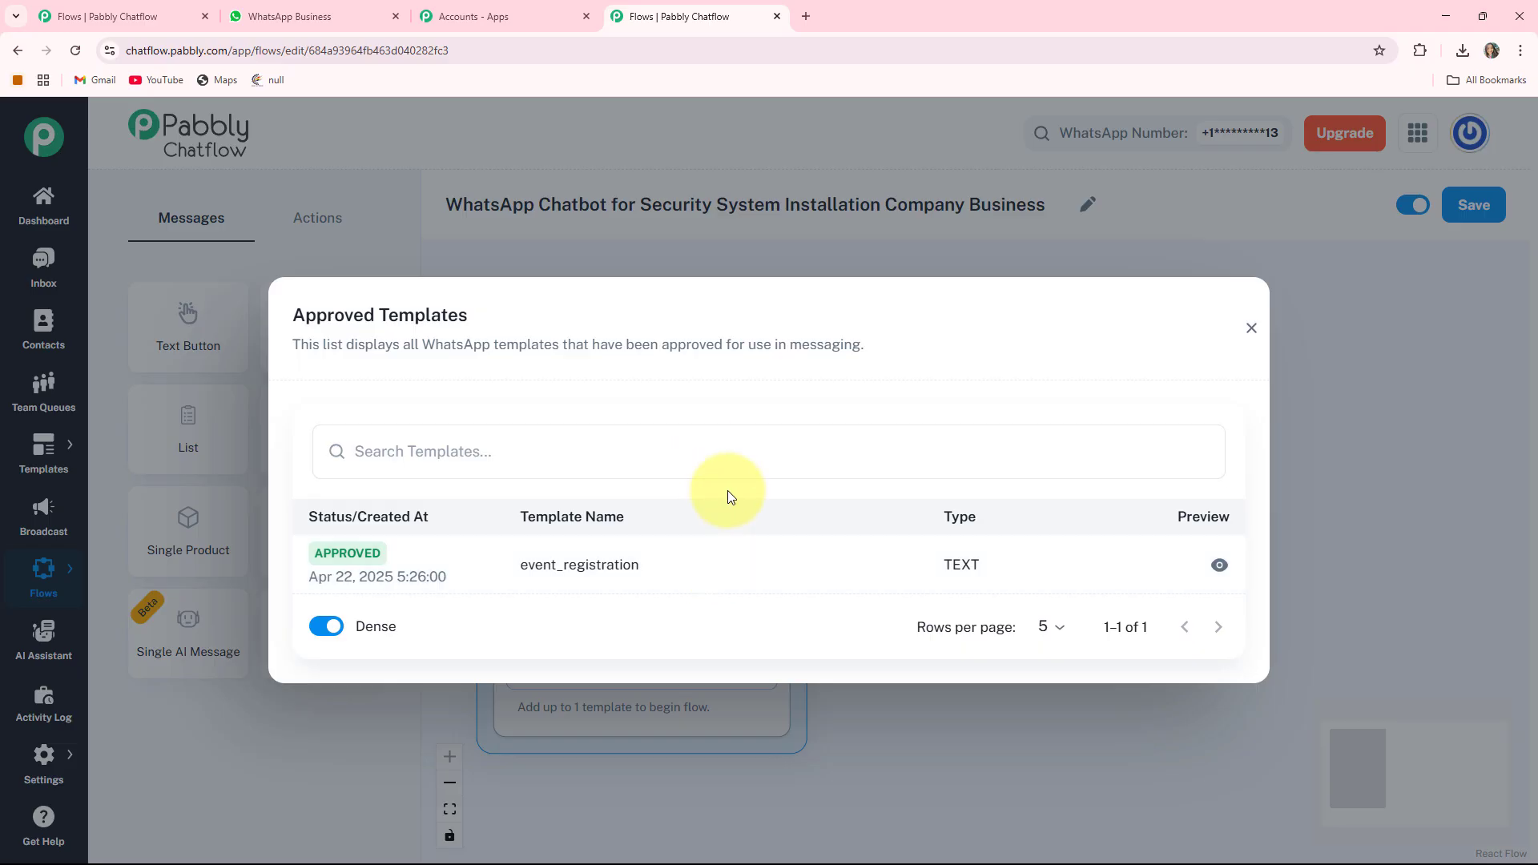
pyautogui.click(1250, 330)
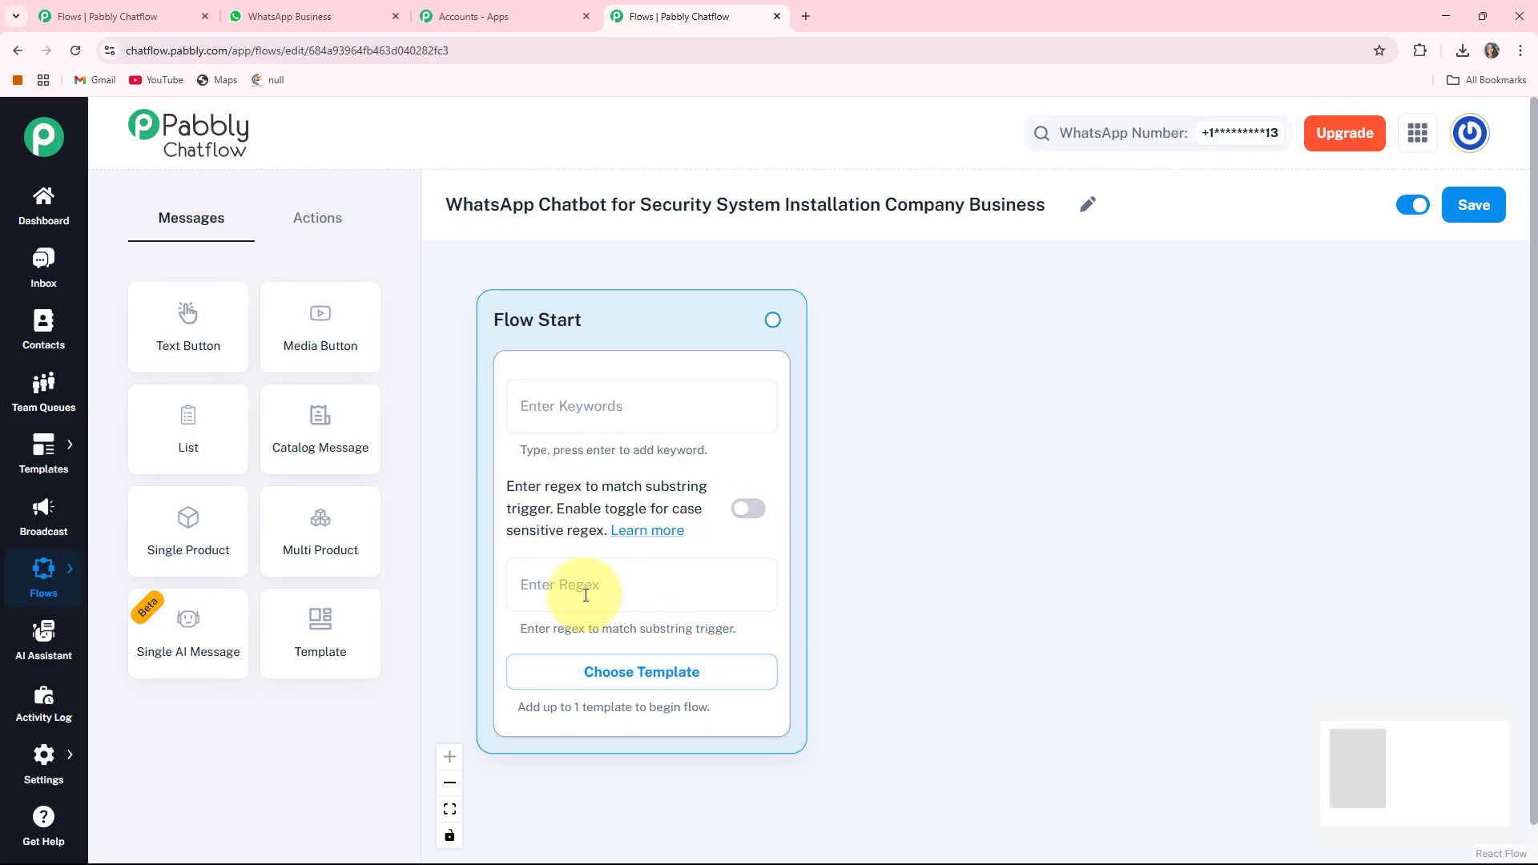
pyautogui.click(623, 594)
pyautogui.write('[\\s\\S]+')
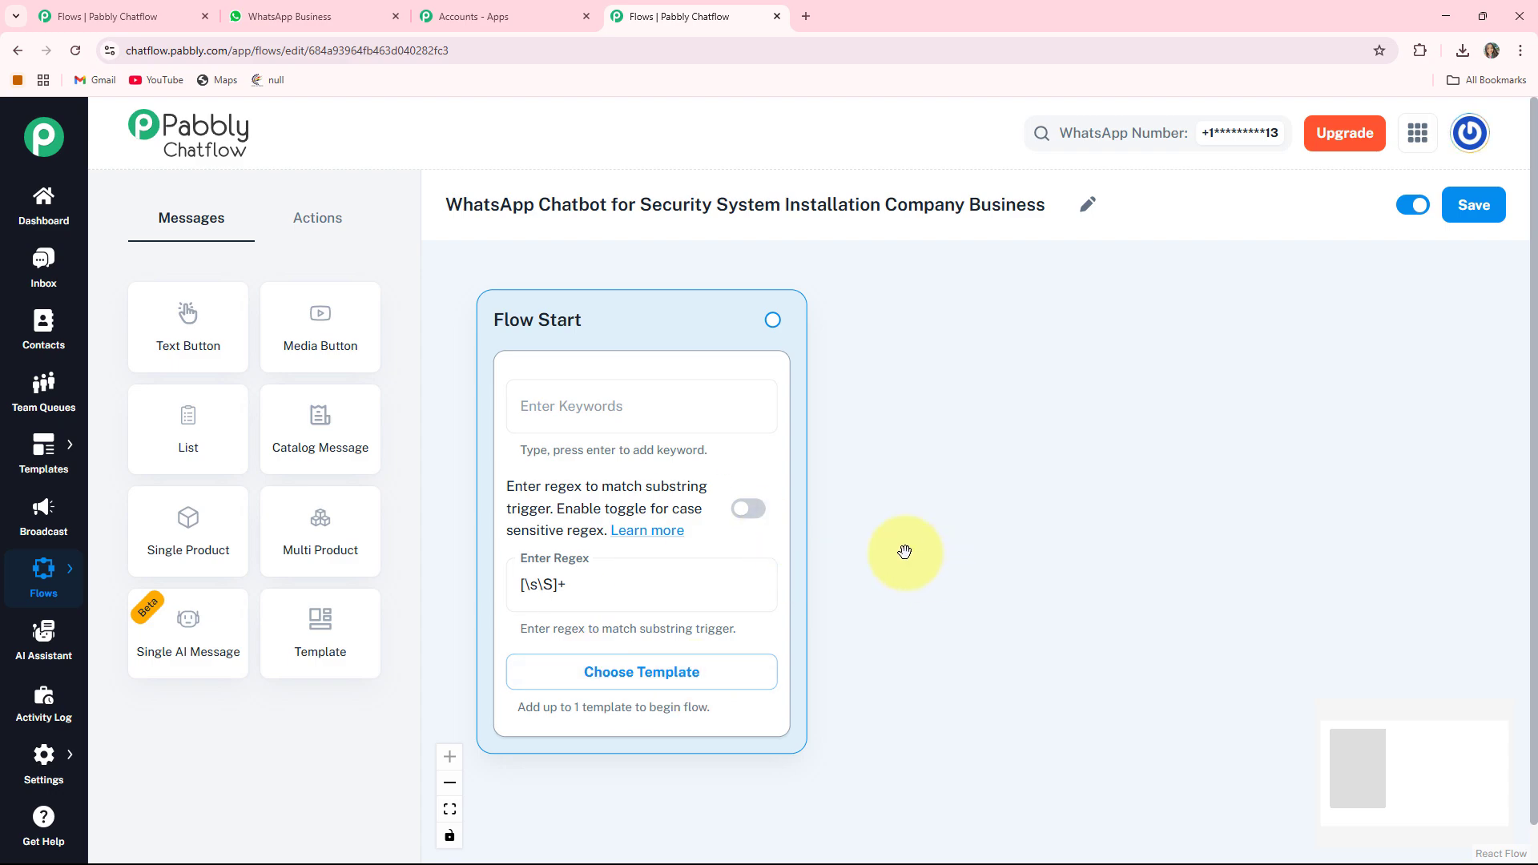
# - Add a Text Button message node beside Flow Start holding the SecureGuard welcome text
pyautogui.click(181, 335)
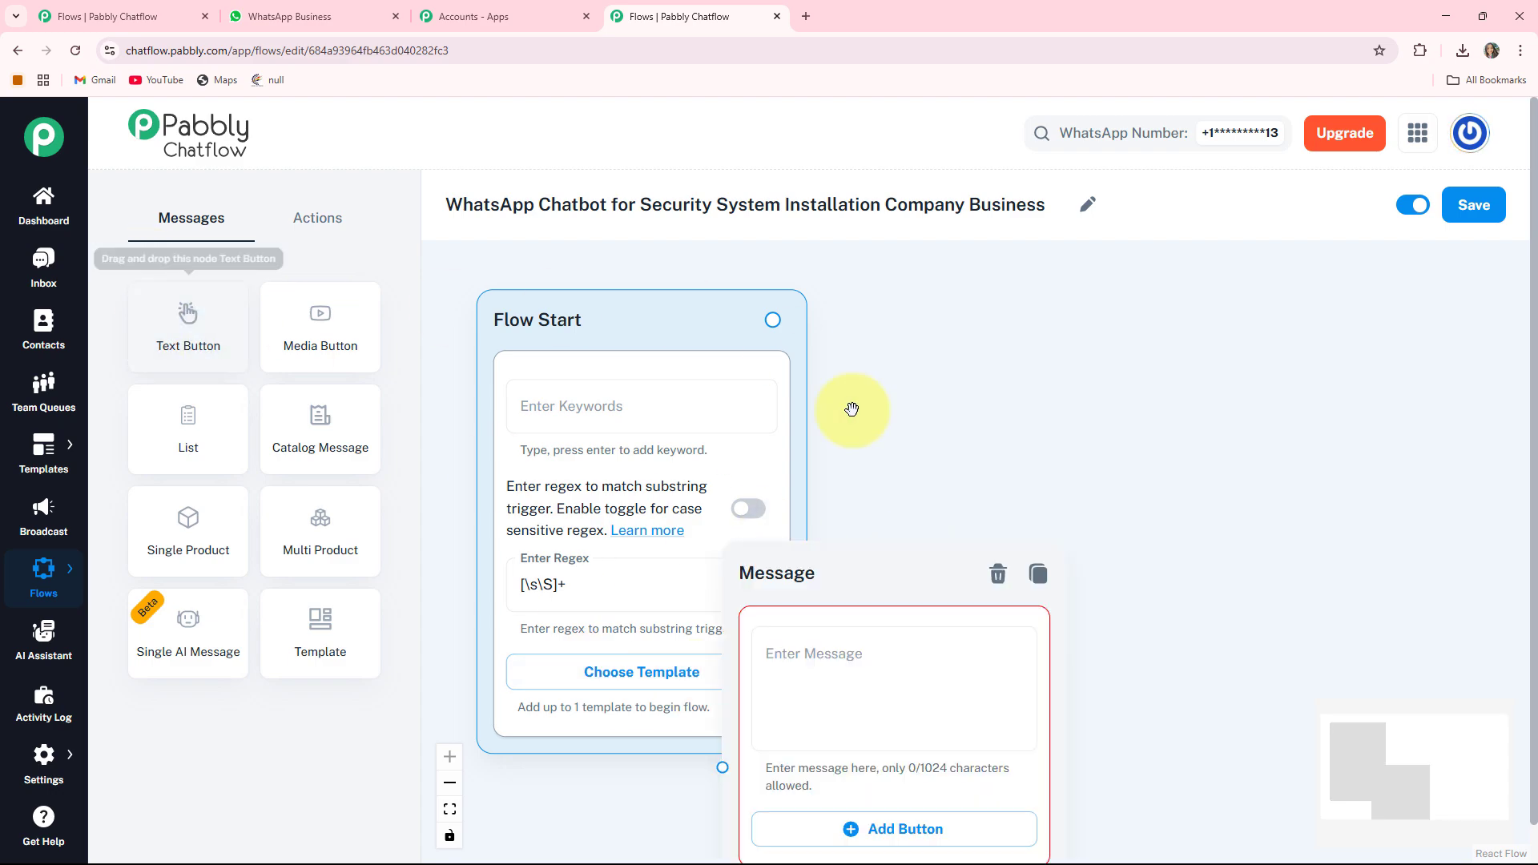
pyautogui.click(873, 640)
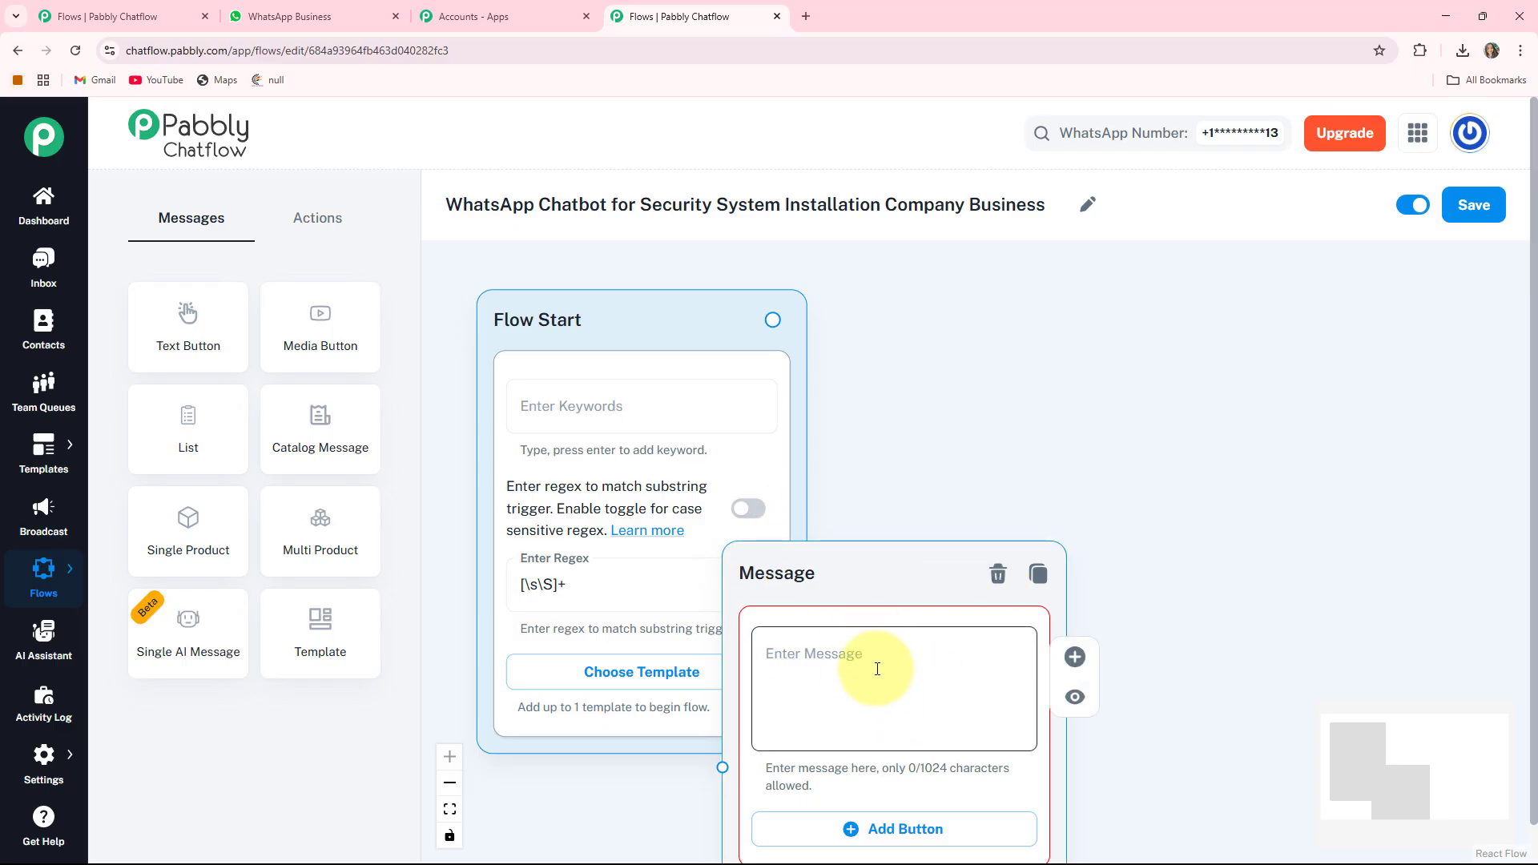
pyautogui.moveTo(782, 573); pyautogui.dragTo(1057, 381)
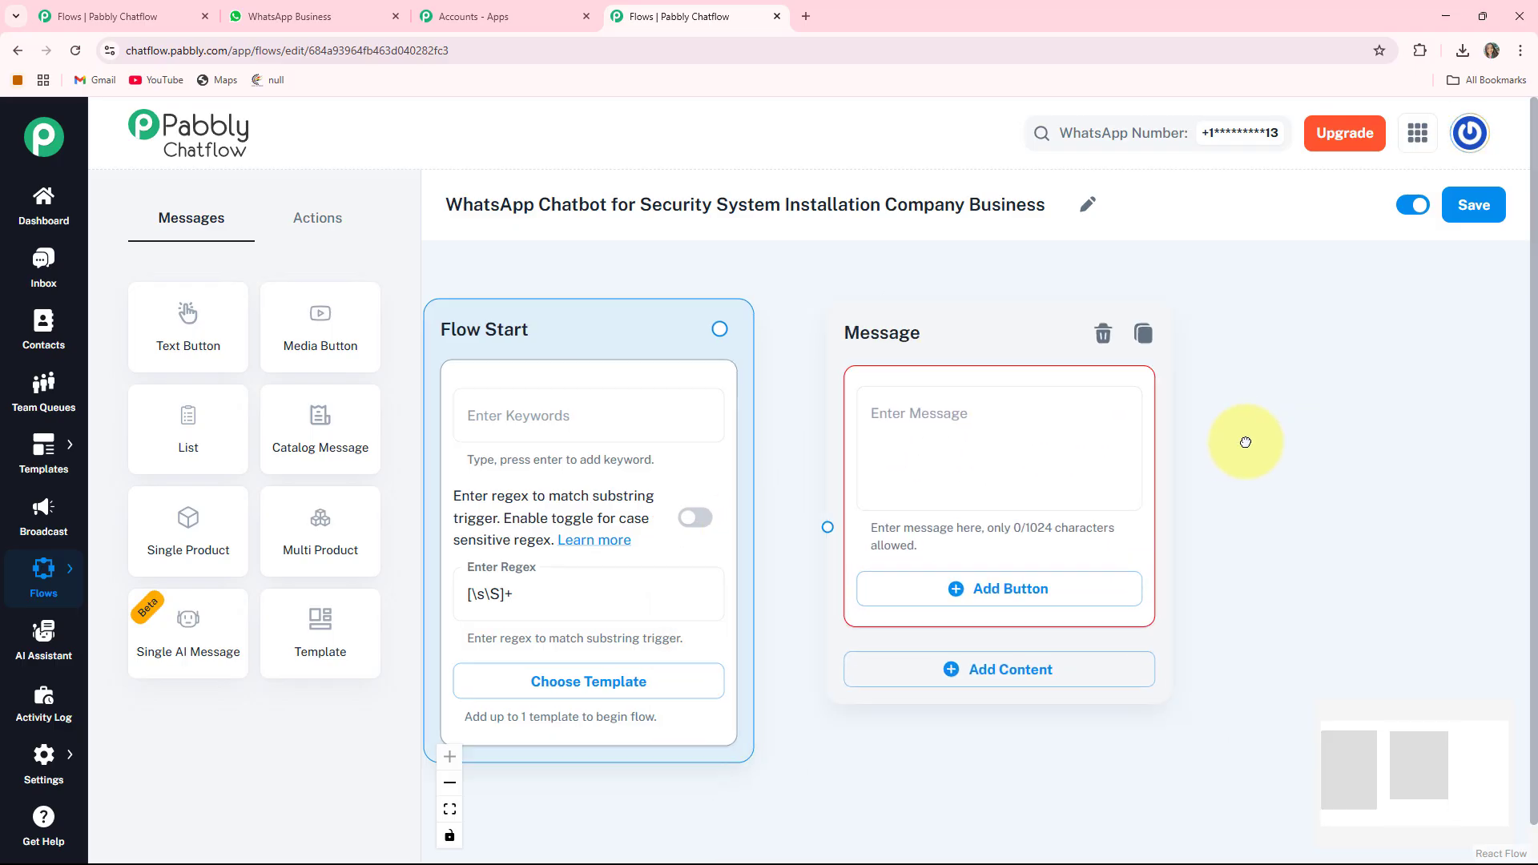
pyautogui.click(869, 416)
pyautogui.hotkey('ctrl', 'v')
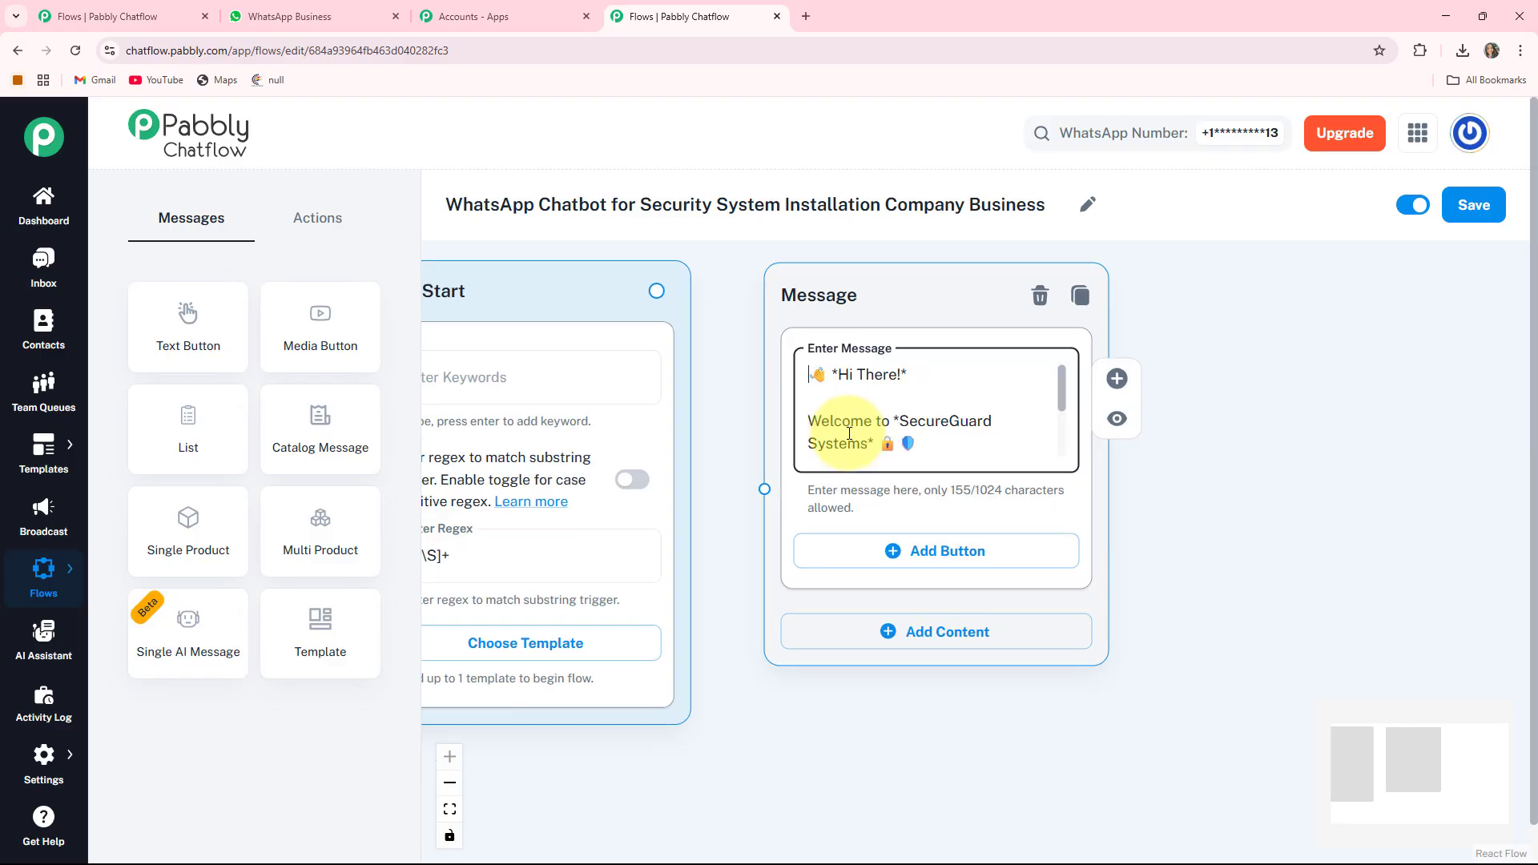
pyautogui.scroll(-3, 871, 399)
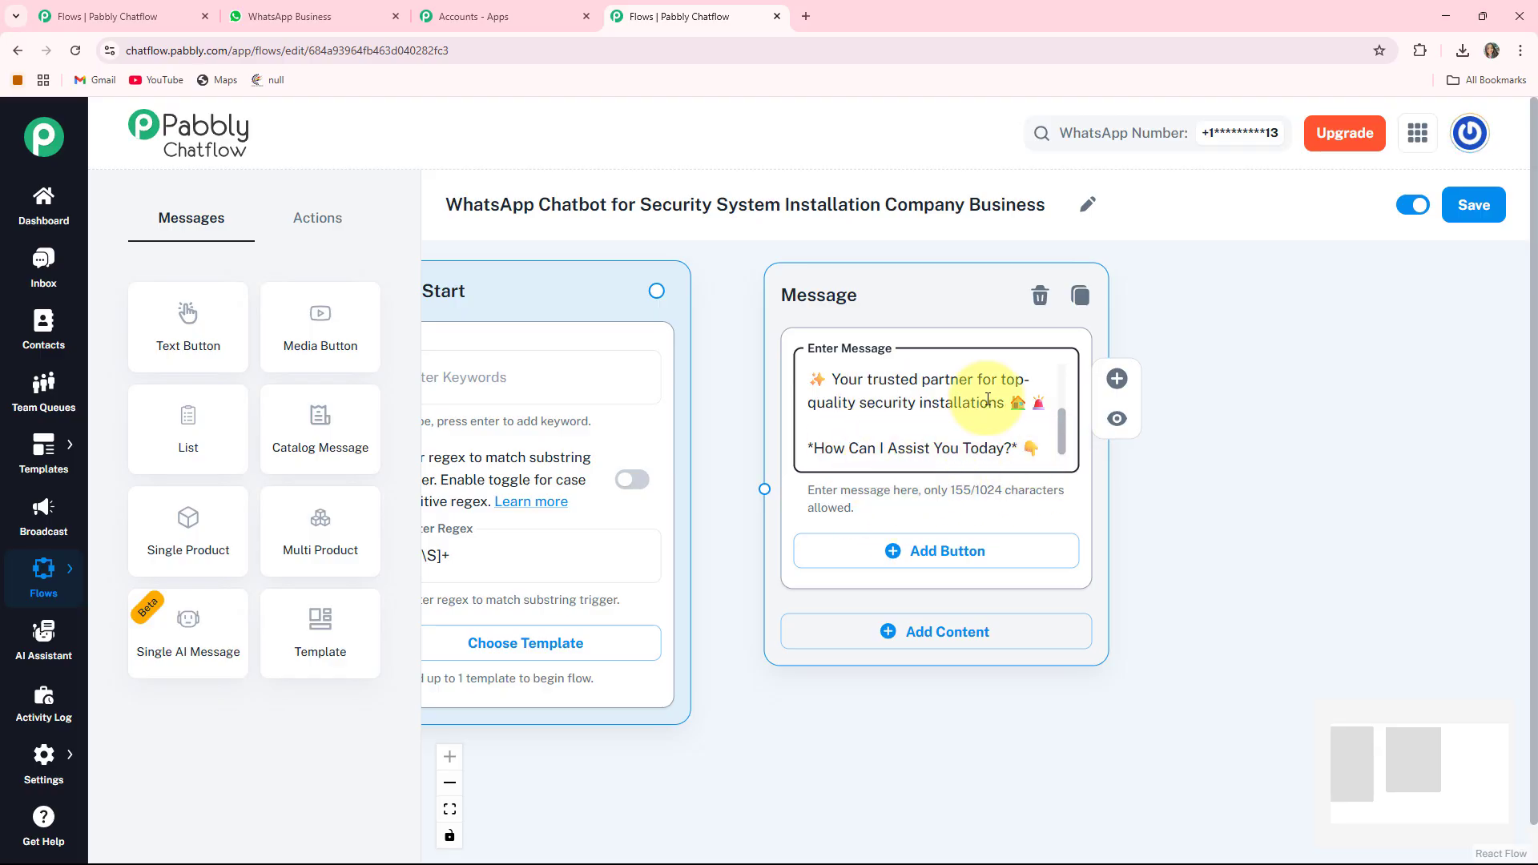
pyautogui.moveTo(1212, 553); pyautogui.dragTo(1202, 517)
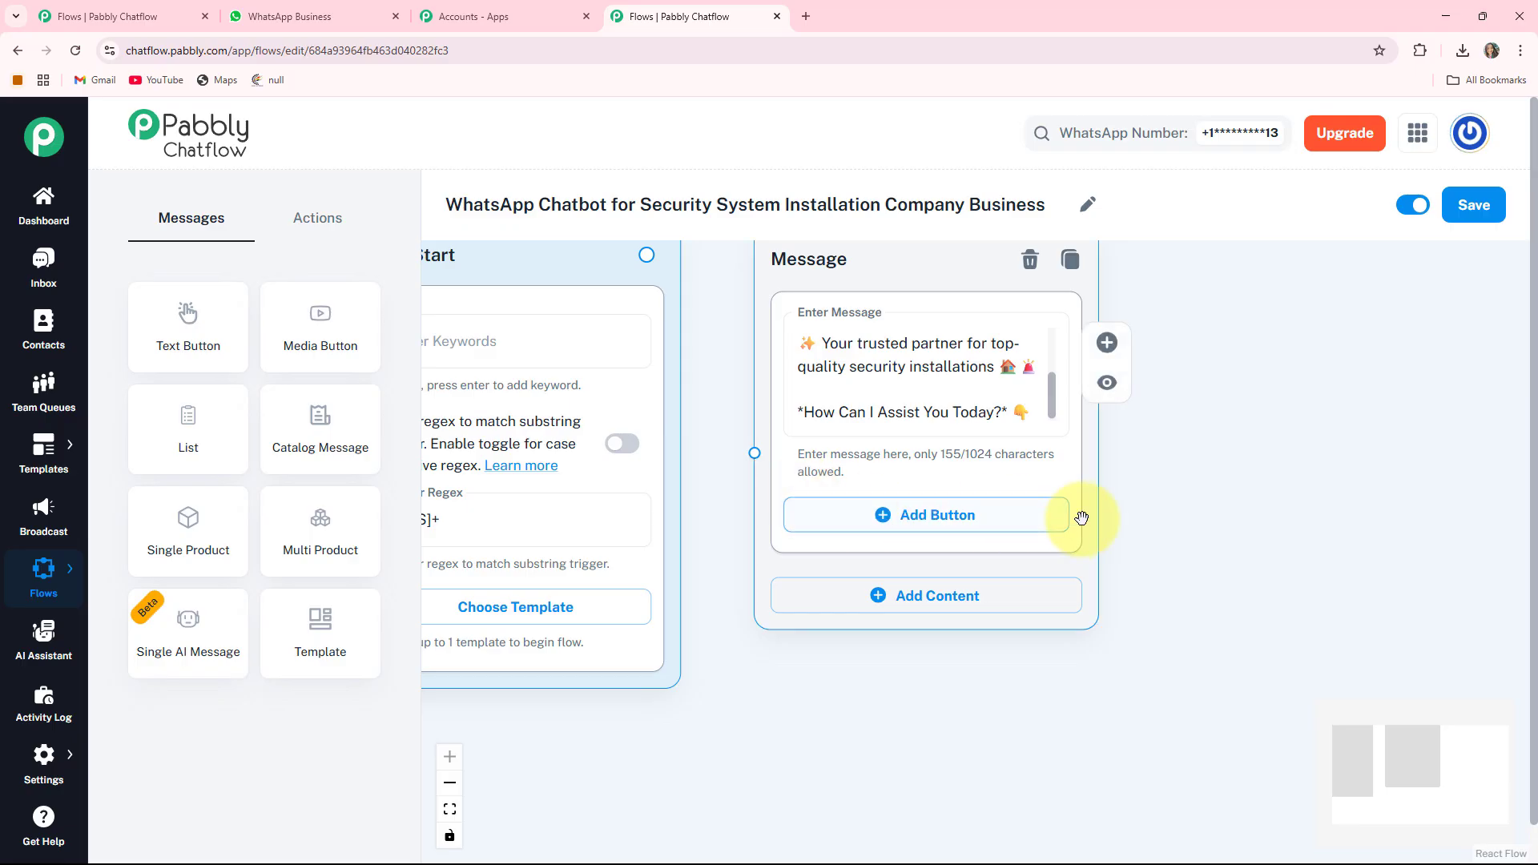
# - Add three reply buttons: Book Services, Track Installation and Get Tech Support
pyautogui.click(877, 528)
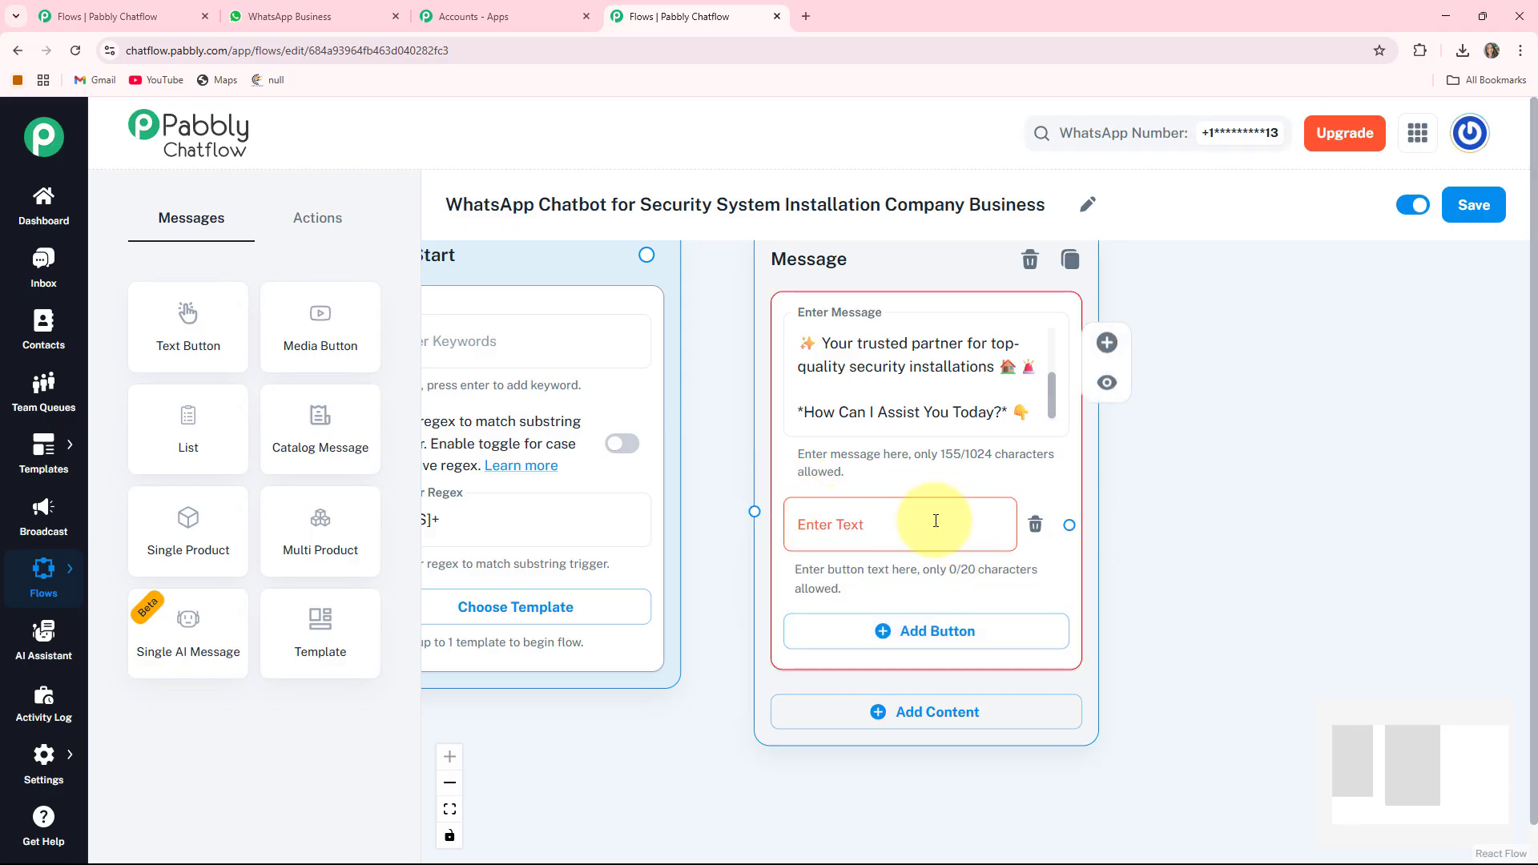
pyautogui.click(820, 531)
pyautogui.write('Book Services 🏢')
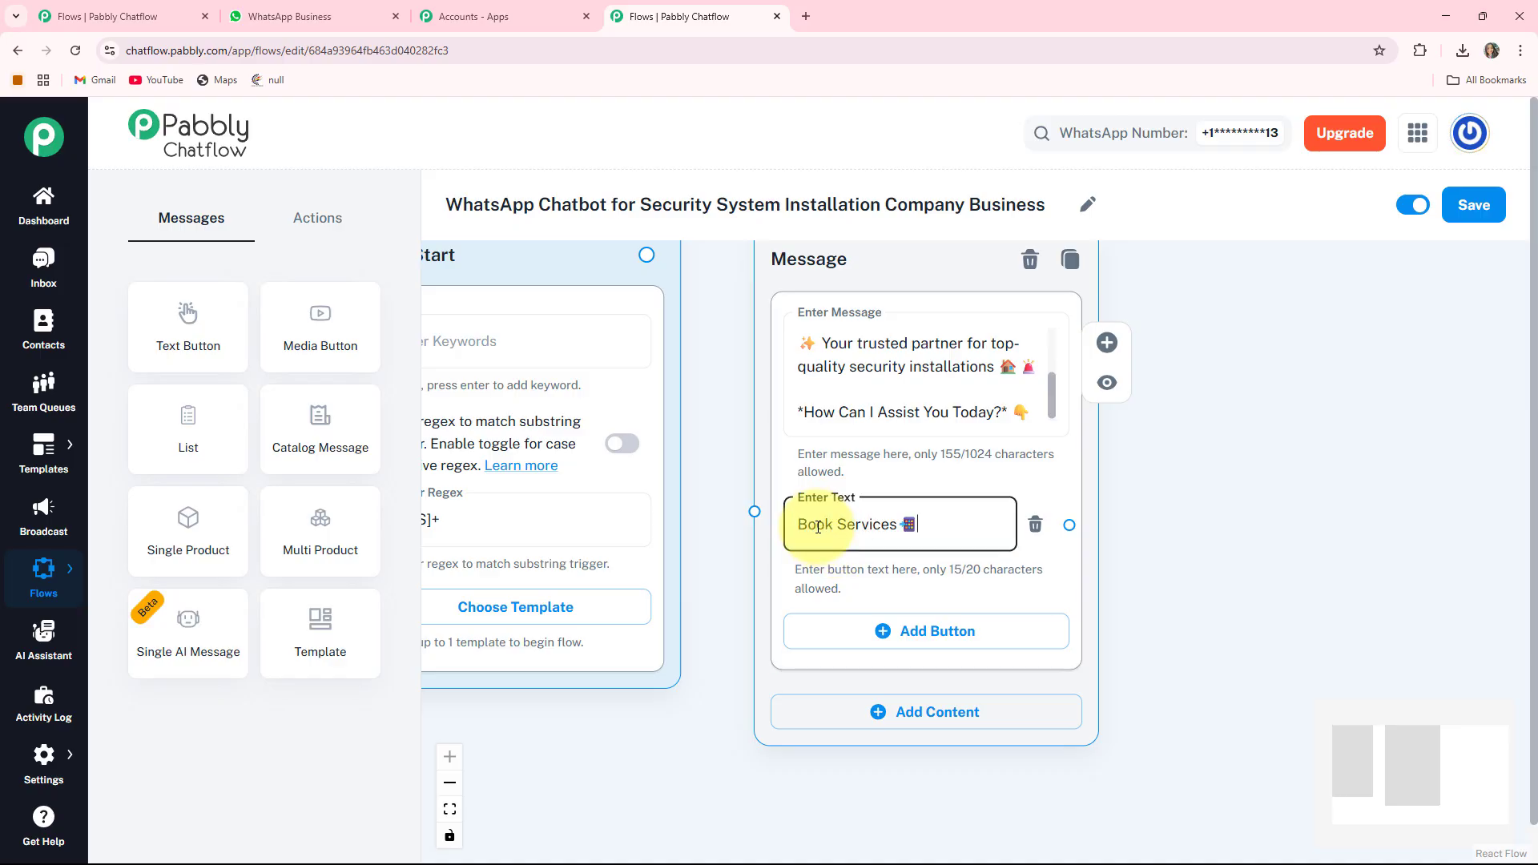
pyautogui.click(889, 631)
pyautogui.click(894, 637)
pyautogui.write('Track Installation 🚚')
pyautogui.scroll(-3, 1133, 583)
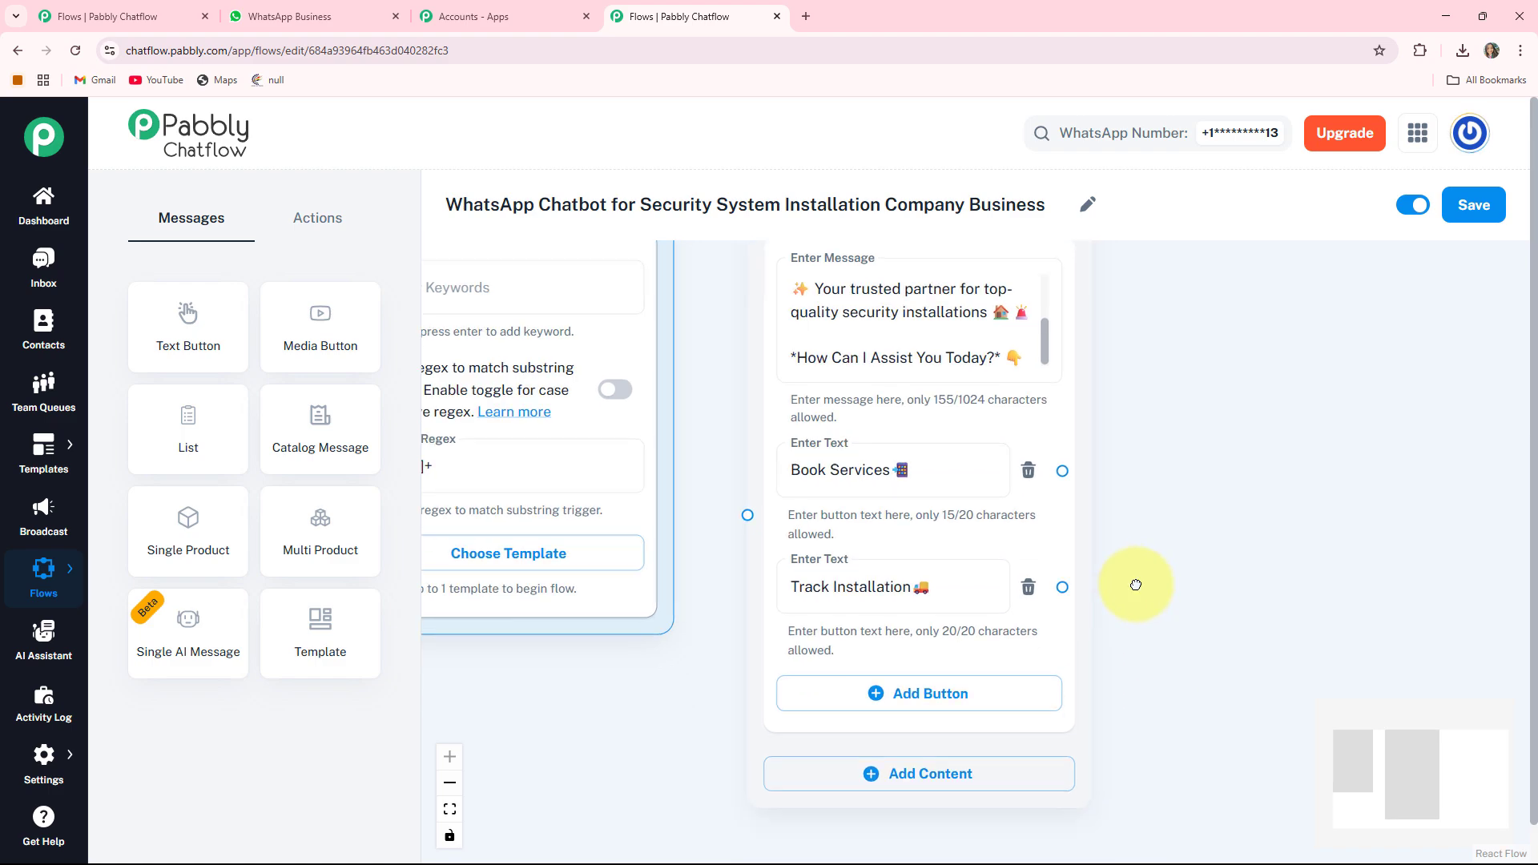
pyautogui.click(889, 596)
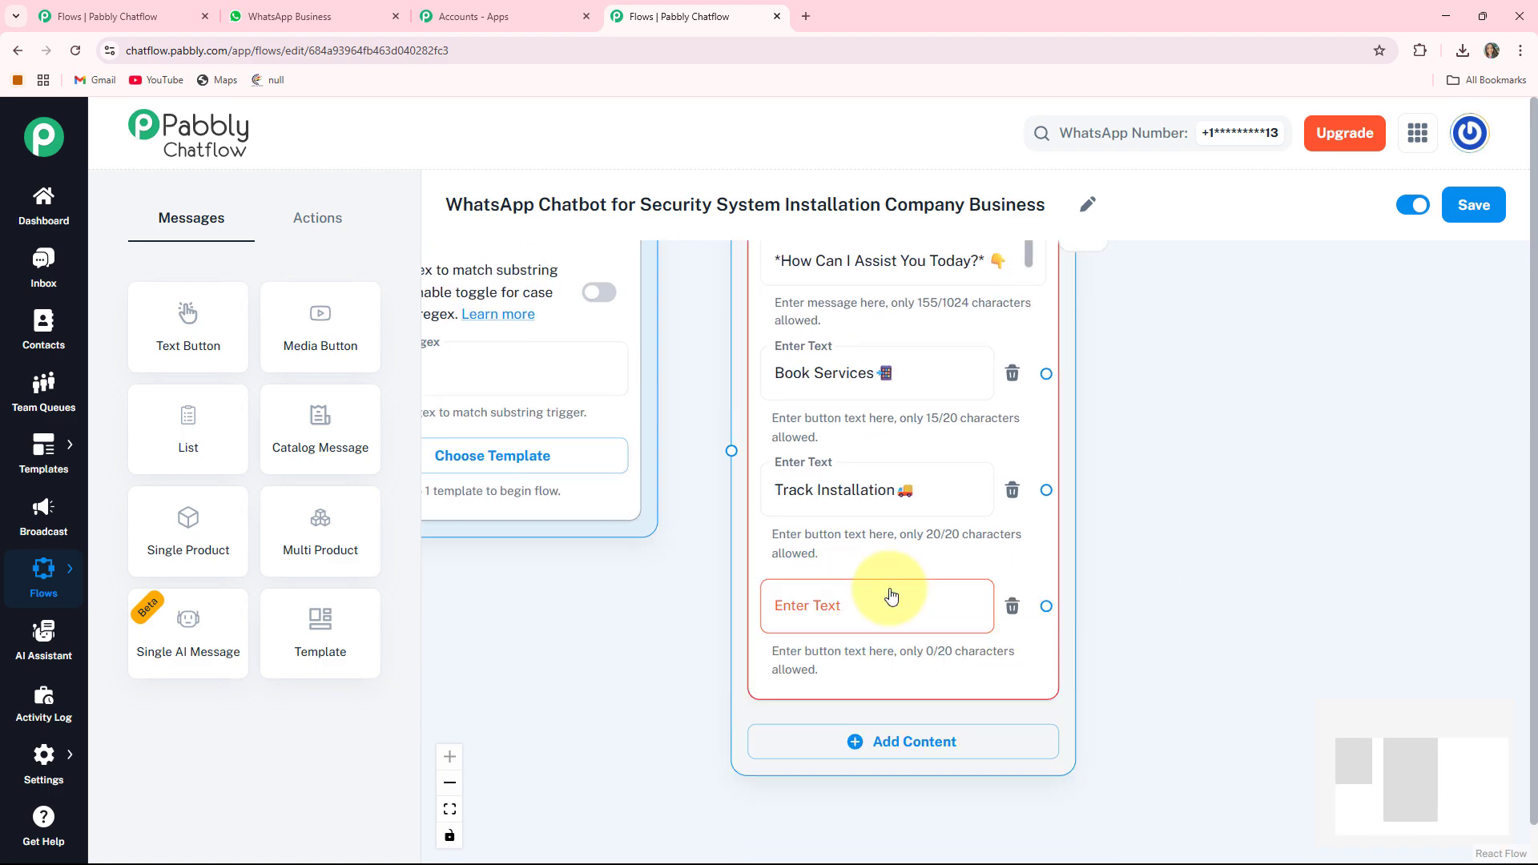
pyautogui.click(891, 595)
pyautogui.write('Get Tech Support🤖')
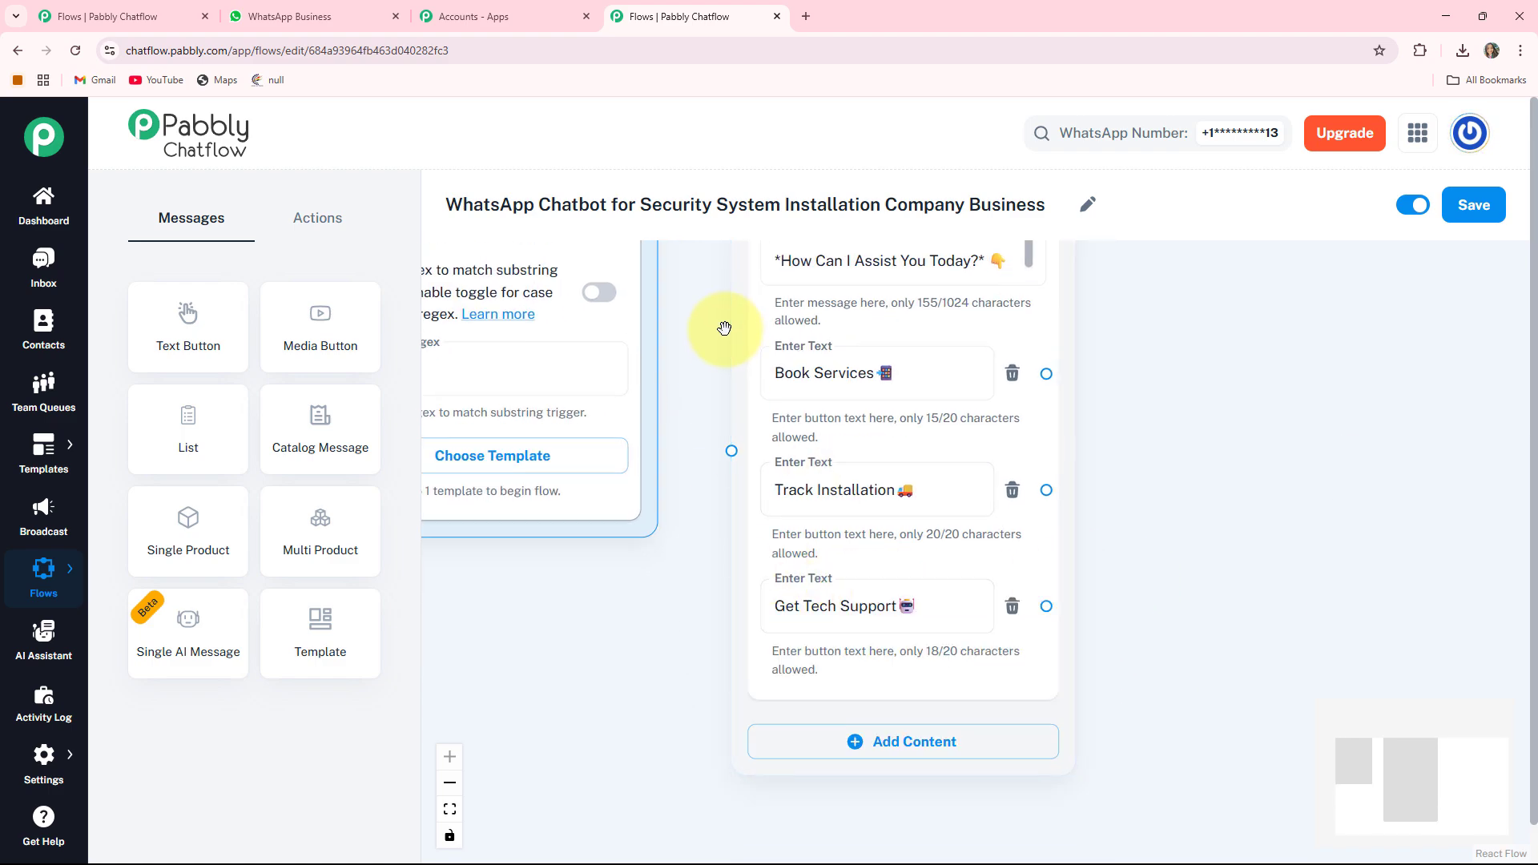
# - Connect Flow Start to the welcome message node
pyautogui.moveTo(742, 358); pyautogui.dragTo(924, 568)
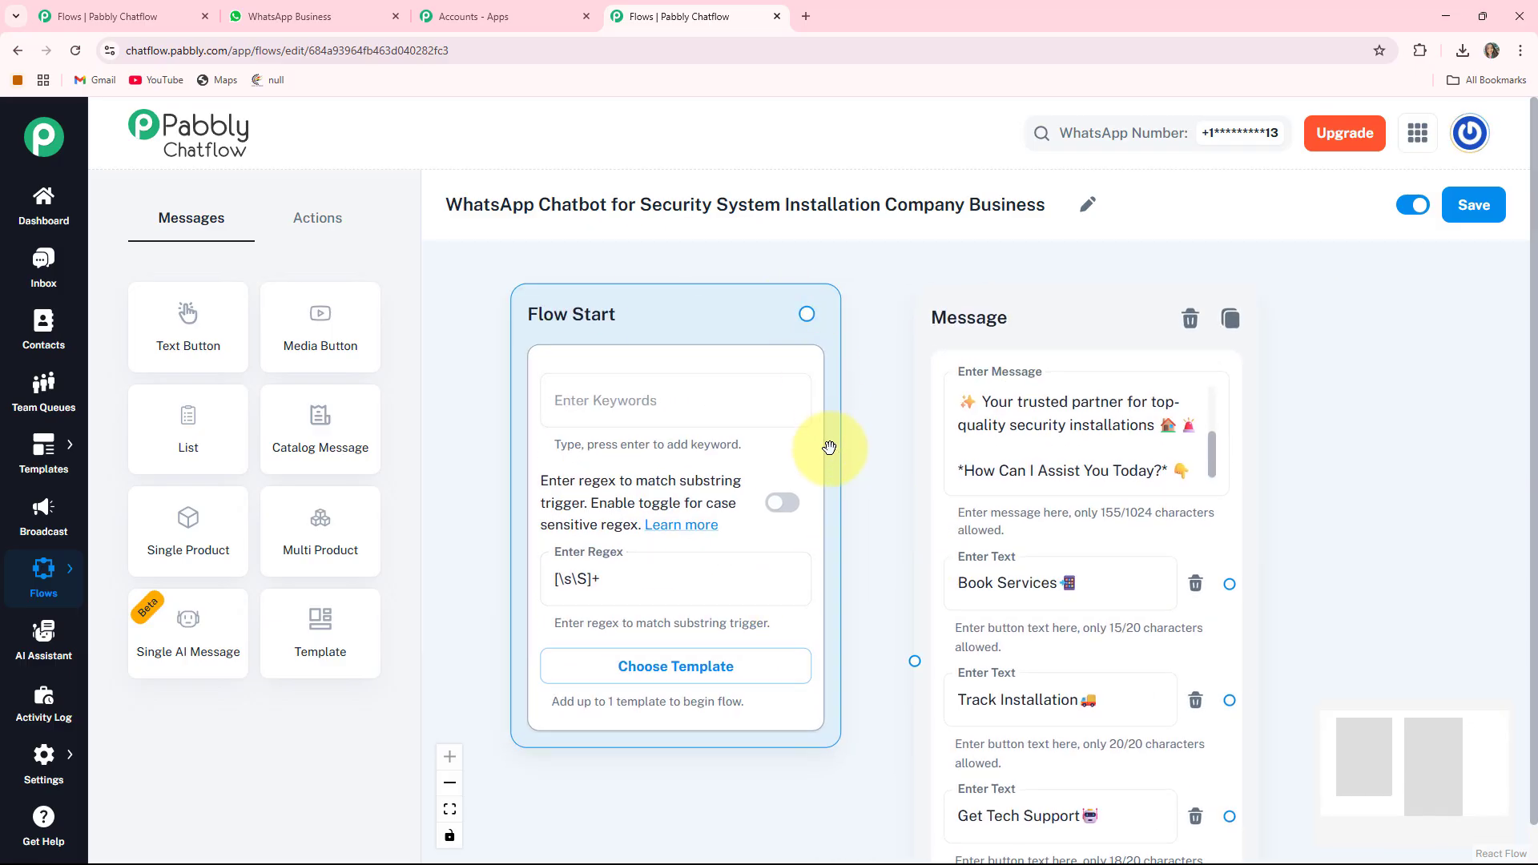
pyautogui.click(1023, 746)
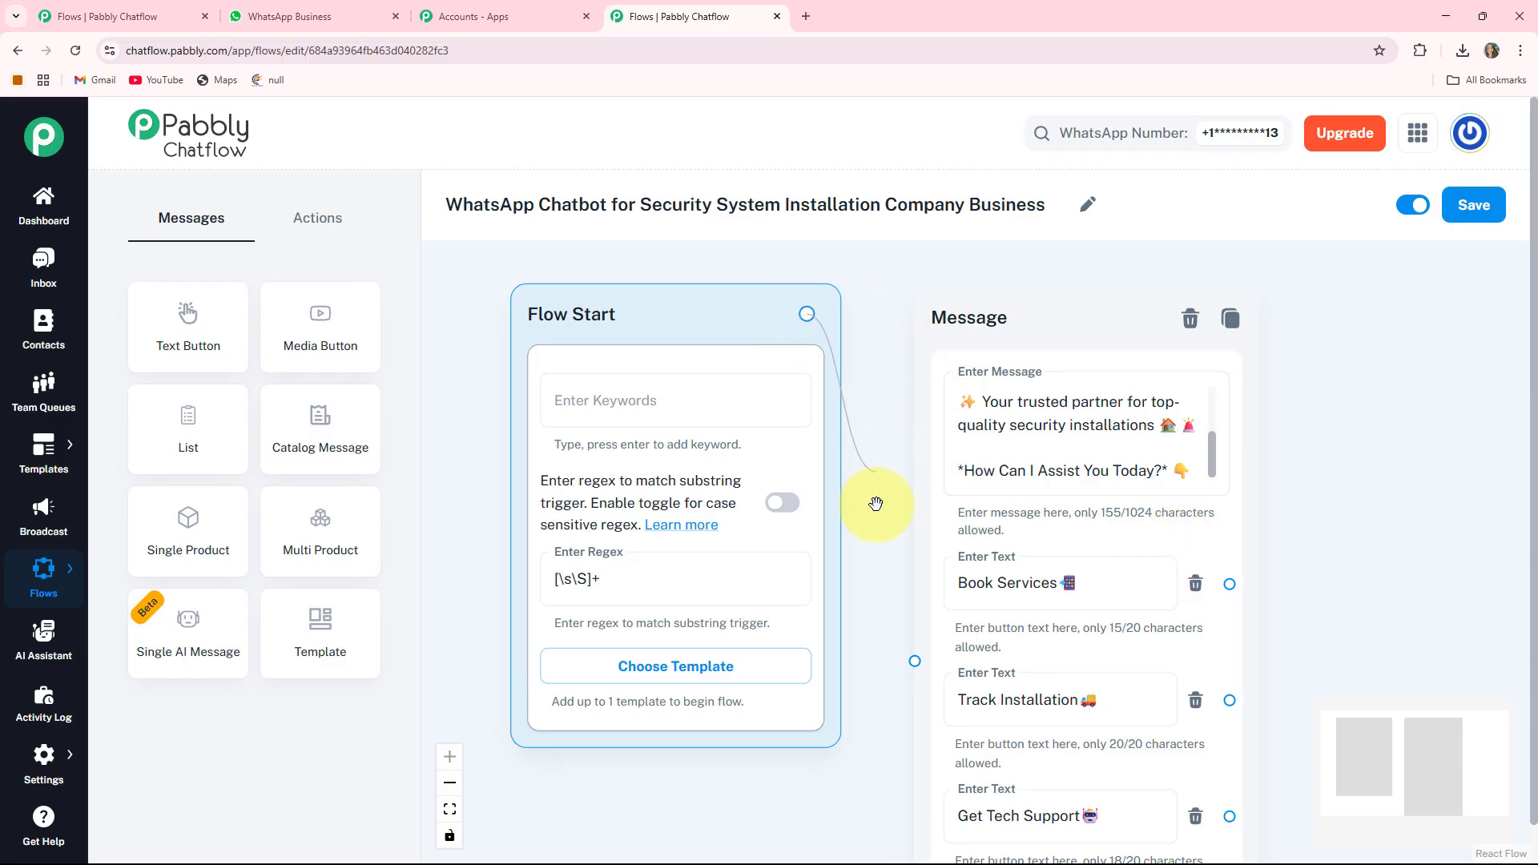
pyautogui.moveTo(875, 503); pyautogui.dragTo(914, 659)
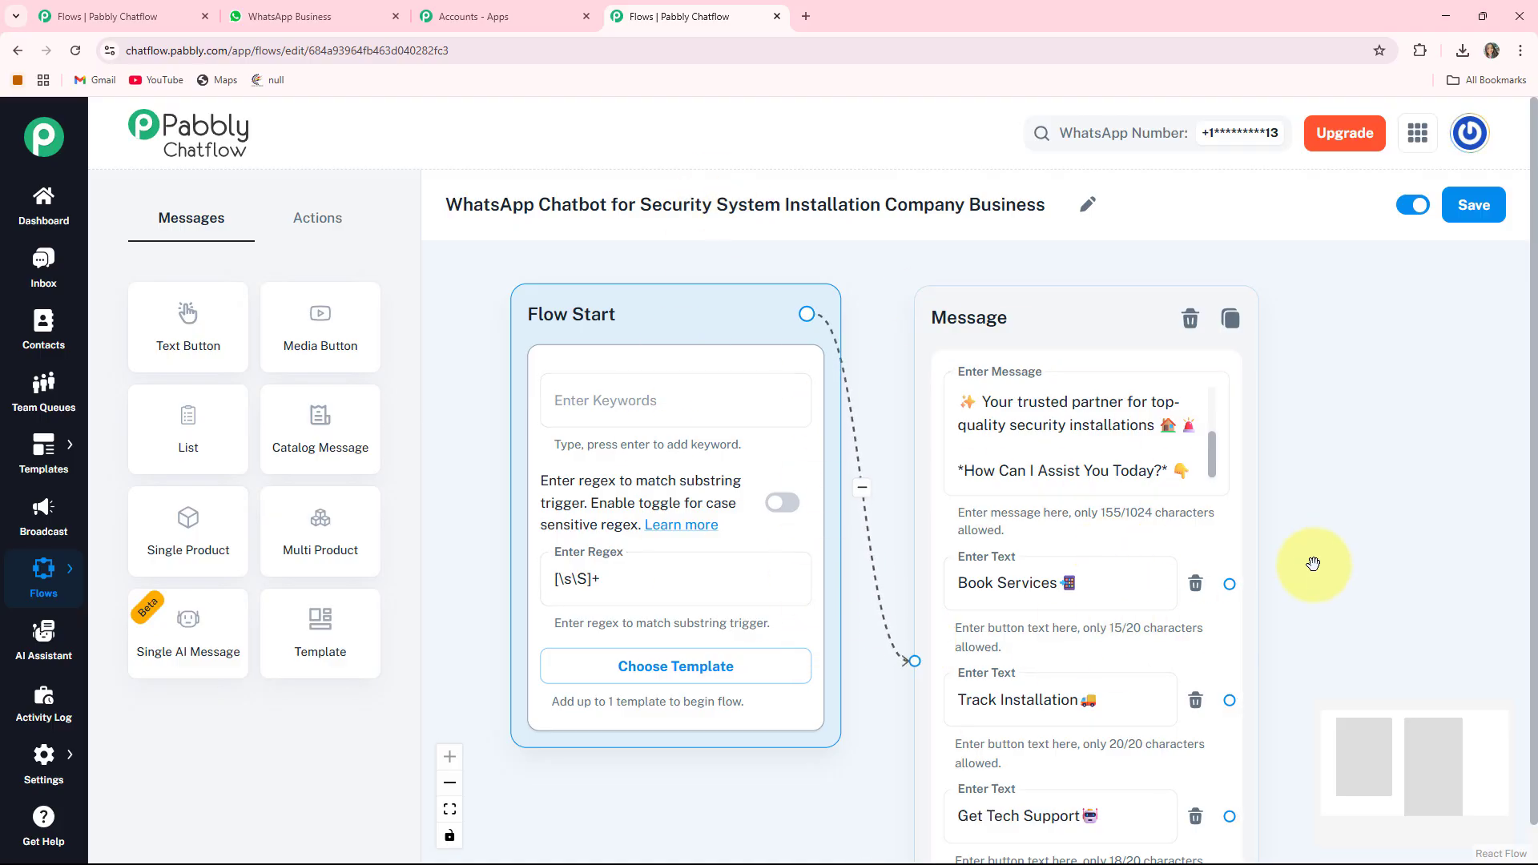
pyautogui.moveTo(1312, 563); pyautogui.dragTo(1126, 491)
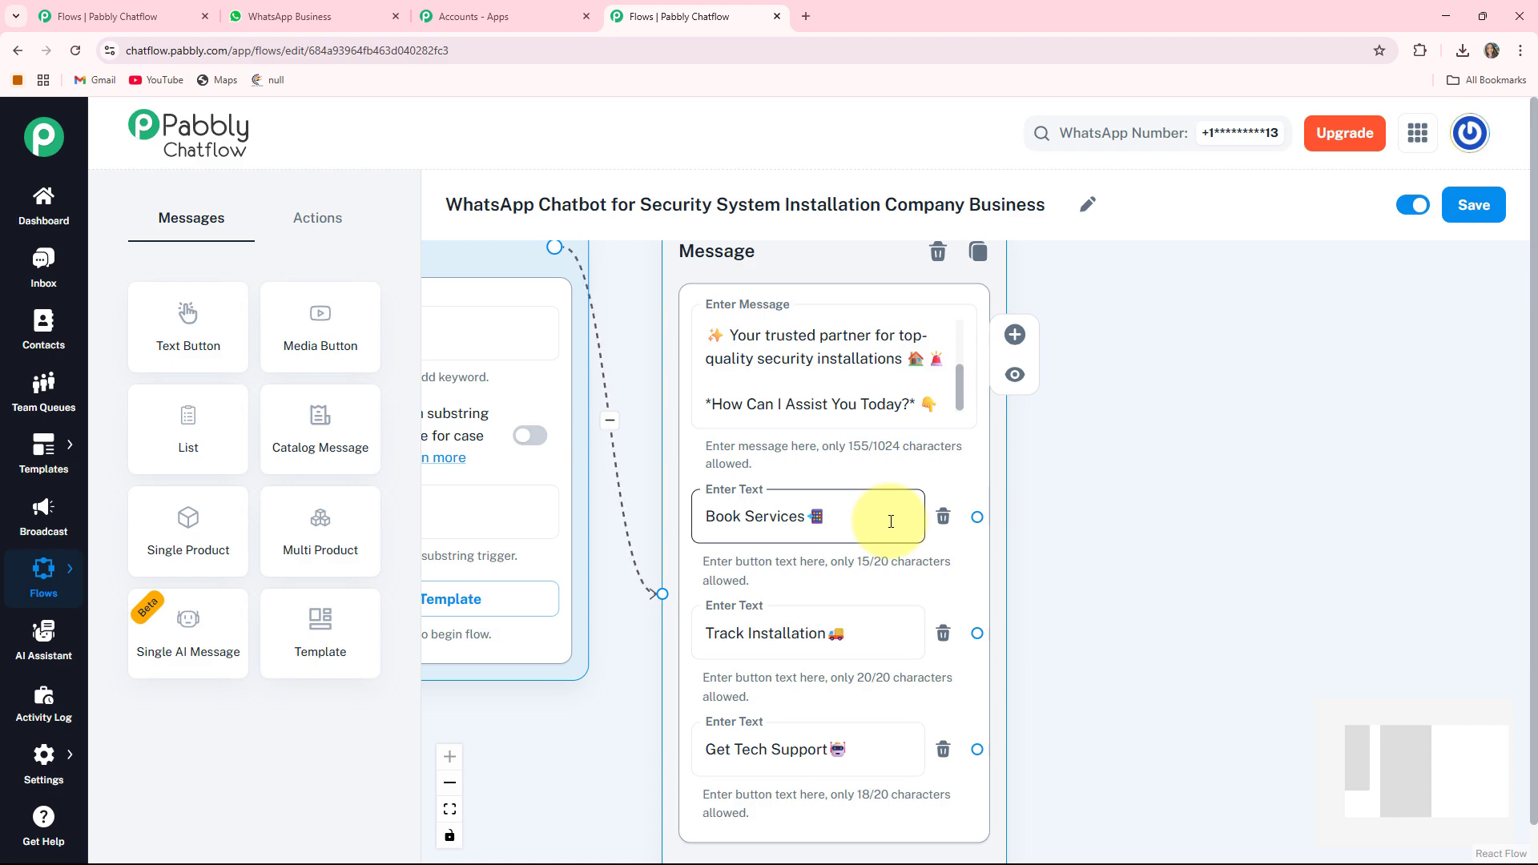
# - Add an Ask Question node beside the message asking for the customer's full name
pyautogui.click(318, 228)
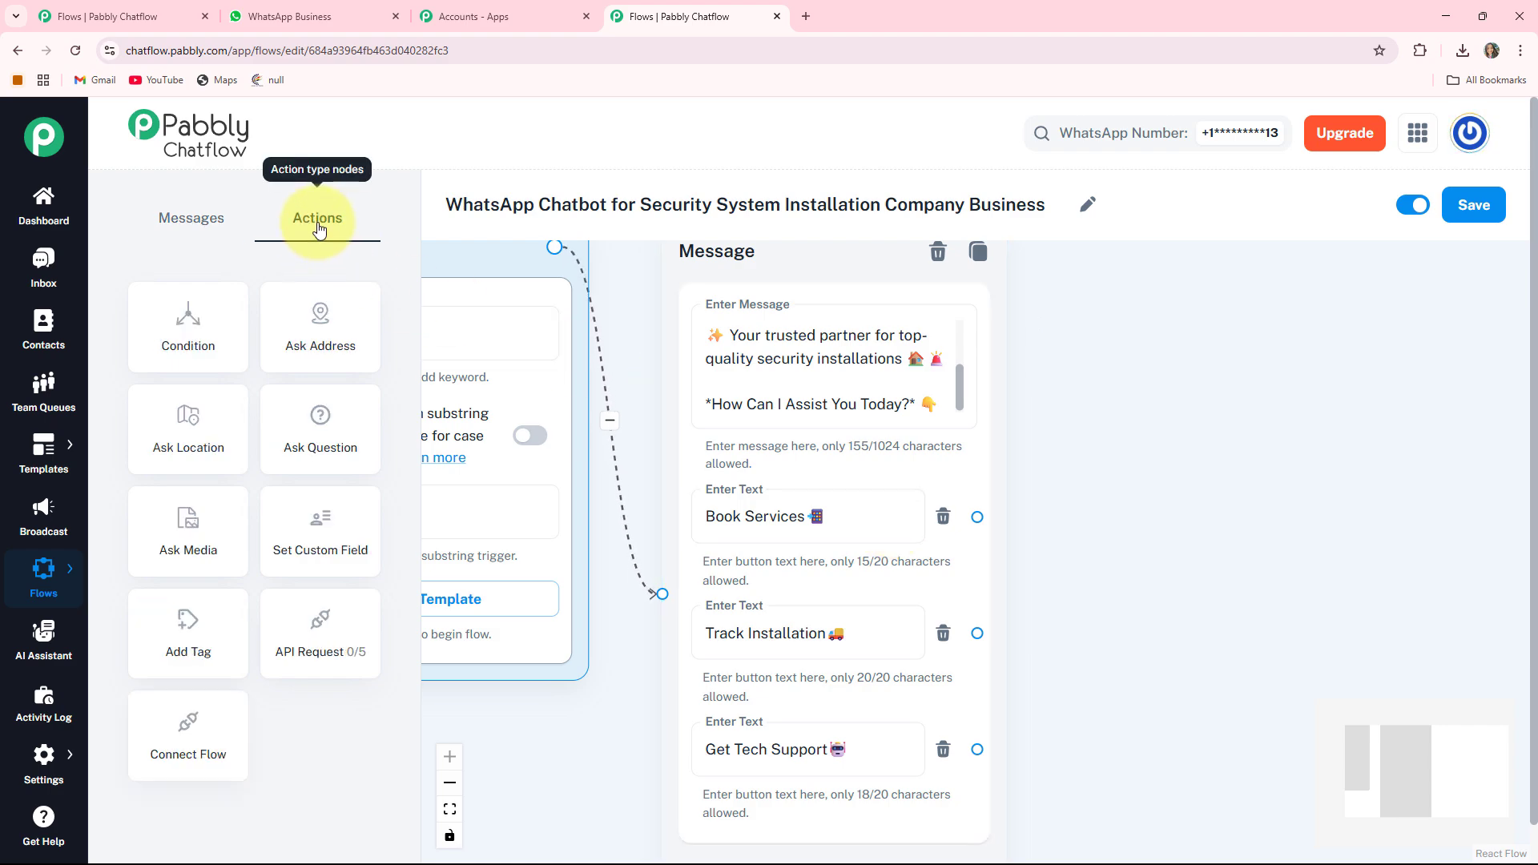
pyautogui.click(319, 426)
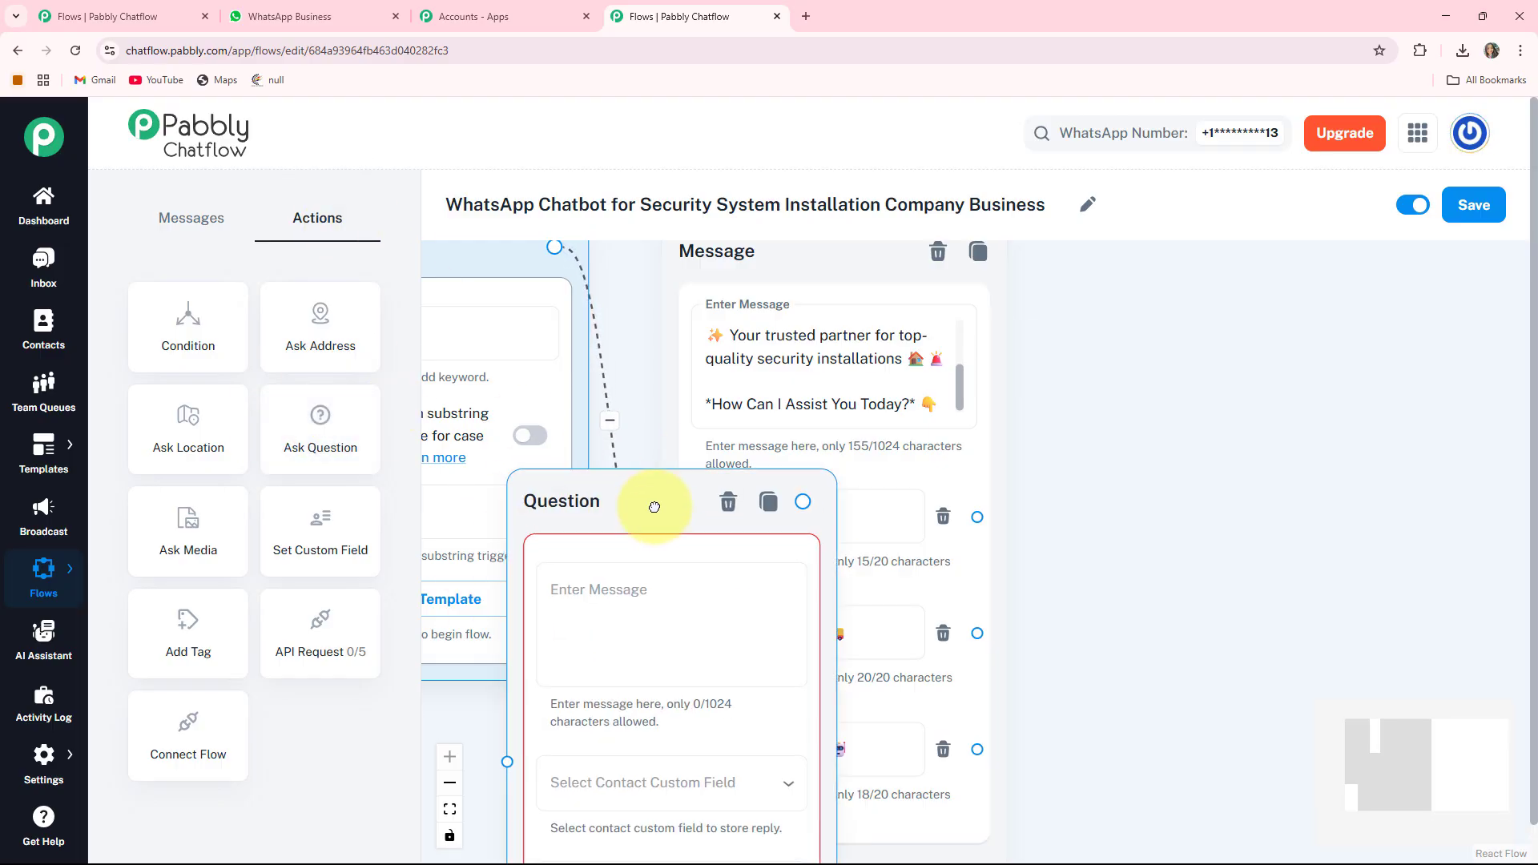
pyautogui.moveTo(589, 497); pyautogui.dragTo(1168, 260)
pyautogui.moveTo(1475, 539); pyautogui.dragTo(1363, 538)
pyautogui.moveTo(1136, 484); pyautogui.dragTo(1131, 528)
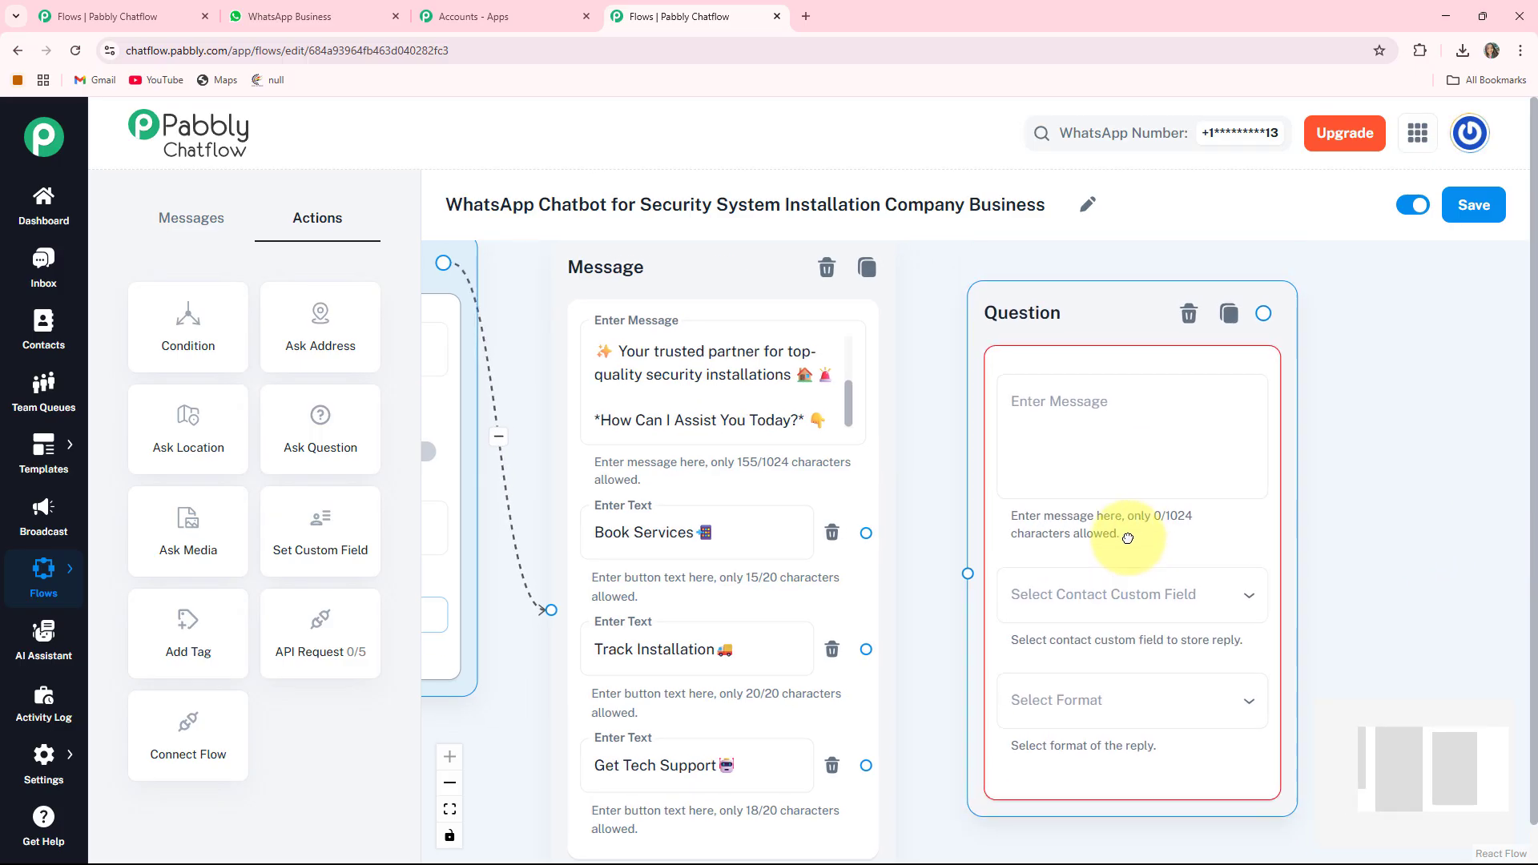
pyautogui.click(1093, 406)
pyautogui.write('*Please Provide Your Full Name:* 😊')
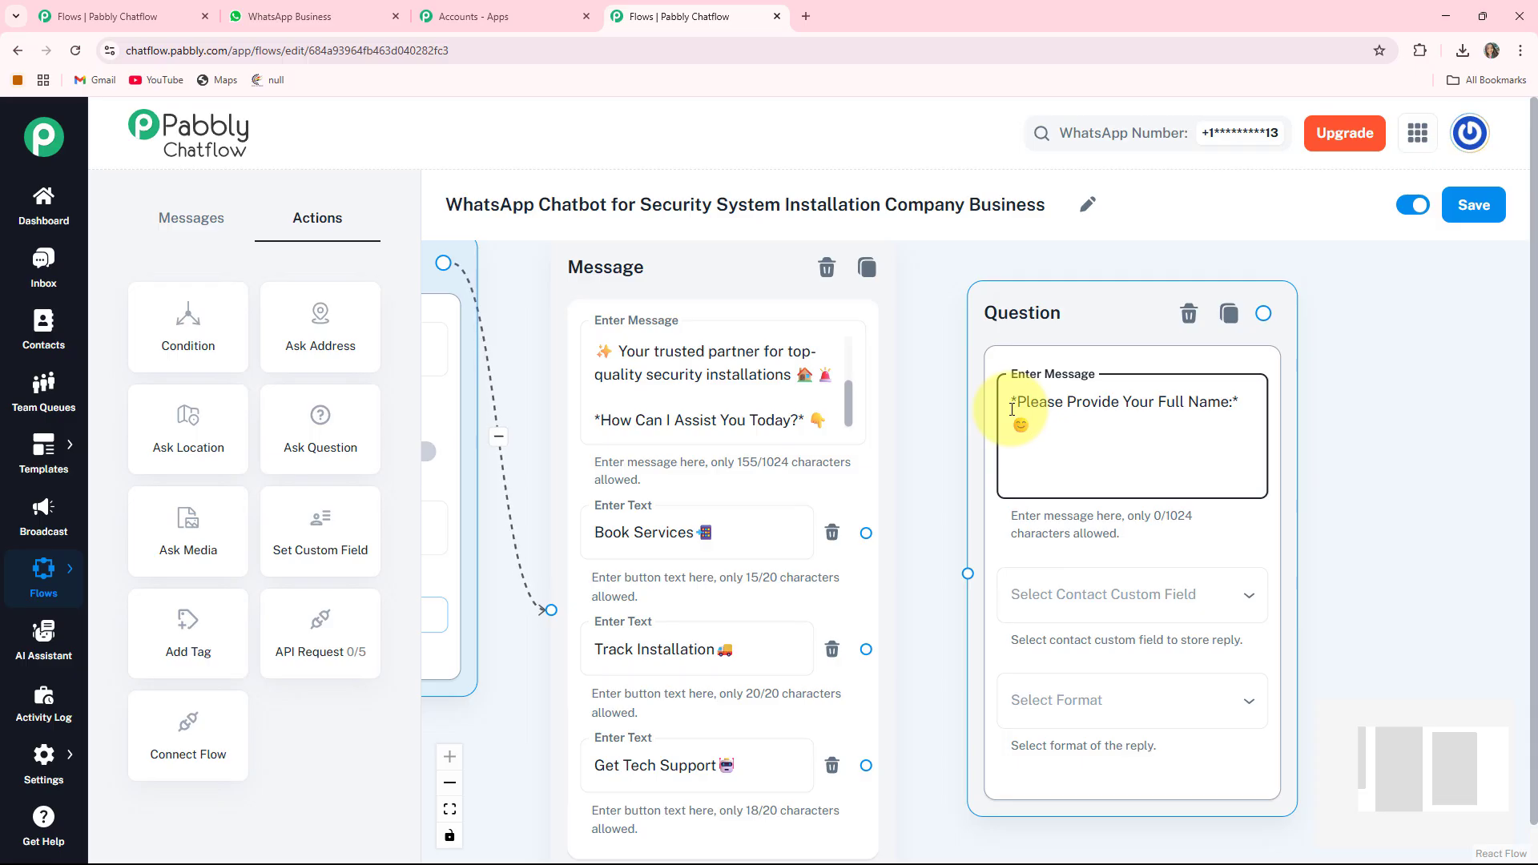
# - Save the question's reply to FullName and expect Text format
pyautogui.moveTo(1360, 567); pyautogui.dragTo(1268, 478)
pyautogui.click(1017, 503)
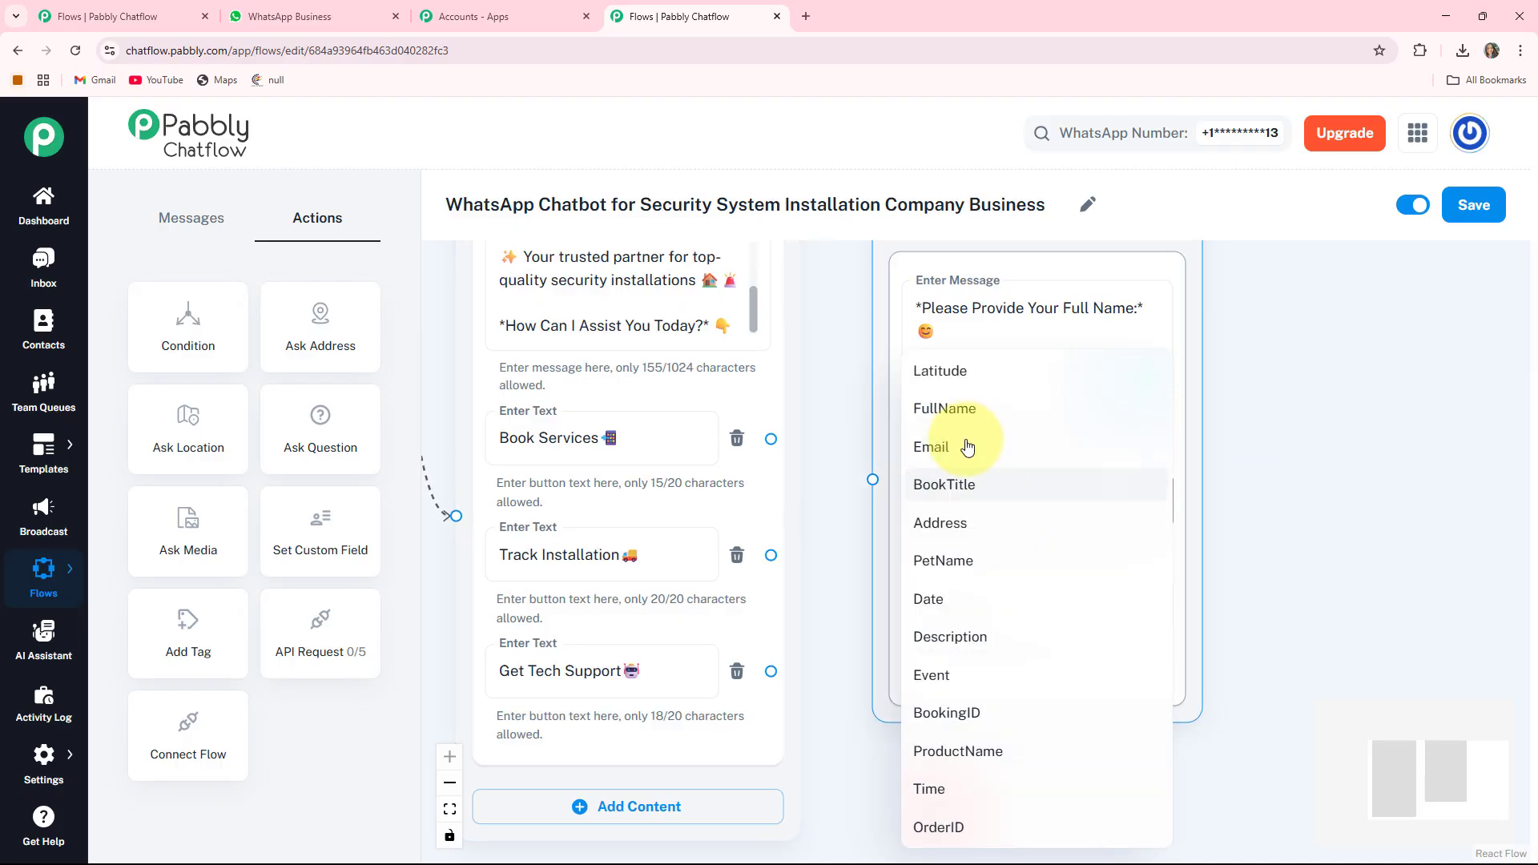
pyautogui.click(961, 422)
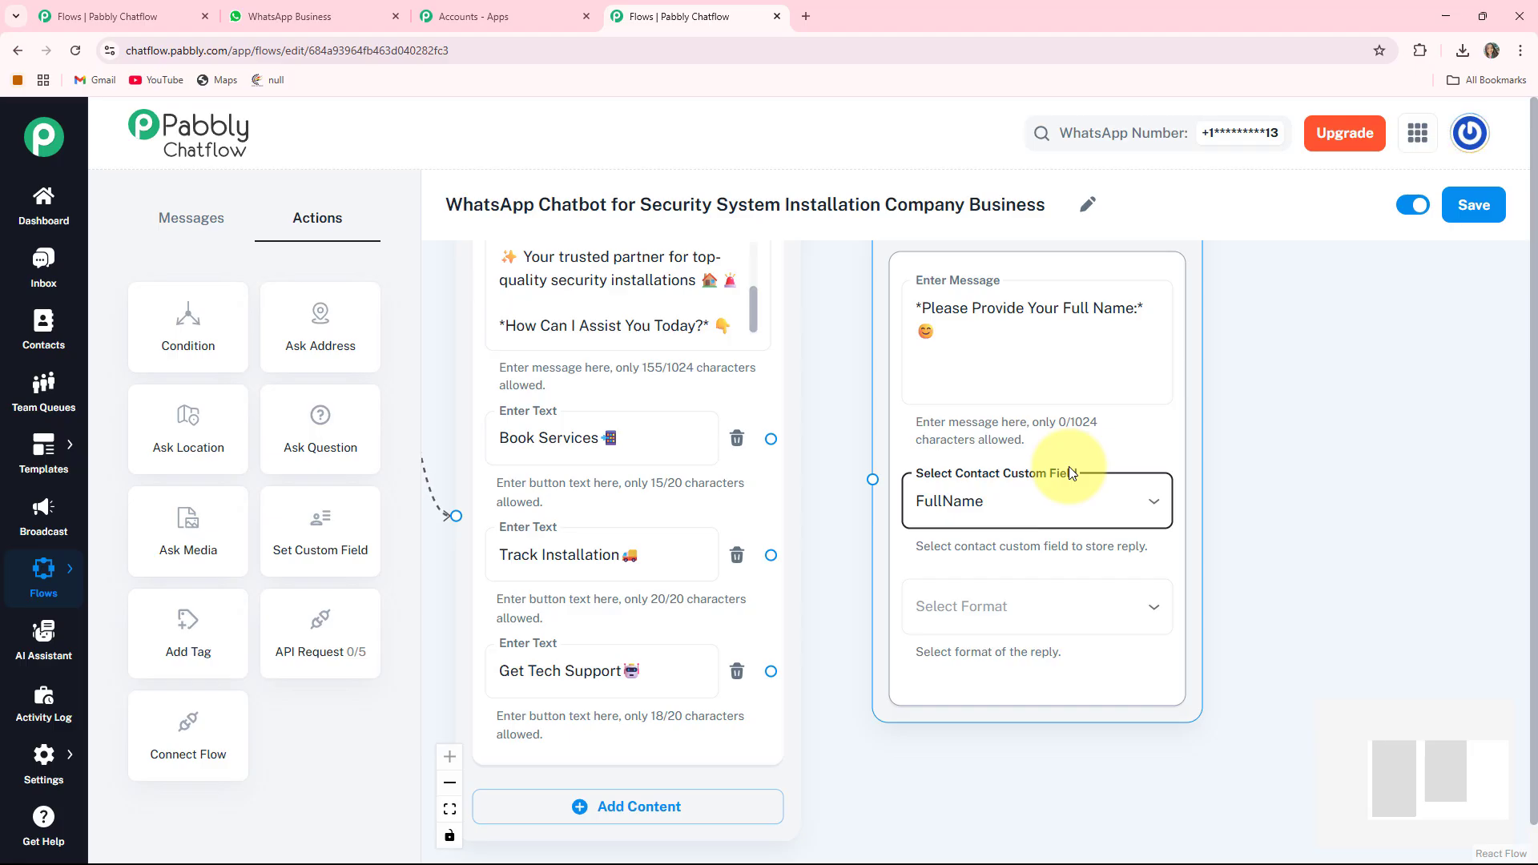
pyautogui.click(1053, 606)
pyautogui.click(927, 637)
pyautogui.scroll(-2, 1320, 585)
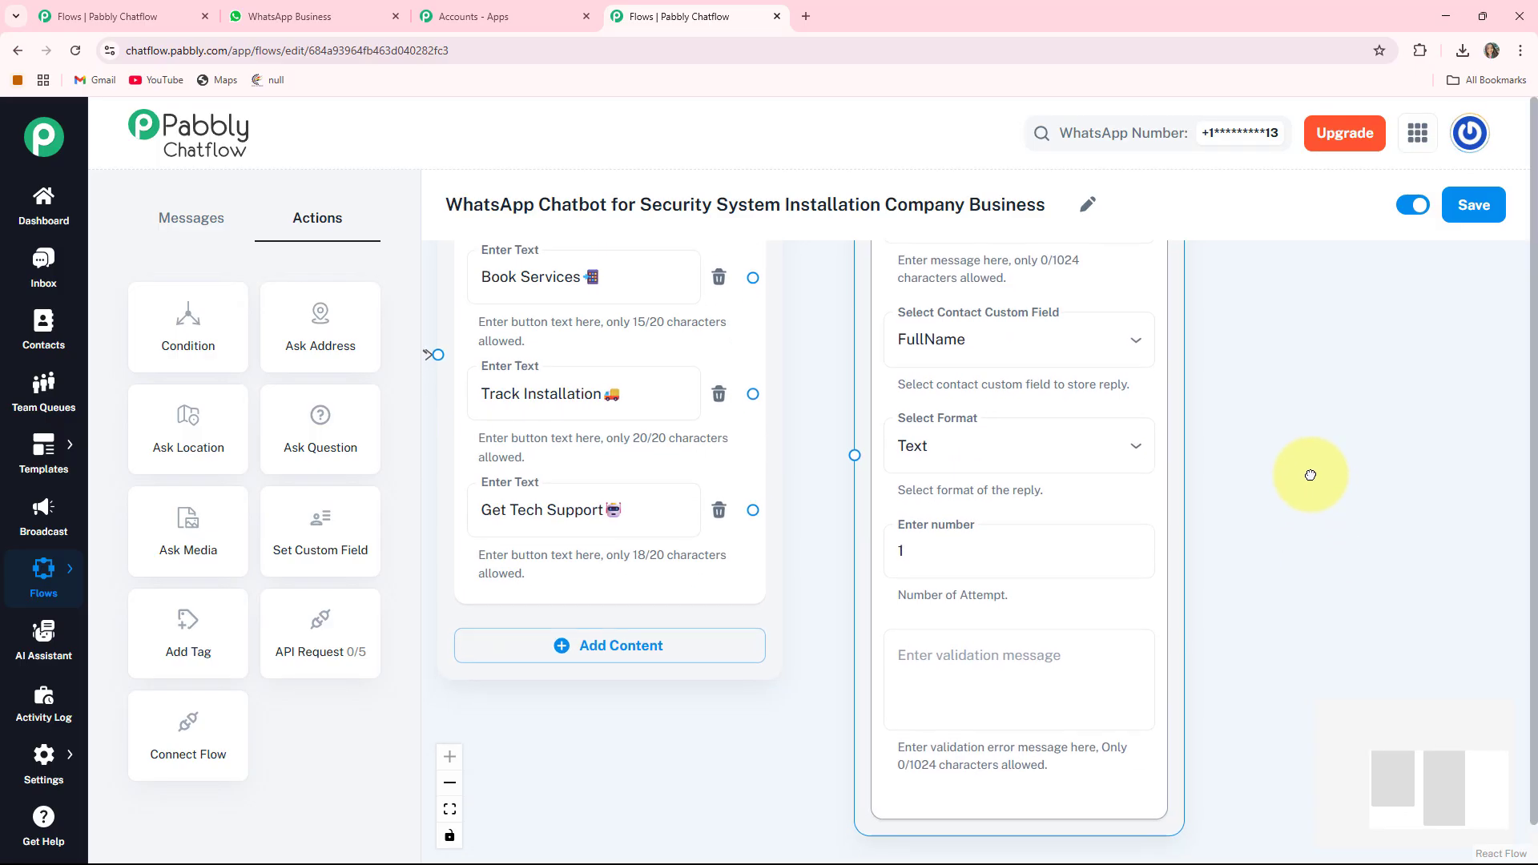
pyautogui.click(920, 549)
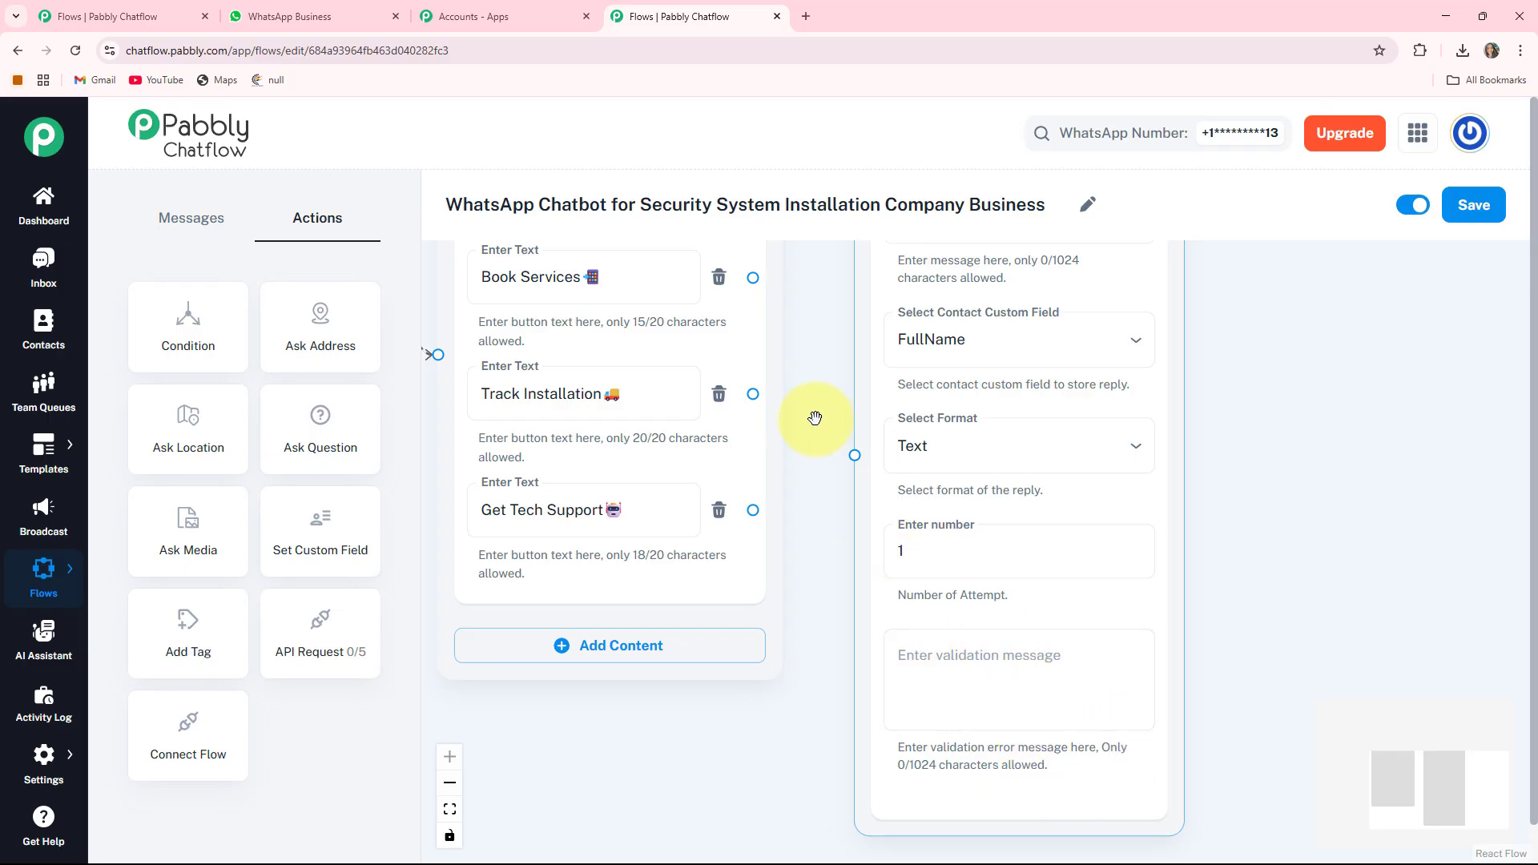
# - Link the Book Services button to the full-name Question node
pyautogui.moveTo(824, 441); pyautogui.dragTo(932, 662)
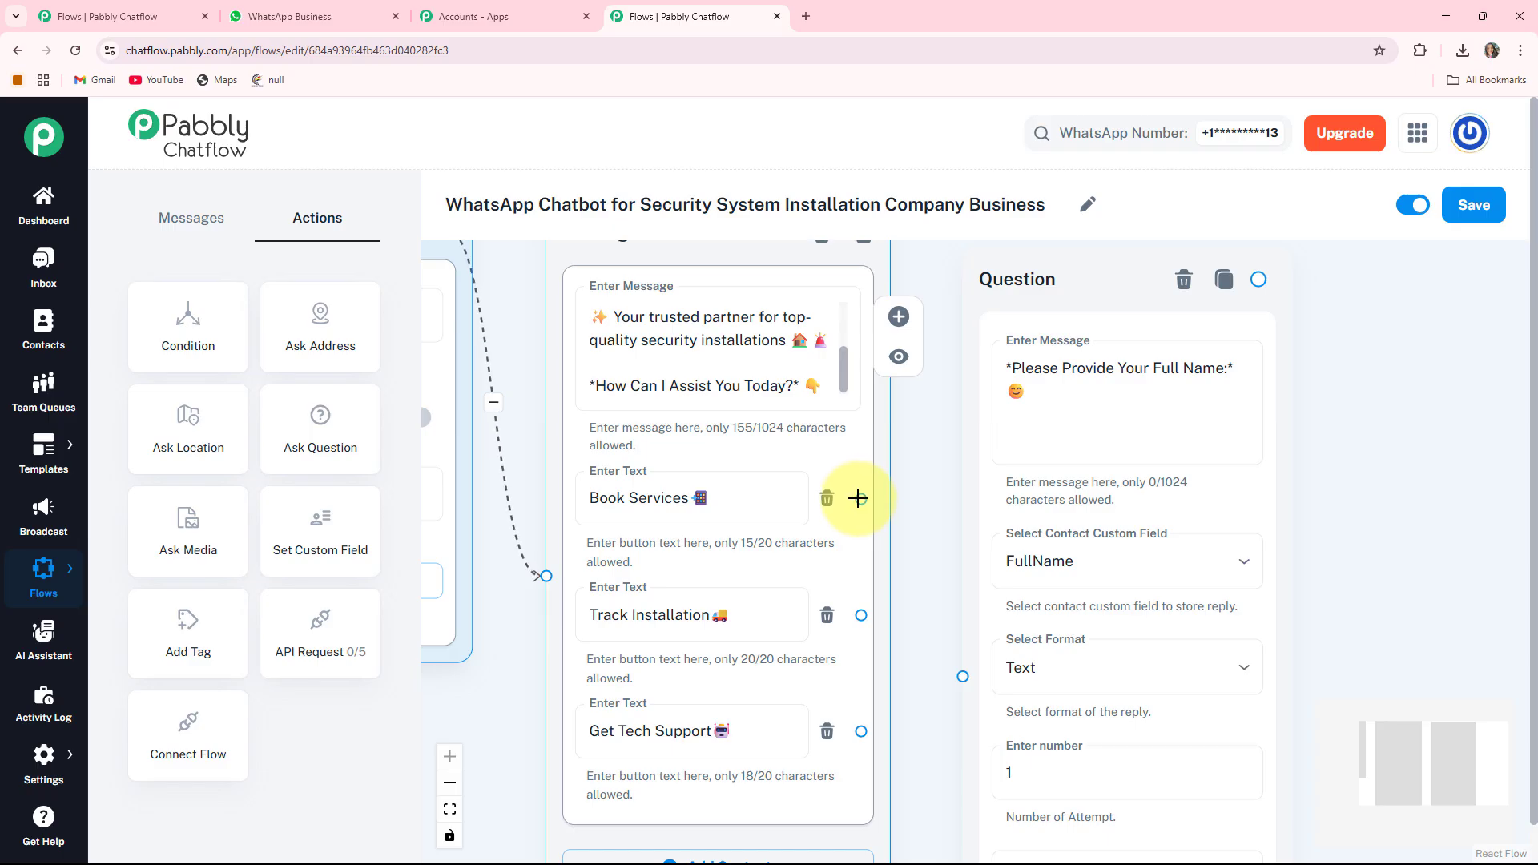
pyautogui.moveTo(858, 498); pyautogui.dragTo(974, 677)
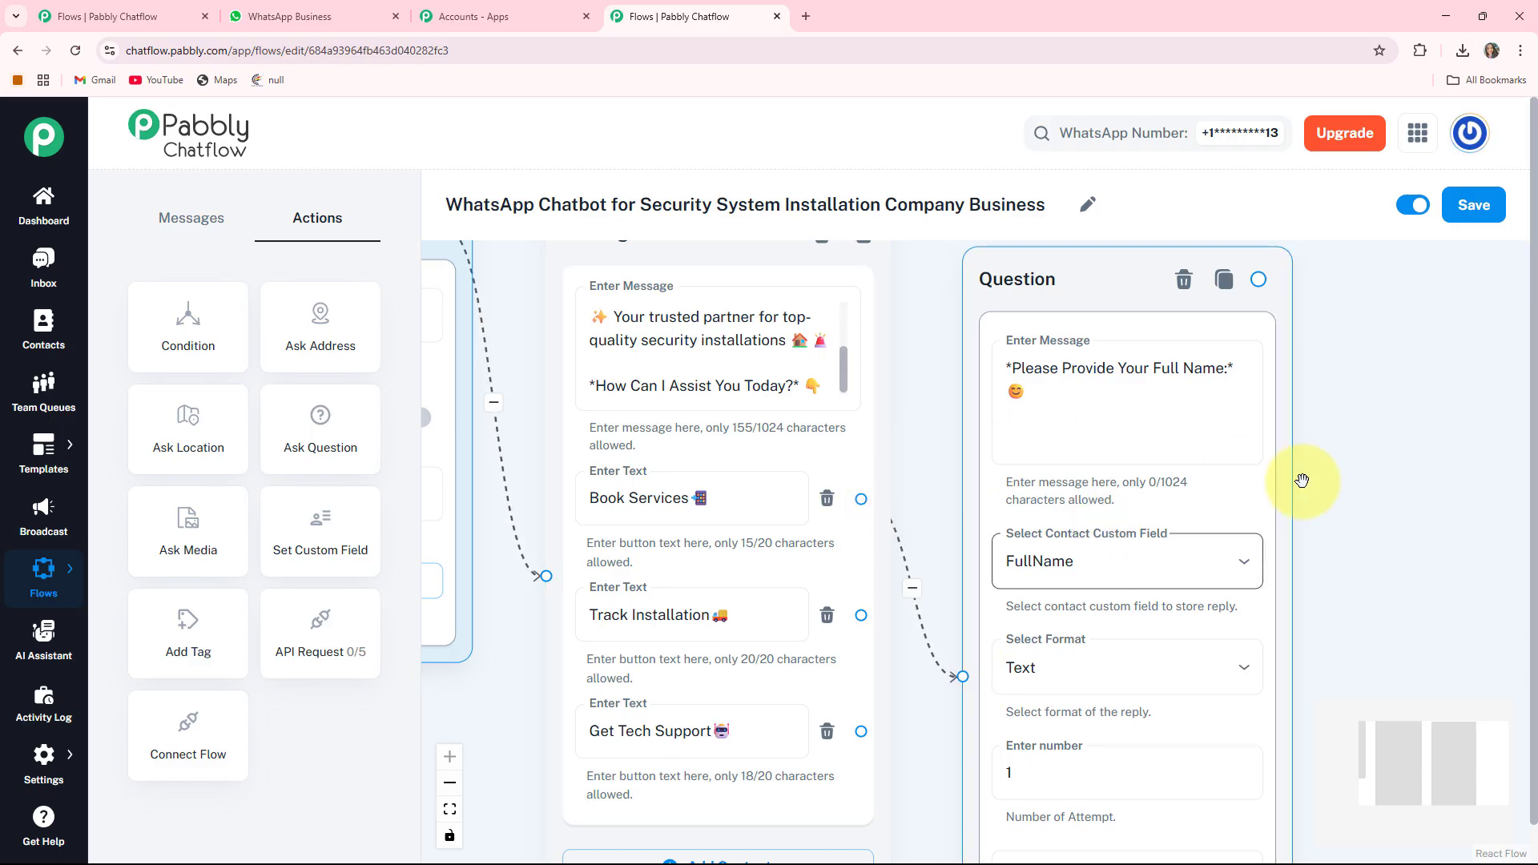
pyautogui.moveTo(1296, 557); pyautogui.dragTo(965, 505)
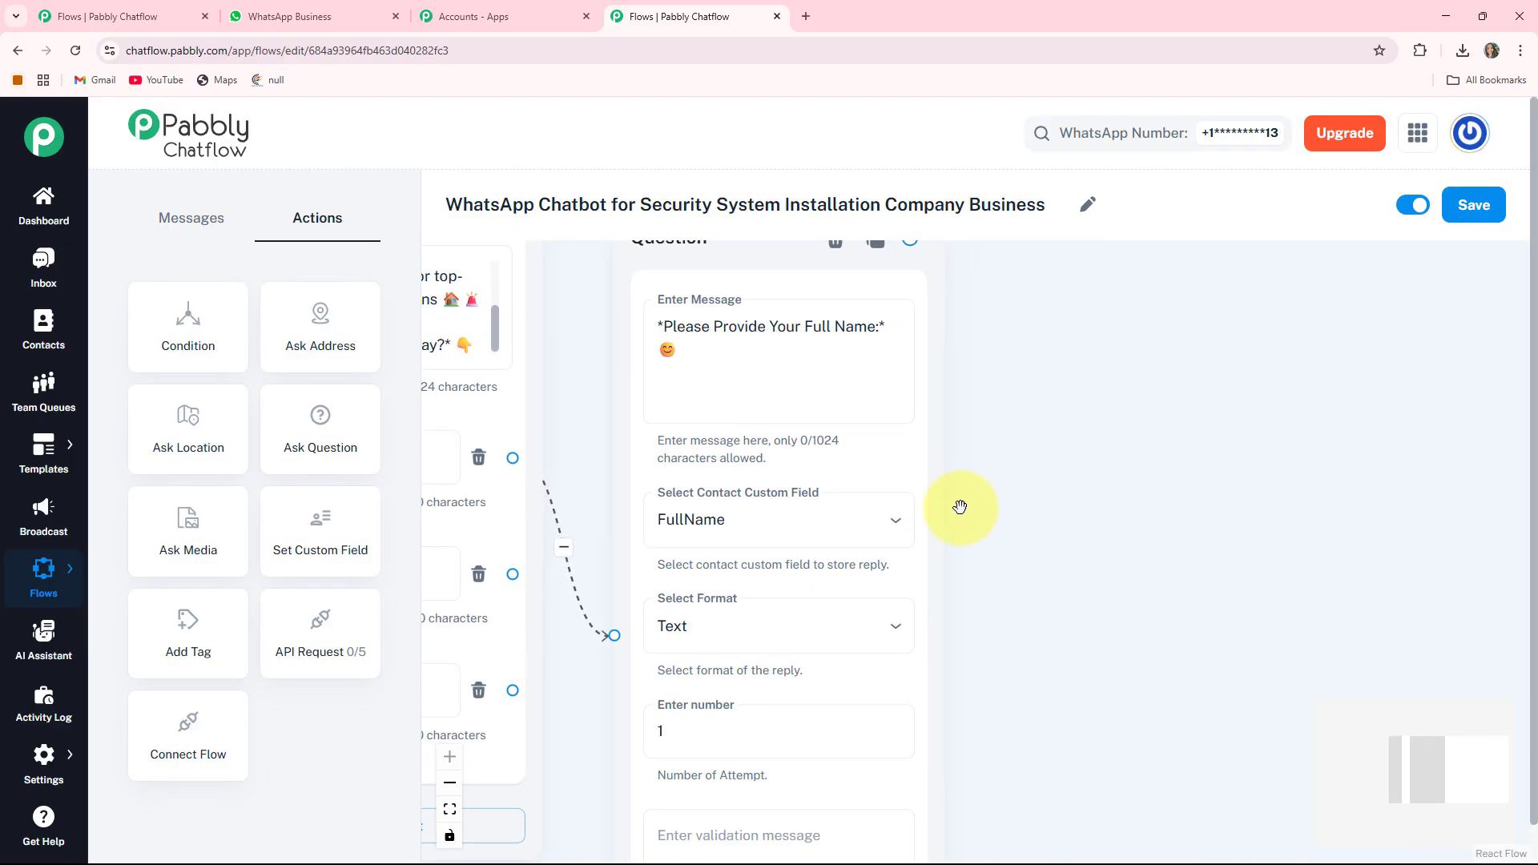
pyautogui.moveTo(1126, 611); pyautogui.dragTo(1038, 616)
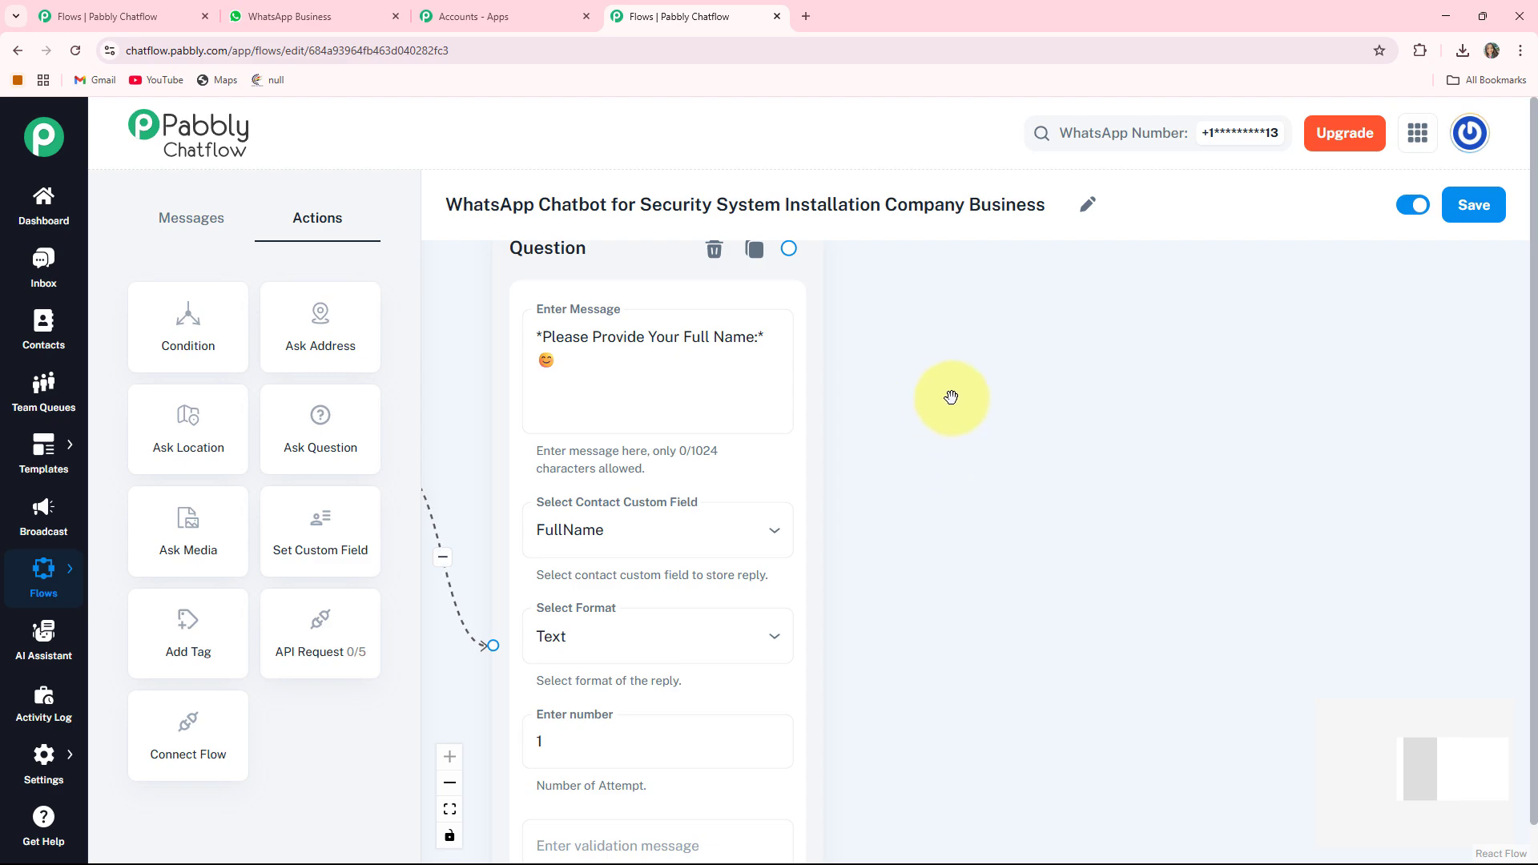
pyautogui.scroll(-3, 982, 451)
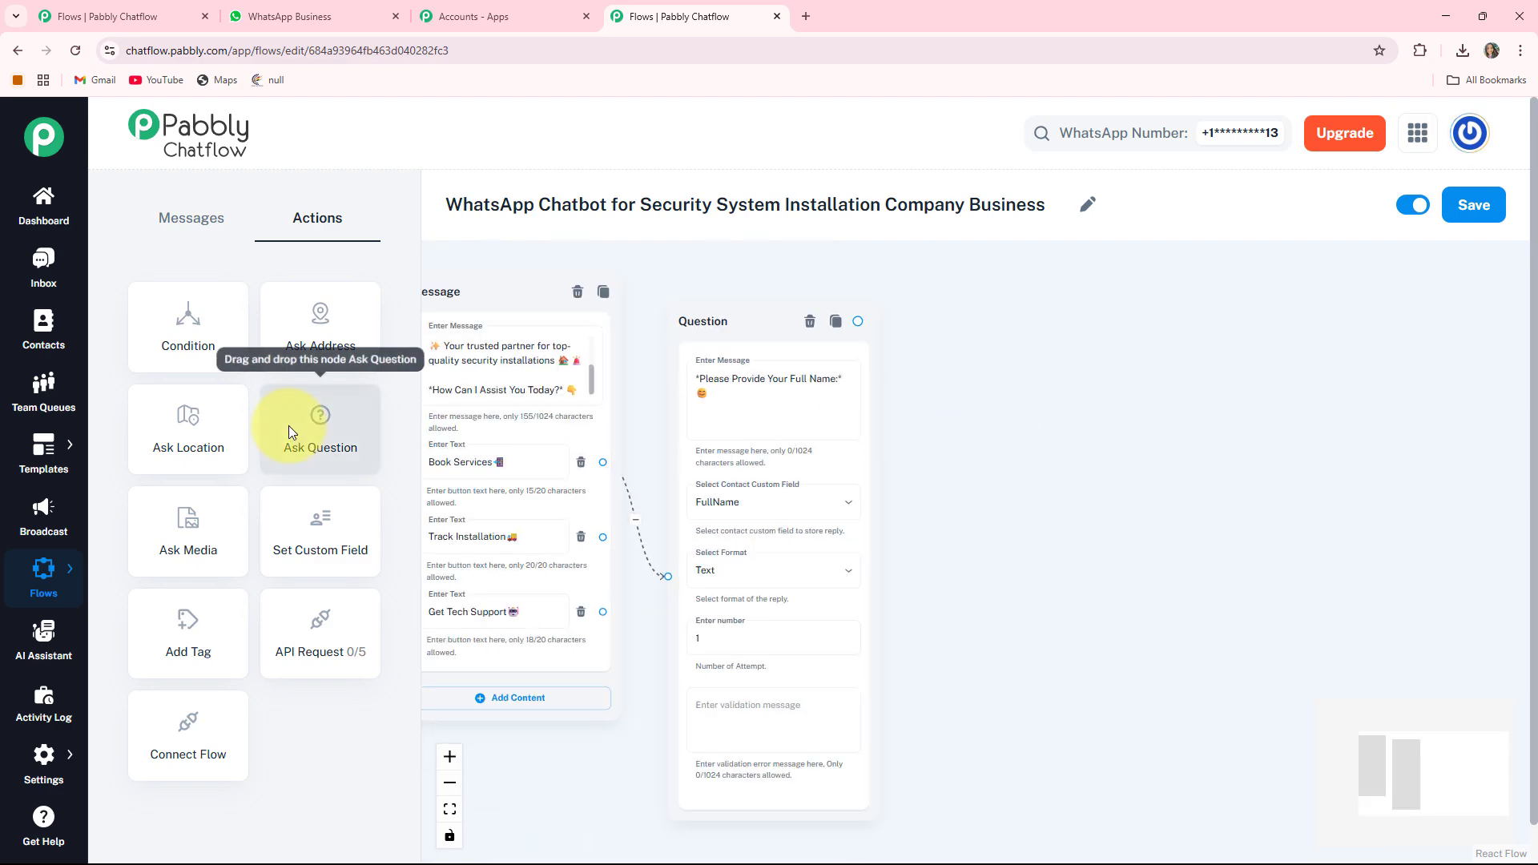
# - Add an Ask Question node and paste the installation address prompt
pyautogui.moveTo(290, 426); pyautogui.dragTo(1093, 432)
pyautogui.scroll(1, 1160, 431)
pyautogui.scroll(1, 1161, 432)
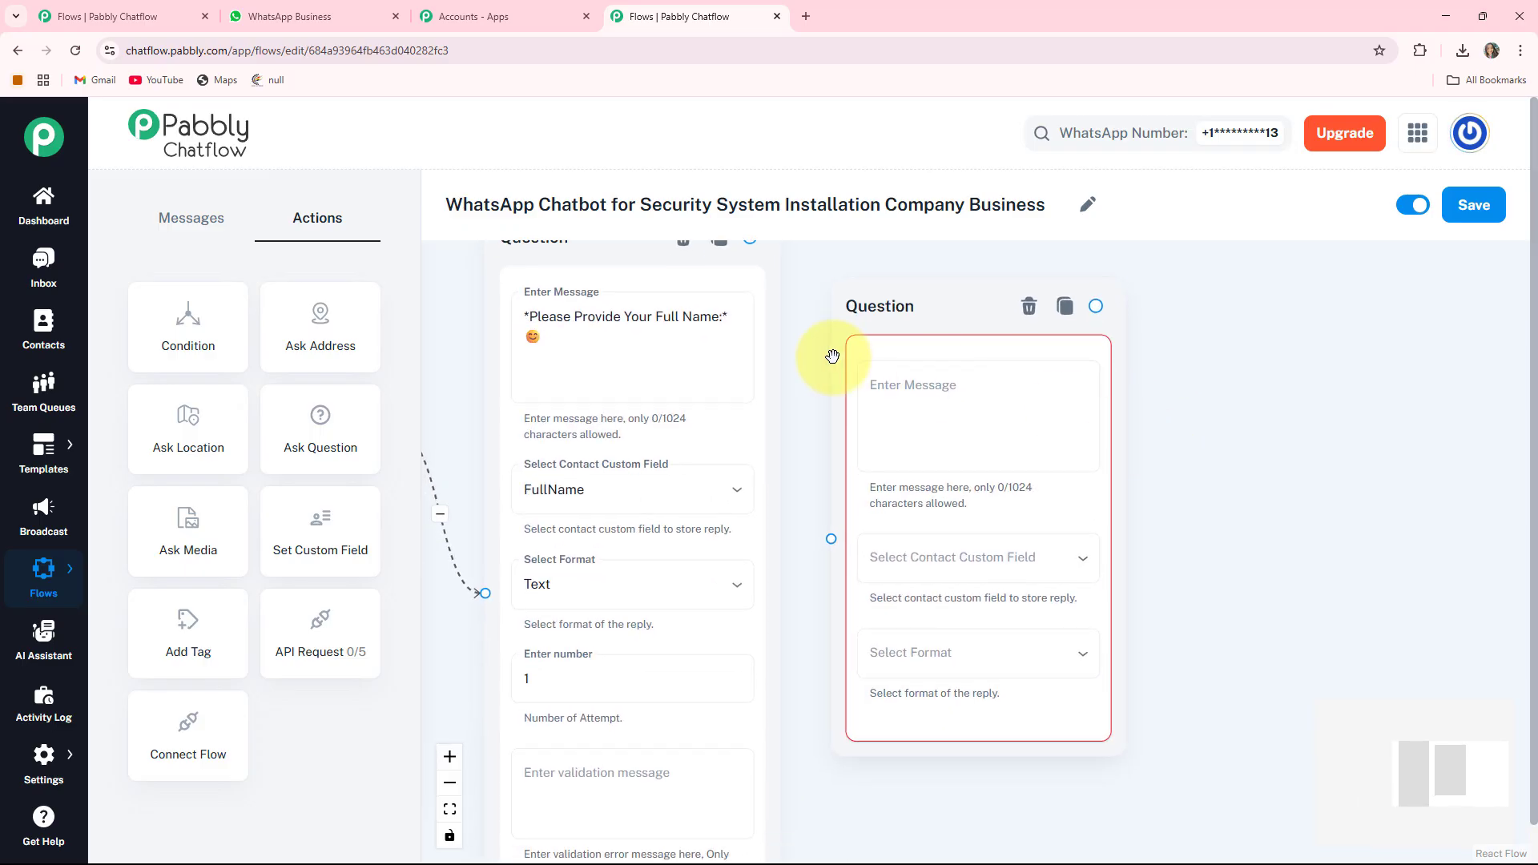
pyautogui.click(923, 380)
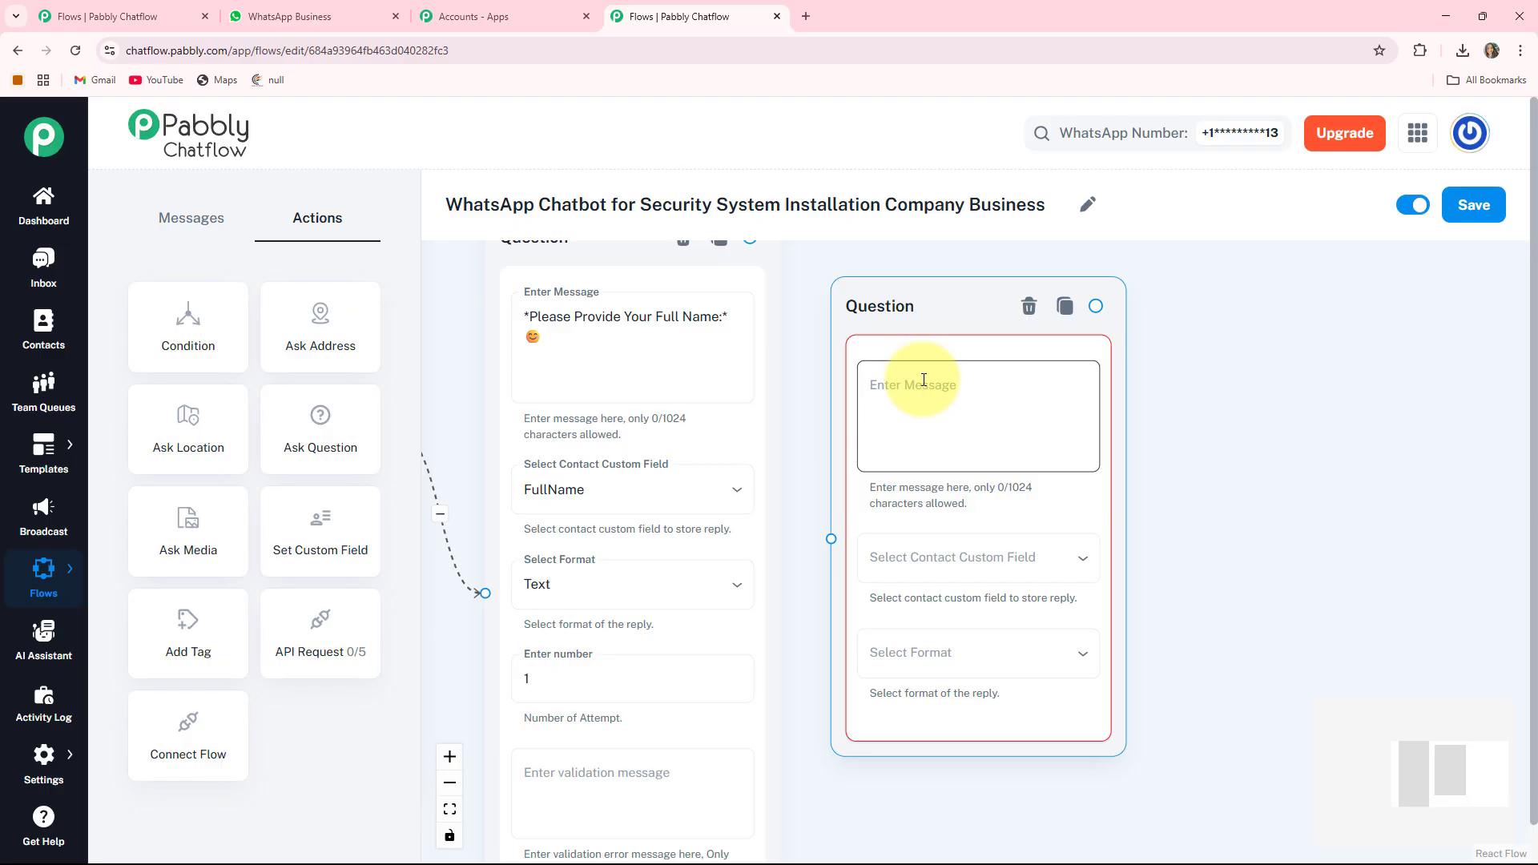
pyautogui.write('*Please Share Address for Installation* 📍')
# - Save the reply to the Address custom field in Text format
pyautogui.moveTo(1139, 472); pyautogui.dragTo(1098, 332)
pyautogui.click(997, 416)
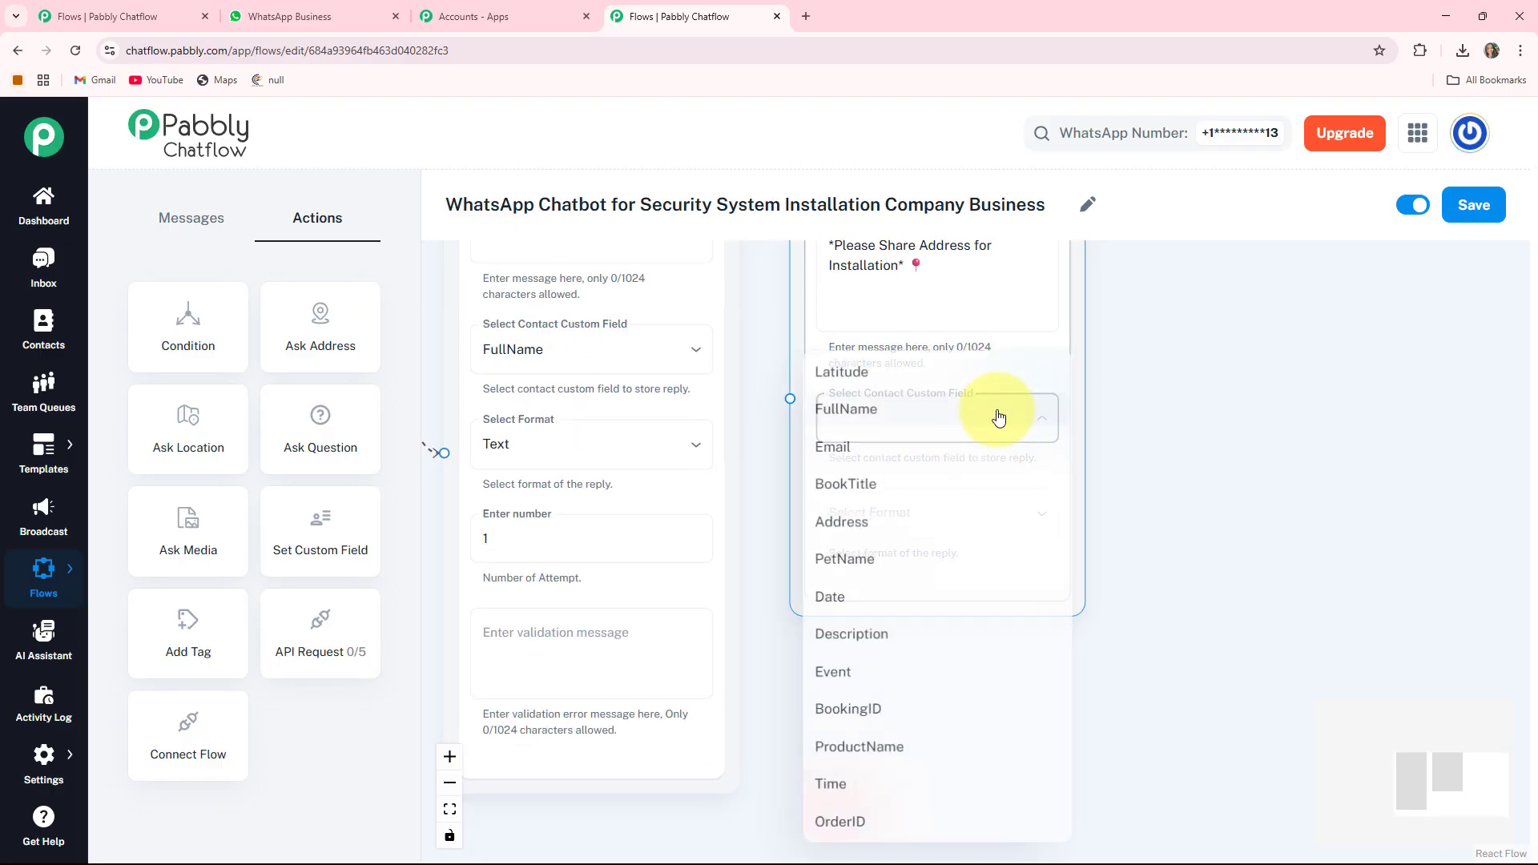
pyautogui.click(844, 519)
pyautogui.click(920, 509)
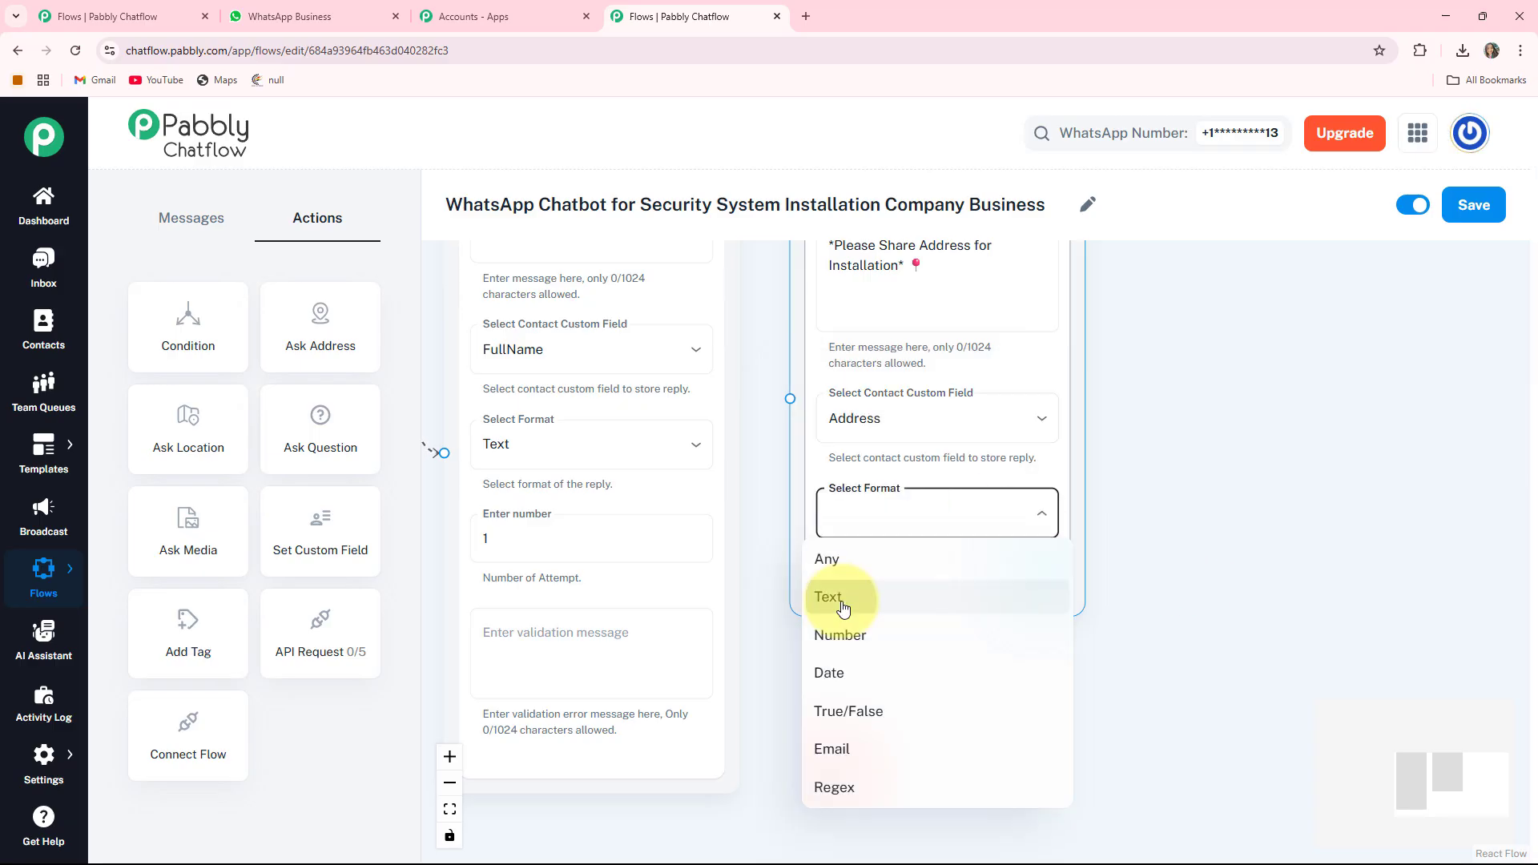
pyautogui.click(833, 595)
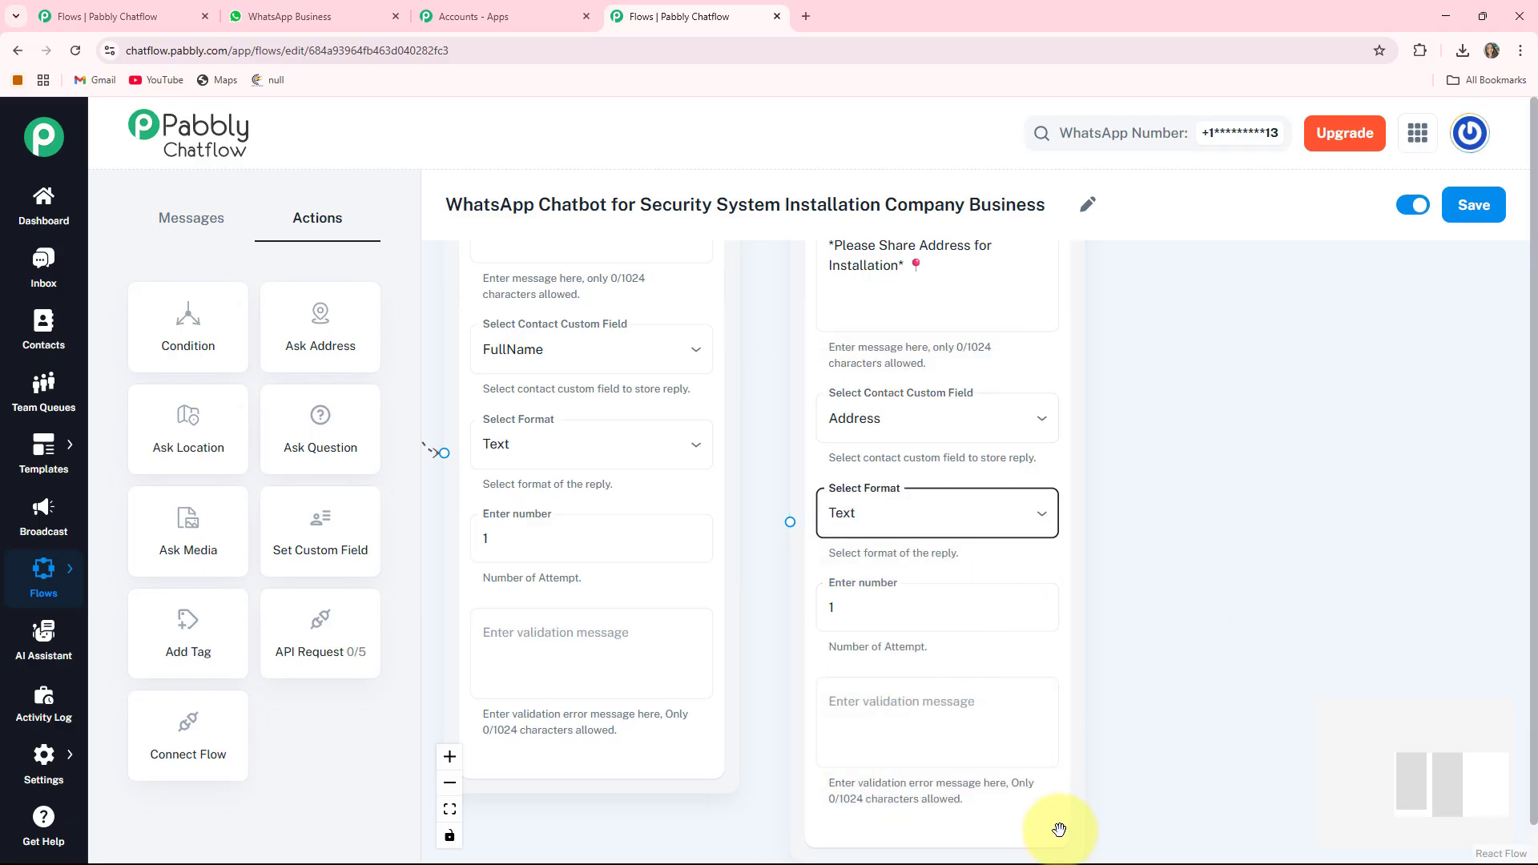
pyautogui.click(1006, 690)
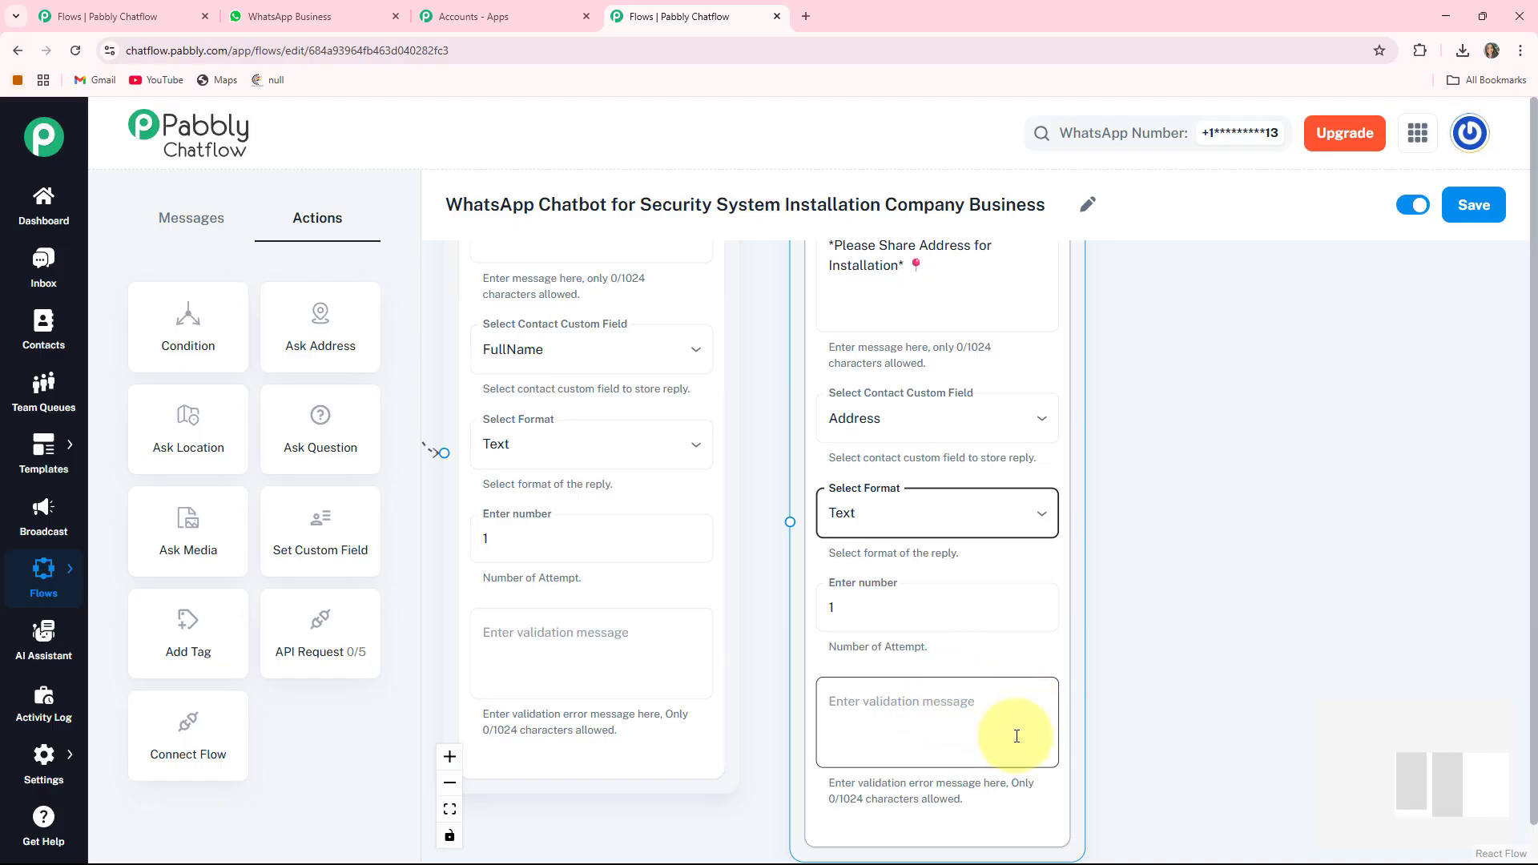
# - Start linking the full-name question to the address question
pyautogui.click(744, 507)
pyautogui.moveTo(751, 413); pyautogui.dragTo(796, 649)
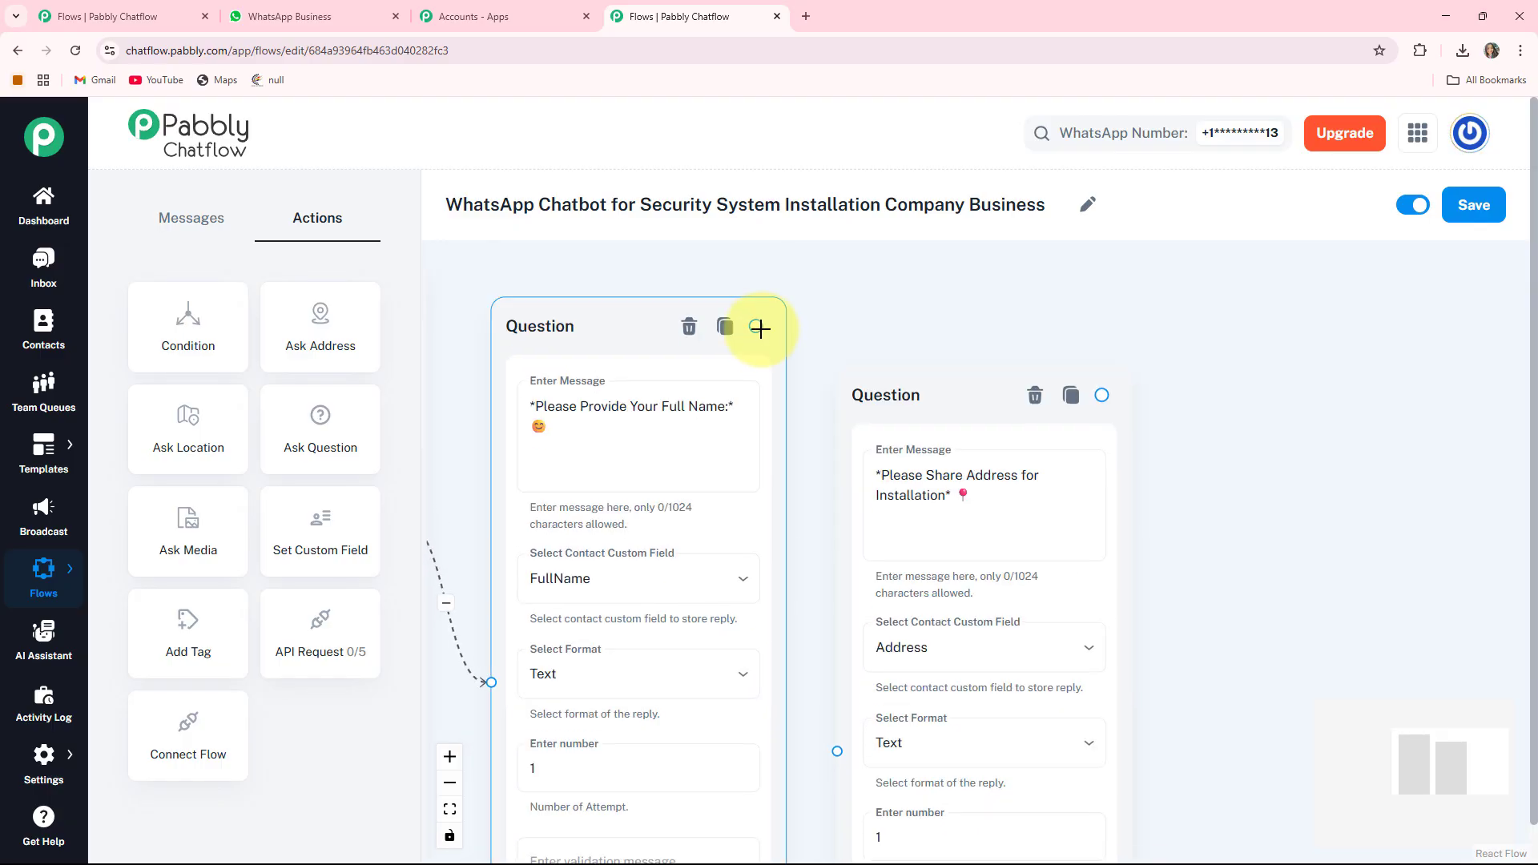
pyautogui.moveTo(755, 326); pyautogui.dragTo(833, 741)
# - Connect the full-name question to the address question and place a new question beside it
pyautogui.click(1054, 711)
pyautogui.moveTo(1219, 650); pyautogui.dragTo(1065, 525)
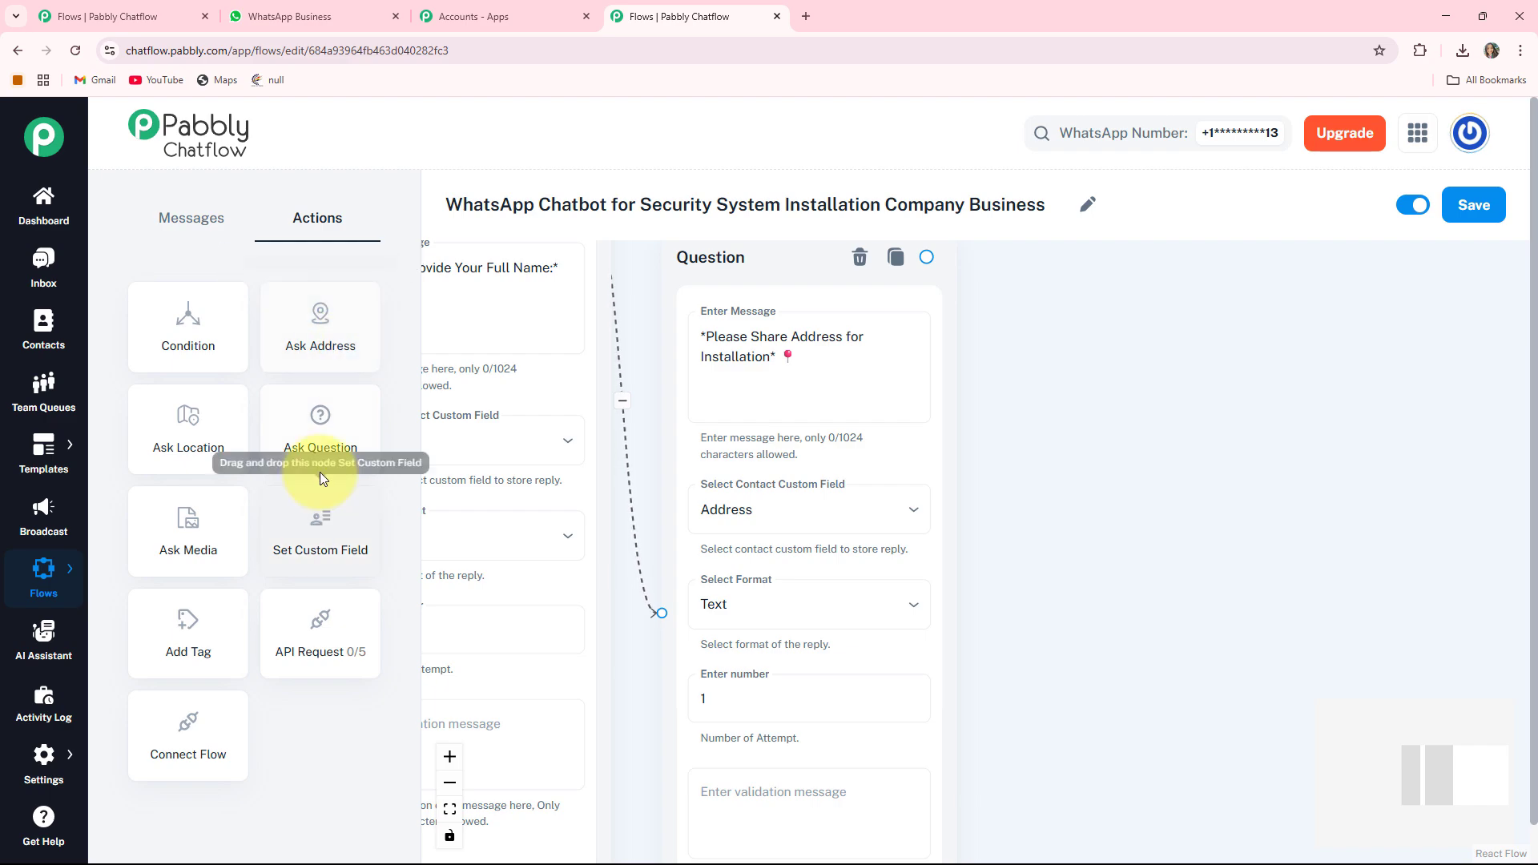
pyautogui.moveTo(328, 445); pyautogui.dragTo(1468, 311)
pyautogui.moveTo(1041, 641); pyautogui.dragTo(539, 713)
pyautogui.scroll(2, 894, 399)
pyautogui.moveTo(894, 398); pyautogui.dragTo(992, 342)
pyautogui.click(1291, 539)
# - Save the new question's reply to the Date field in Date format
pyautogui.scroll(-1, 1300, 538)
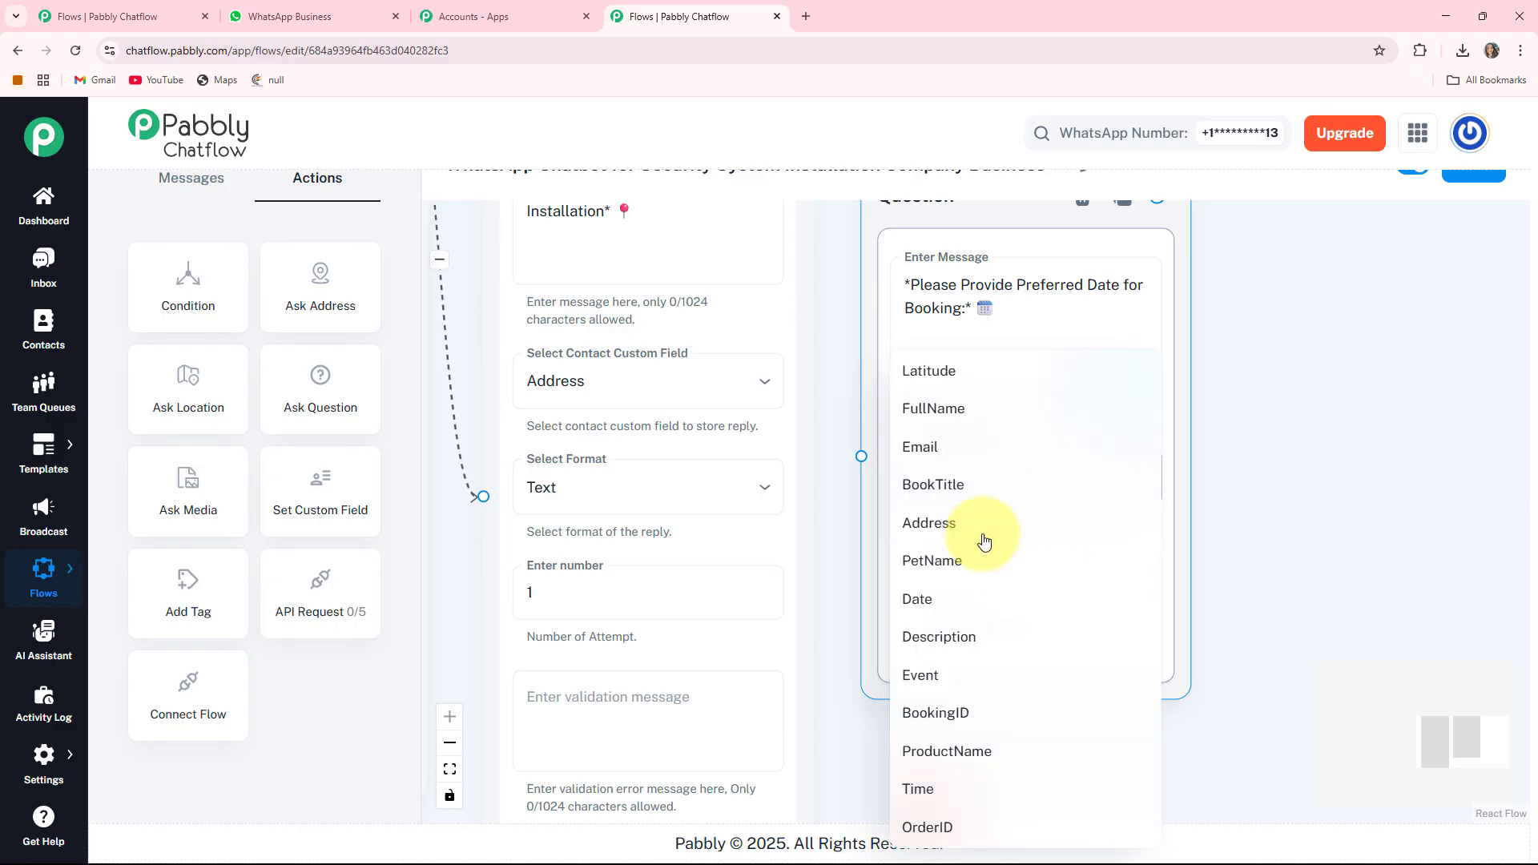
pyautogui.click(1054, 605)
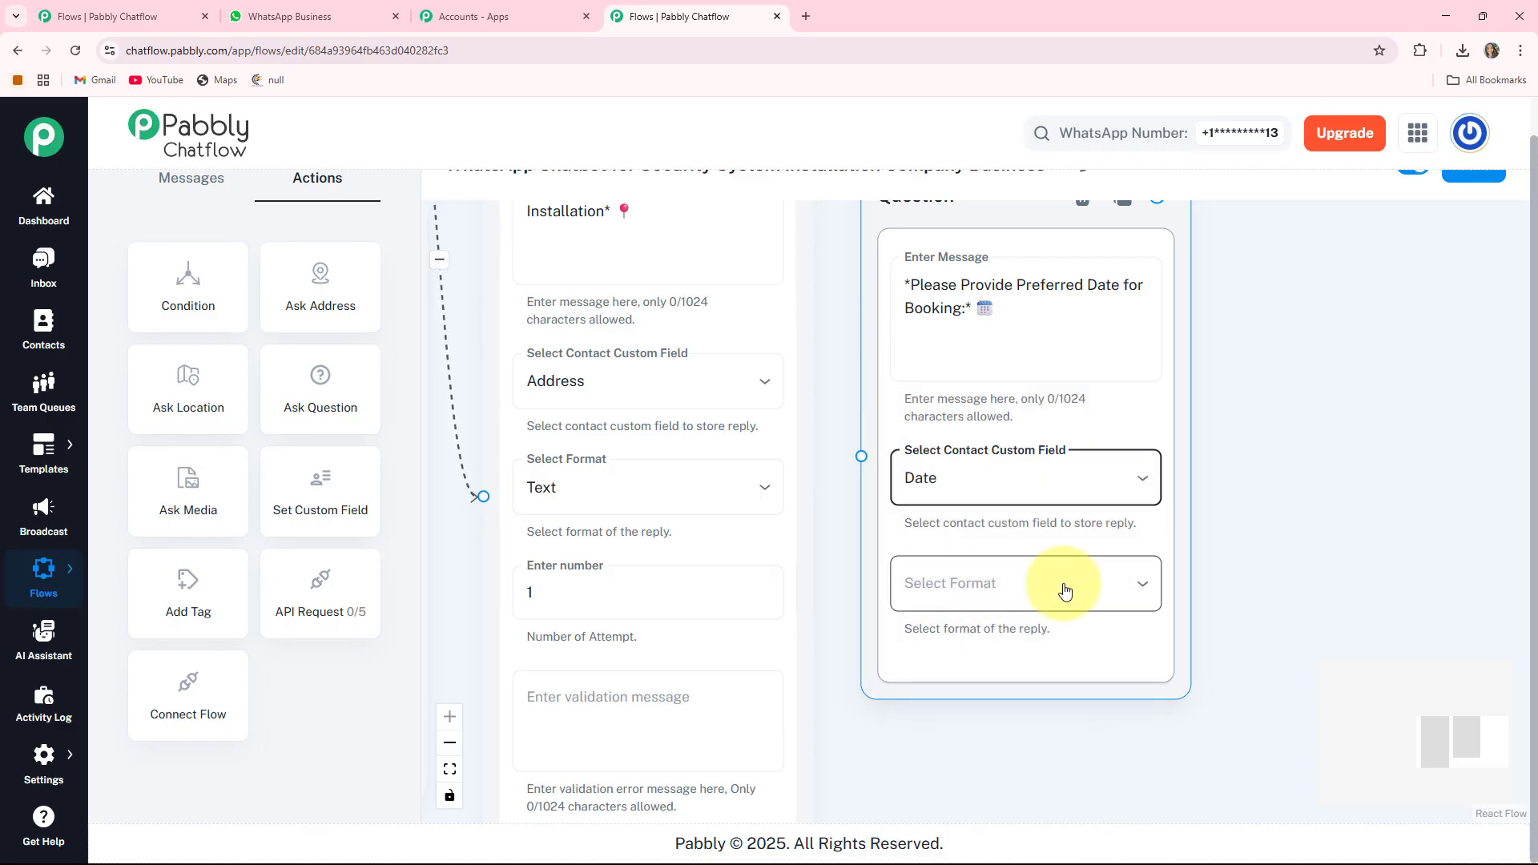
pyautogui.click(1069, 597)
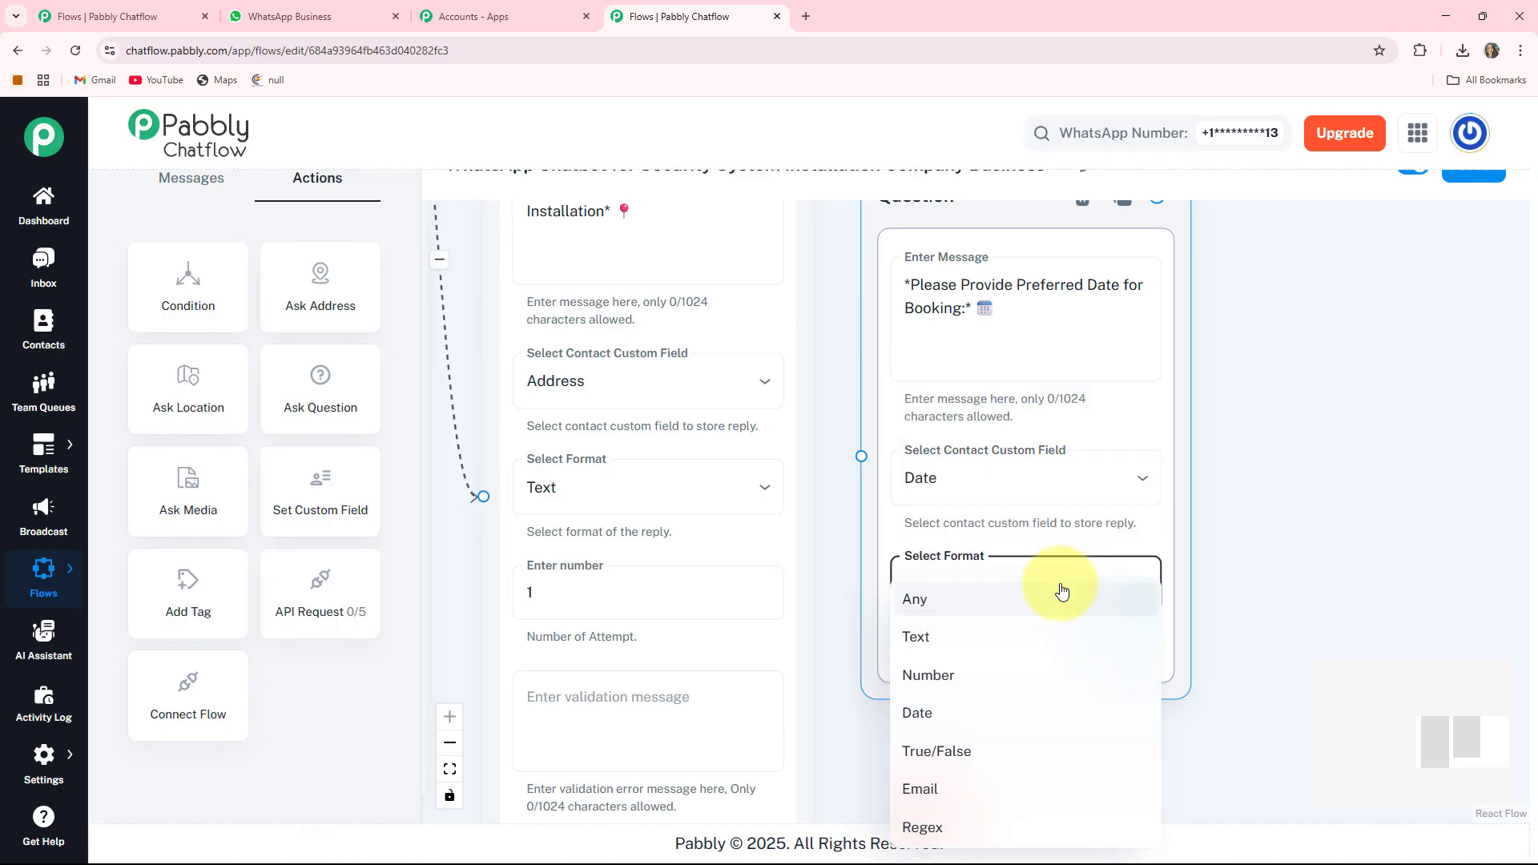
pyautogui.click(906, 717)
pyautogui.scroll(-2, 961, 481)
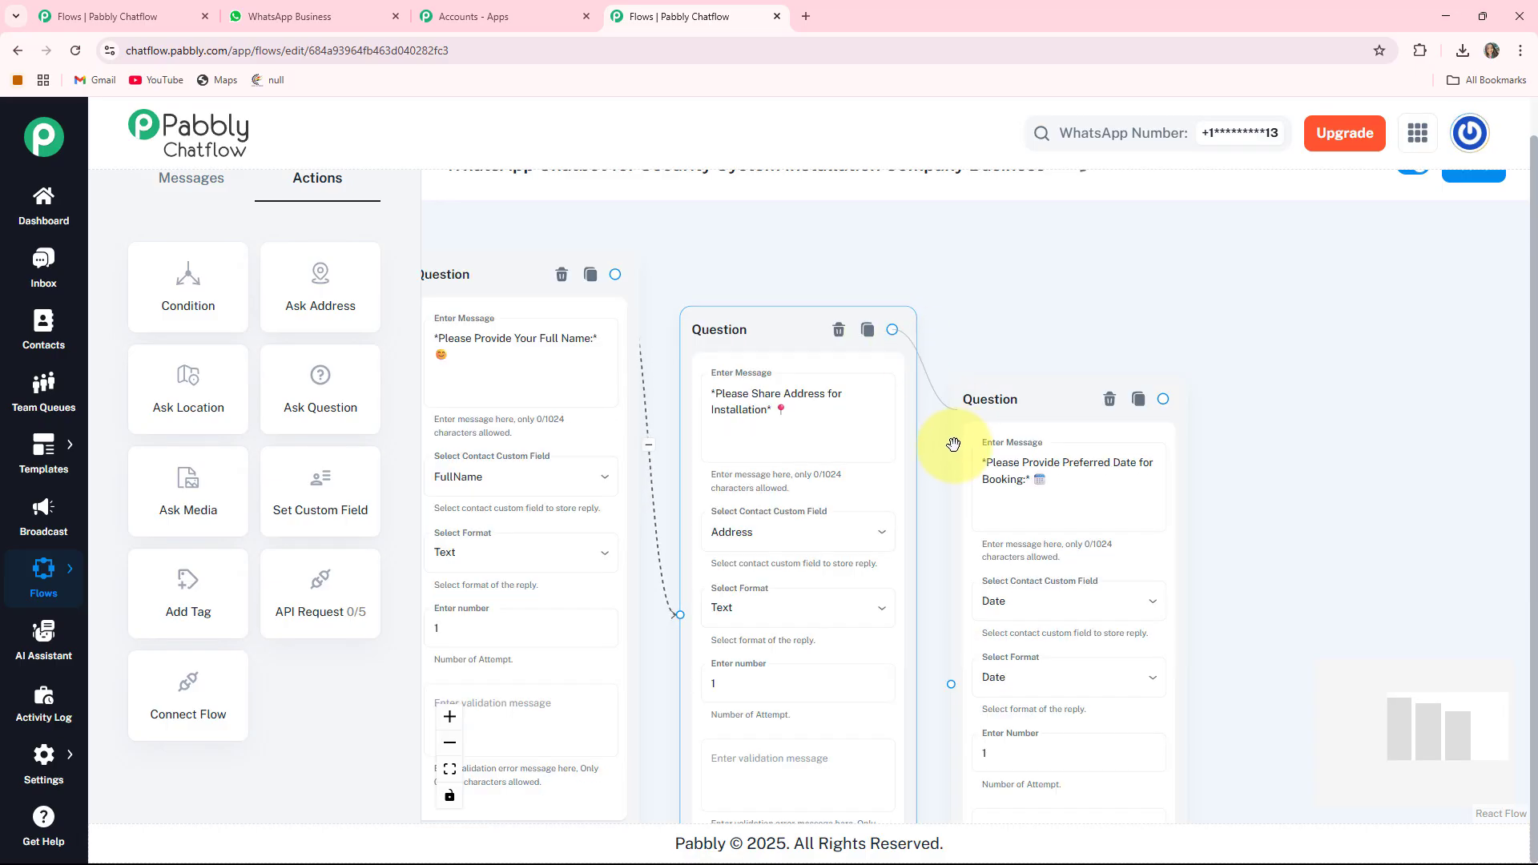
# - Link the address question to the date question
pyautogui.moveTo(953, 444); pyautogui.dragTo(960, 658)
pyautogui.moveTo(1533, 399); pyautogui.dragTo(1532, 327)
pyautogui.moveTo(1324, 573); pyautogui.dragTo(1391, 524)
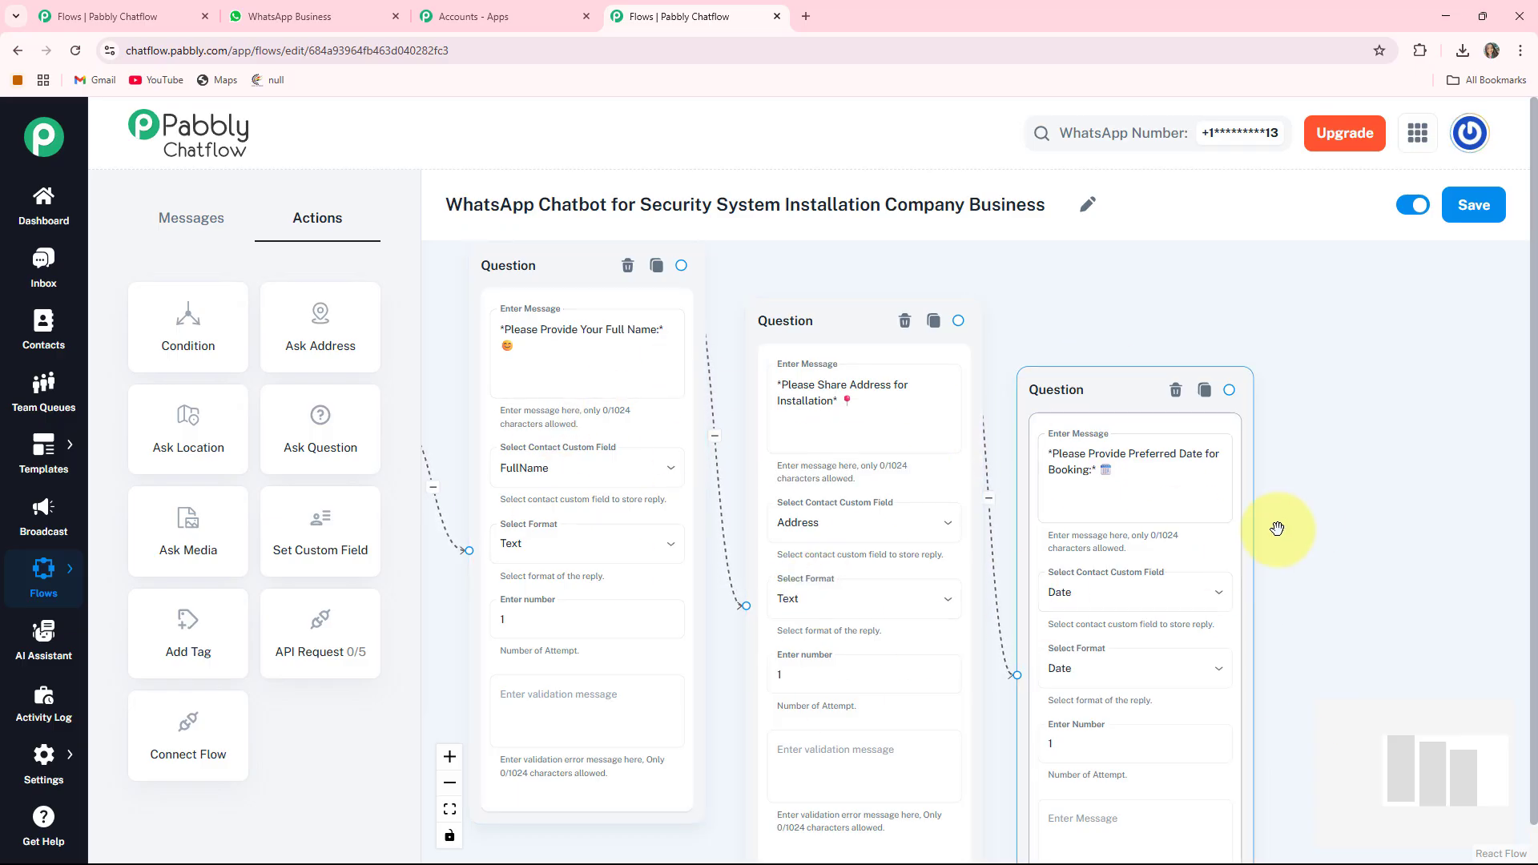
pyautogui.moveTo(1288, 506); pyautogui.dragTo(921, 396)
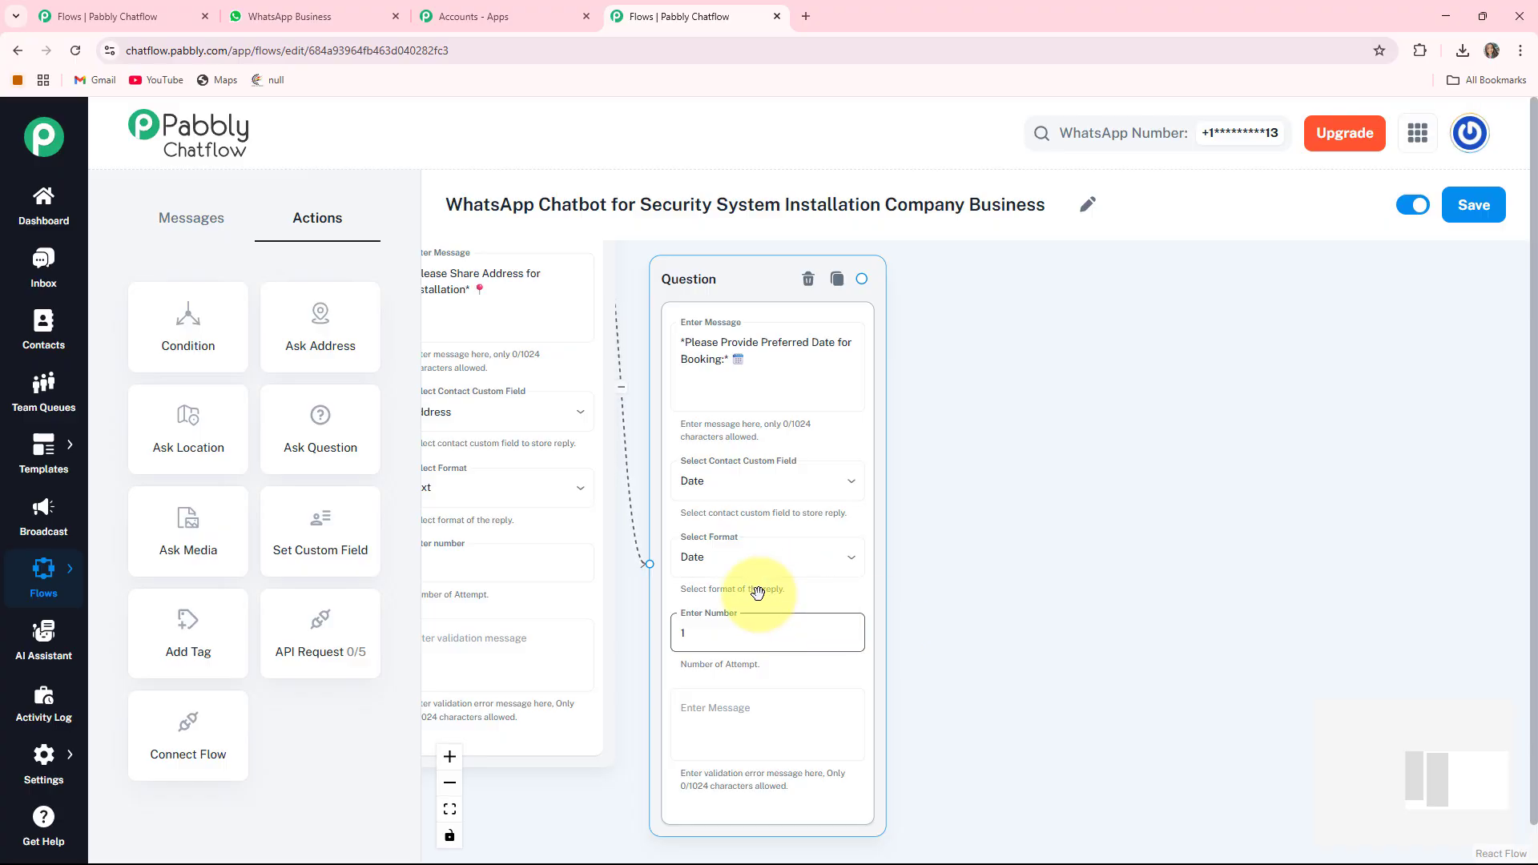
pyautogui.scroll(-1, 335, 441)
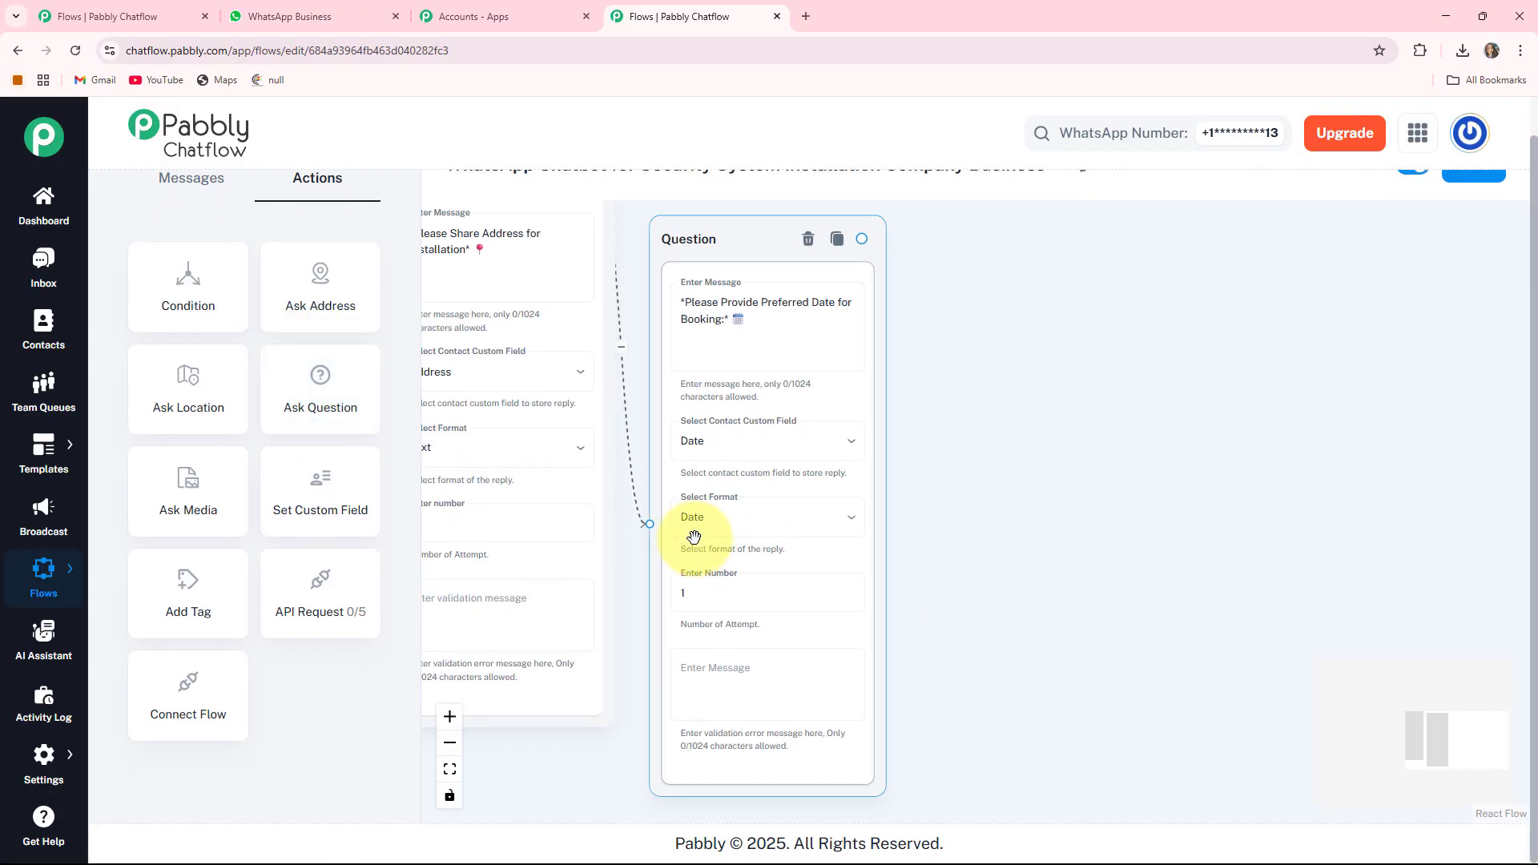
pyautogui.scroll(-2, 697, 635)
pyautogui.moveTo(499, 635); pyautogui.dragTo(1028, 631)
# - Place the empty question right of the Date question and paste the booking time prompt
pyautogui.moveTo(602, 349); pyautogui.dragTo(1379, 377)
pyautogui.moveTo(1532, 388); pyautogui.dragTo(1534, 329)
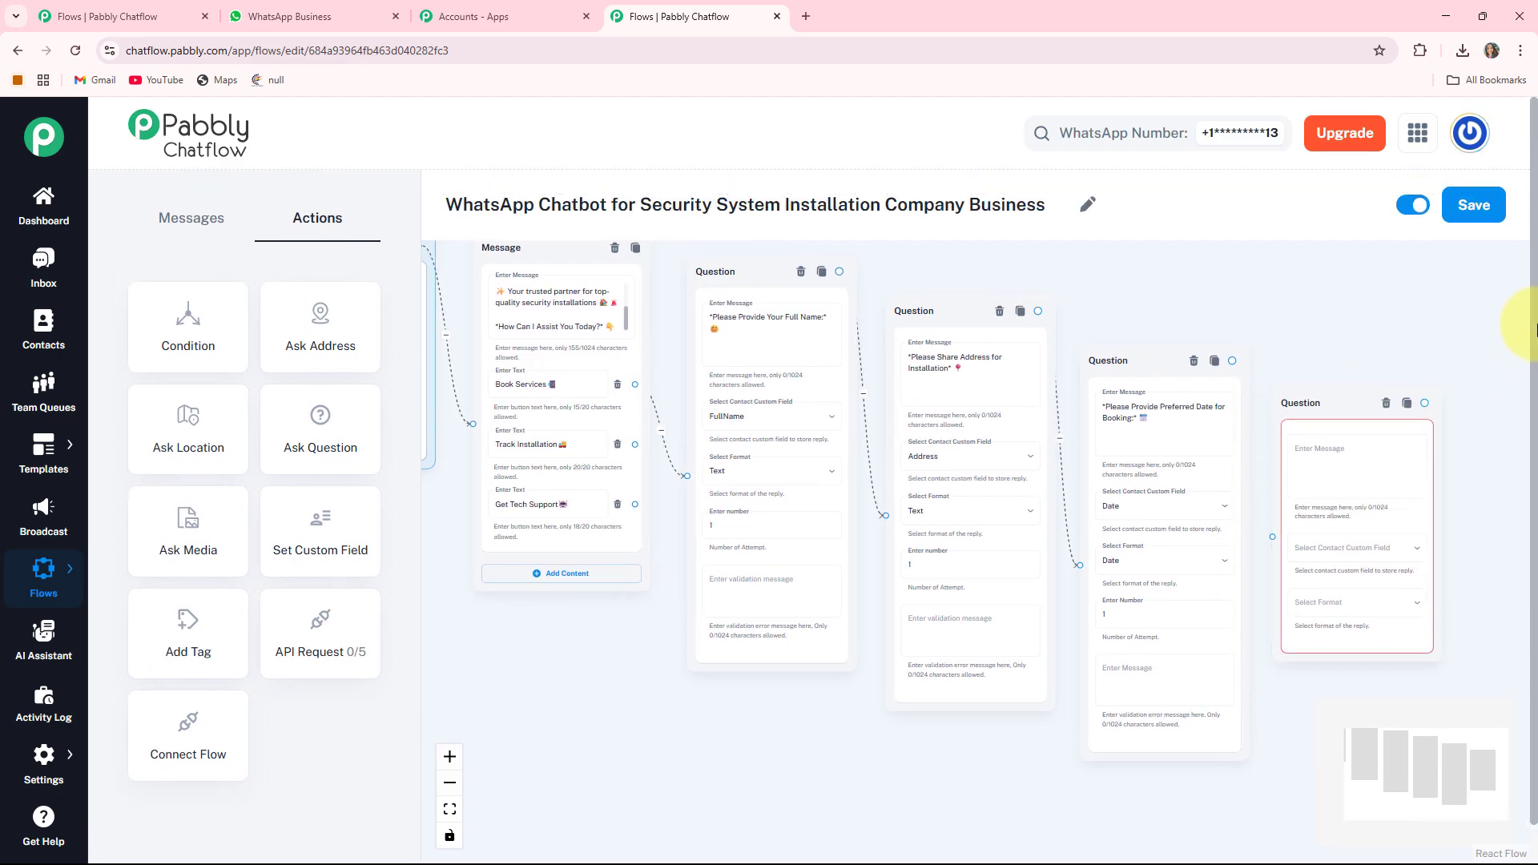
pyautogui.moveTo(1346, 403); pyautogui.dragTo(1342, 387)
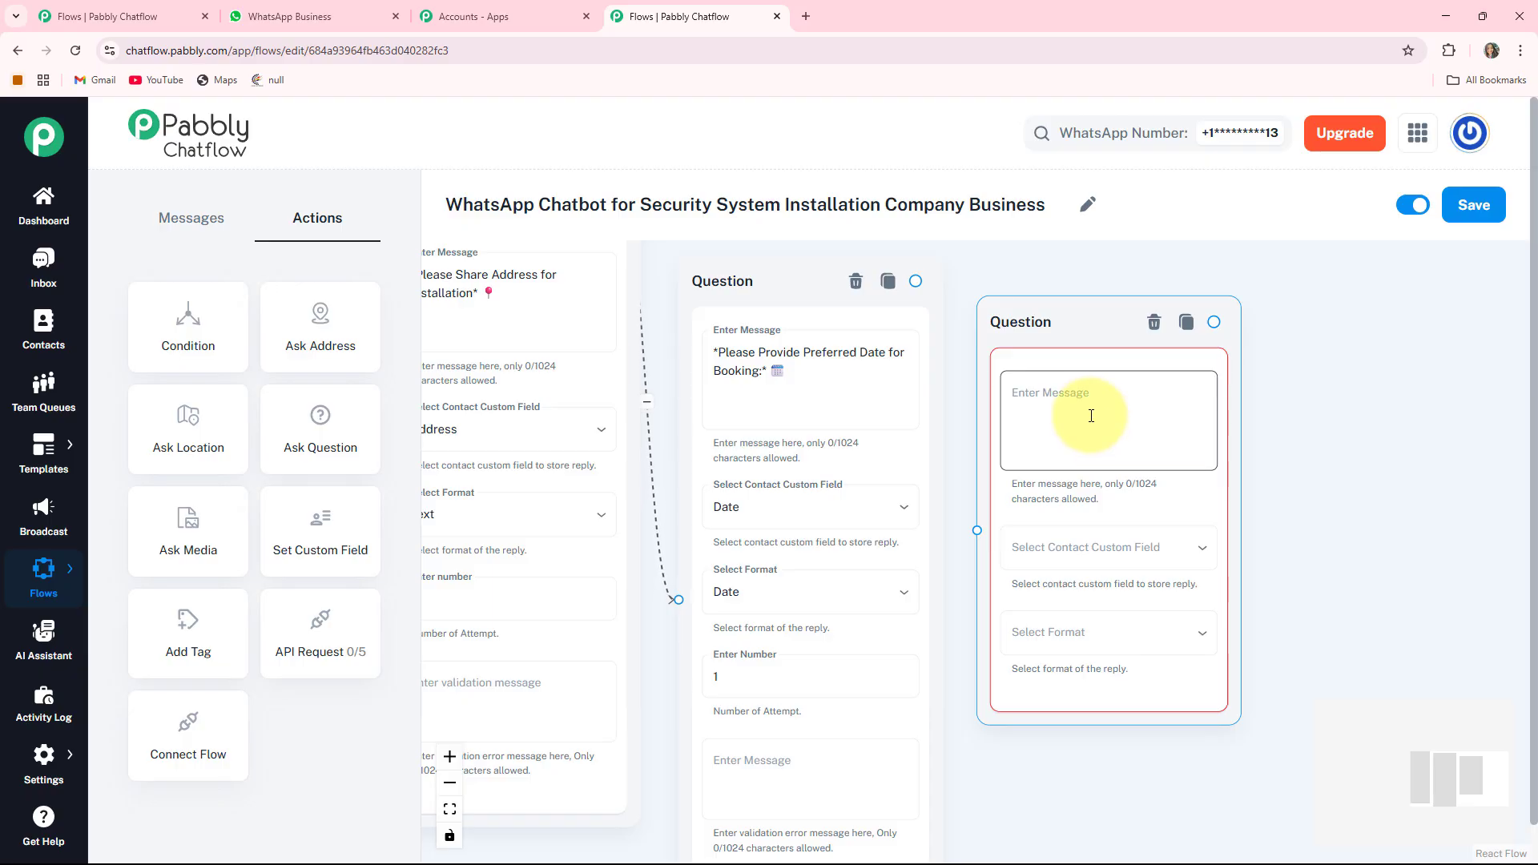
pyautogui.write('*Please Provide Preferred Time for Booking:* 🕒')
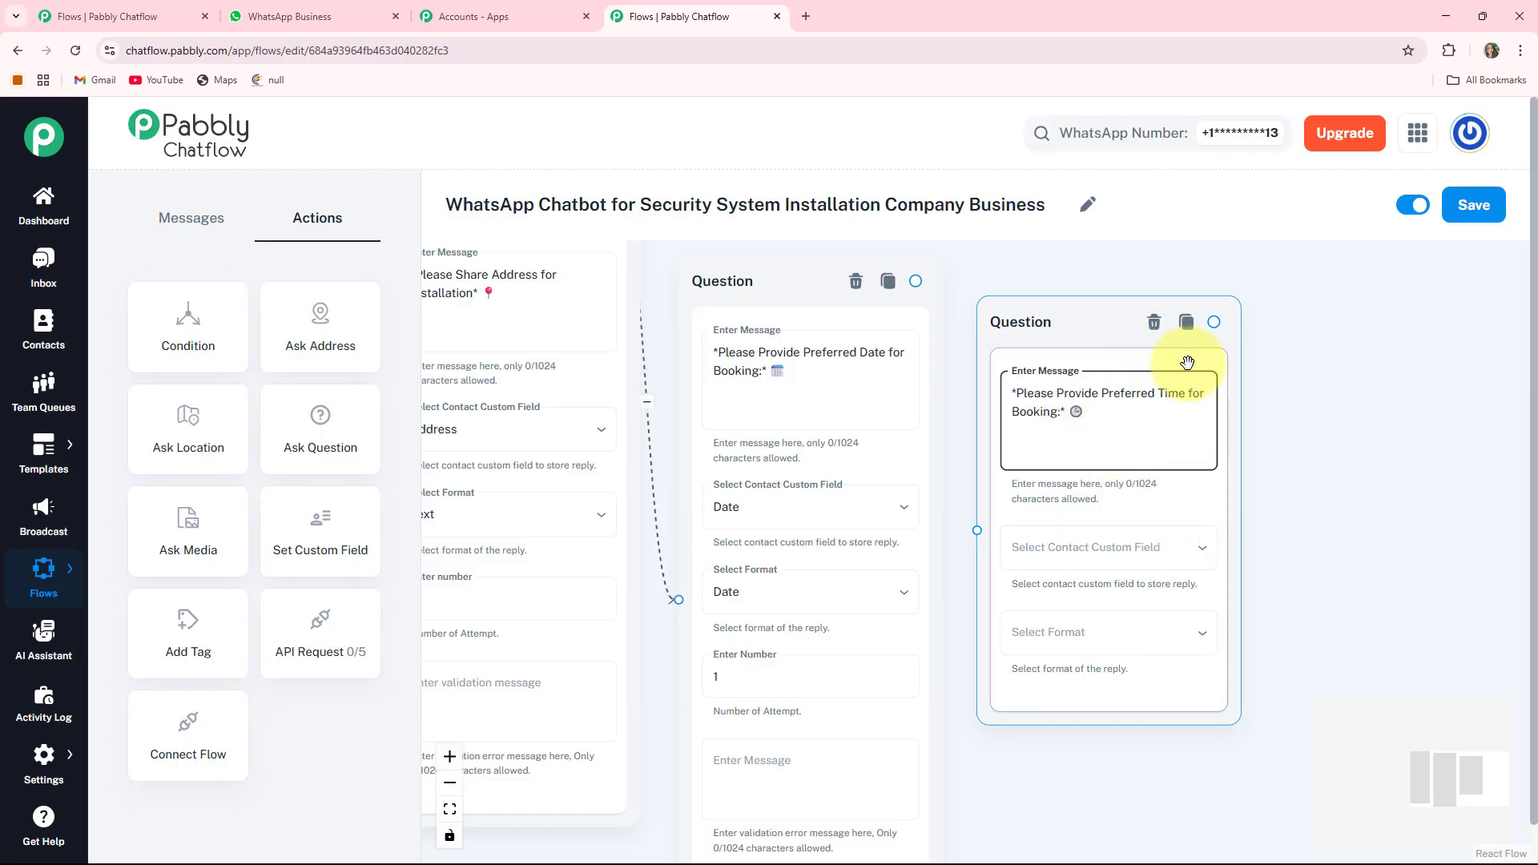
# - Save the reply to the Time custom field with Any format
pyautogui.hscroll(5, 1098, 501)
pyautogui.click(874, 517)
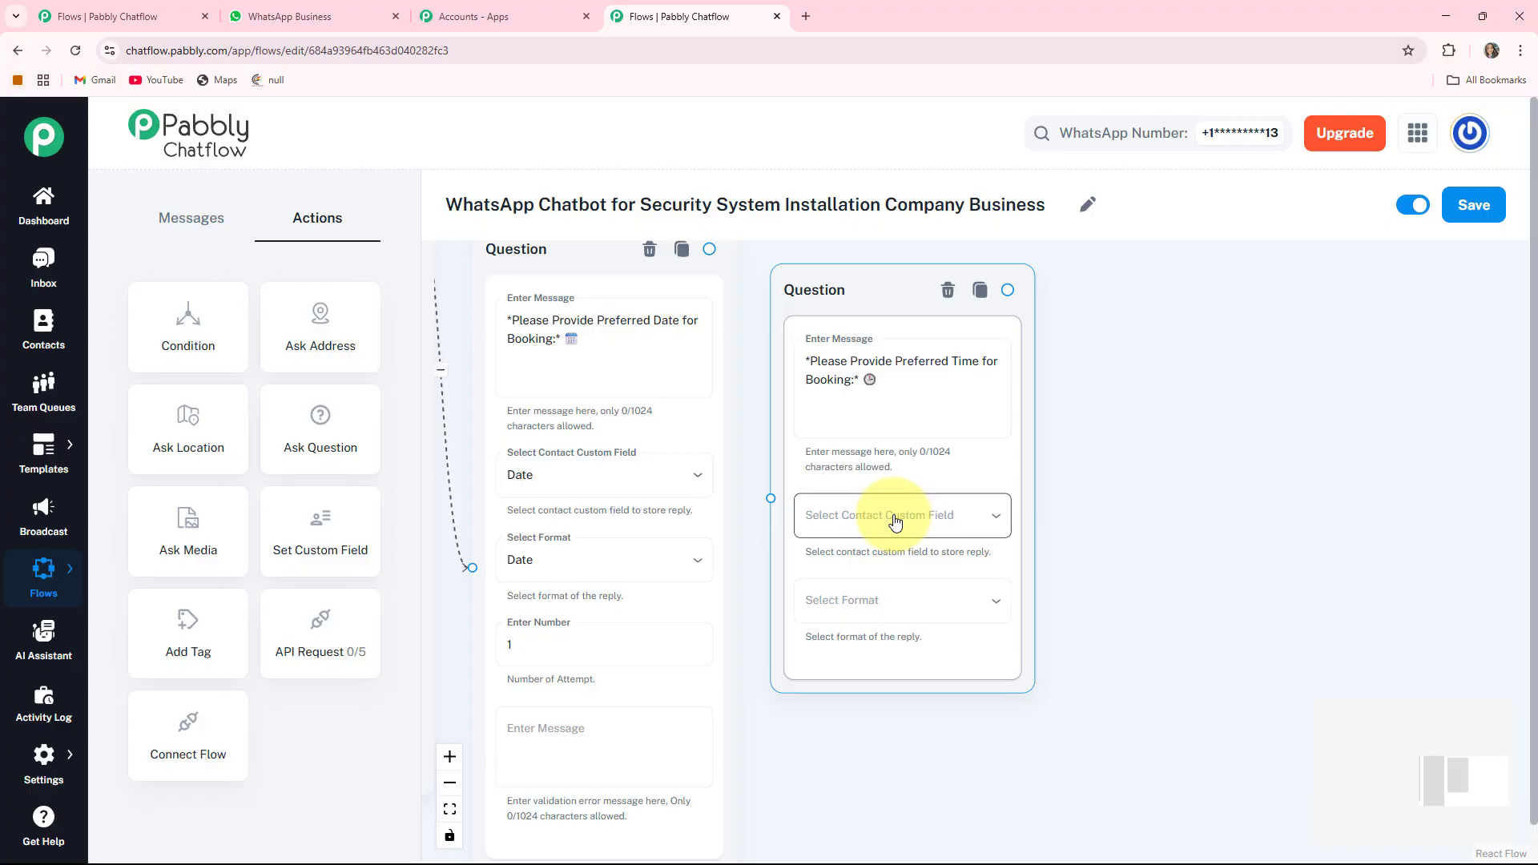
pyautogui.click(895, 522)
pyautogui.click(825, 799)
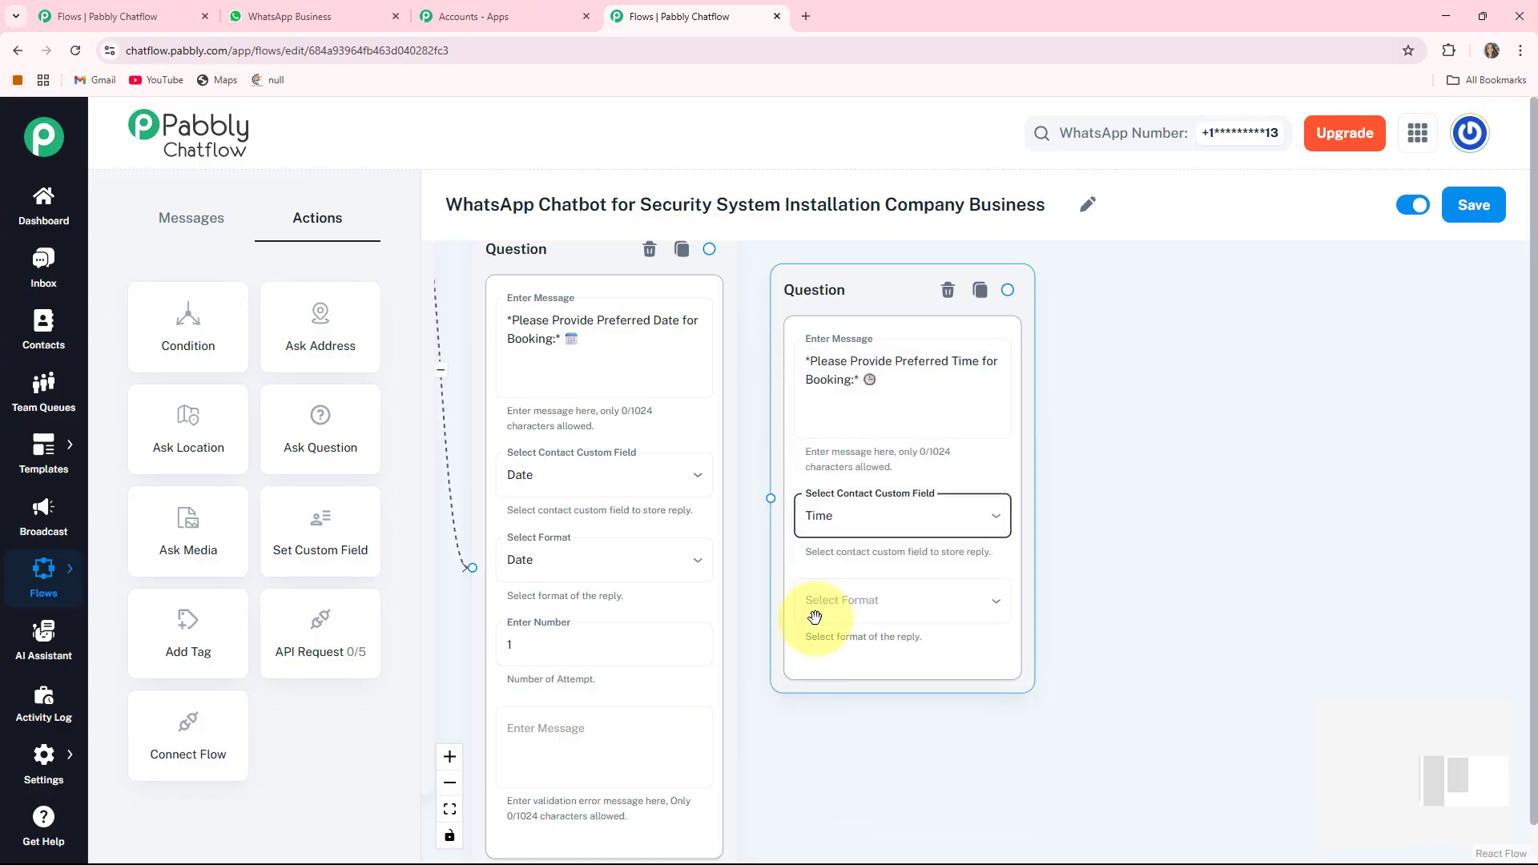
pyautogui.click(881, 605)
pyautogui.click(801, 603)
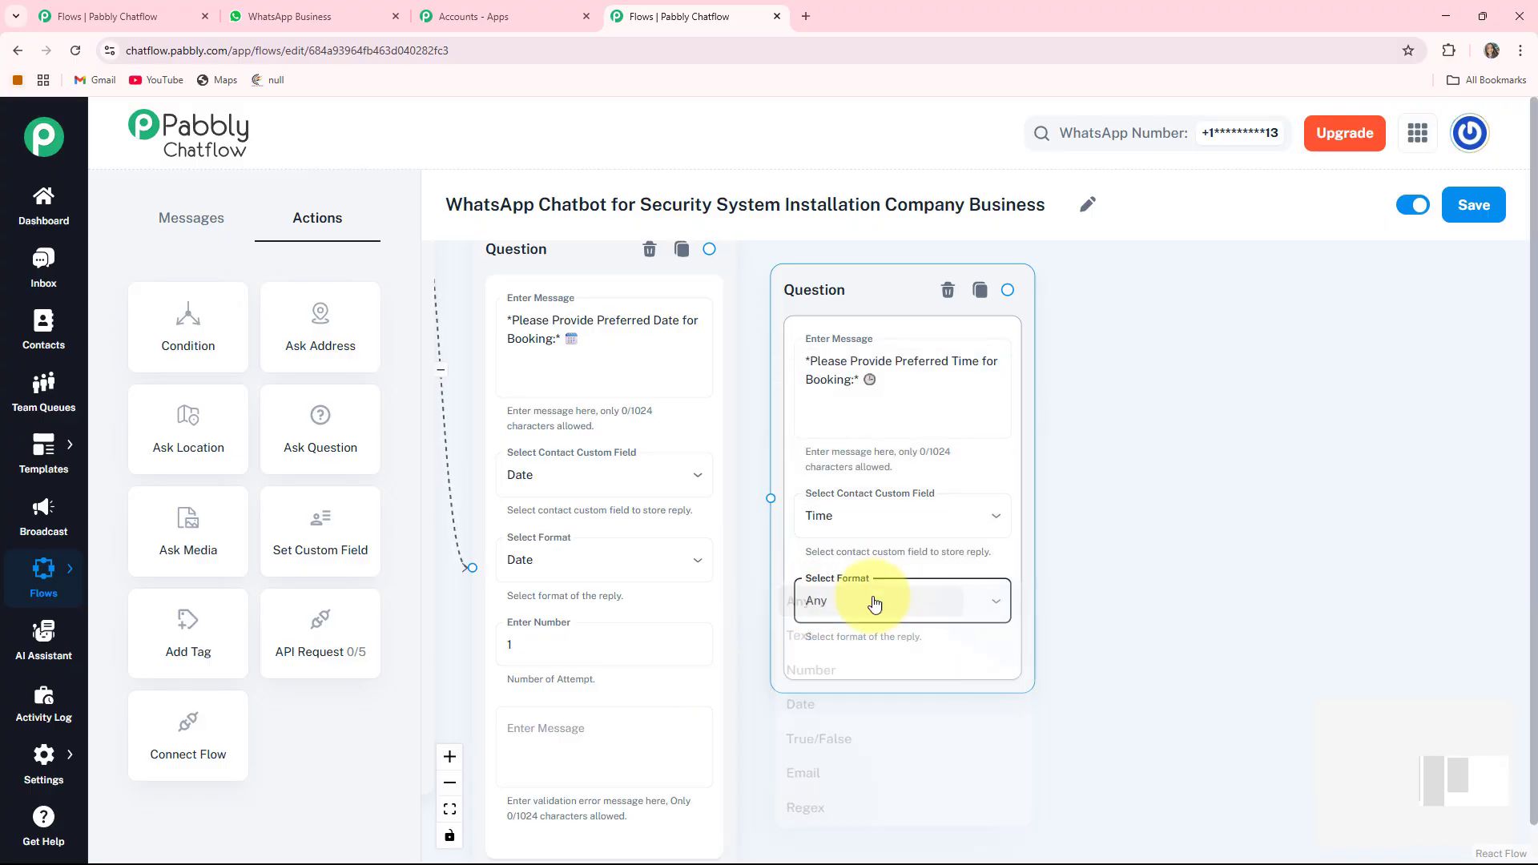
# - Link the date question to the time question
pyautogui.moveTo(1048, 433); pyautogui.dragTo(1260, 520)
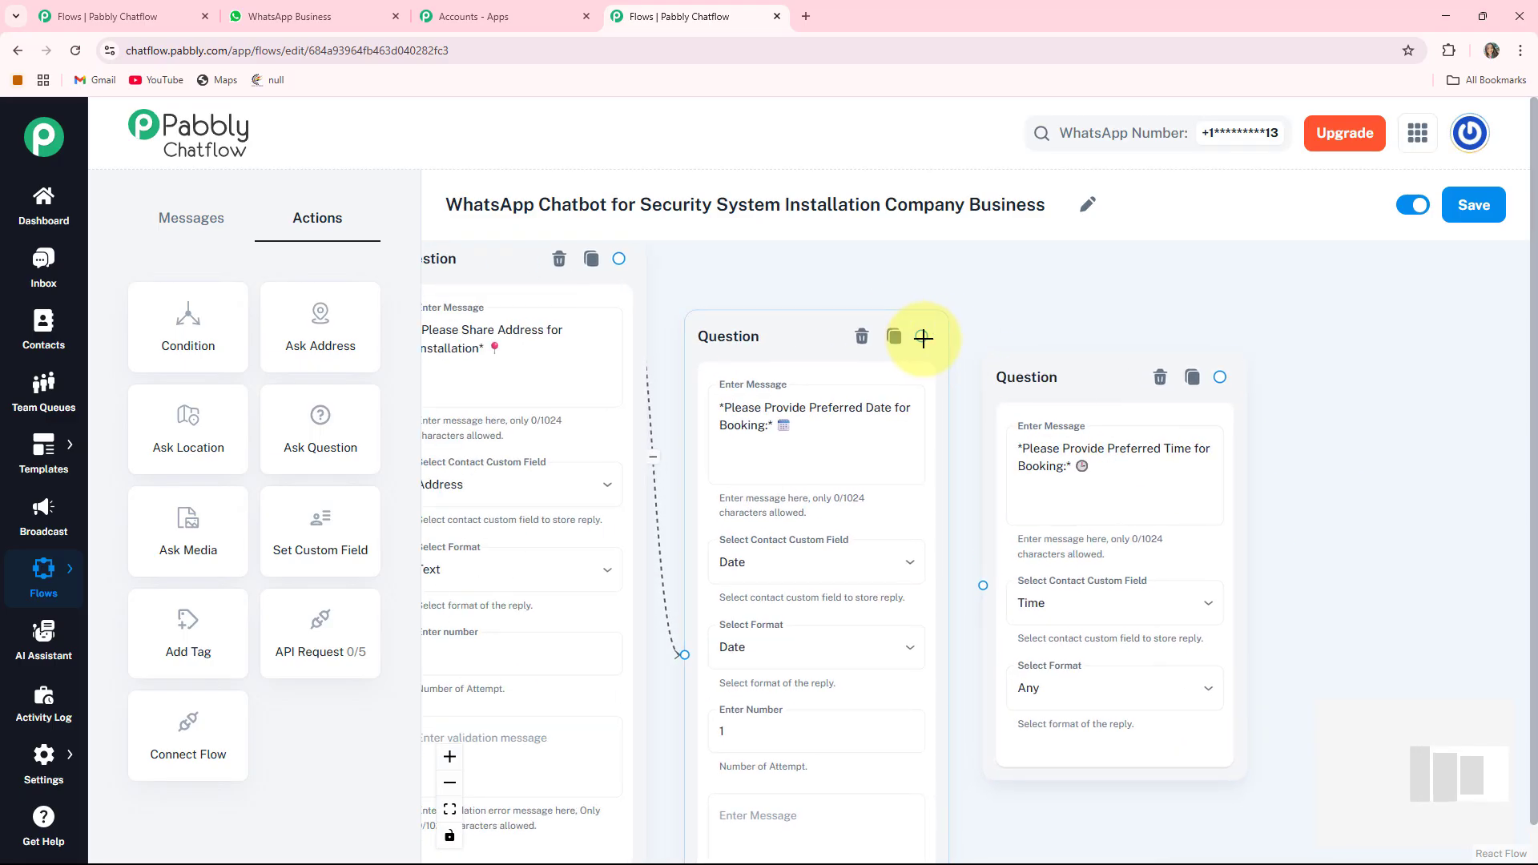
pyautogui.moveTo(920, 335); pyautogui.dragTo(974, 490)
pyautogui.moveTo(984, 587); pyautogui.dragTo(984, 587)
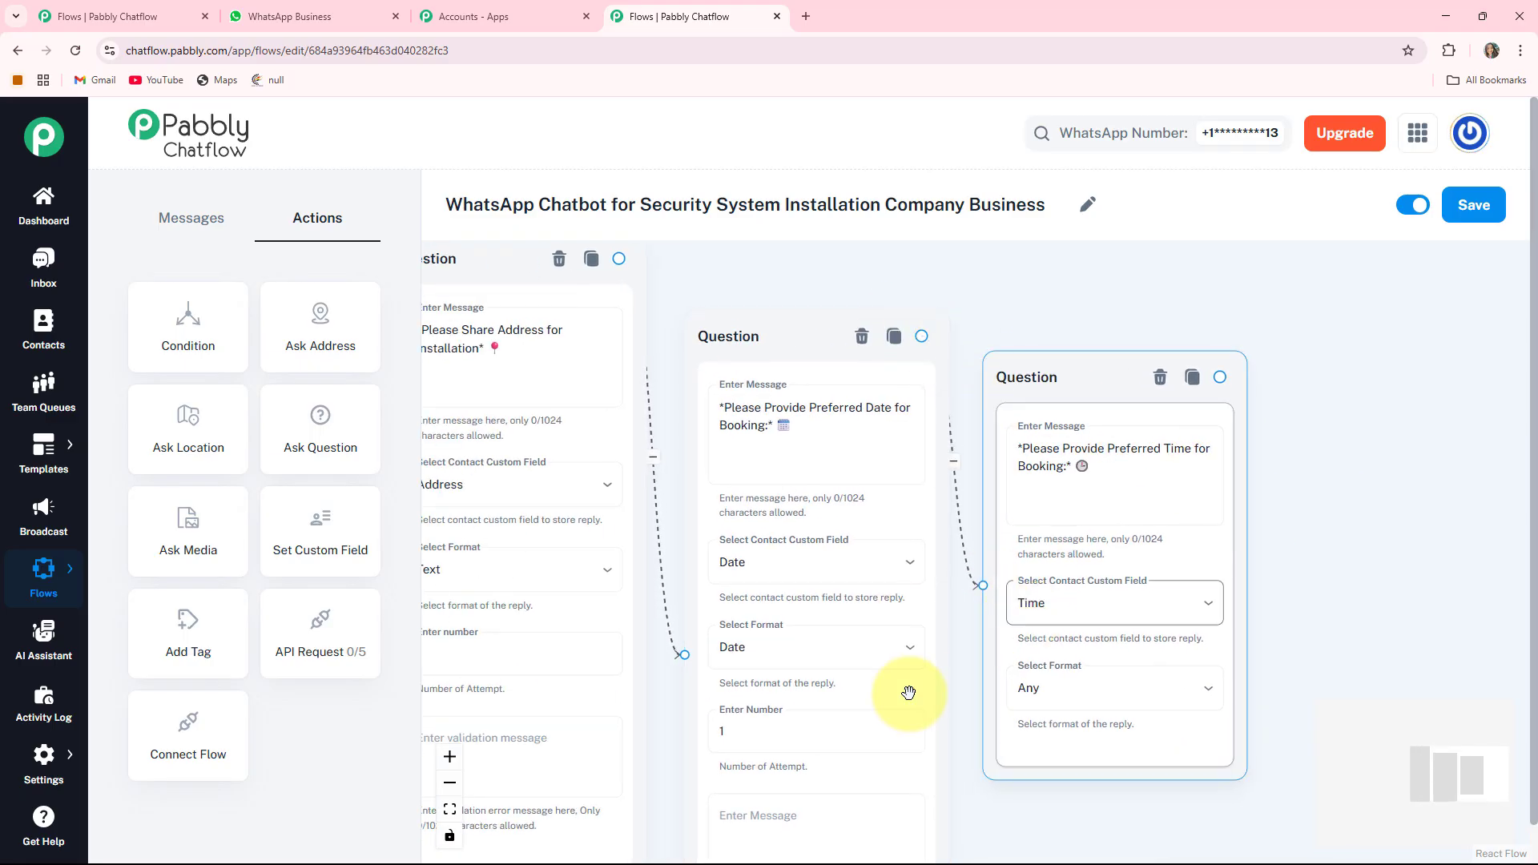
pyautogui.scroll(-5, 934, 419)
pyautogui.scroll(-2, 934, 419)
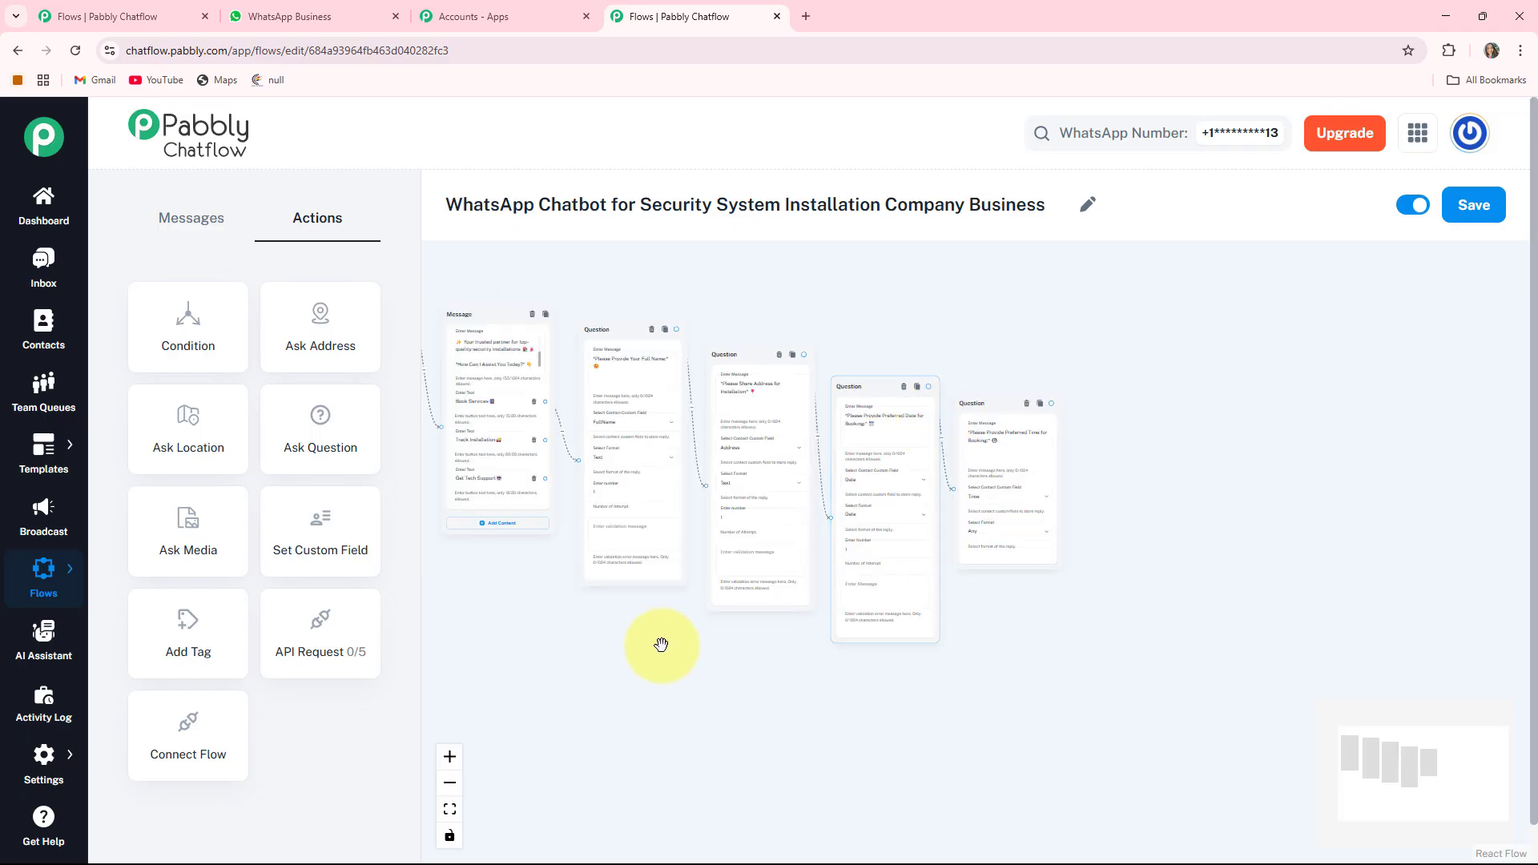
pyautogui.scroll(3, 590, 662)
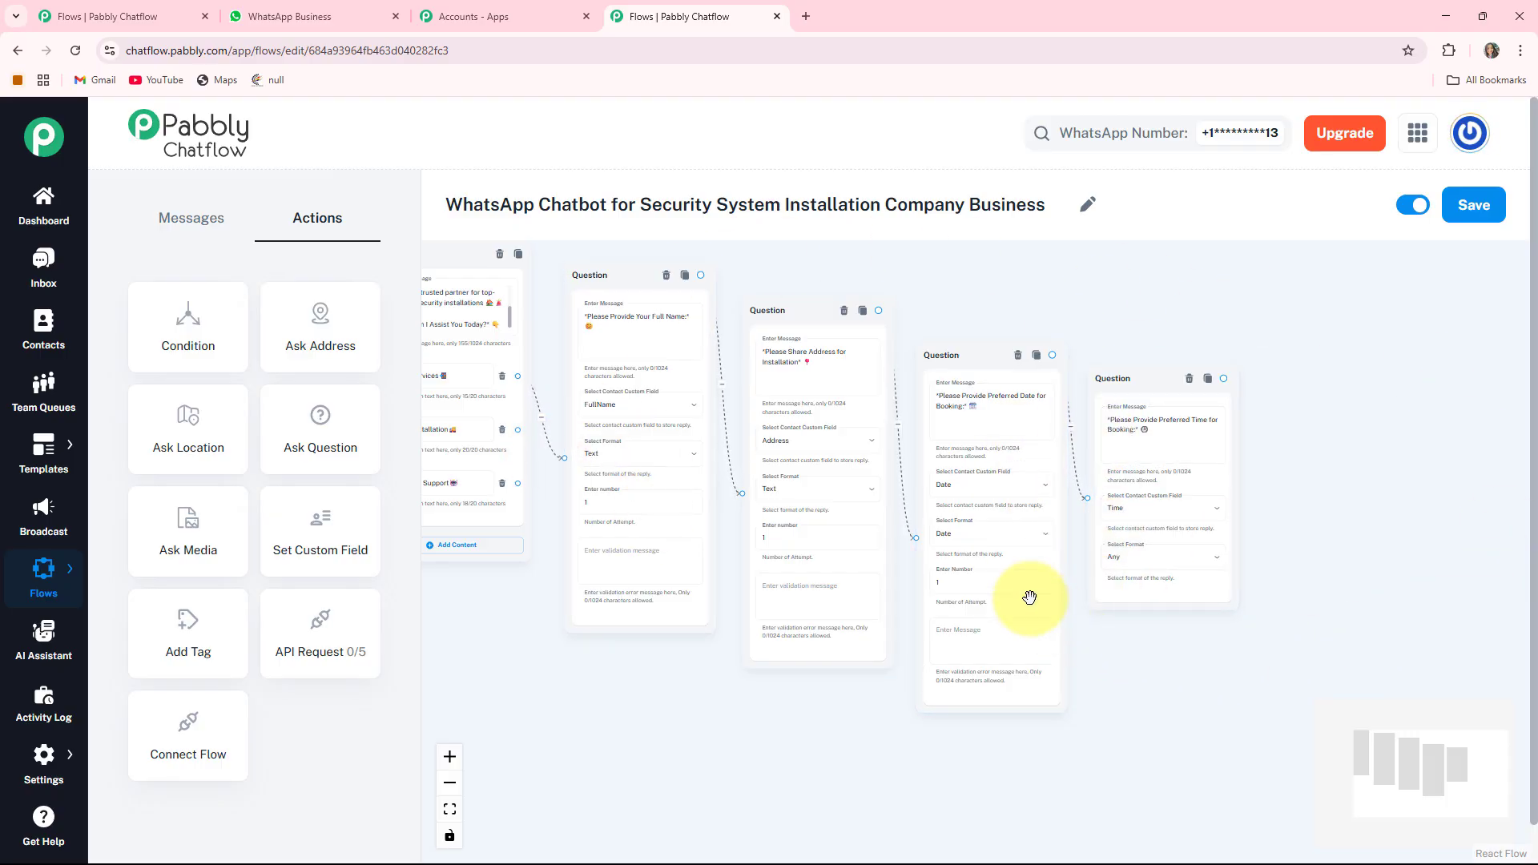
# - Add an API Request node beside the time question
pyautogui.click(1197, 549)
pyautogui.moveTo(1260, 526); pyautogui.dragTo(1094, 516)
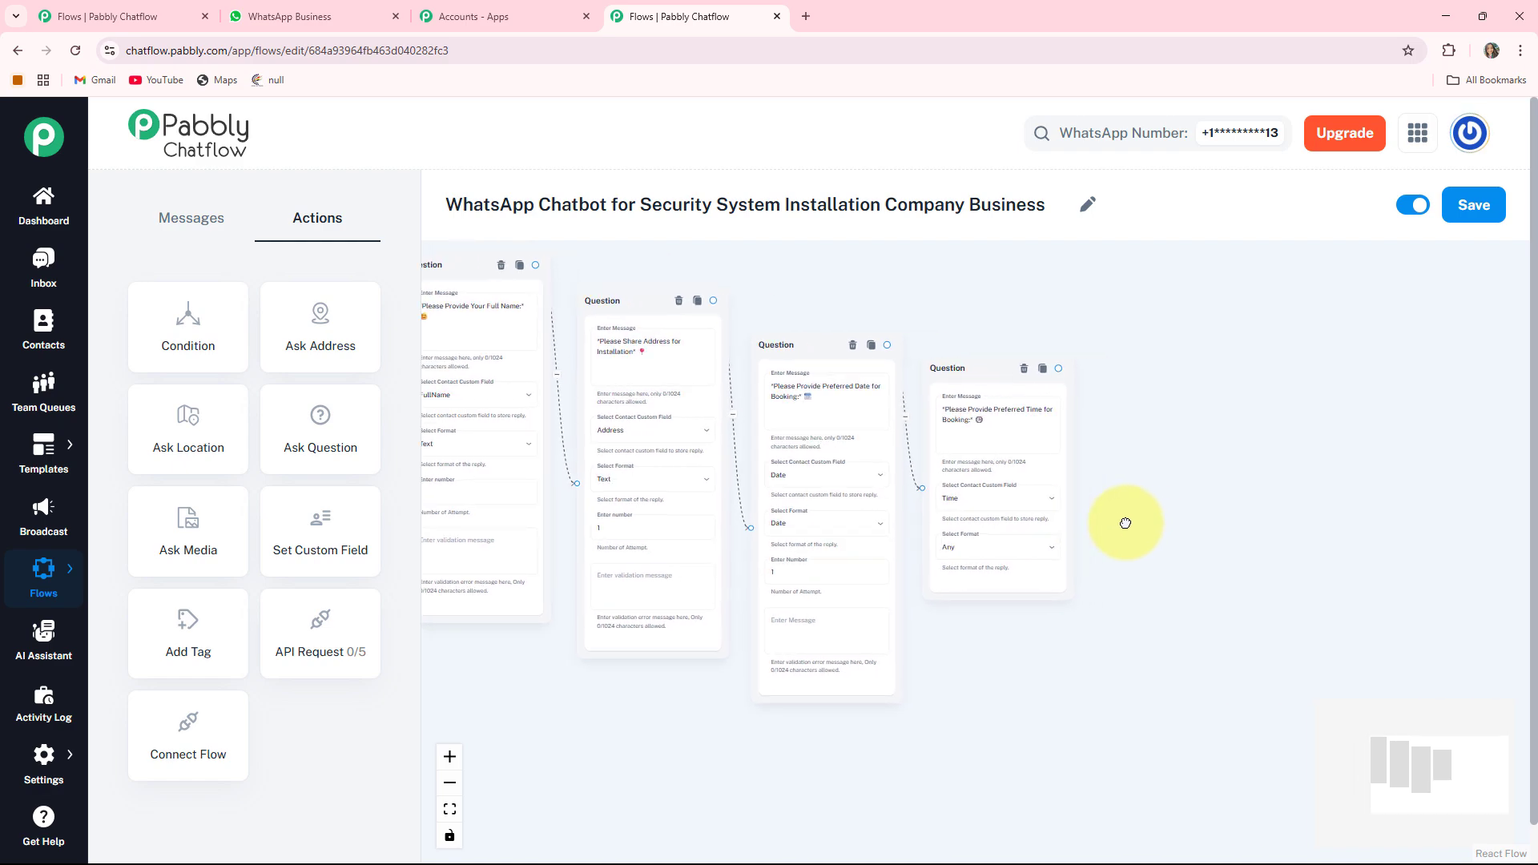
pyautogui.click(319, 625)
pyautogui.scroll(-3, 505, 607)
pyautogui.moveTo(518, 608); pyautogui.dragTo(737, 621)
pyautogui.moveTo(506, 390); pyautogui.dragTo(1338, 423)
# - Open the API Request settings and focus the URL field
pyautogui.scroll(5, 1338, 422)
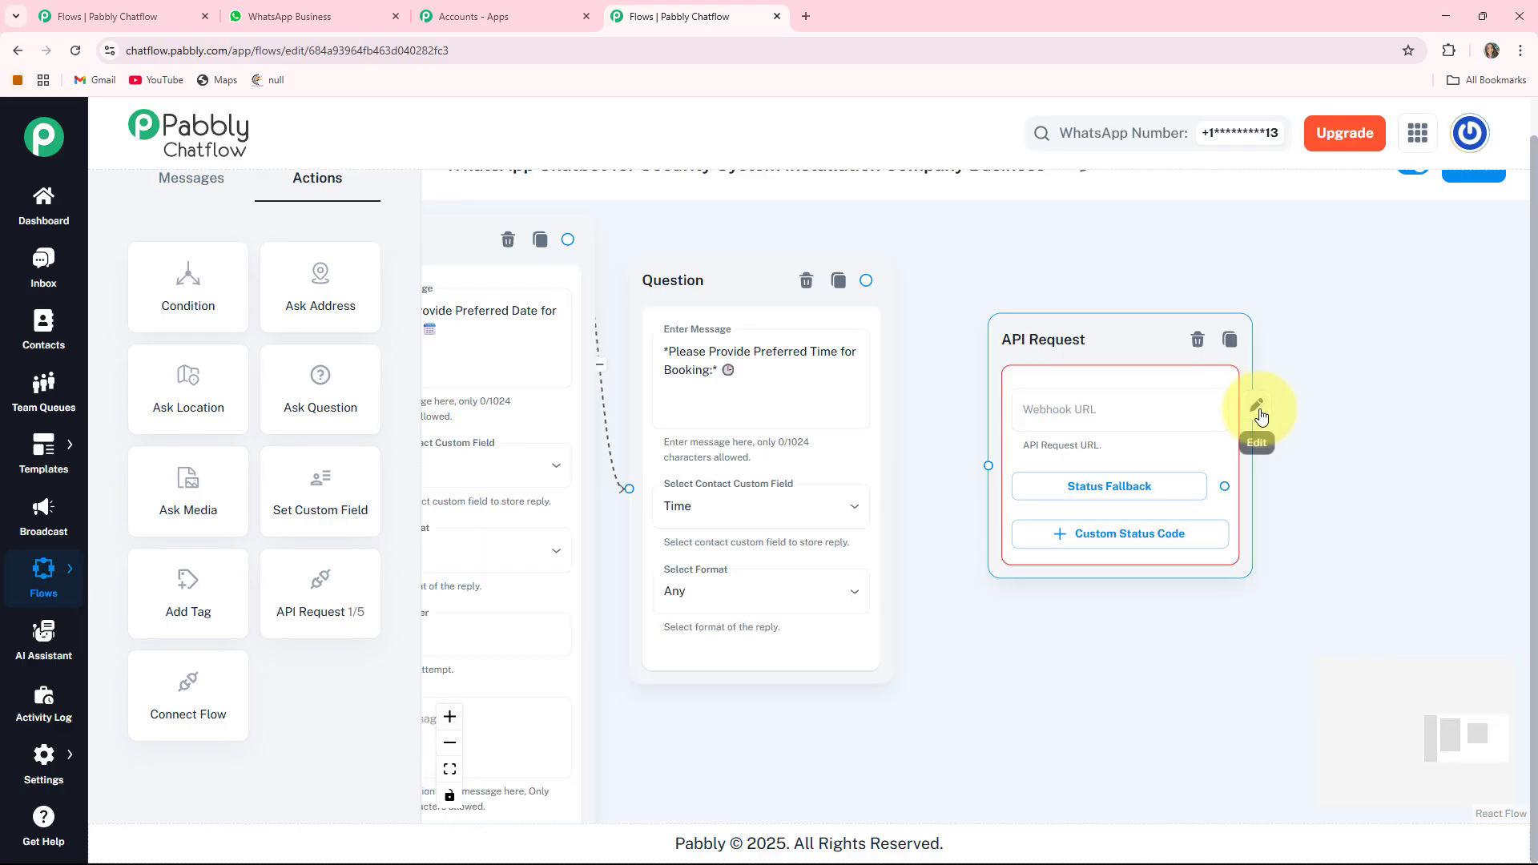
pyautogui.click(1257, 410)
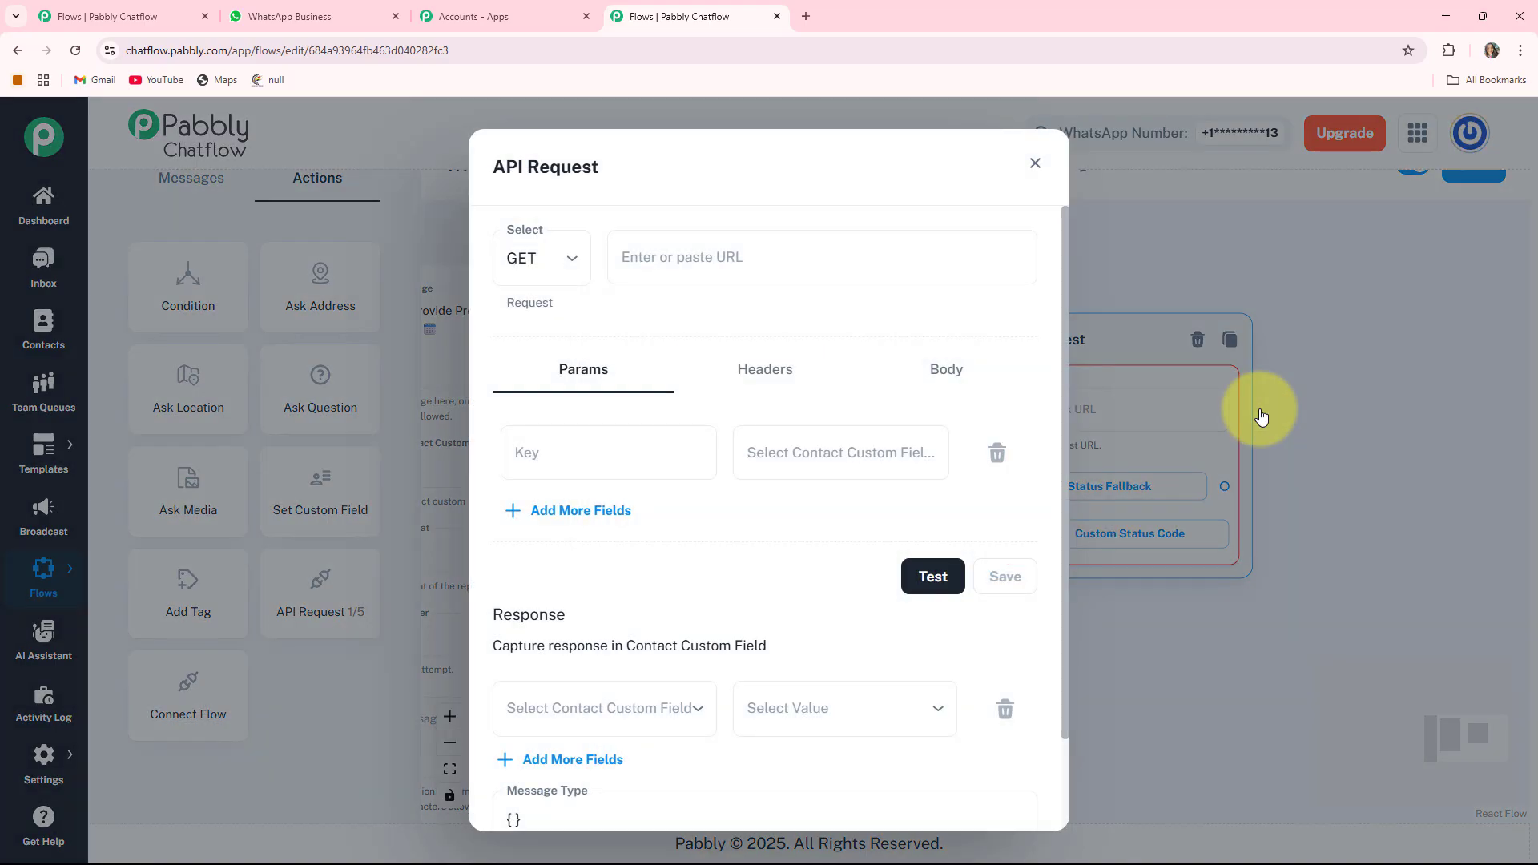
pyautogui.click(1016, 261)
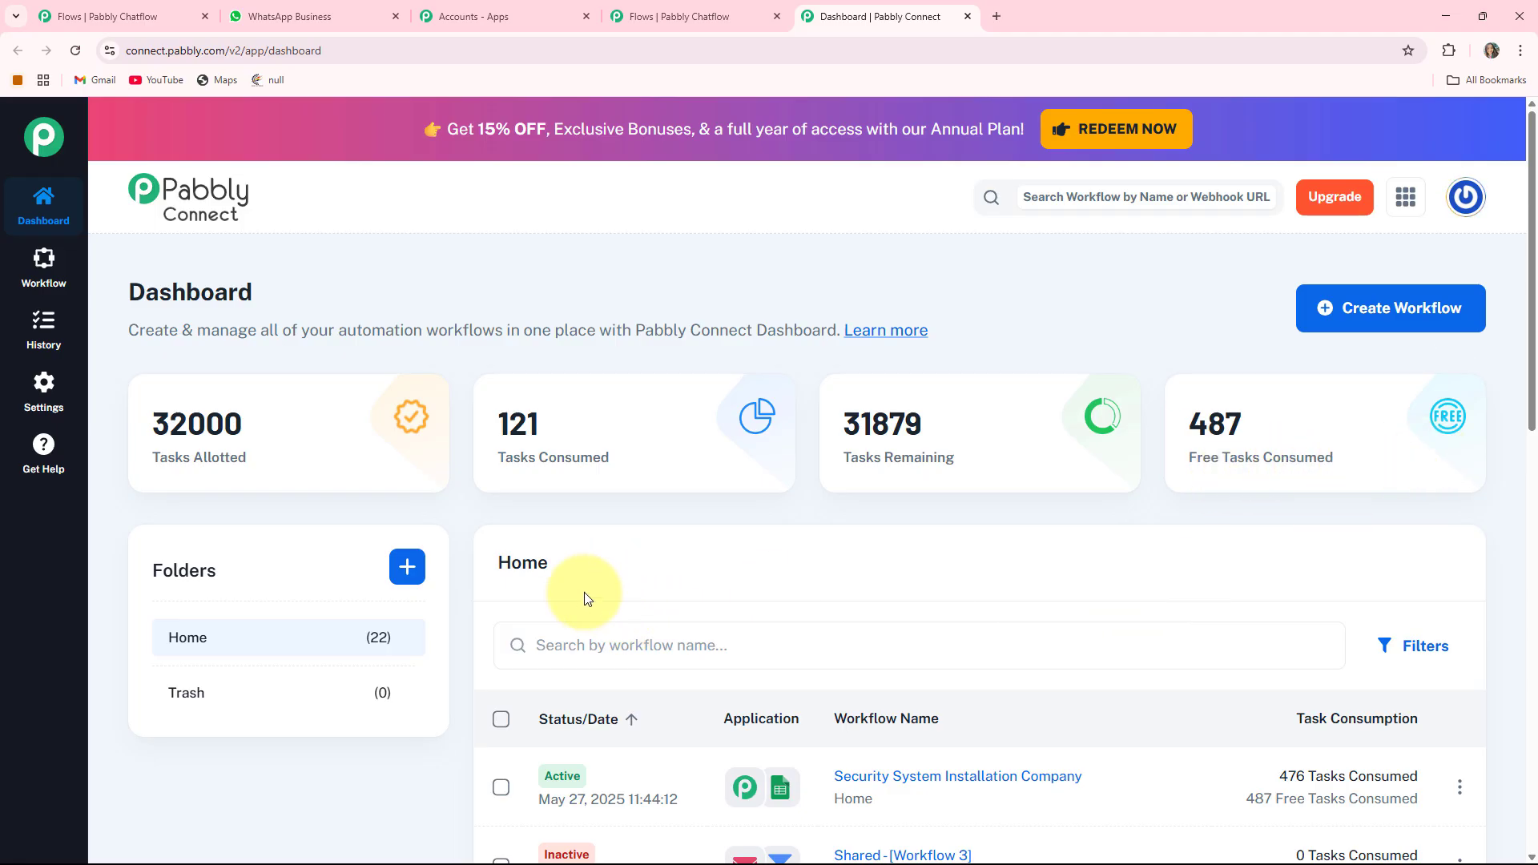
# - Copy the webhook URL from the Security System Installation Company workflow's trigger
pyautogui.scroll(-1, 584, 590)
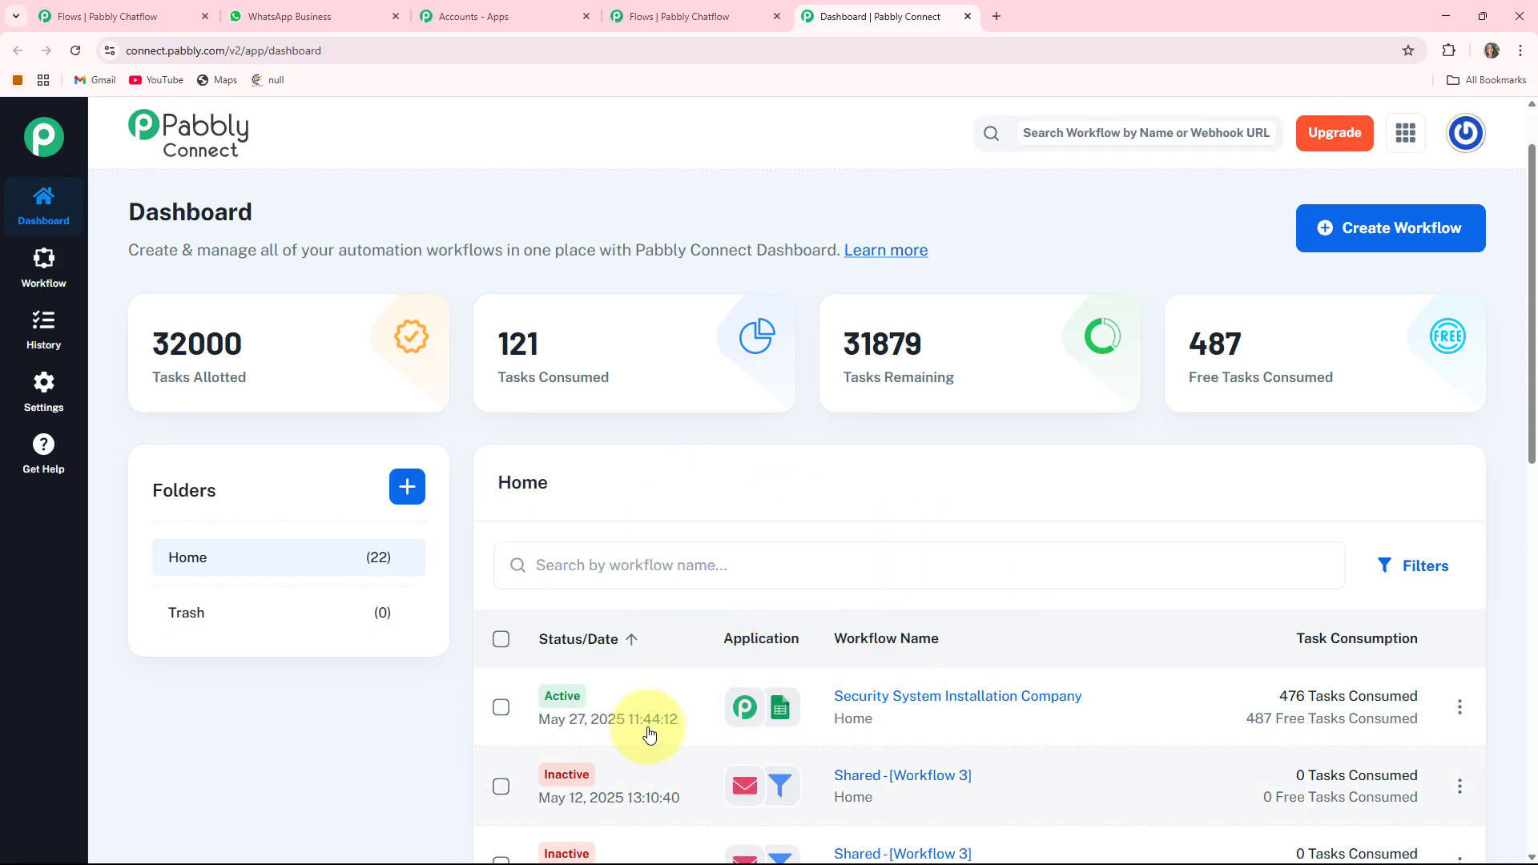
pyautogui.scroll(-1, 965, 688)
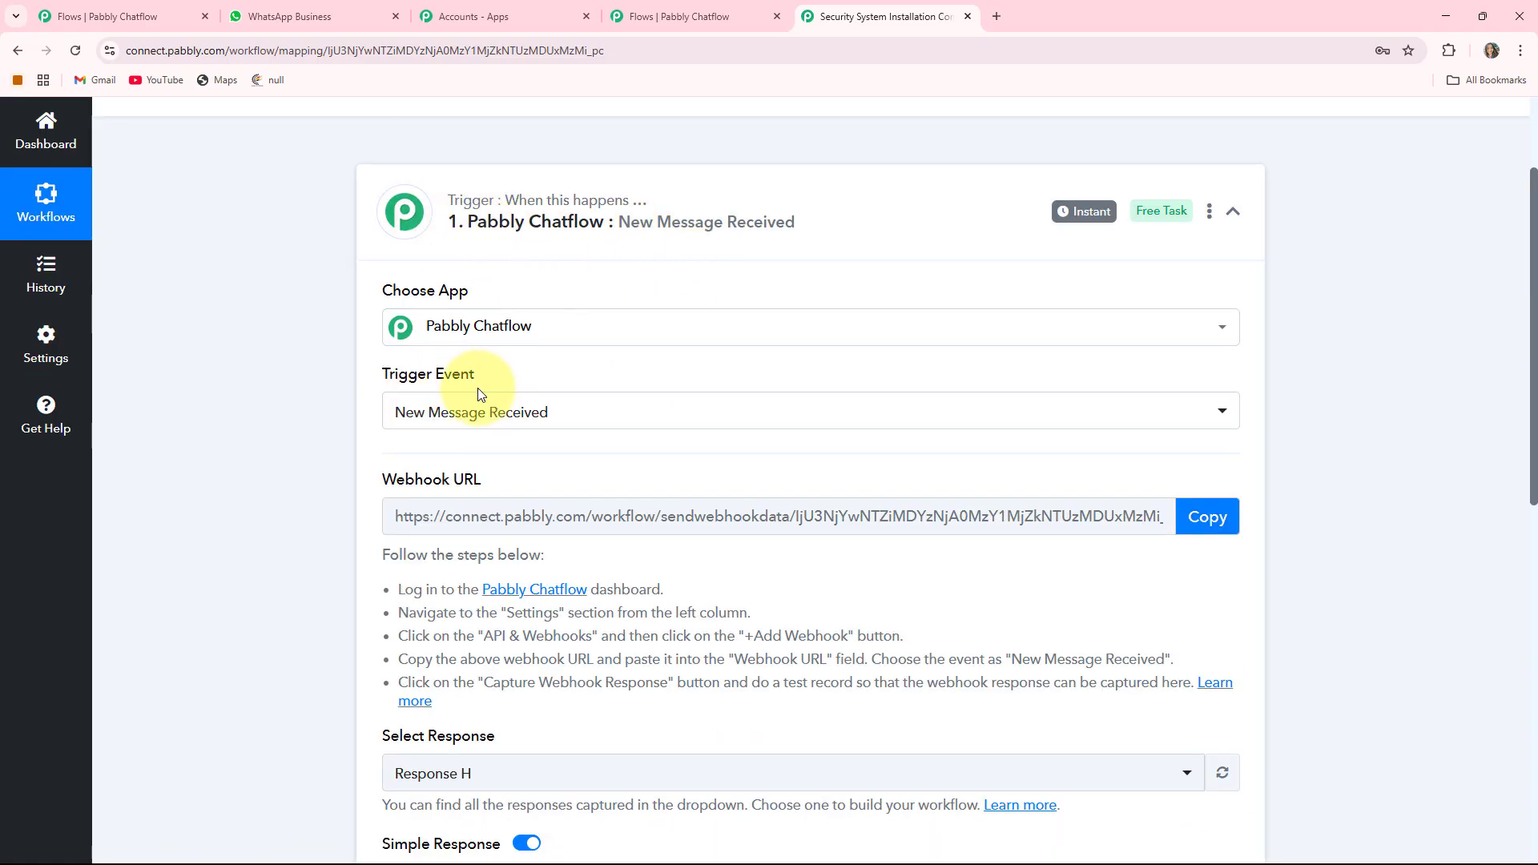
pyautogui.scroll(-1, 470, 475)
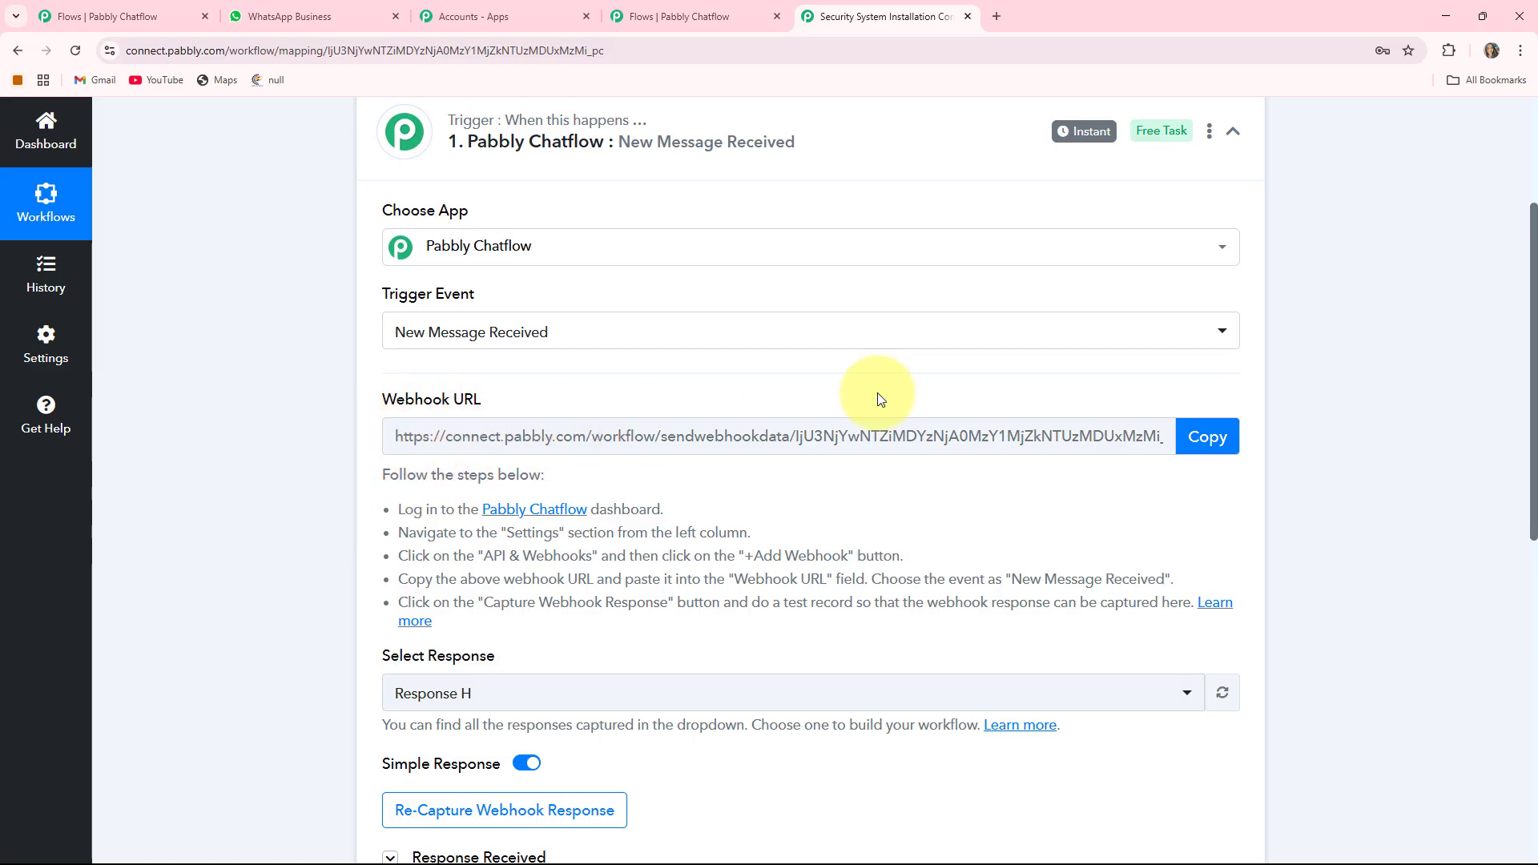
pyautogui.click(1207, 437)
# - Paste the webhook URL into the API Request and set the method to POST
pyautogui.click(672, 9)
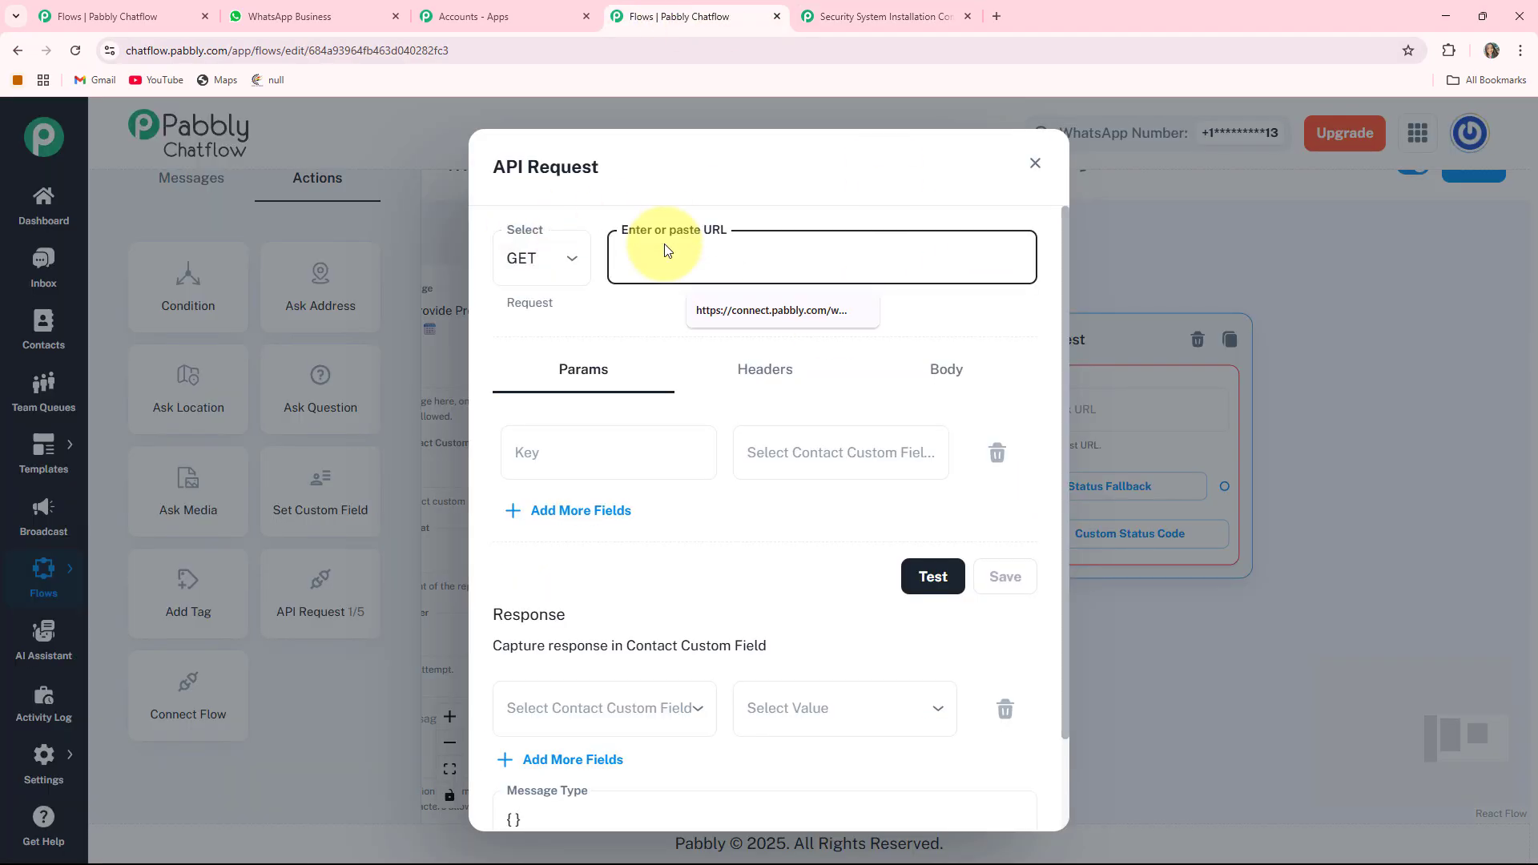
pyautogui.hotkey('ctrl', 'v')
pyautogui.click(541, 258)
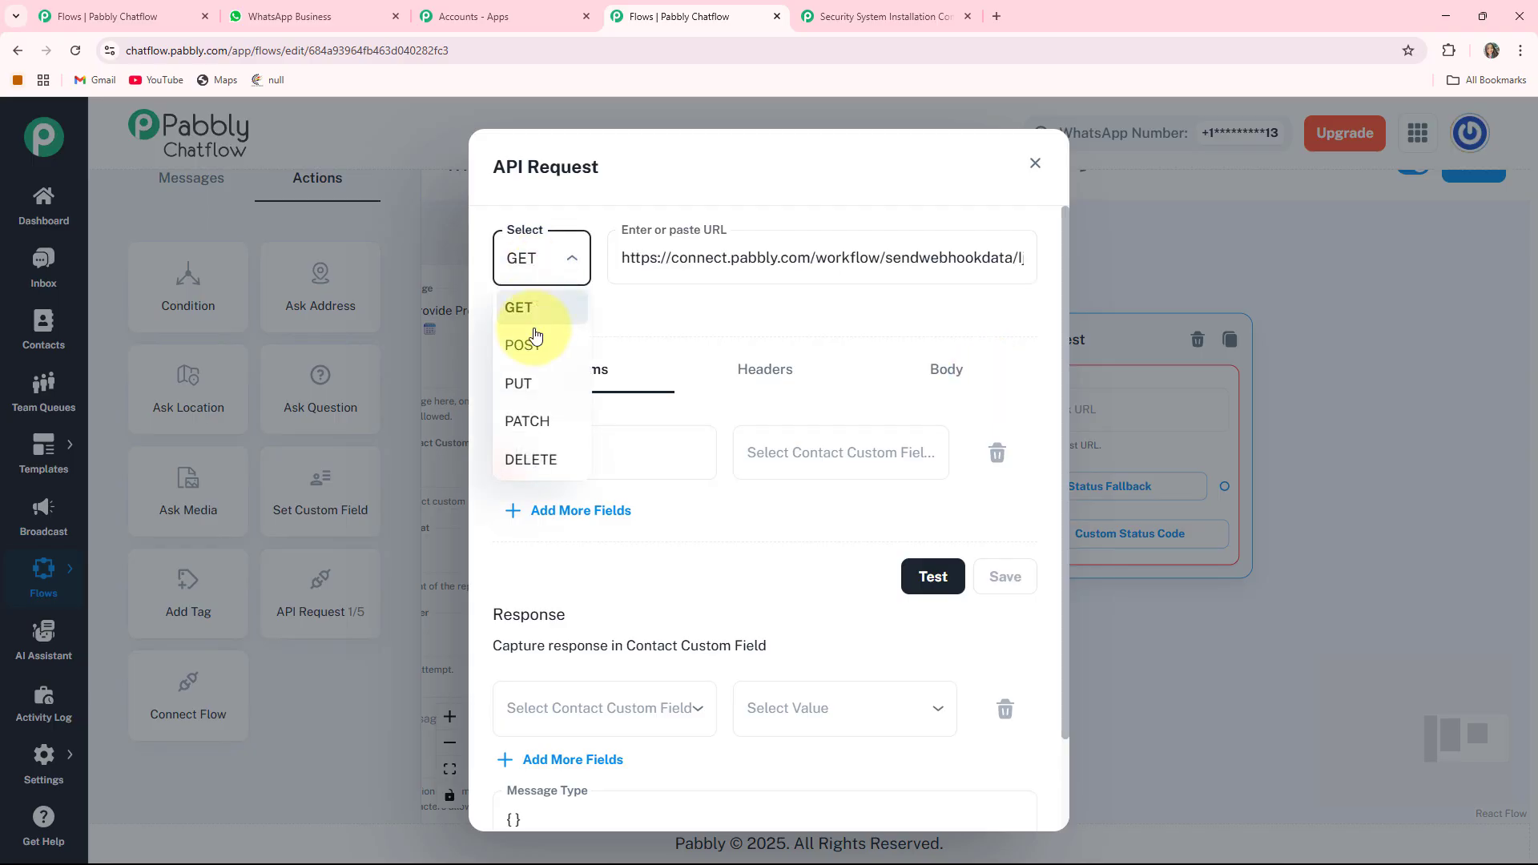
pyautogui.click(536, 362)
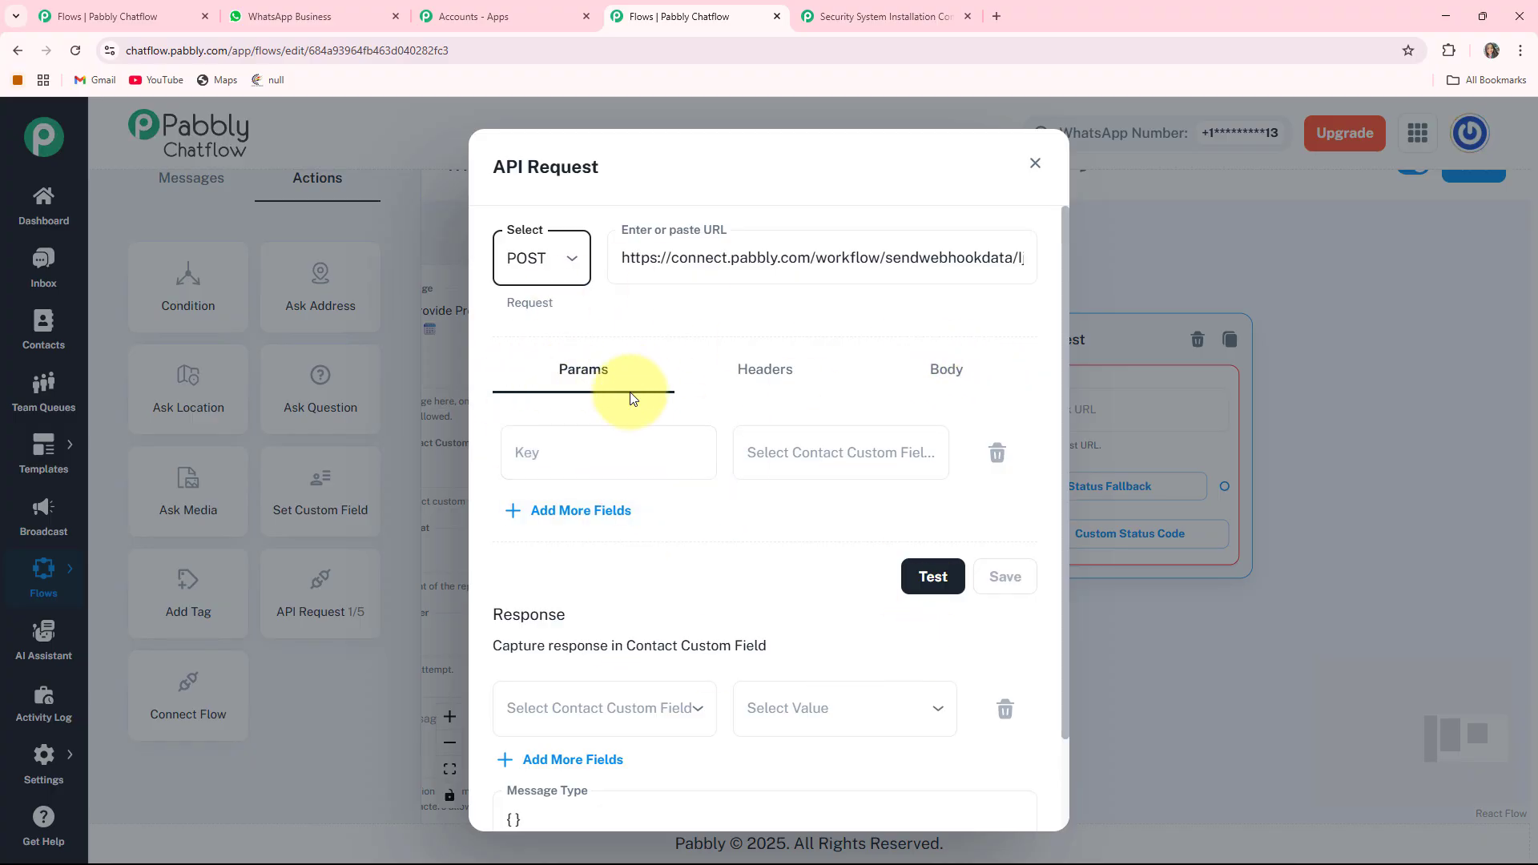
# - Add four params mapped to $FullName, $Address, $Date and $Time
pyautogui.click(866, 460)
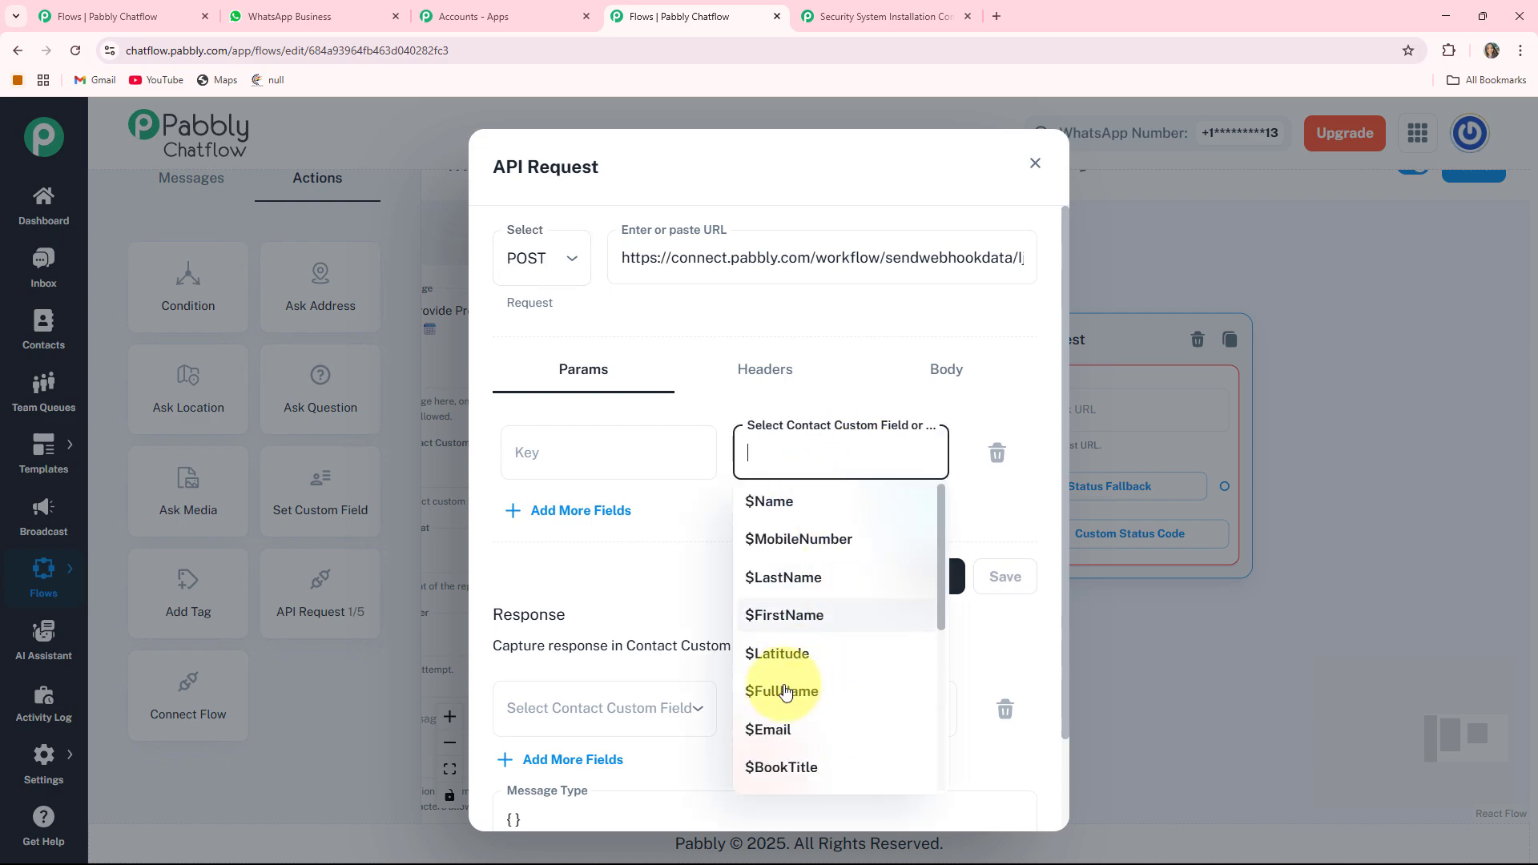
pyautogui.click(881, 689)
pyautogui.click(868, 532)
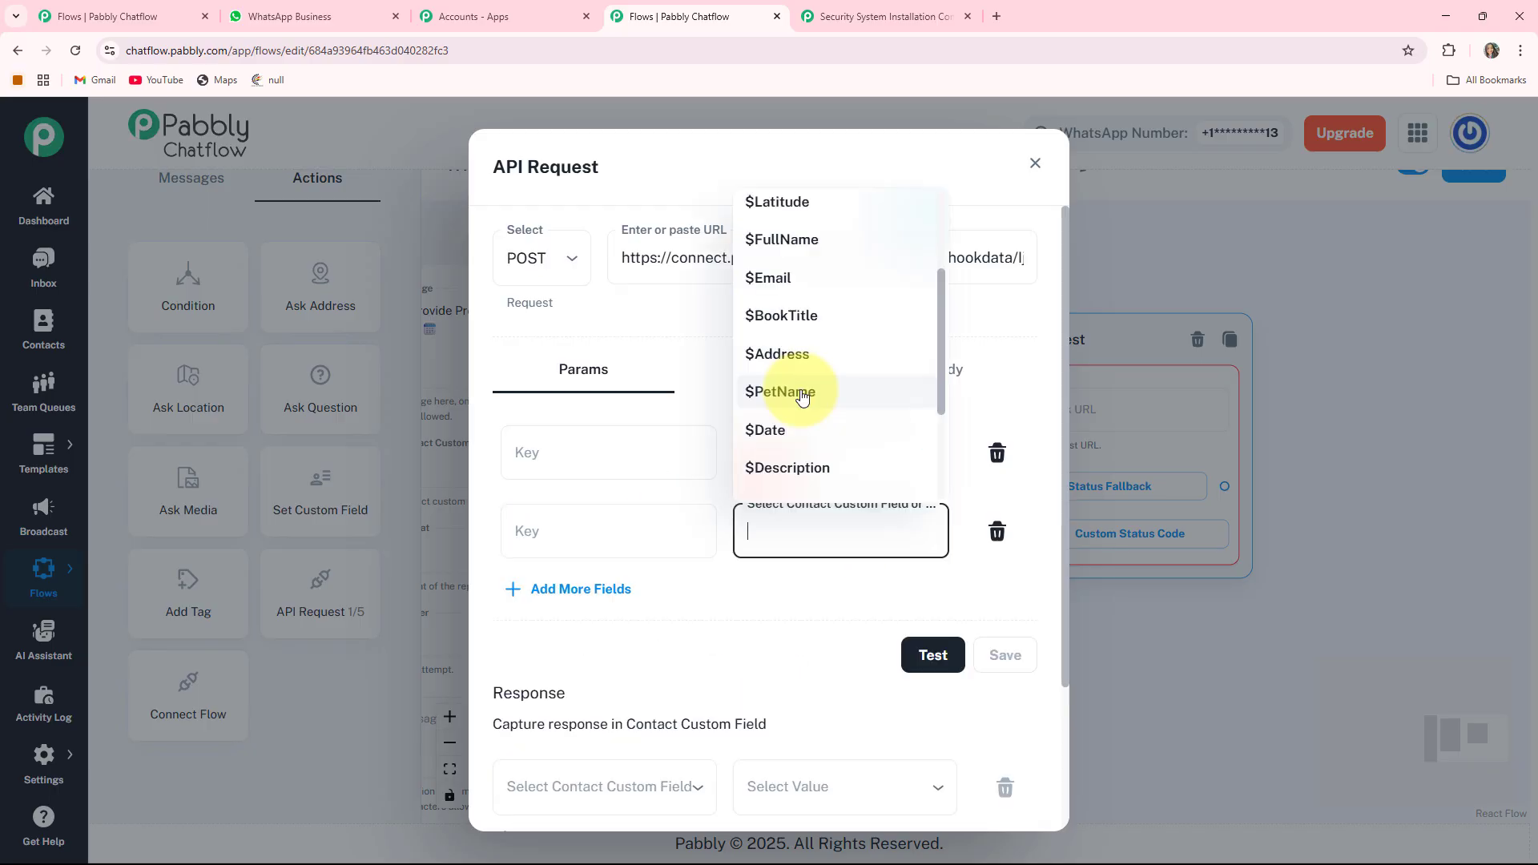
pyautogui.click(806, 356)
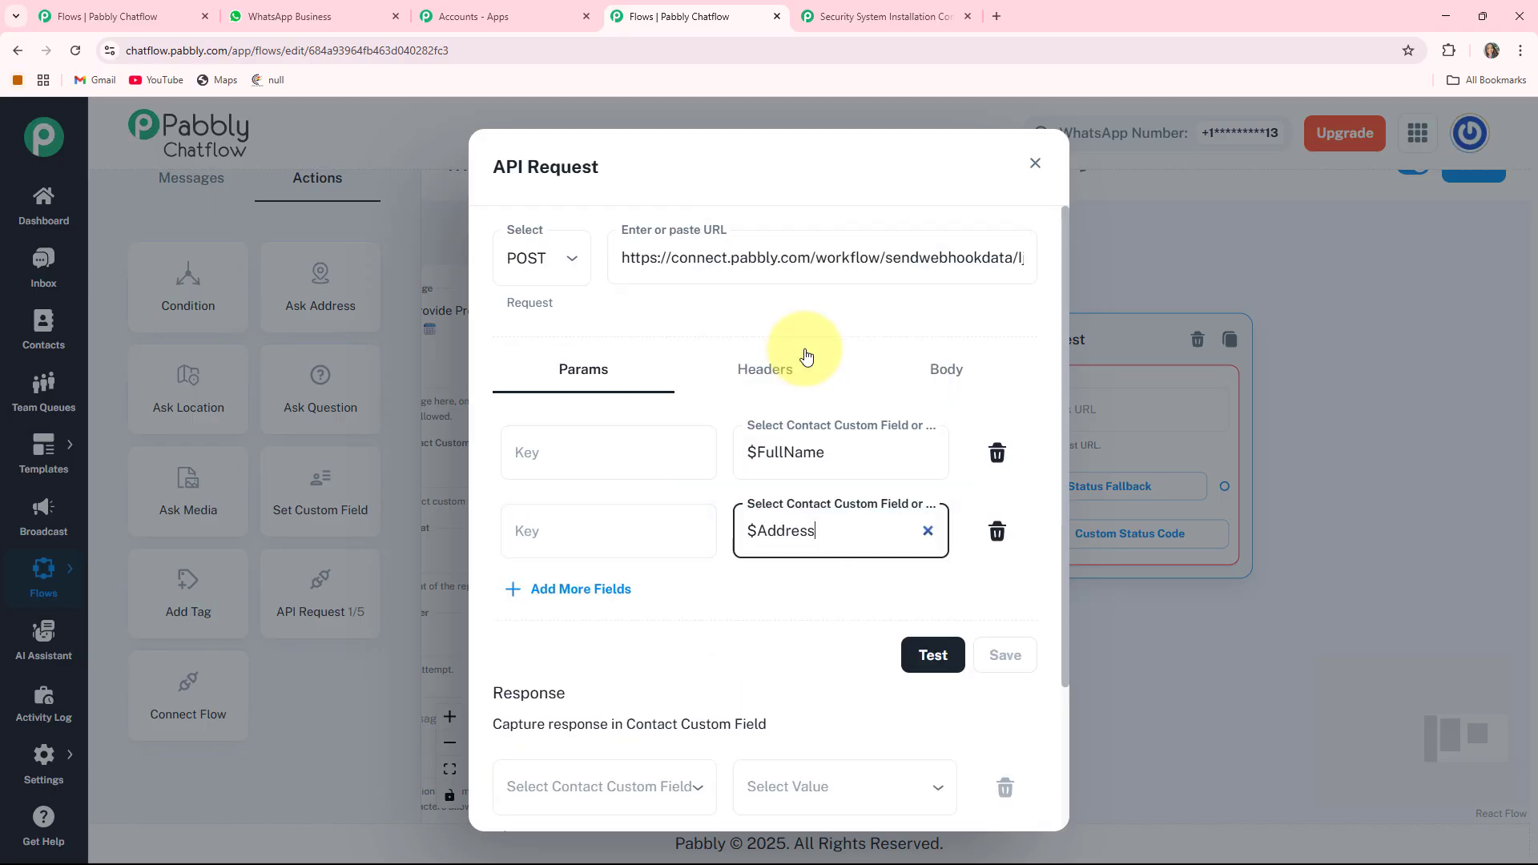
pyautogui.click(557, 596)
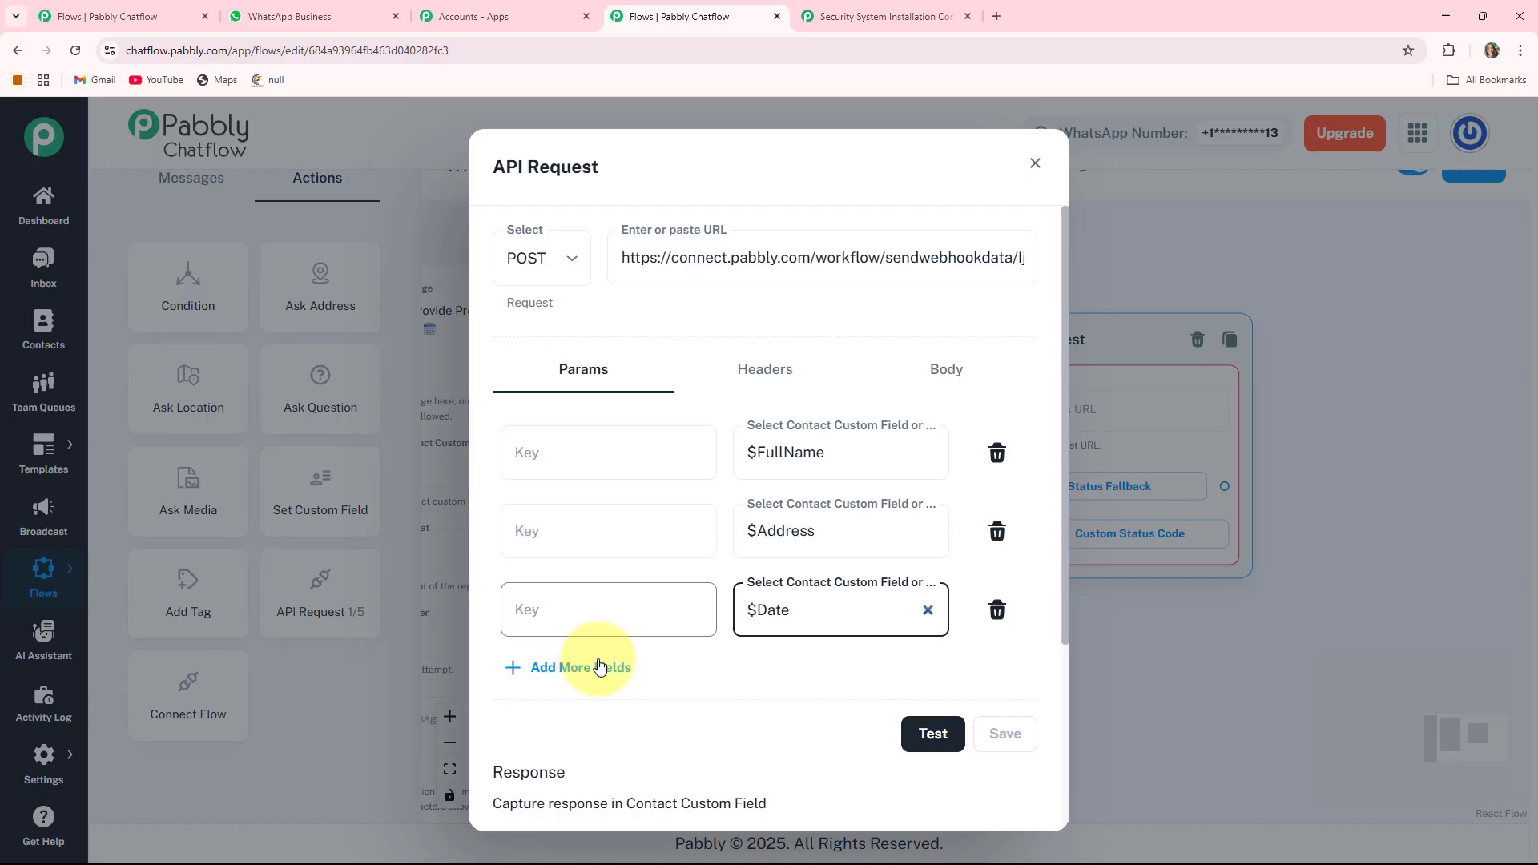
pyautogui.click(599, 666)
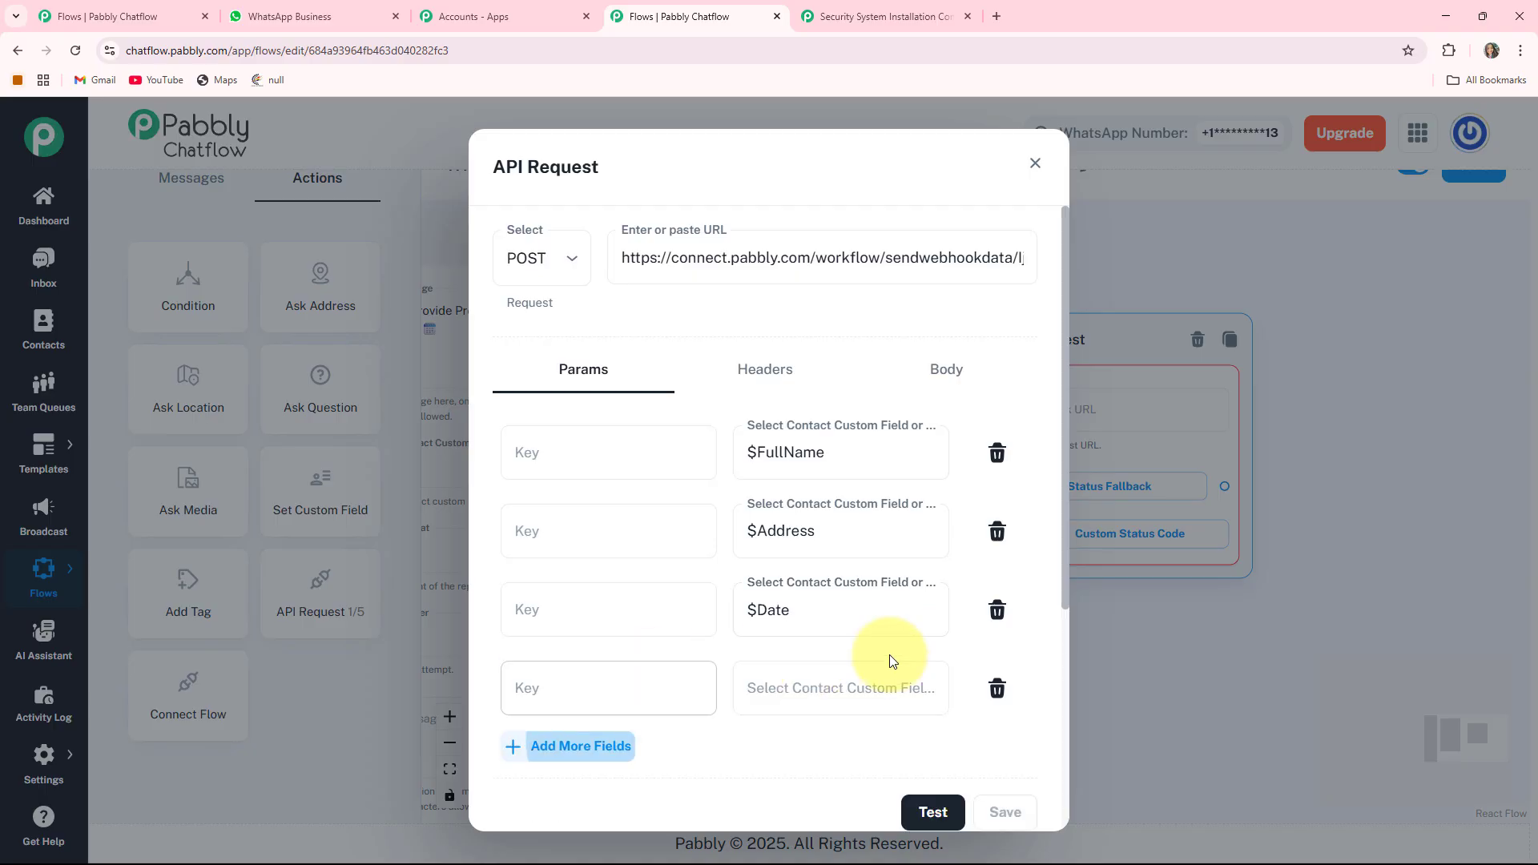
pyautogui.click(801, 688)
pyautogui.click(748, 608)
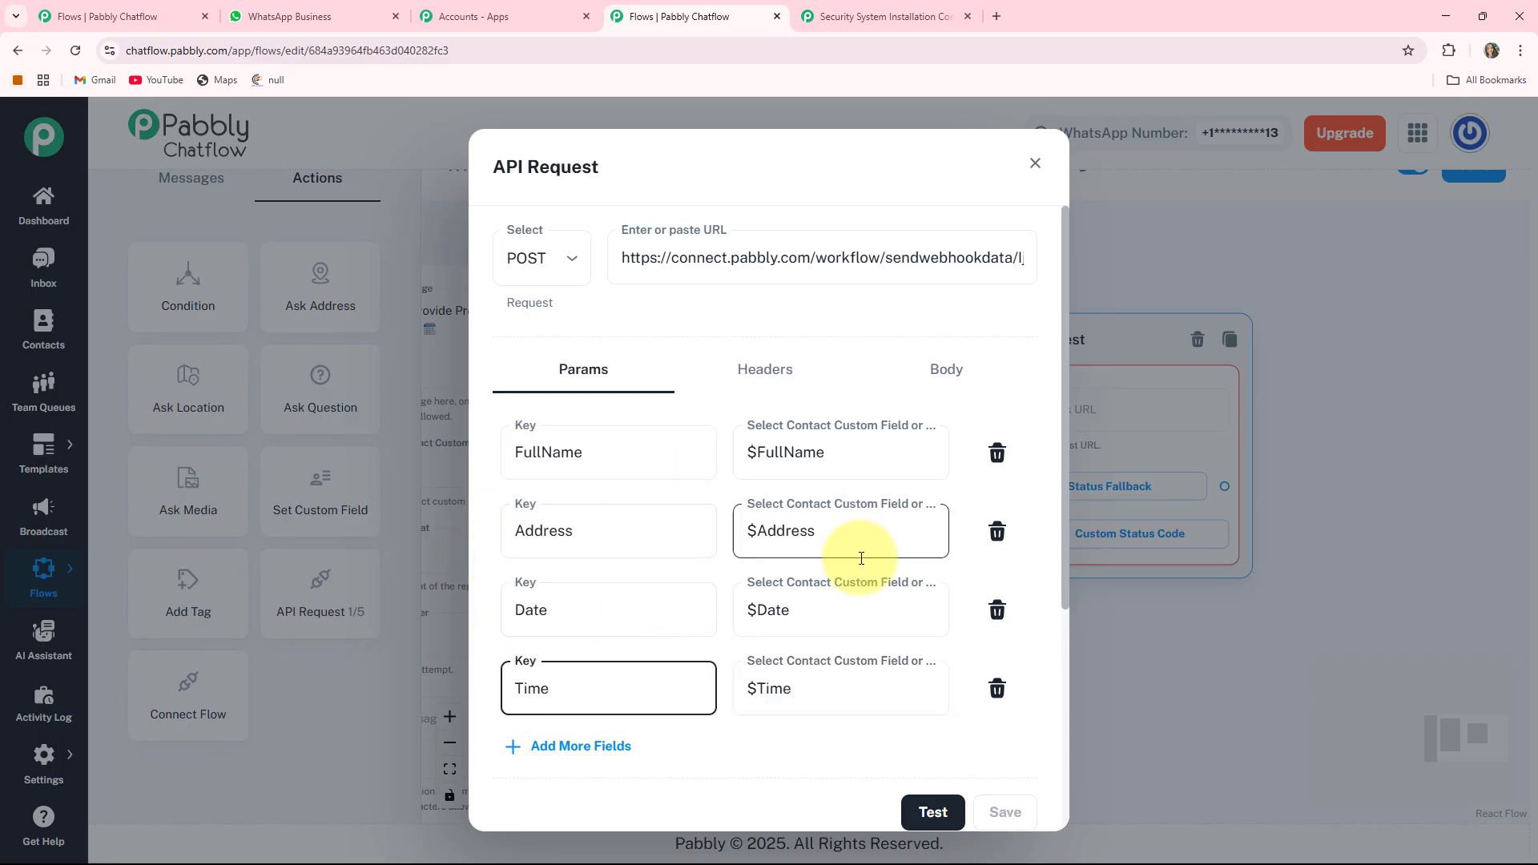
pyautogui.scroll(-2, 857, 532)
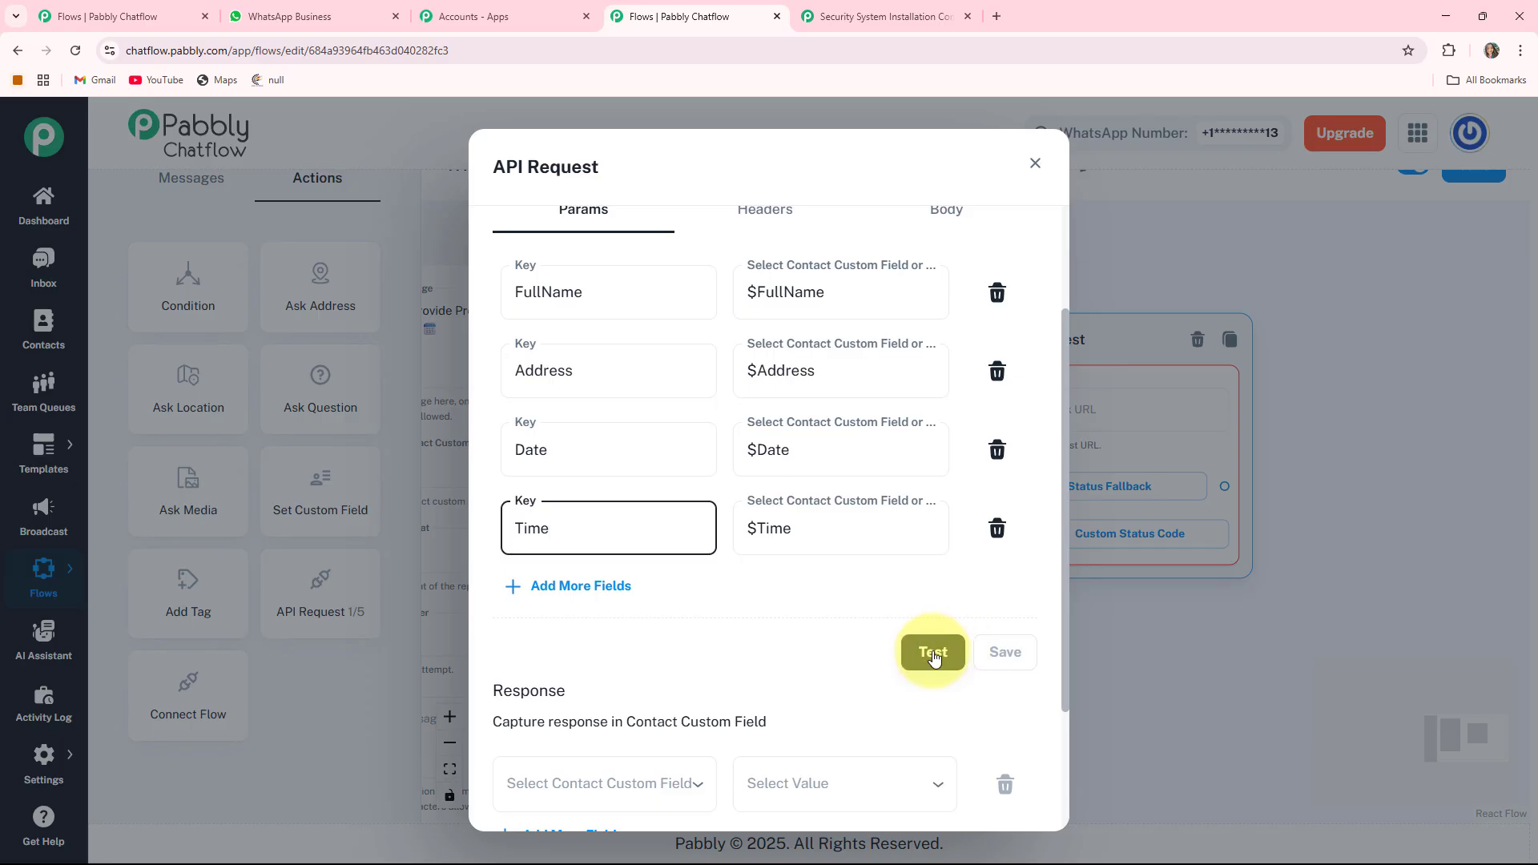
# - Send a test request and check the response captured in Pabbly Connect
pyautogui.click(858, 18)
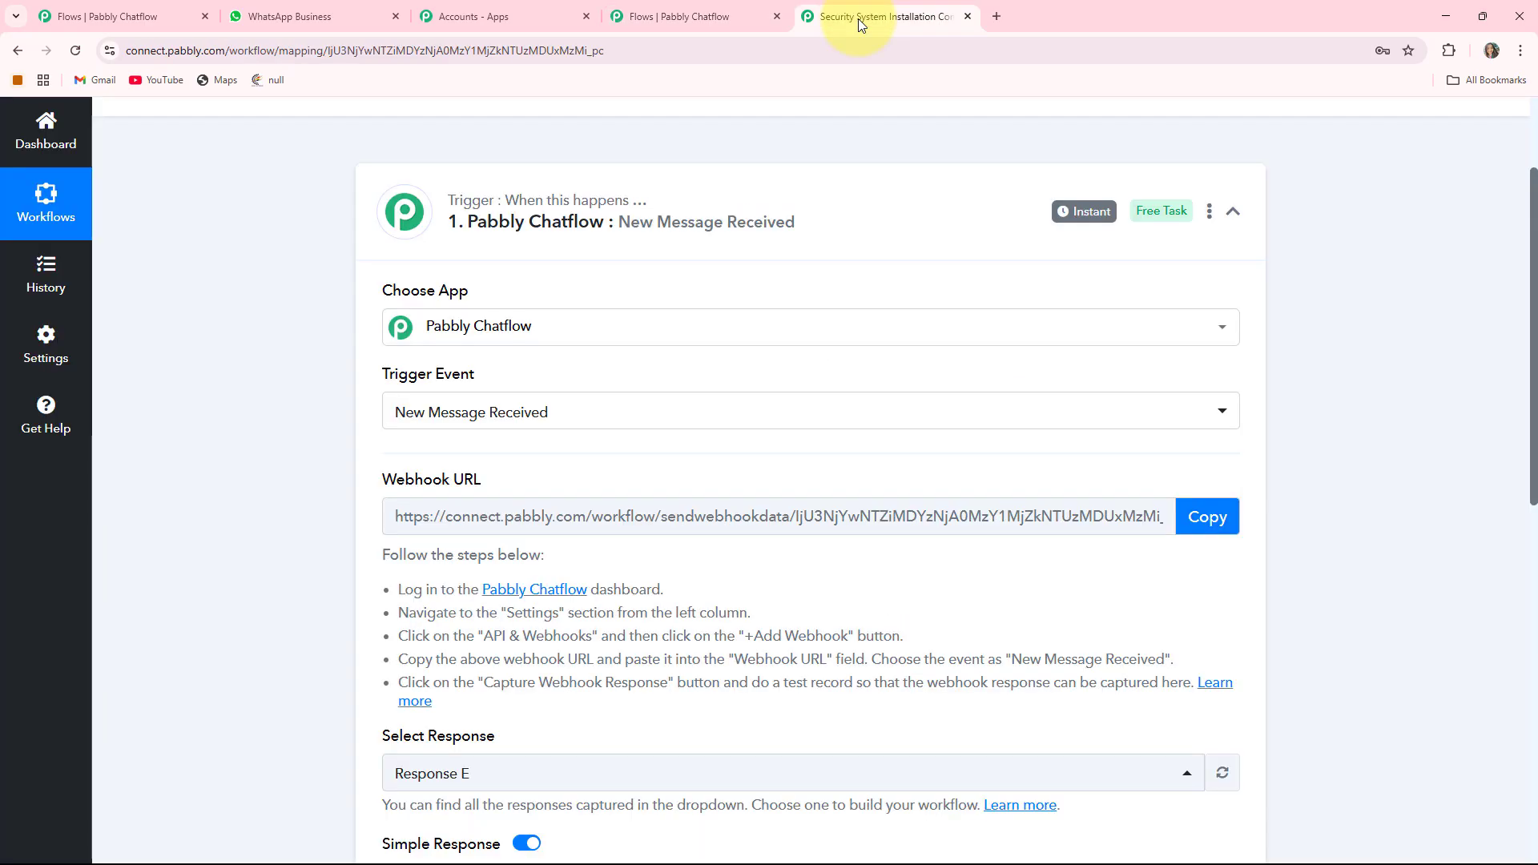
pyautogui.scroll(-3, 916, 280)
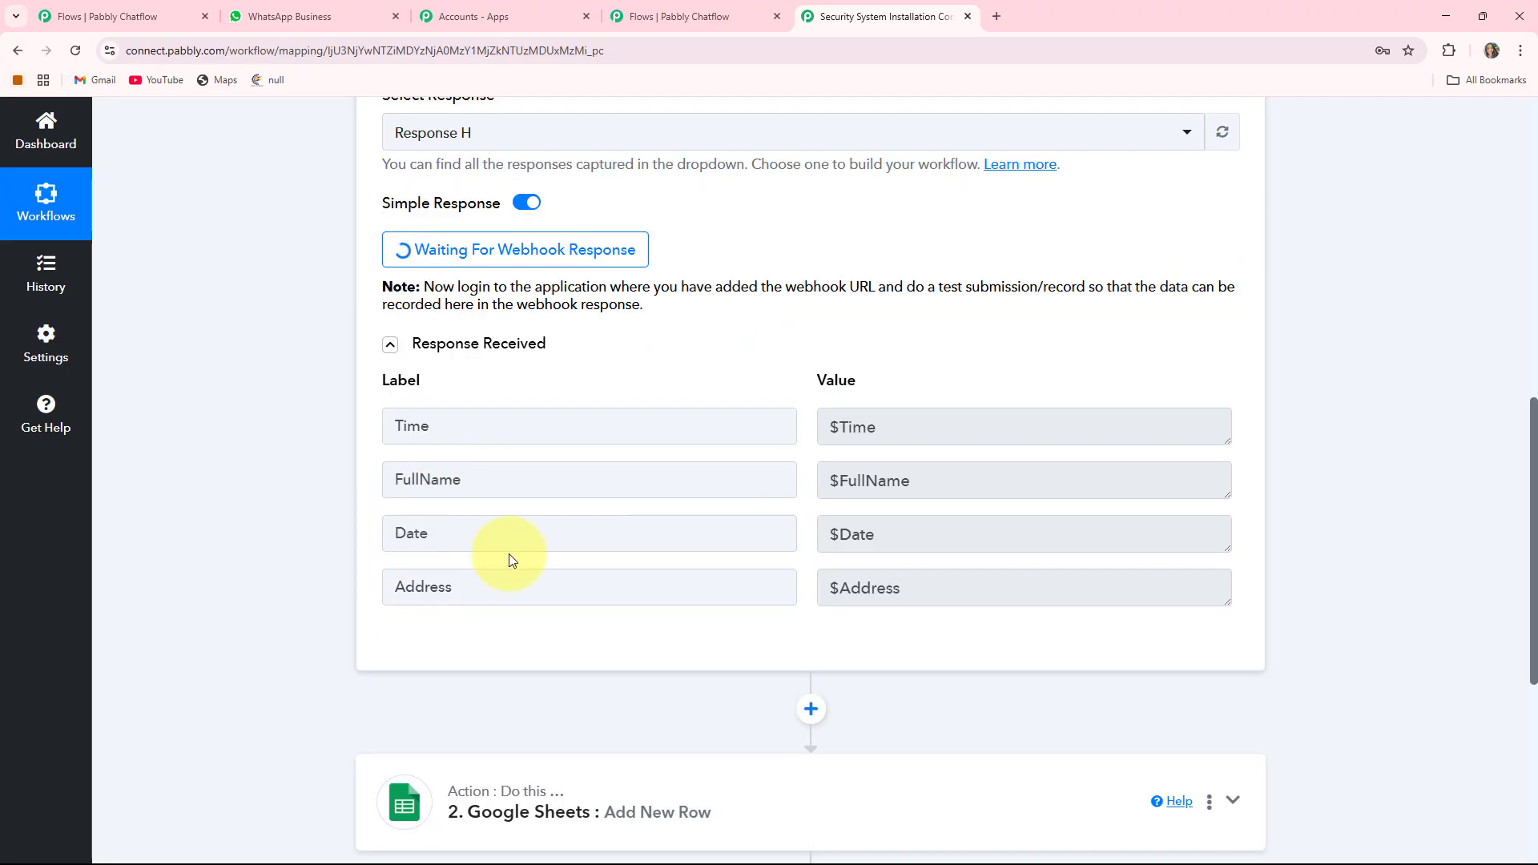
pyautogui.click(687, 16)
pyautogui.click(884, 16)
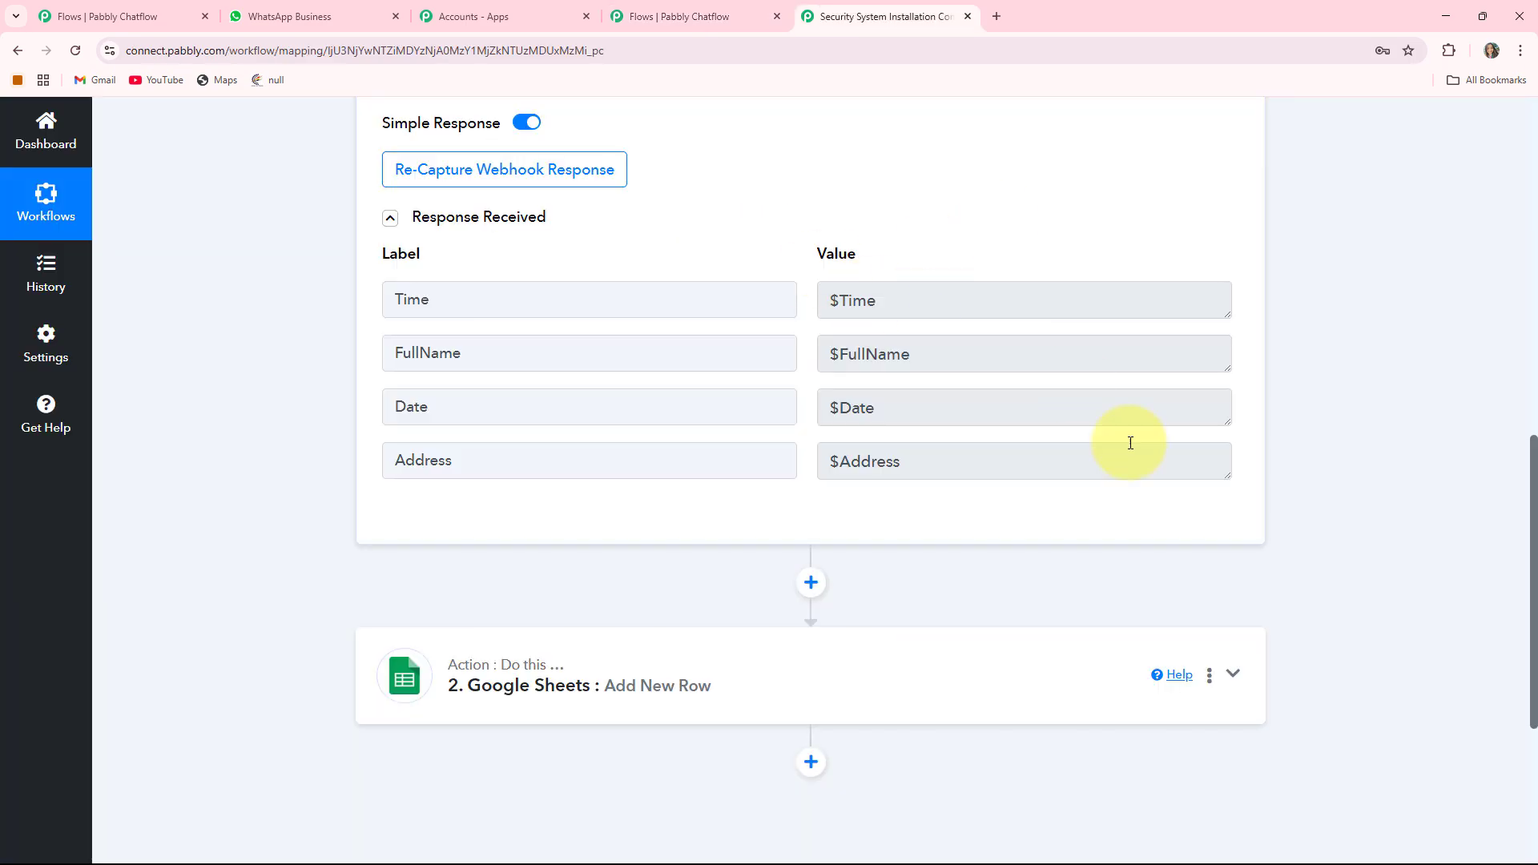
# - Review the Google Sheets Add New Row mappings for Full Name, Address, Booking Date, Time and save
pyautogui.click(1233, 675)
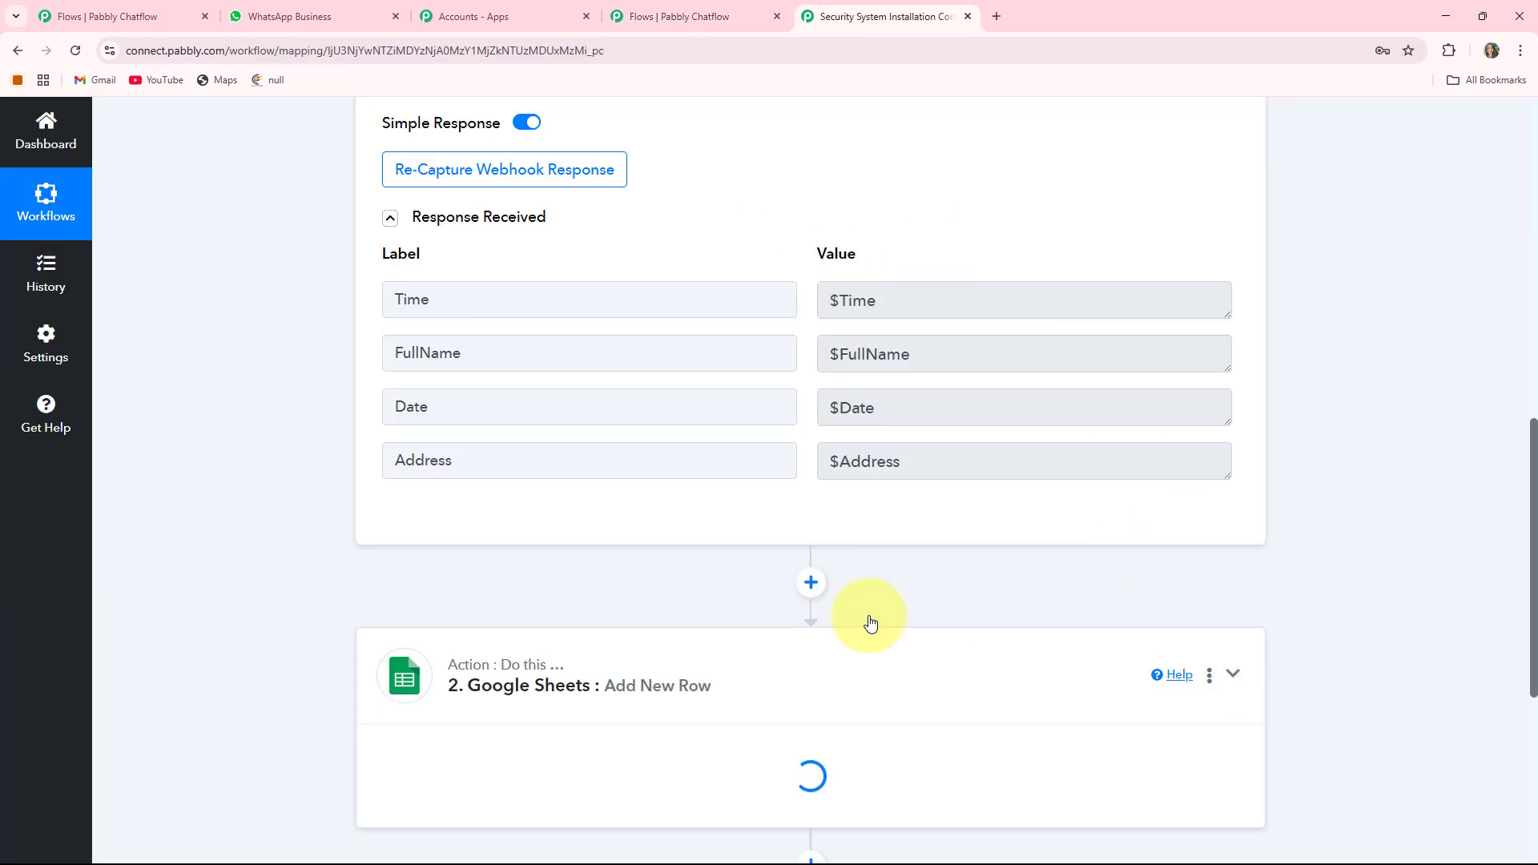
pyautogui.scroll(-3, 342, 358)
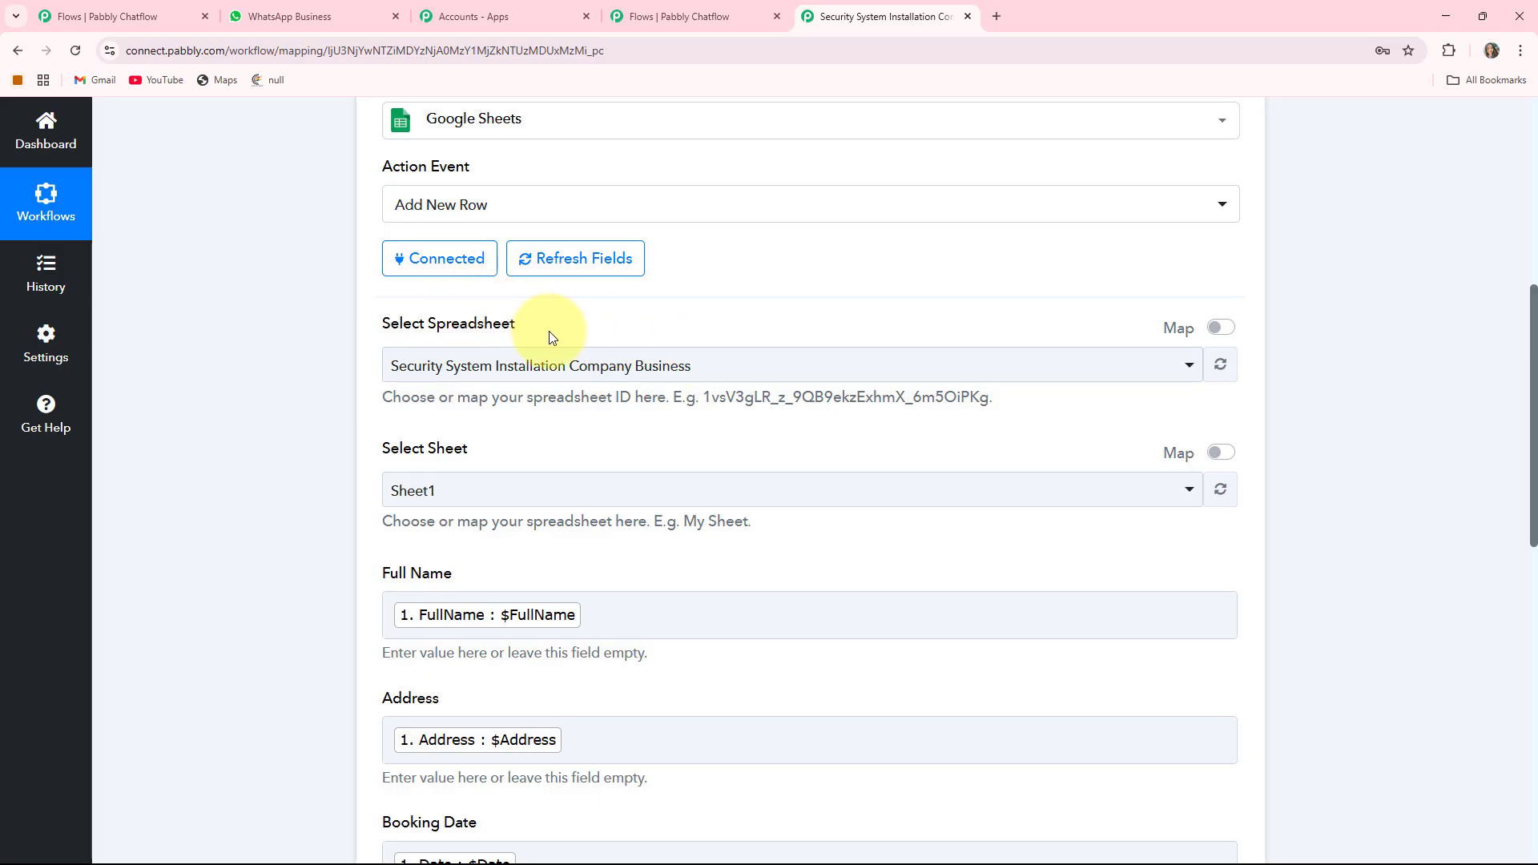
pyautogui.scroll(-4, 707, 482)
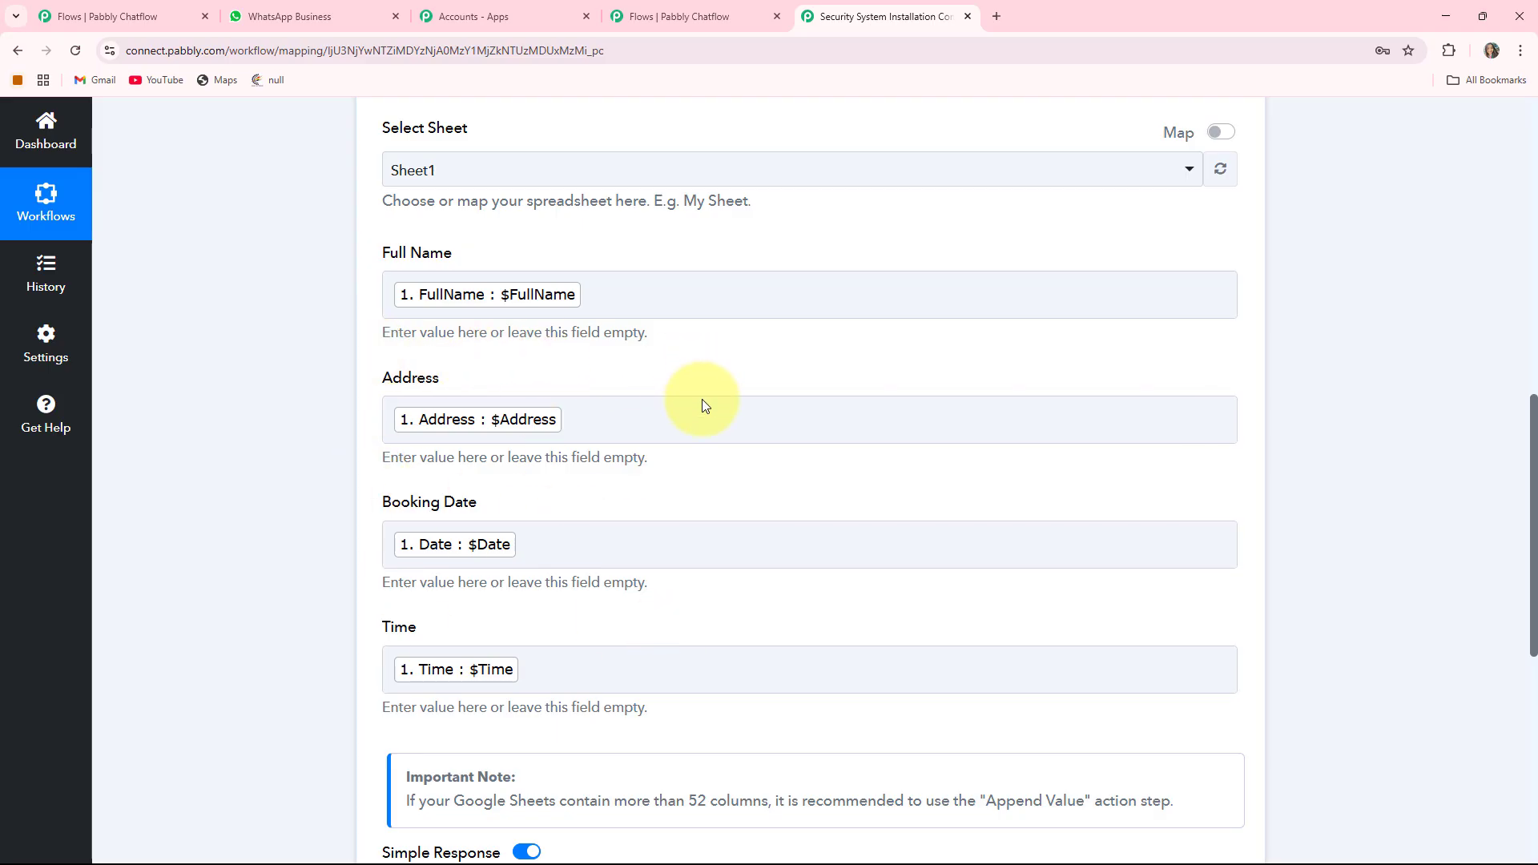
pyautogui.scroll(5, 702, 398)
pyautogui.scroll(-5, 532, 687)
pyautogui.scroll(6, 587, 474)
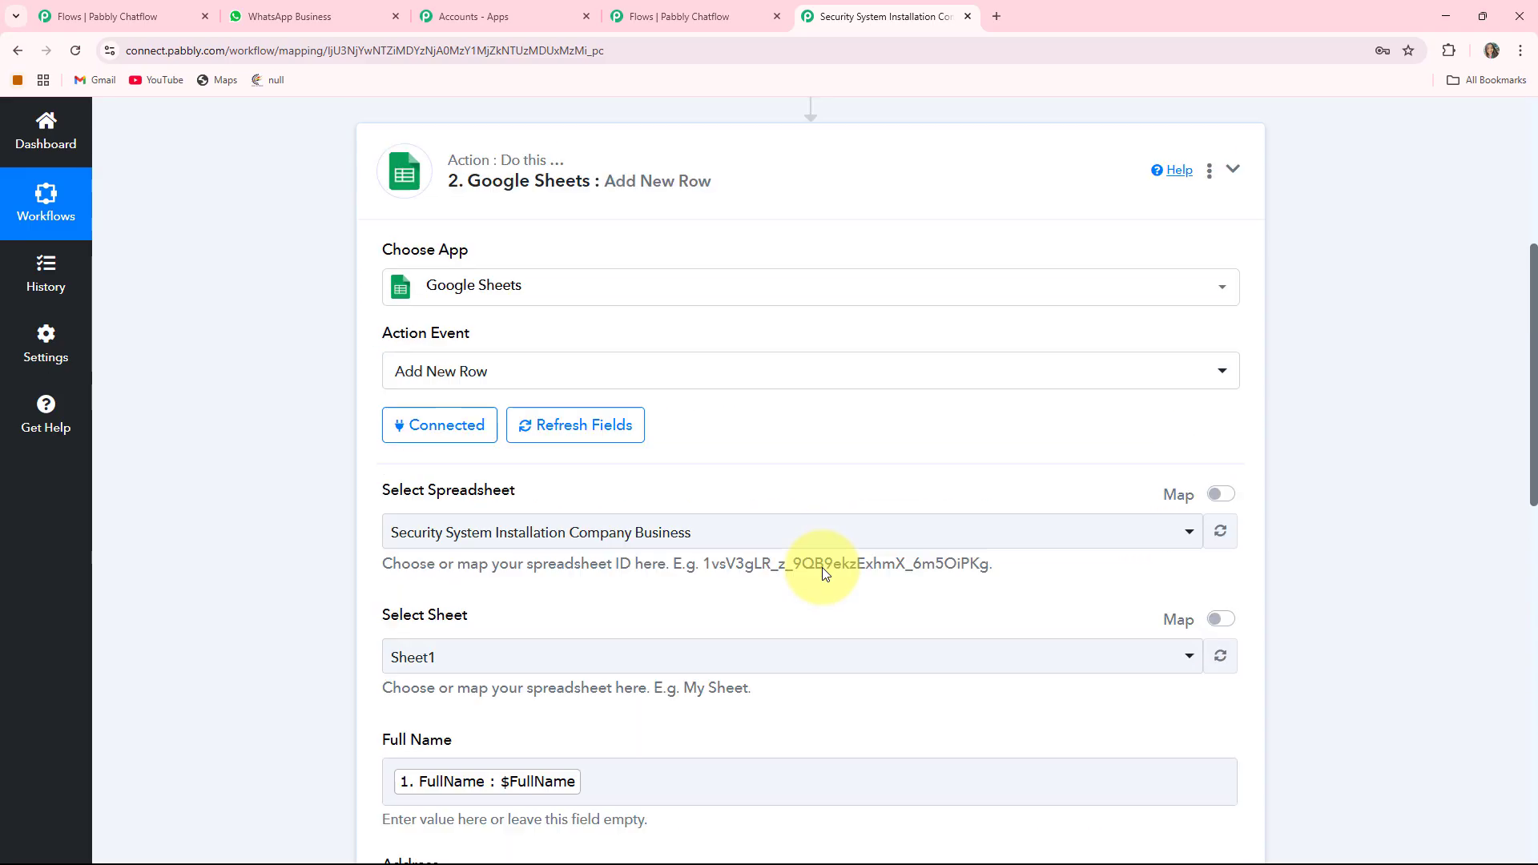
pyautogui.scroll(5, 824, 566)
pyautogui.scroll(-10, 840, 353)
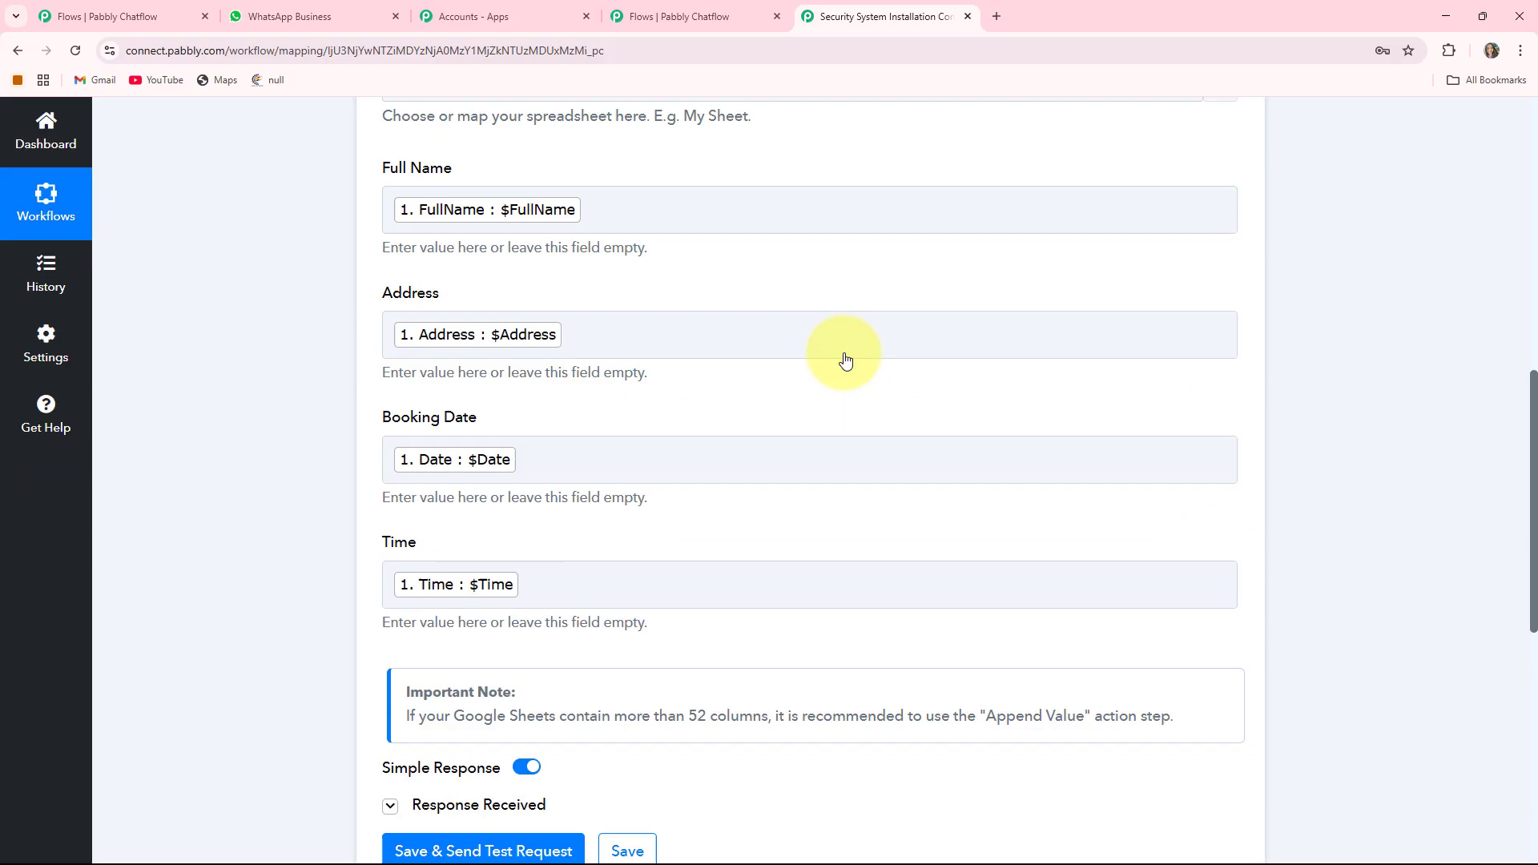
pyautogui.scroll(-4, 845, 360)
pyautogui.click(632, 533)
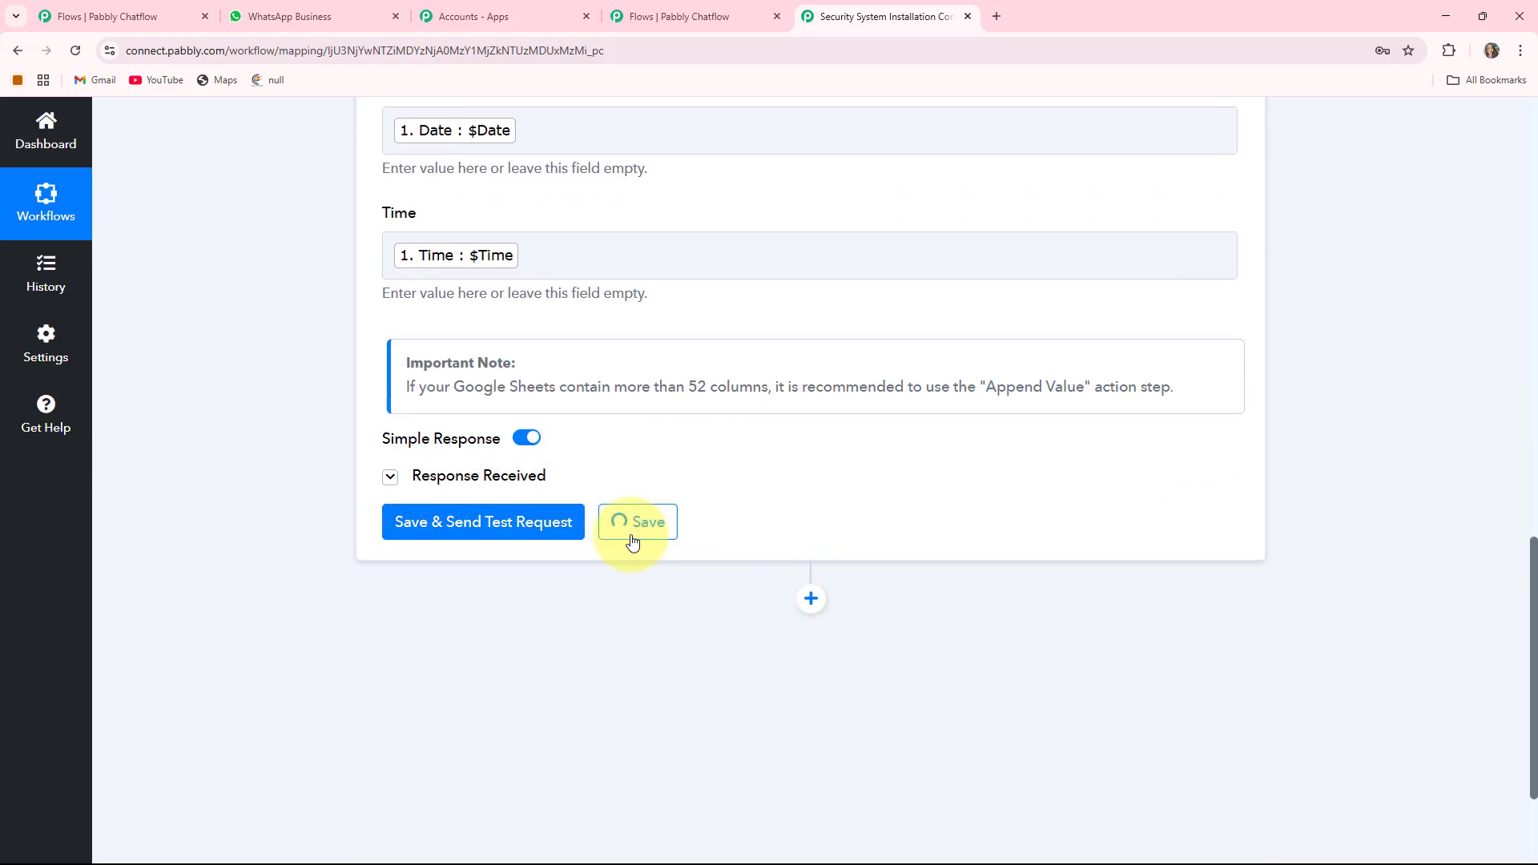
pyautogui.scroll(3, 823, 436)
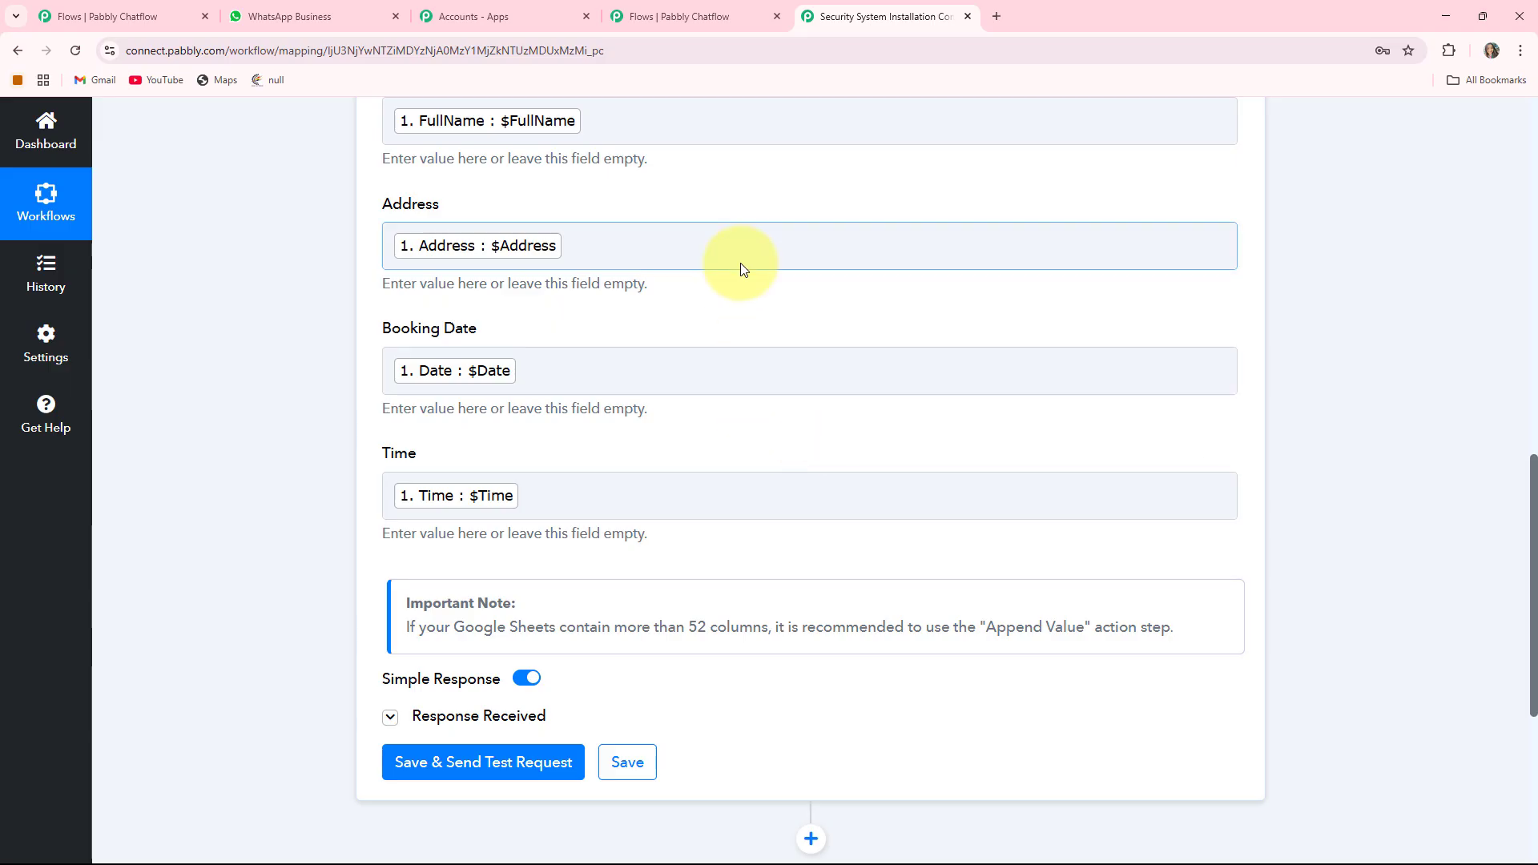
# - Close the tested API Request settings in Pabbly Chatflow
pyautogui.click(685, 10)
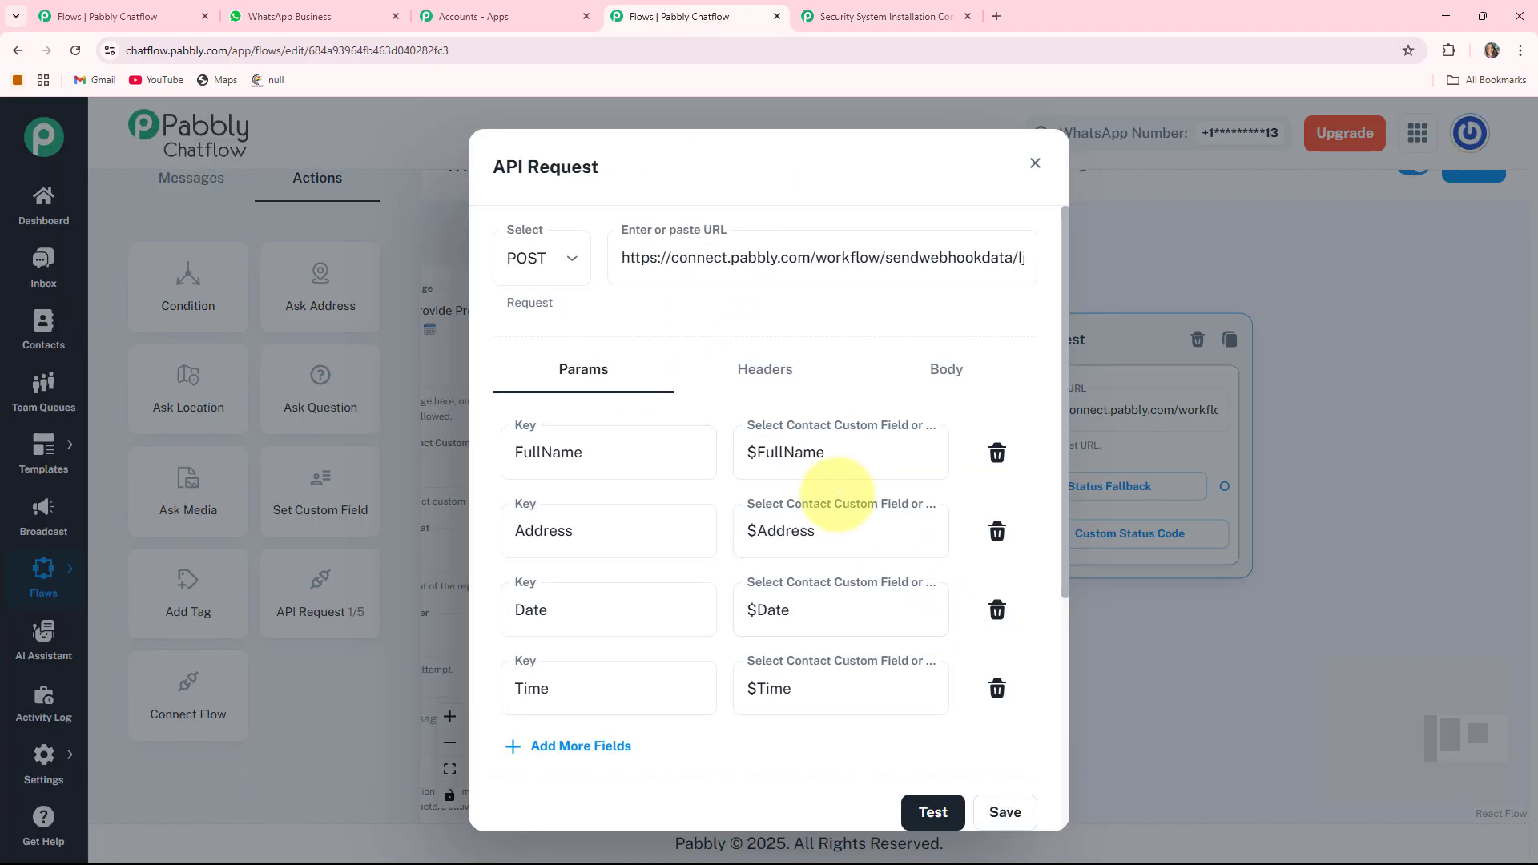
pyautogui.scroll(-4, 921, 480)
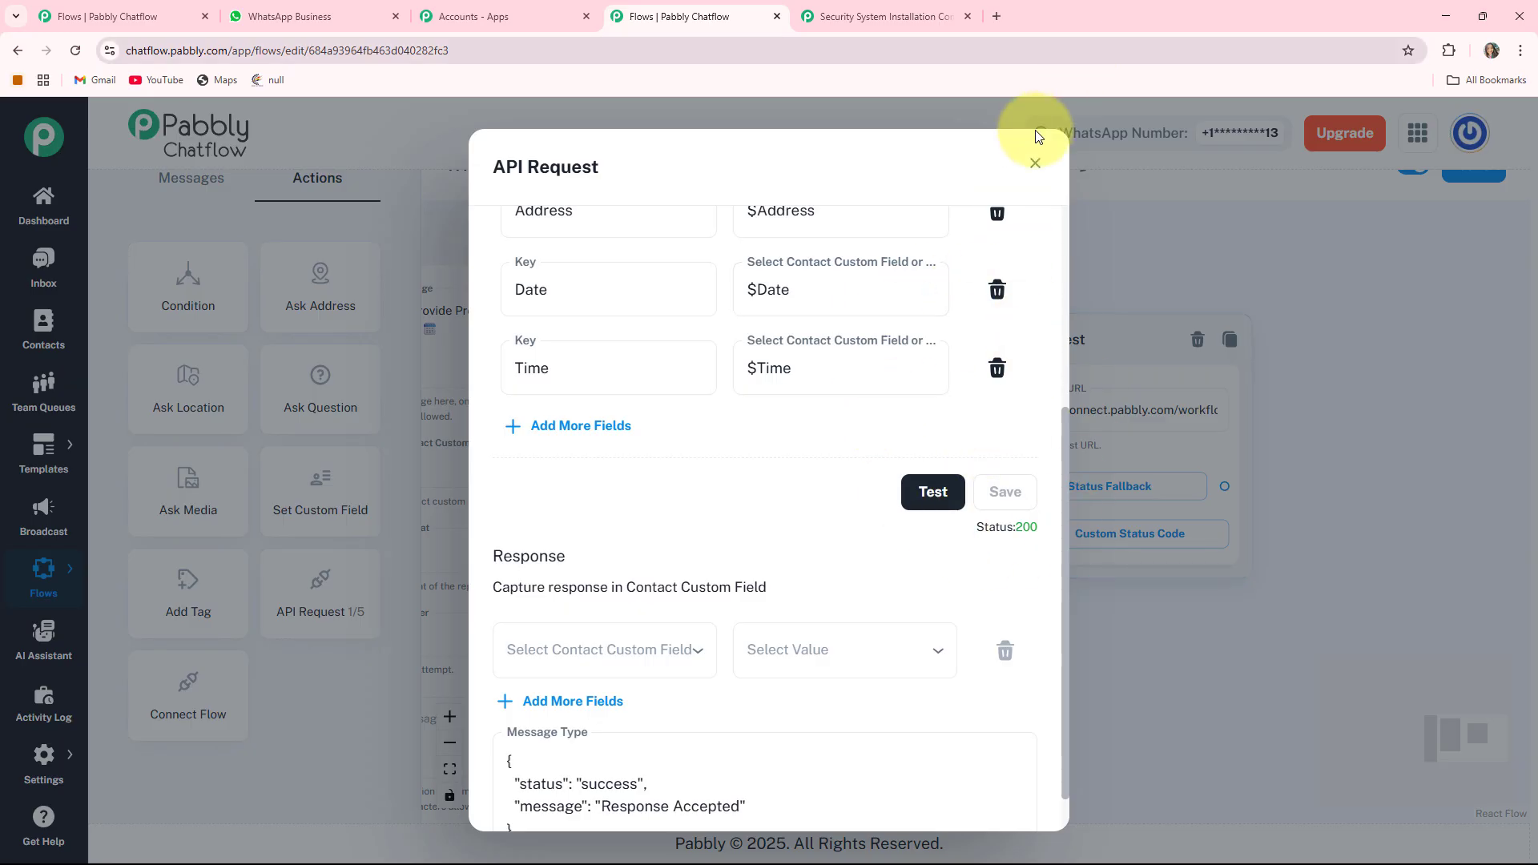
pyautogui.click(1034, 162)
# - Connect the time question's output to the API Request node
pyautogui.moveTo(907, 360); pyautogui.dragTo(938, 441)
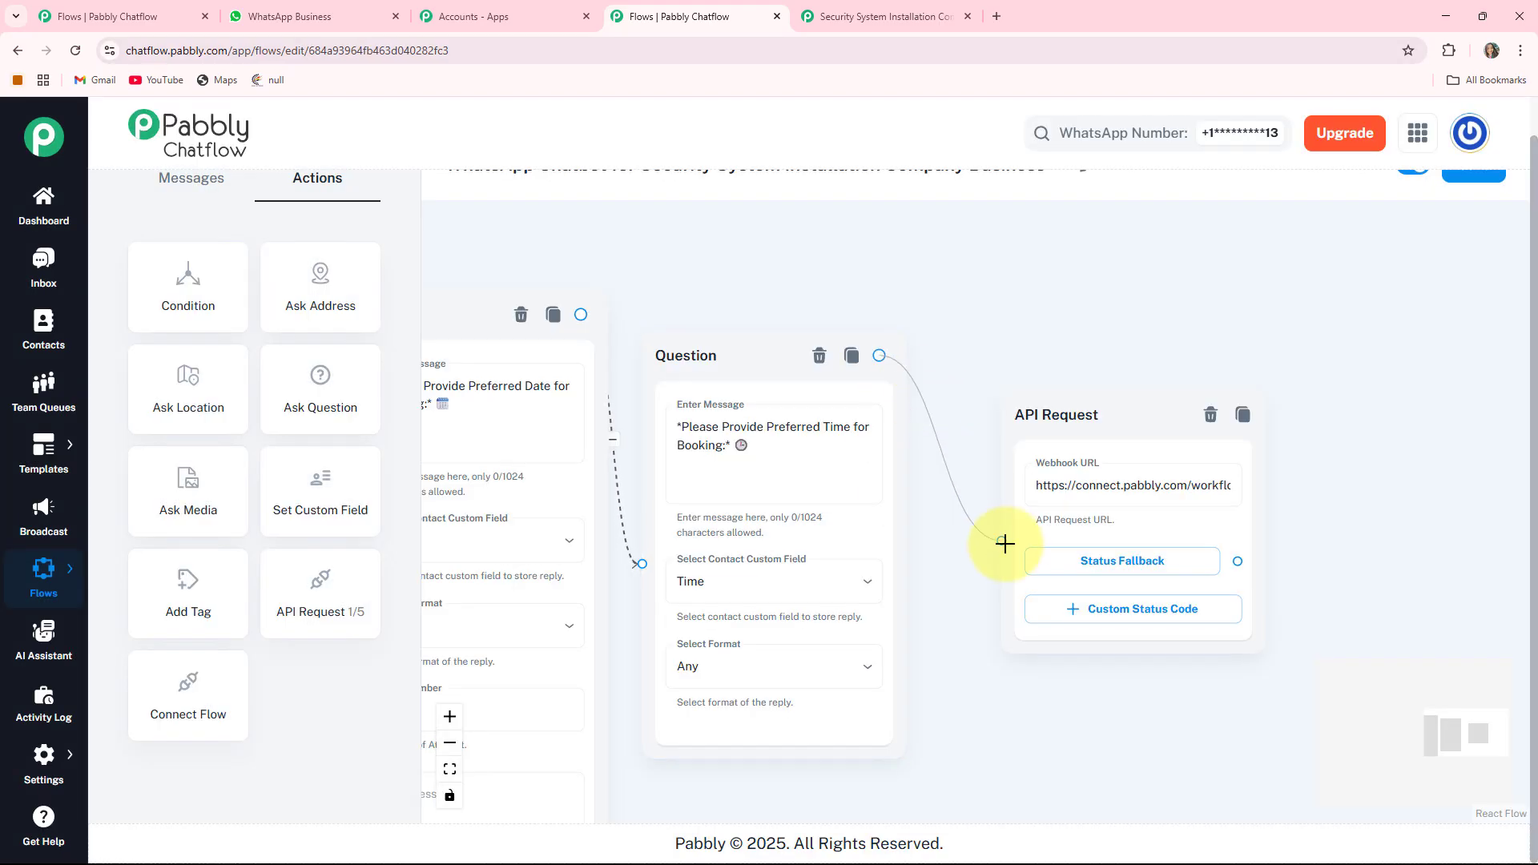
pyautogui.moveTo(1004, 542); pyautogui.dragTo(1001, 543)
pyautogui.scroll(-2, 999, 656)
pyautogui.scroll(-2, 1172, 372)
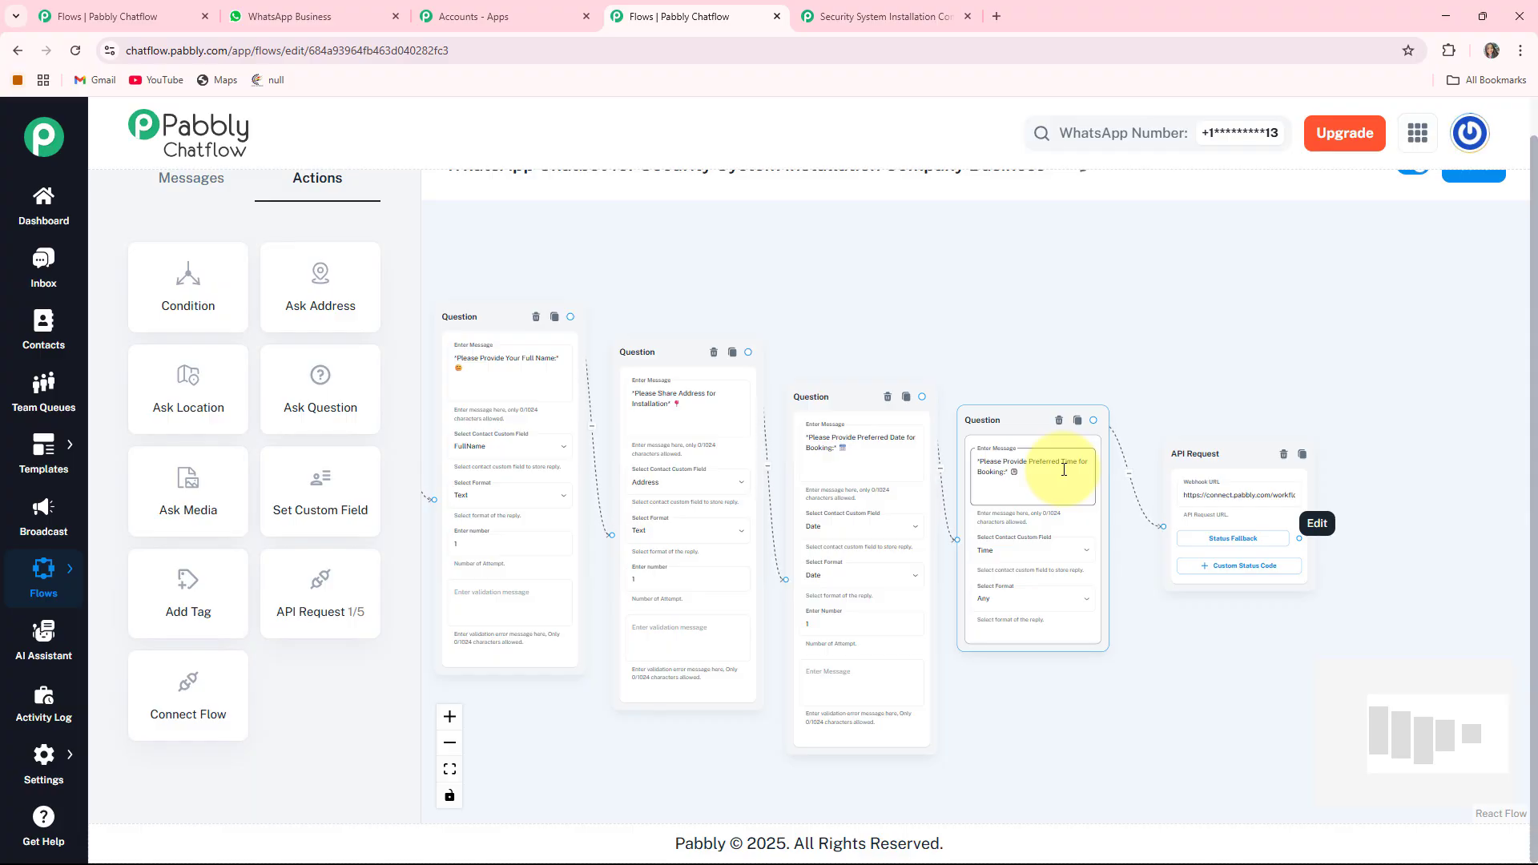
pyautogui.moveTo(1389, 523); pyautogui.dragTo(1181, 465)
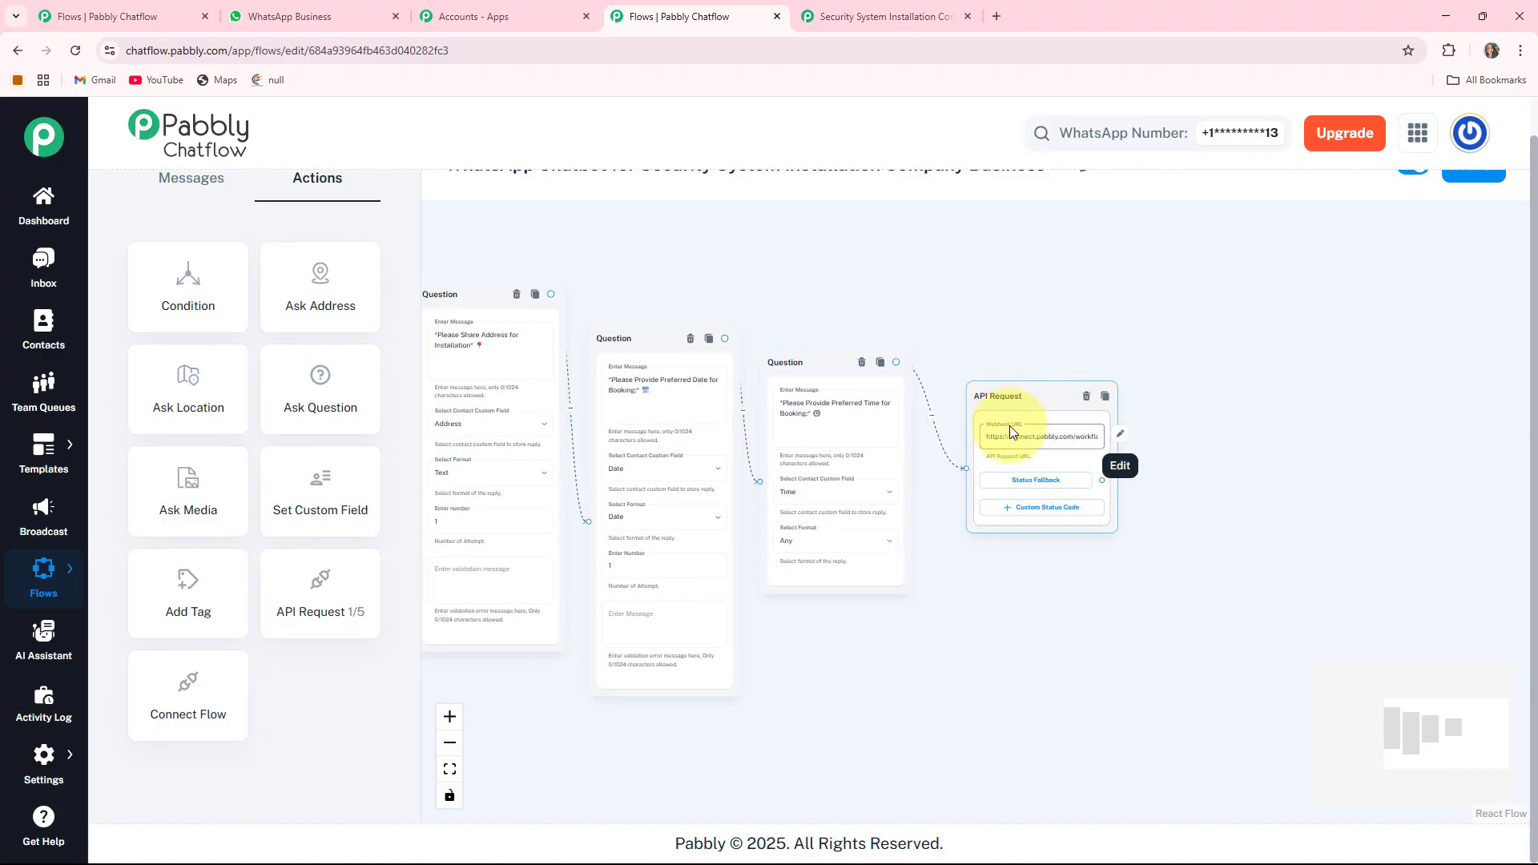
pyautogui.moveTo(1110, 257); pyautogui.dragTo(1005, 242)
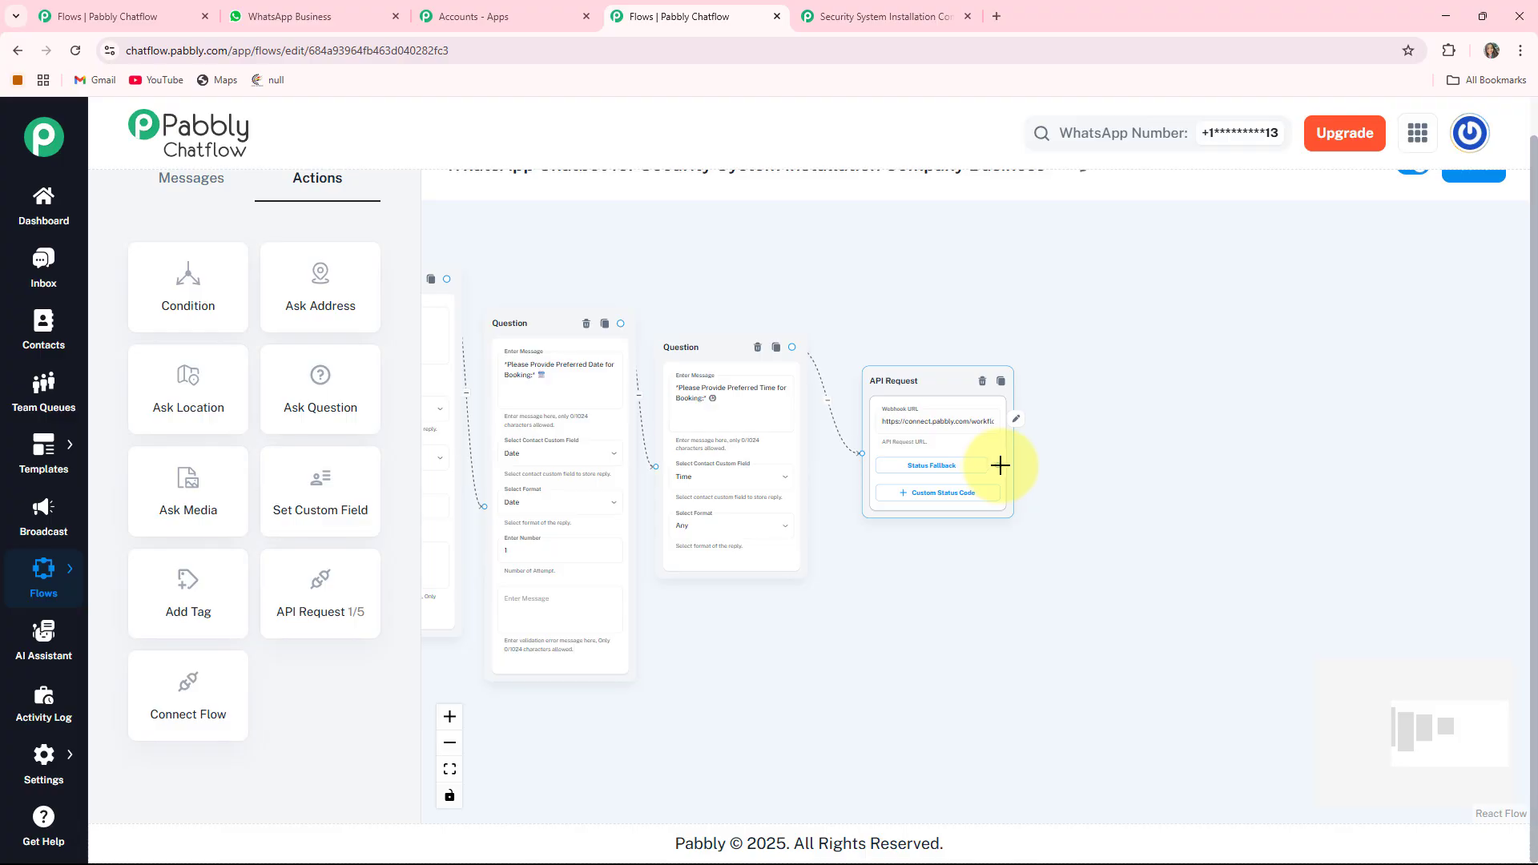
# - Add a Text + Button message linked from the API Request's Status Fallback
pyautogui.moveTo(1161, 340); pyautogui.dragTo(1163, 341)
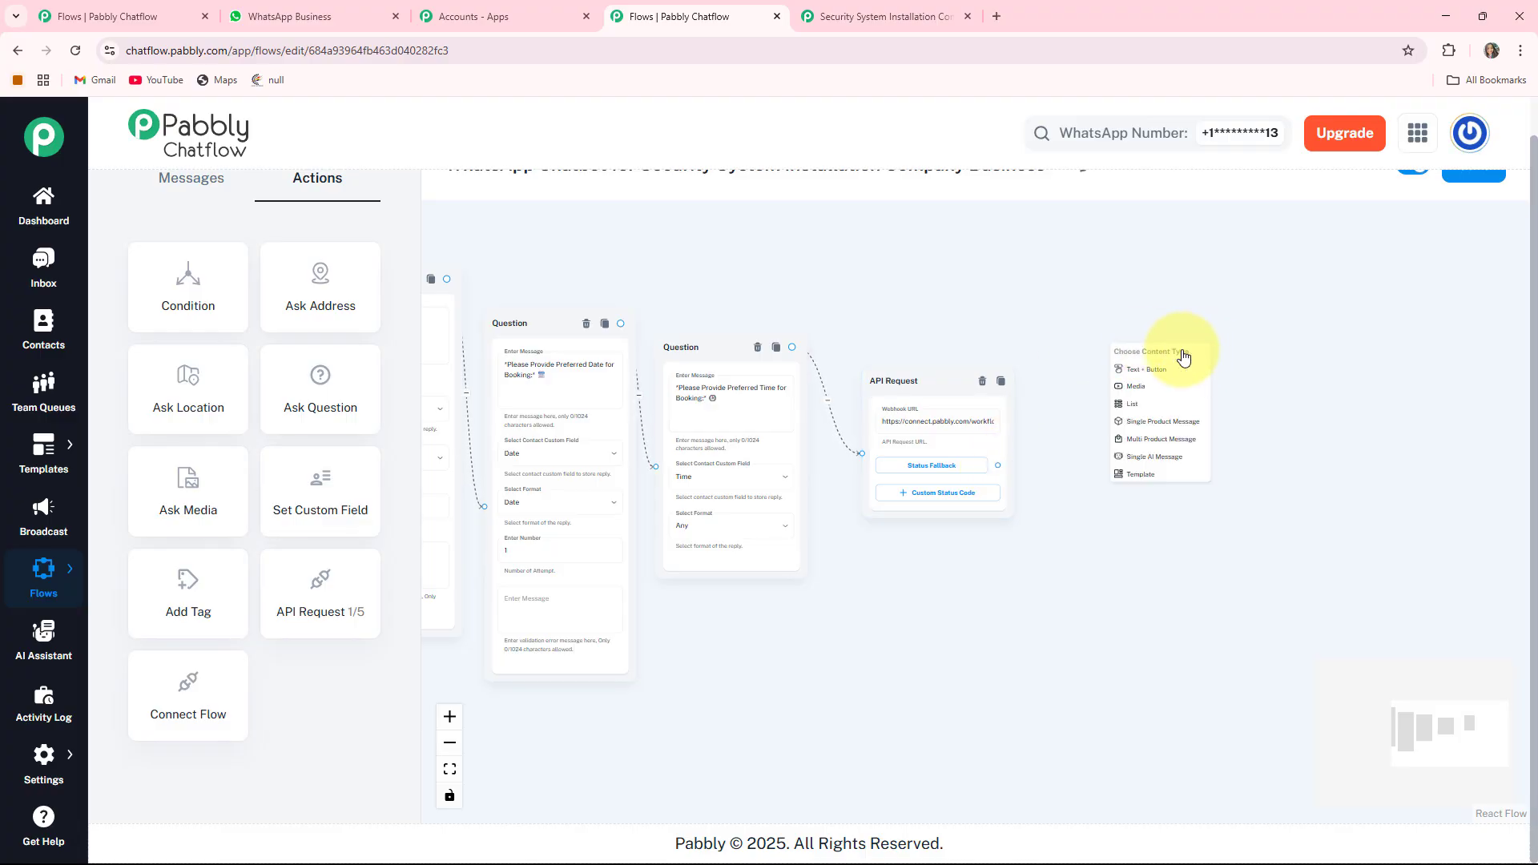
pyautogui.click(1161, 371)
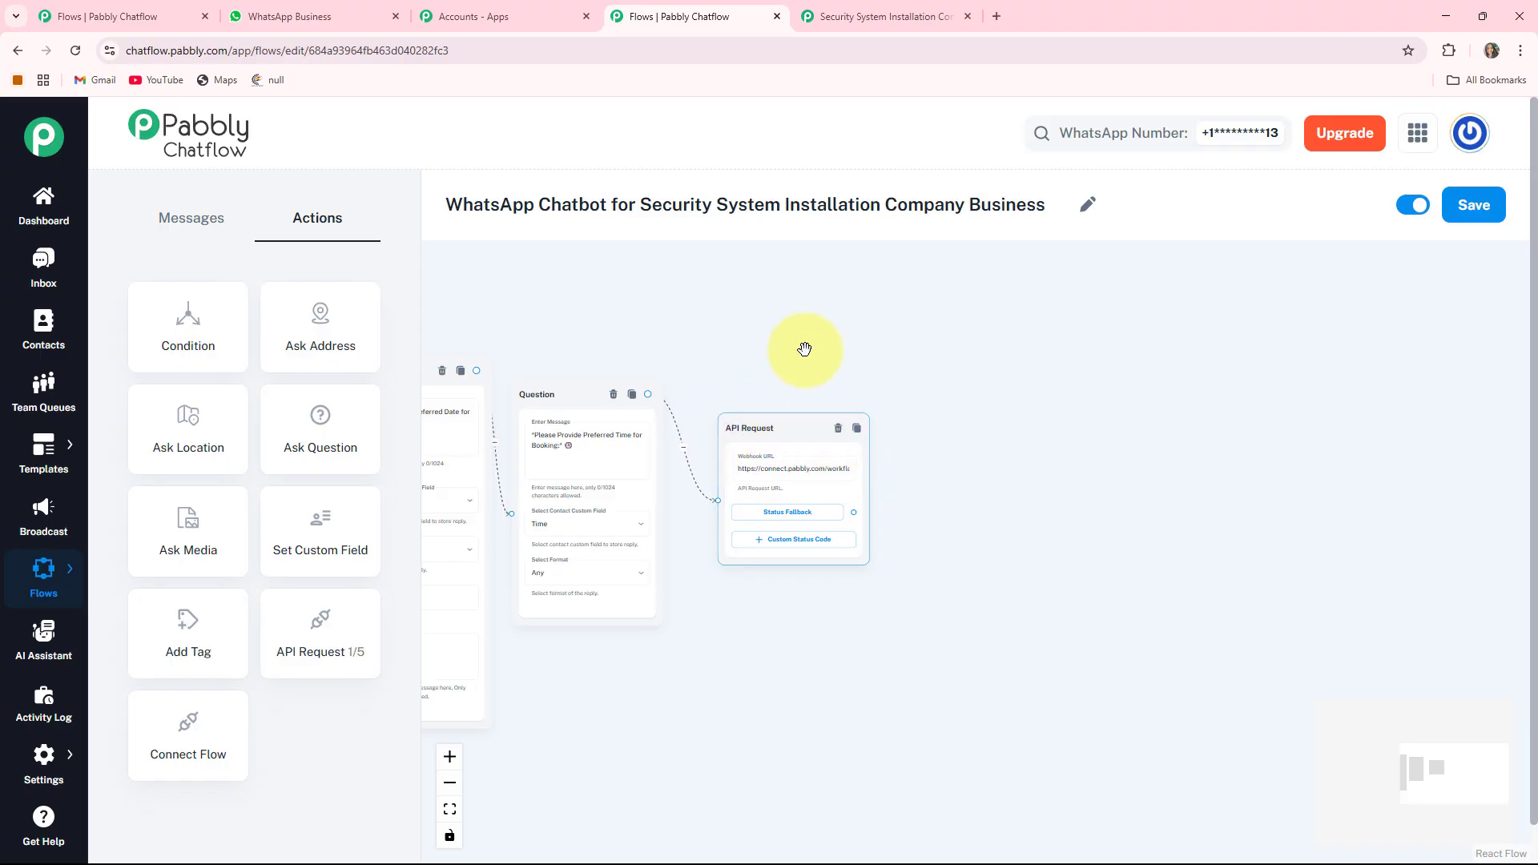
pyautogui.moveTo(877, 543); pyautogui.dragTo(838, 413)
pyautogui.moveTo(885, 352); pyautogui.dragTo(881, 358)
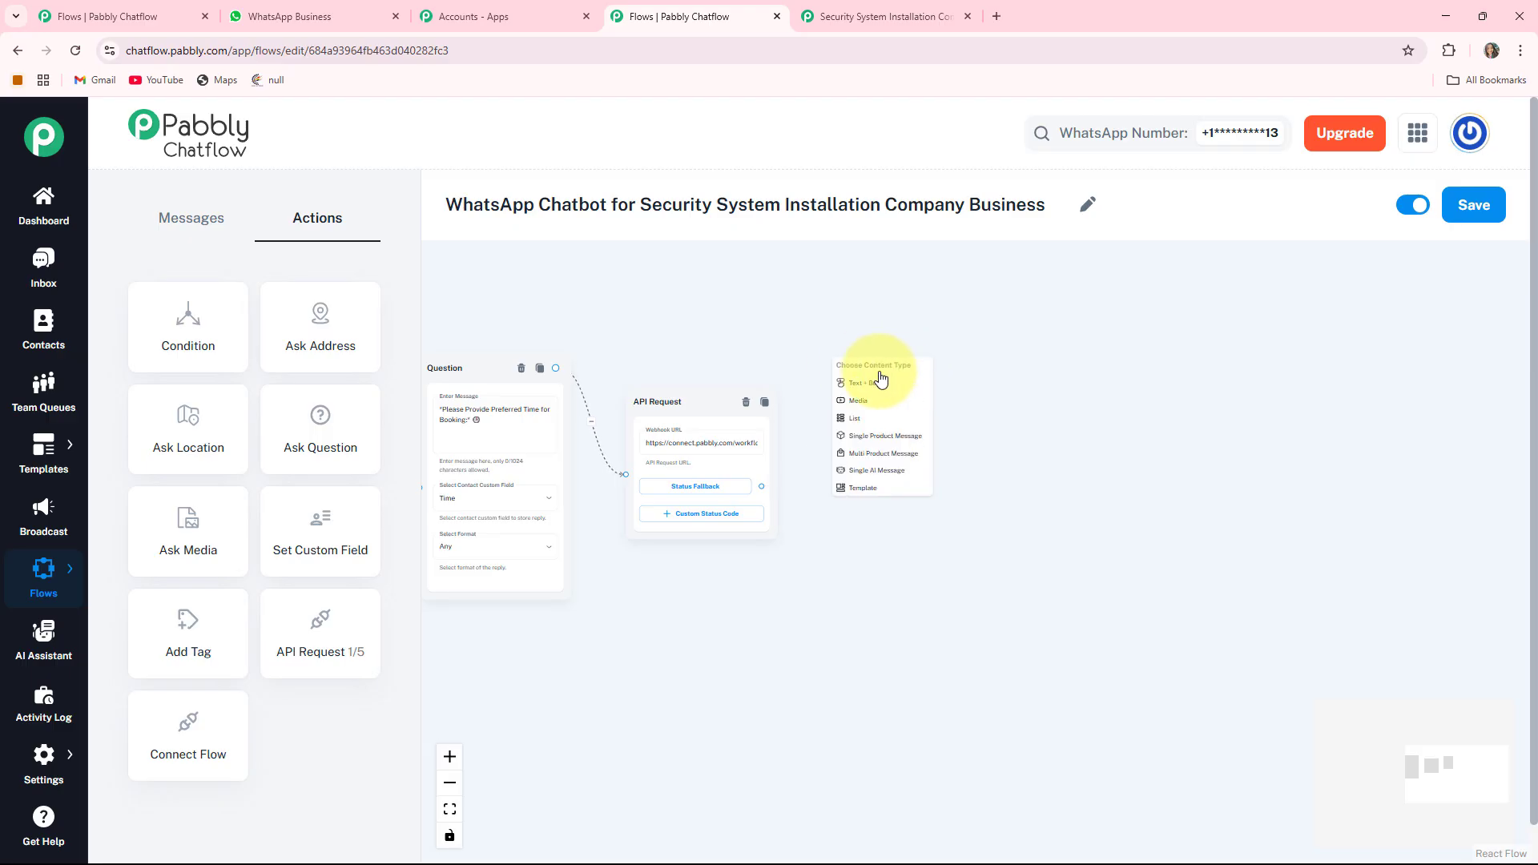
pyautogui.click(875, 384)
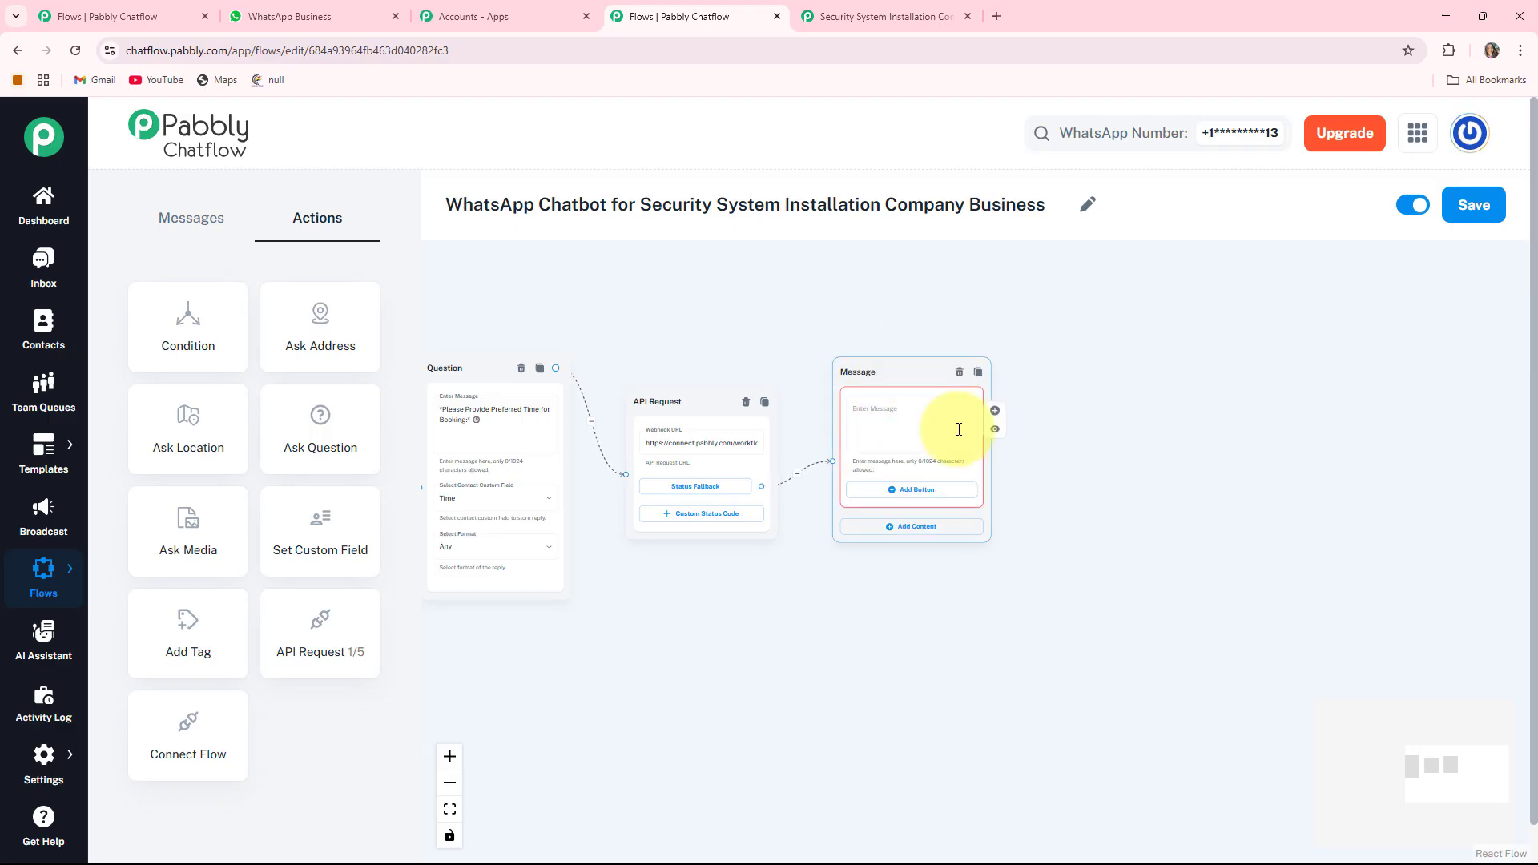
# - Enter 'Please Select Your Service Type:' with CCTV Installation, Alarm System Setup and Access Control buttons
pyautogui.click(877, 409)
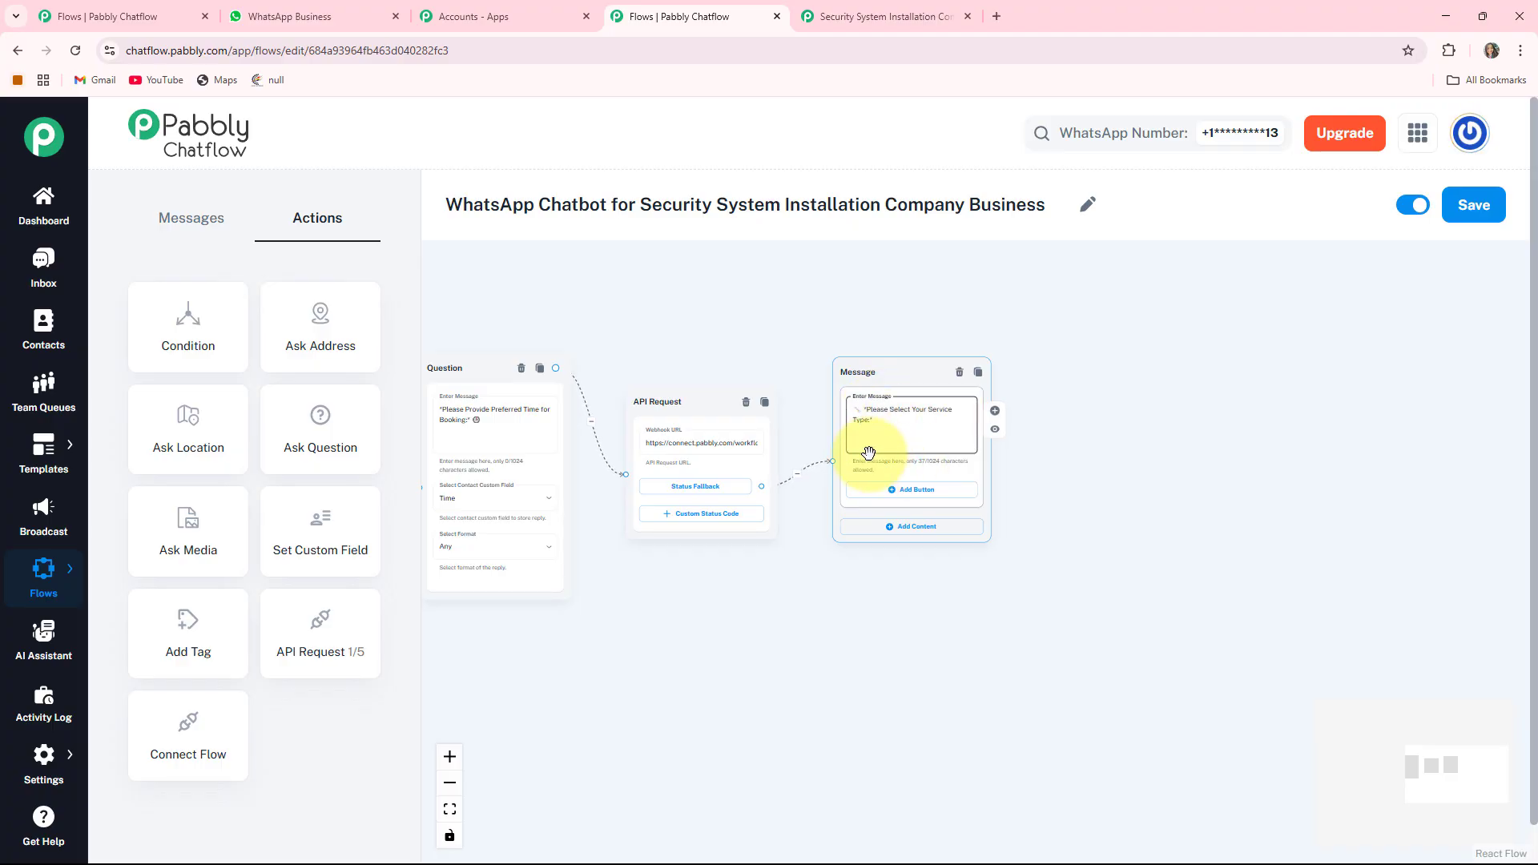
pyautogui.scroll(3, 945, 433)
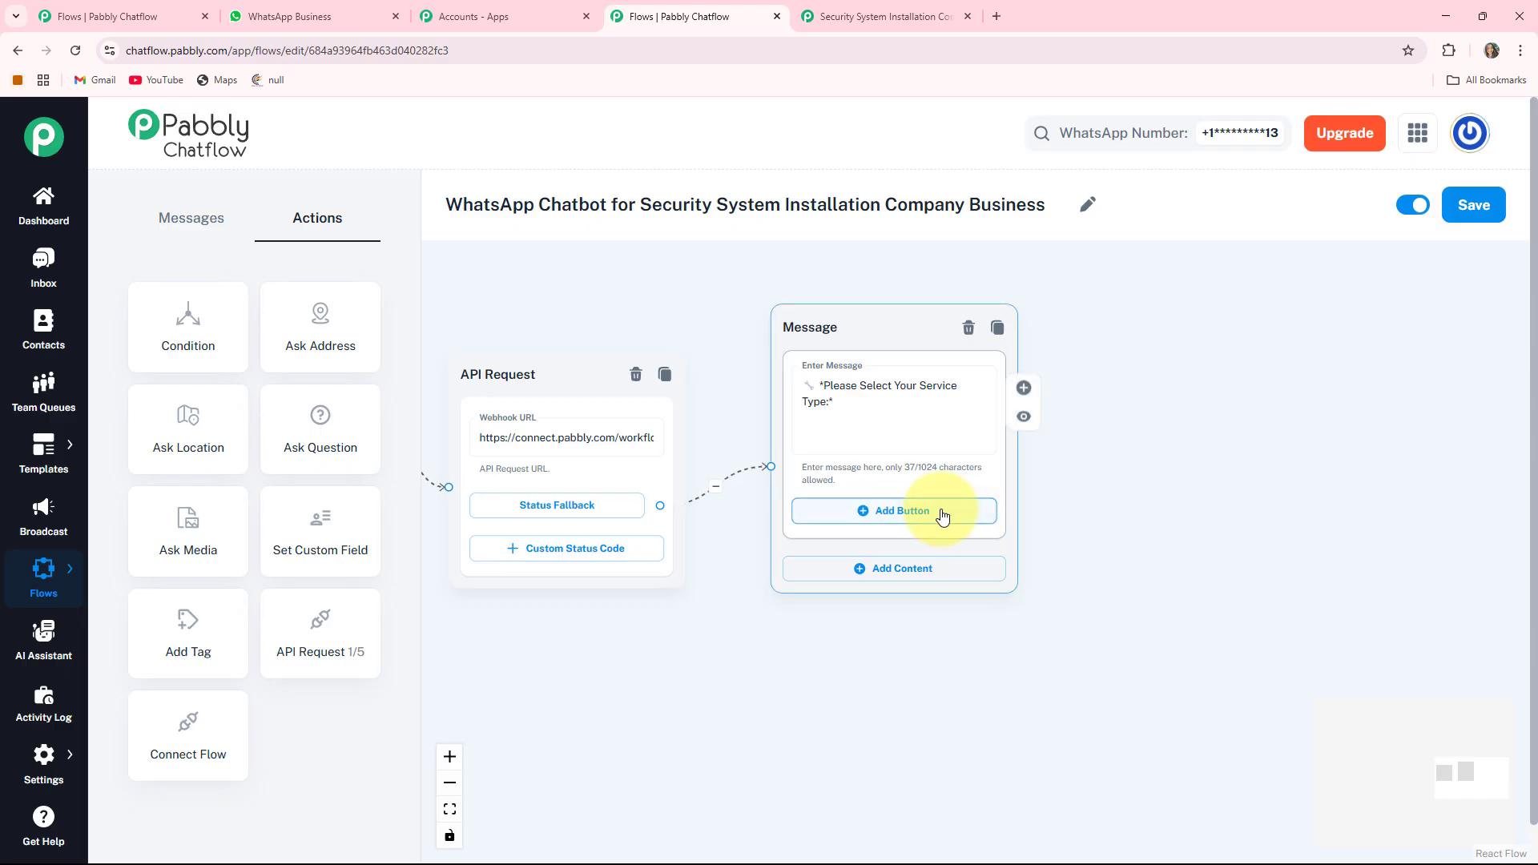
pyautogui.click(913, 513)
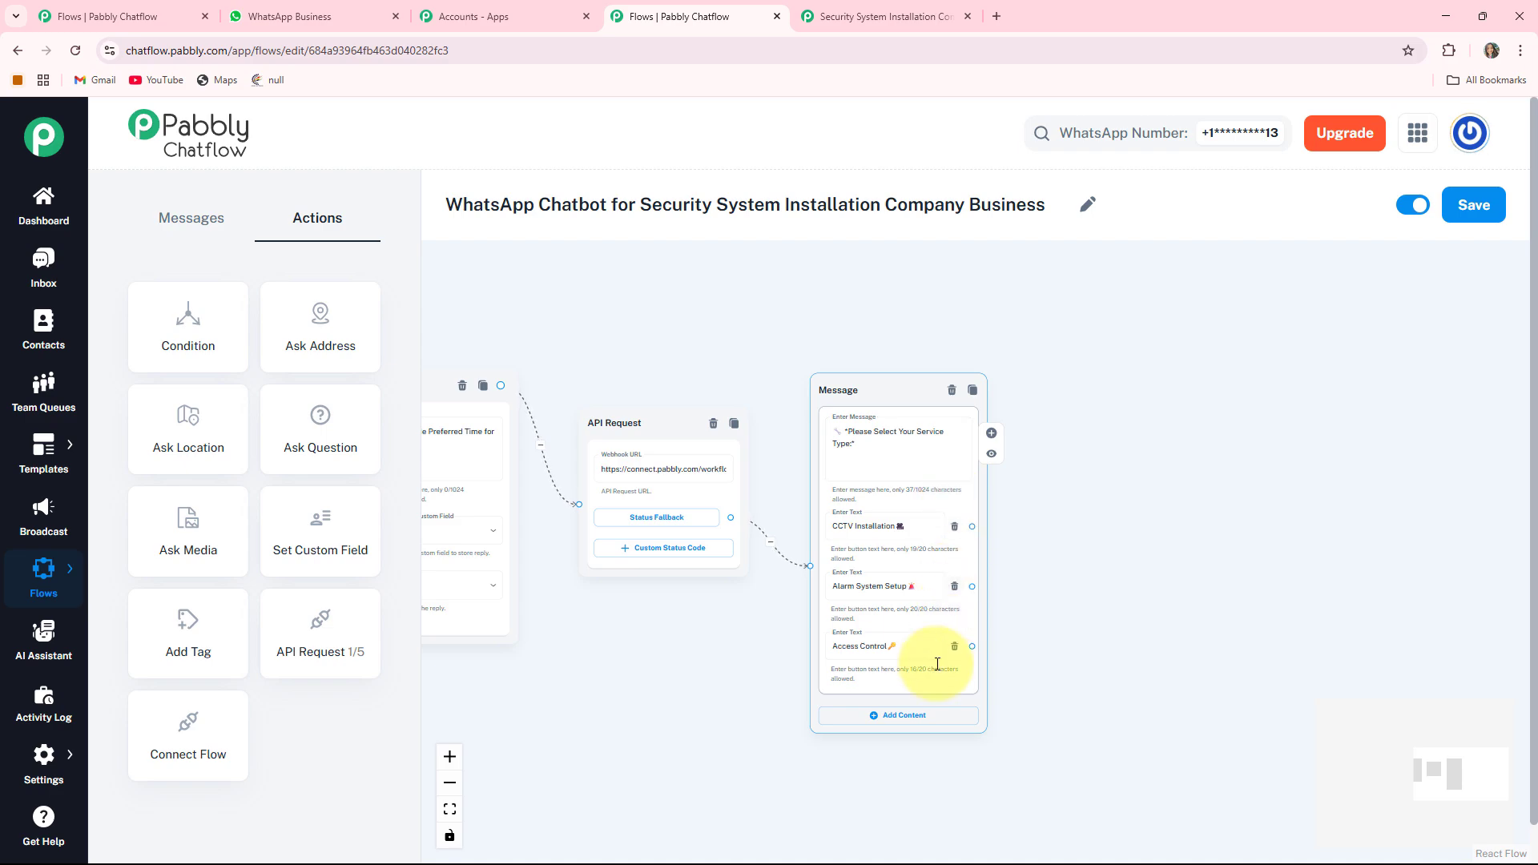
pyautogui.moveTo(1133, 628); pyautogui.dragTo(945, 585)
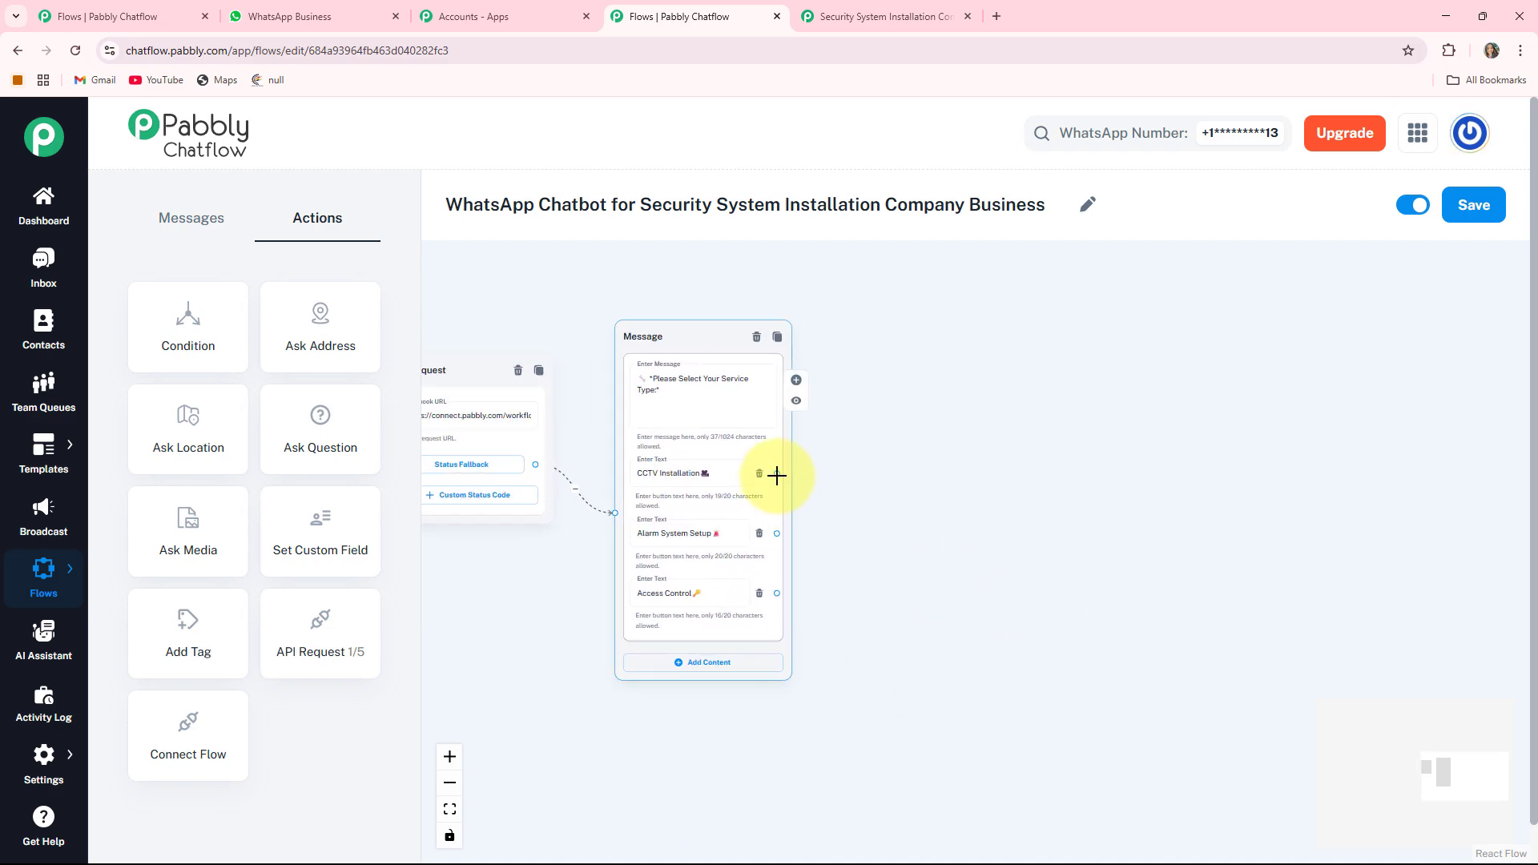
pyautogui.moveTo(776, 473); pyautogui.dragTo(902, 477)
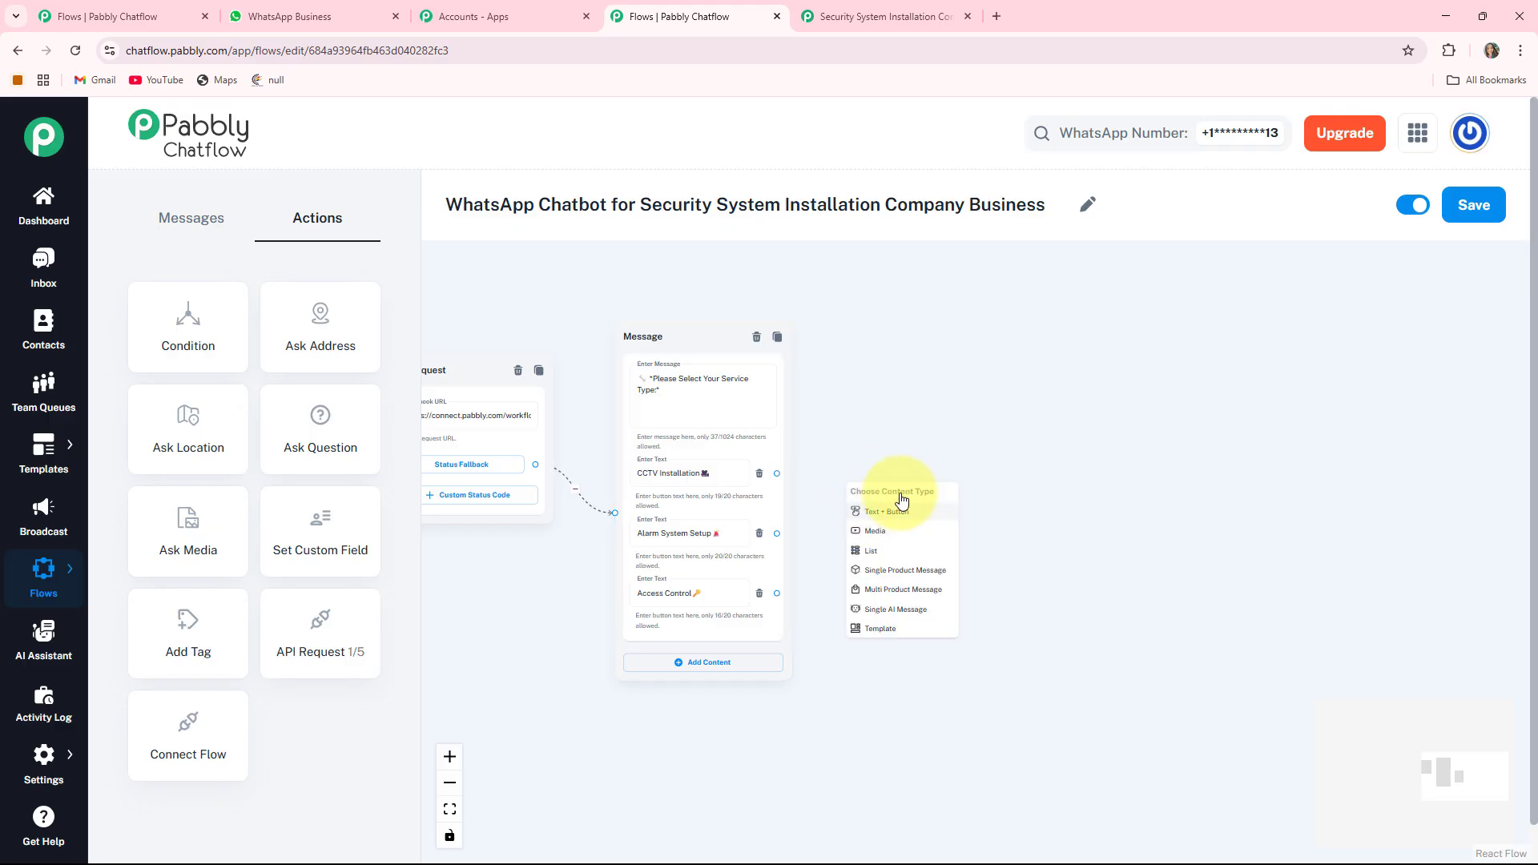
# - Add a Text + Button message after CCTV Installation containing the pasted booking confirmation
pyautogui.click(911, 515)
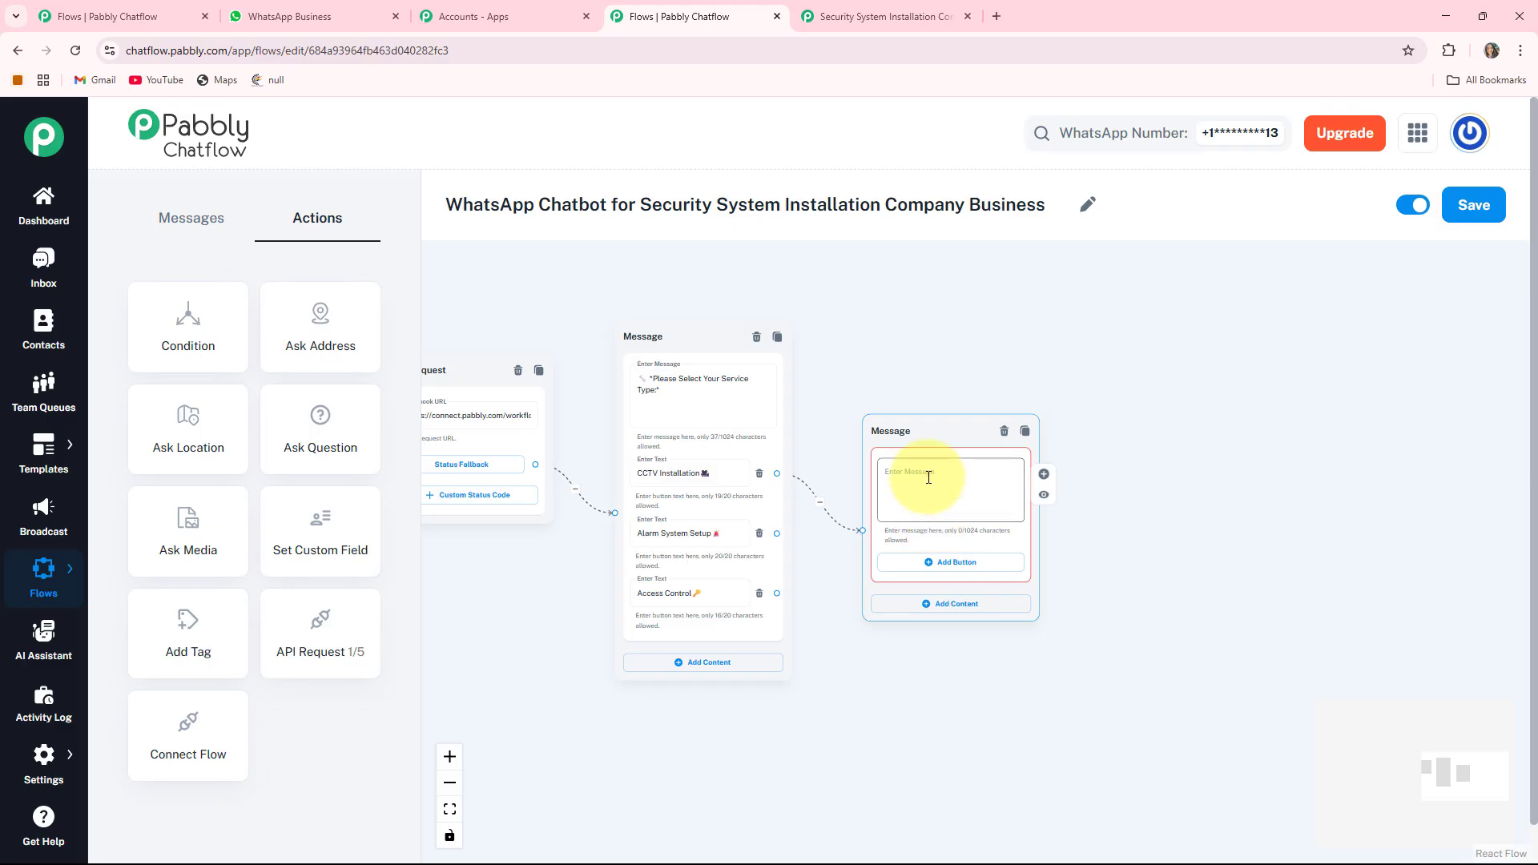
pyautogui.scroll(3, 928, 477)
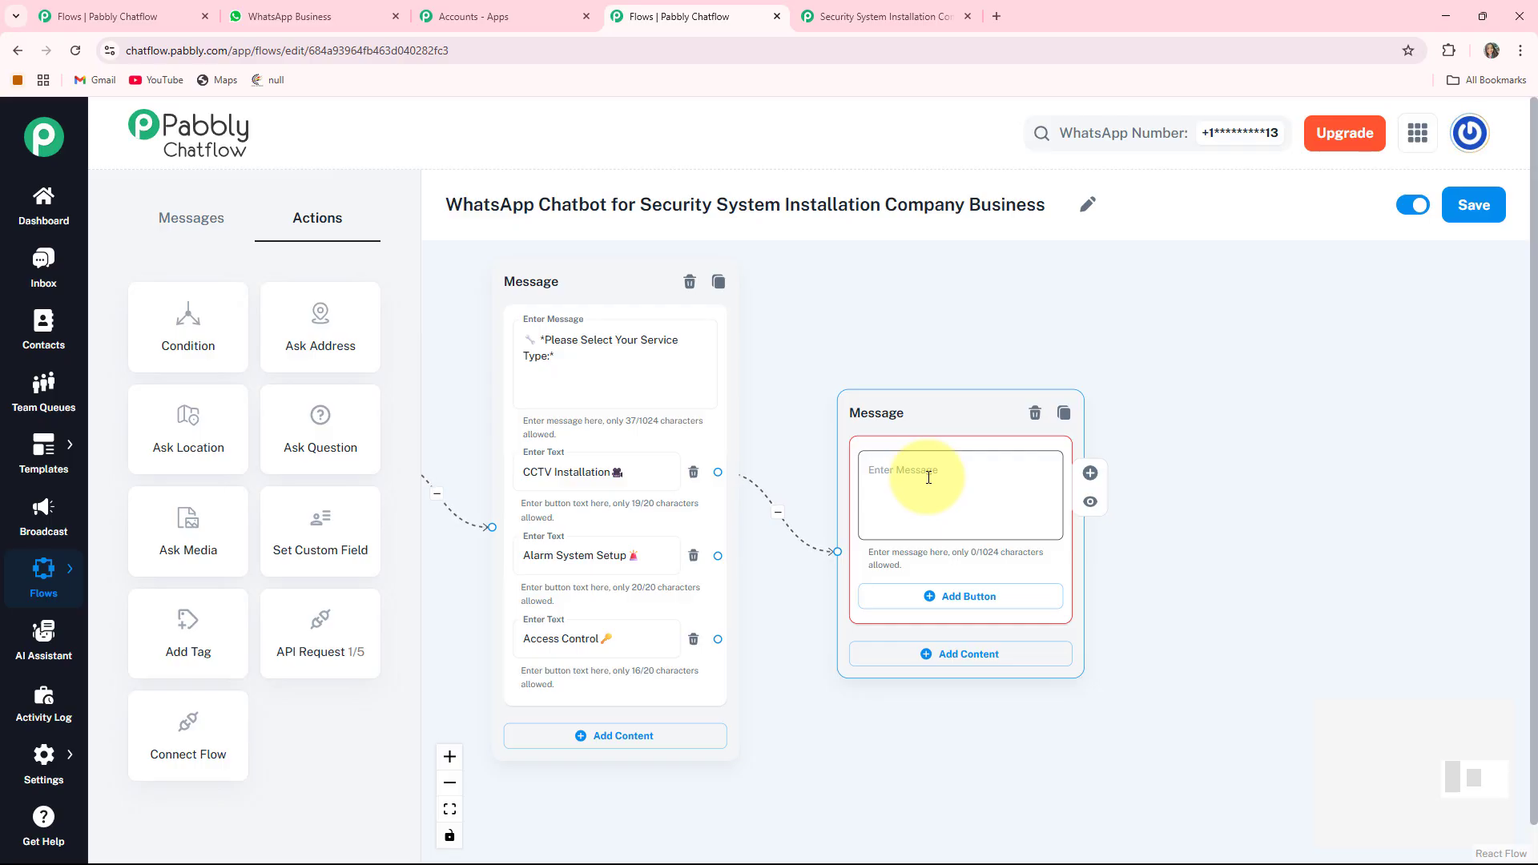
pyautogui.click(928, 477)
pyautogui.hotkey('ctrl', 'v')
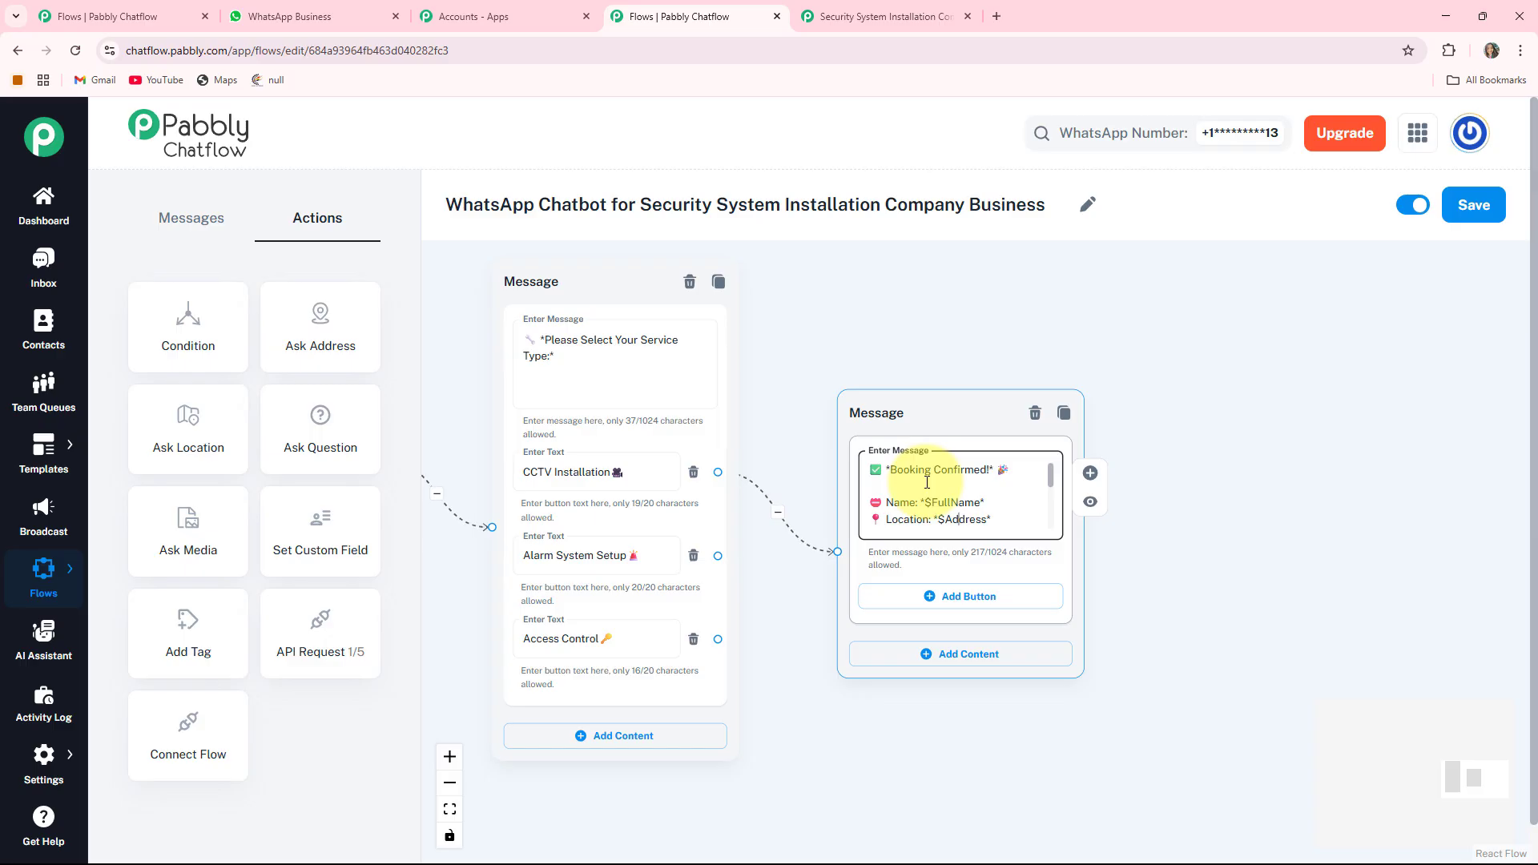
pyautogui.scroll(-2, 927, 482)
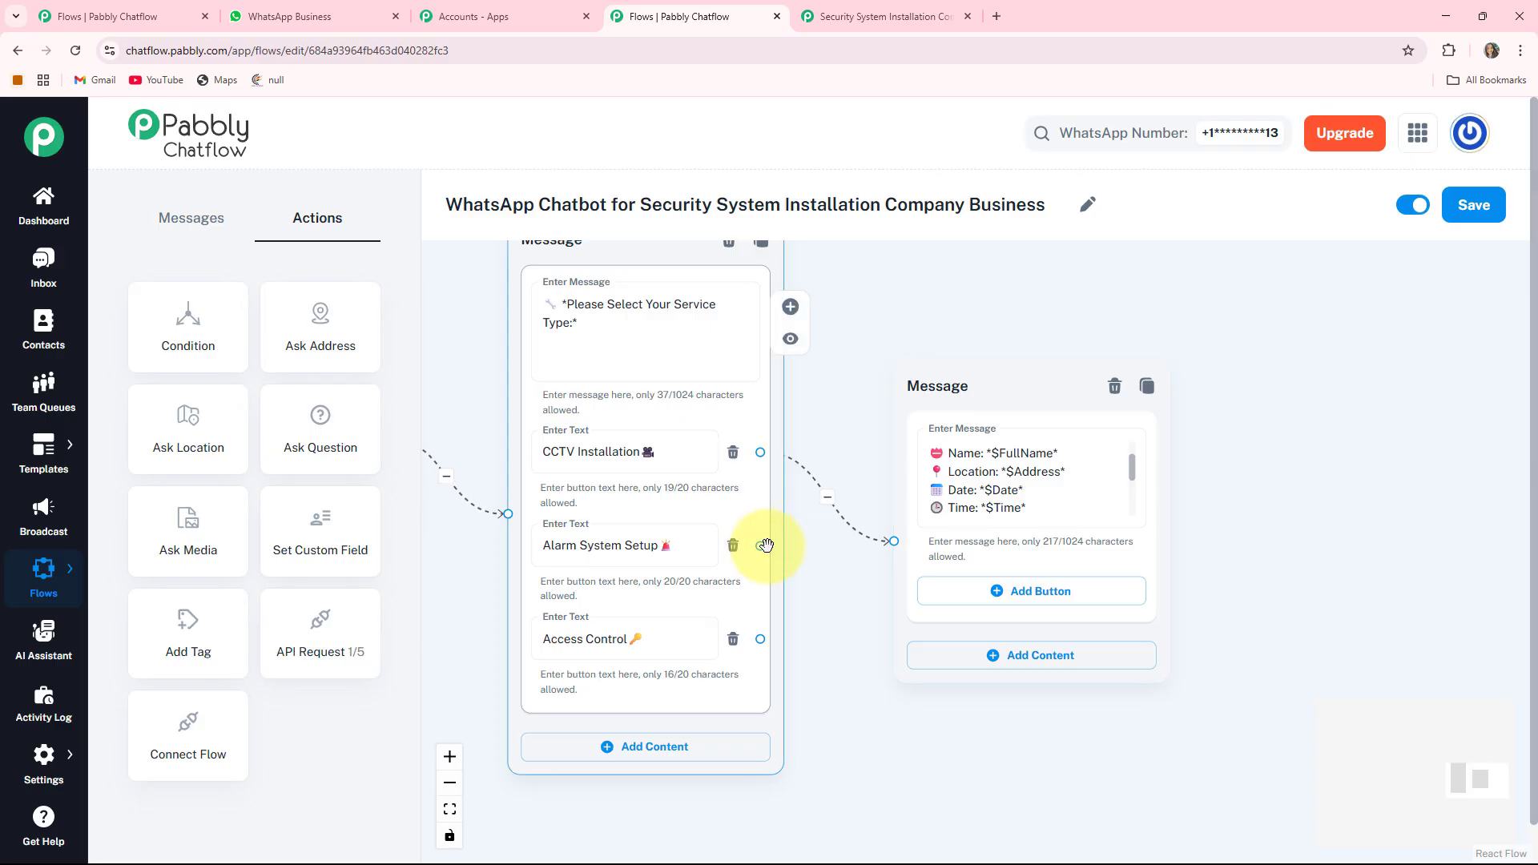
# - Link the Alarm System Setup and Access Control buttons to the confirmation message
pyautogui.moveTo(761, 546); pyautogui.dragTo(892, 541)
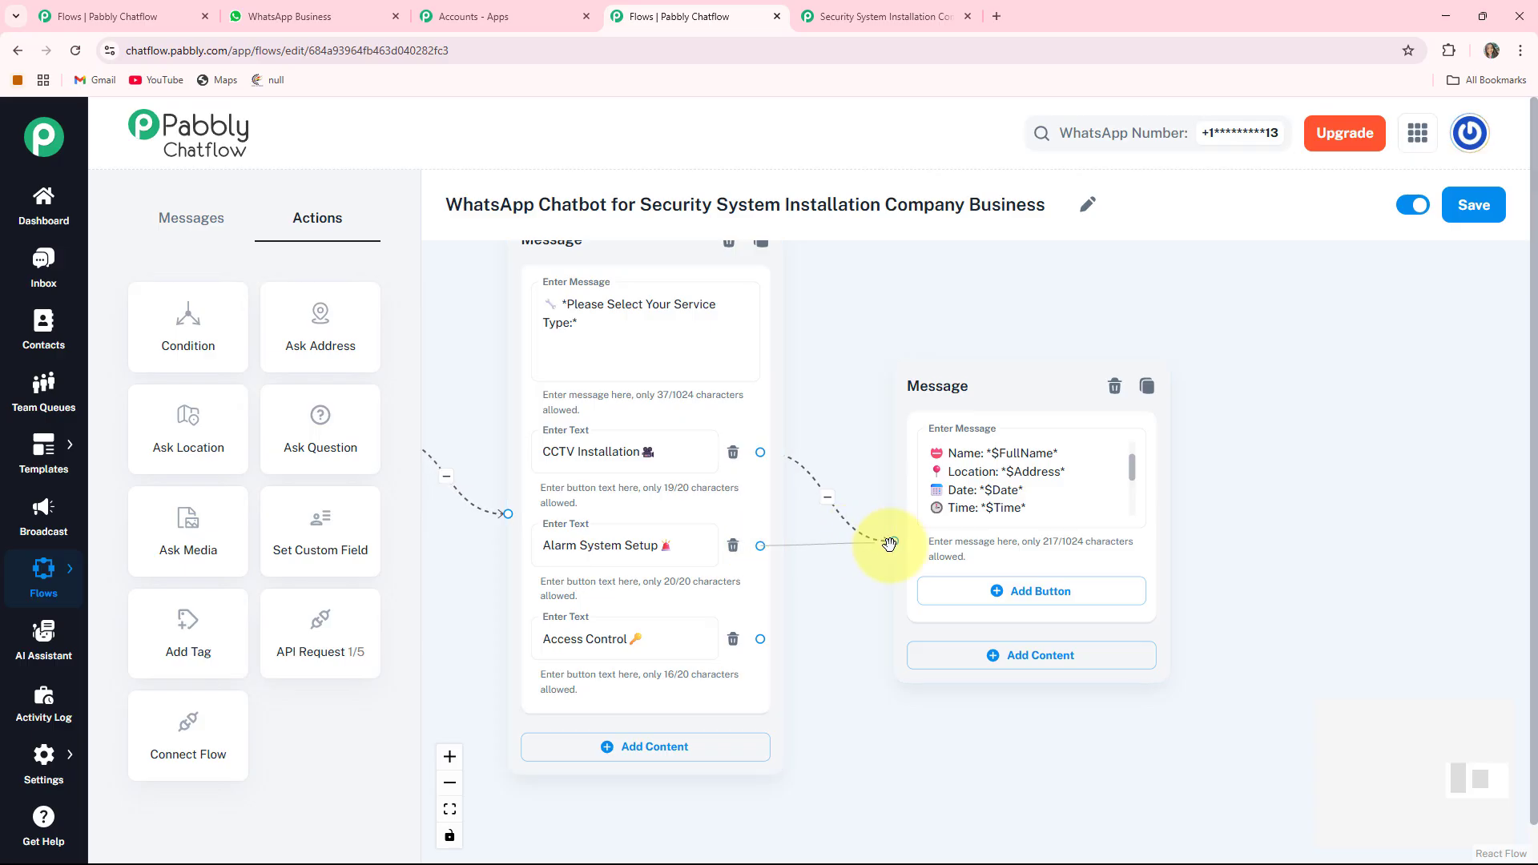
pyautogui.moveTo(760, 639); pyautogui.dragTo(891, 540)
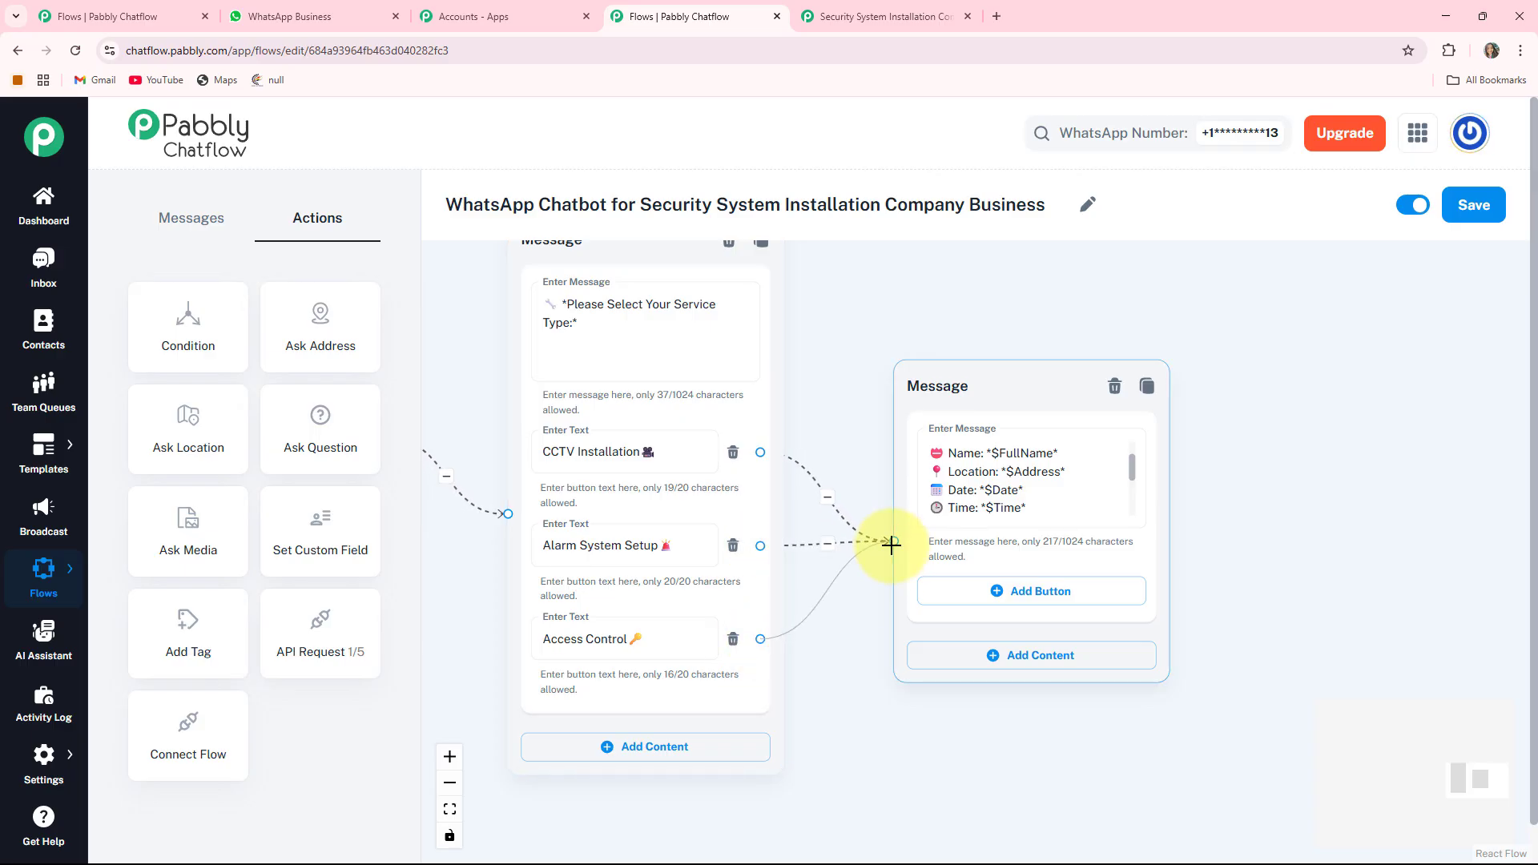
pyautogui.moveTo(948, 386); pyautogui.dragTo(948, 412)
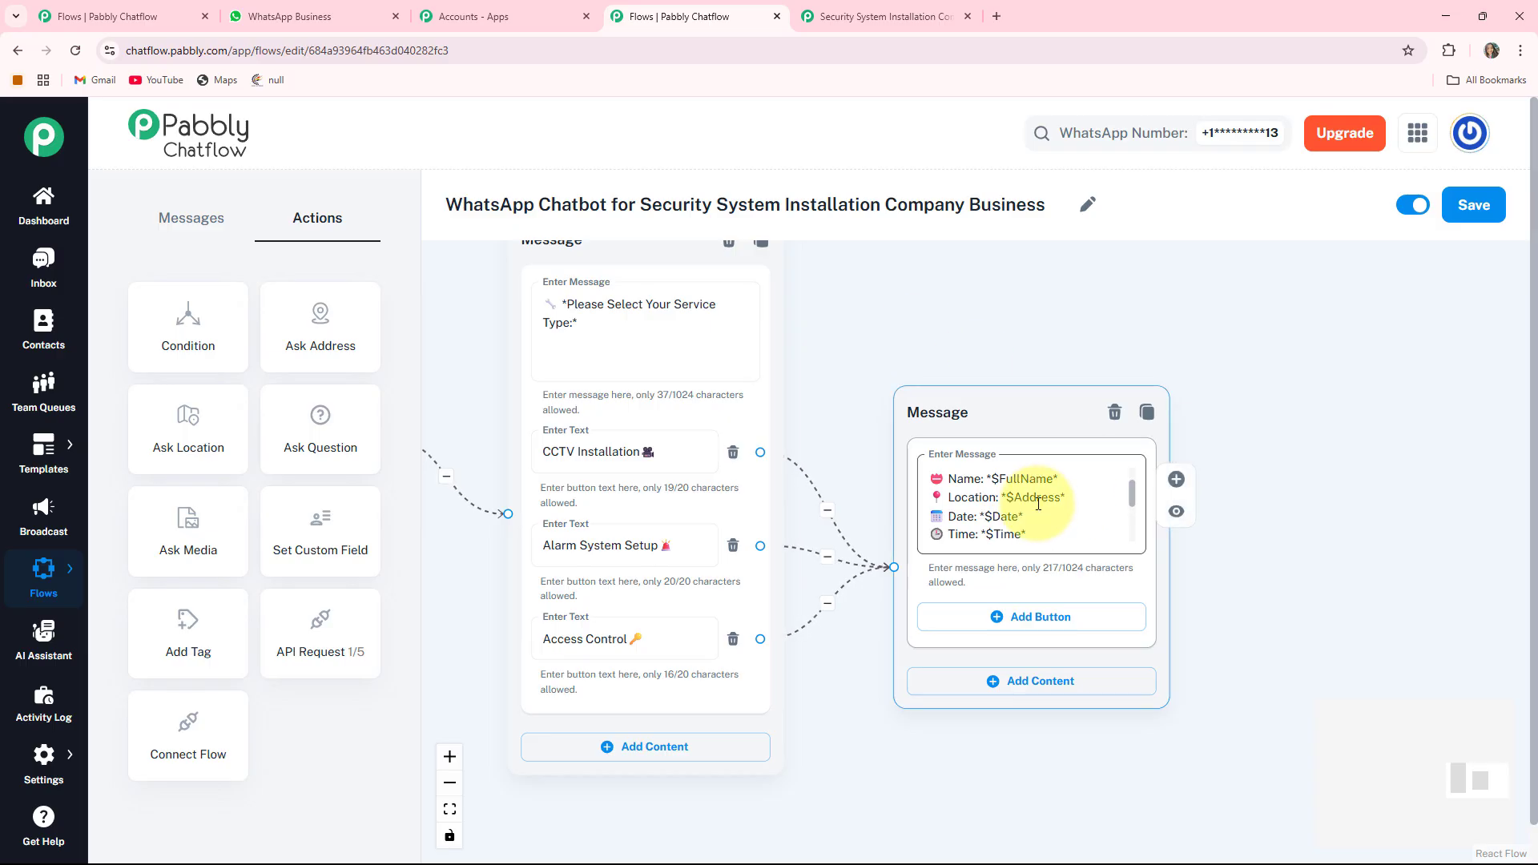
pyautogui.scroll(-5, 1033, 496)
pyautogui.scroll(5, 576, 652)
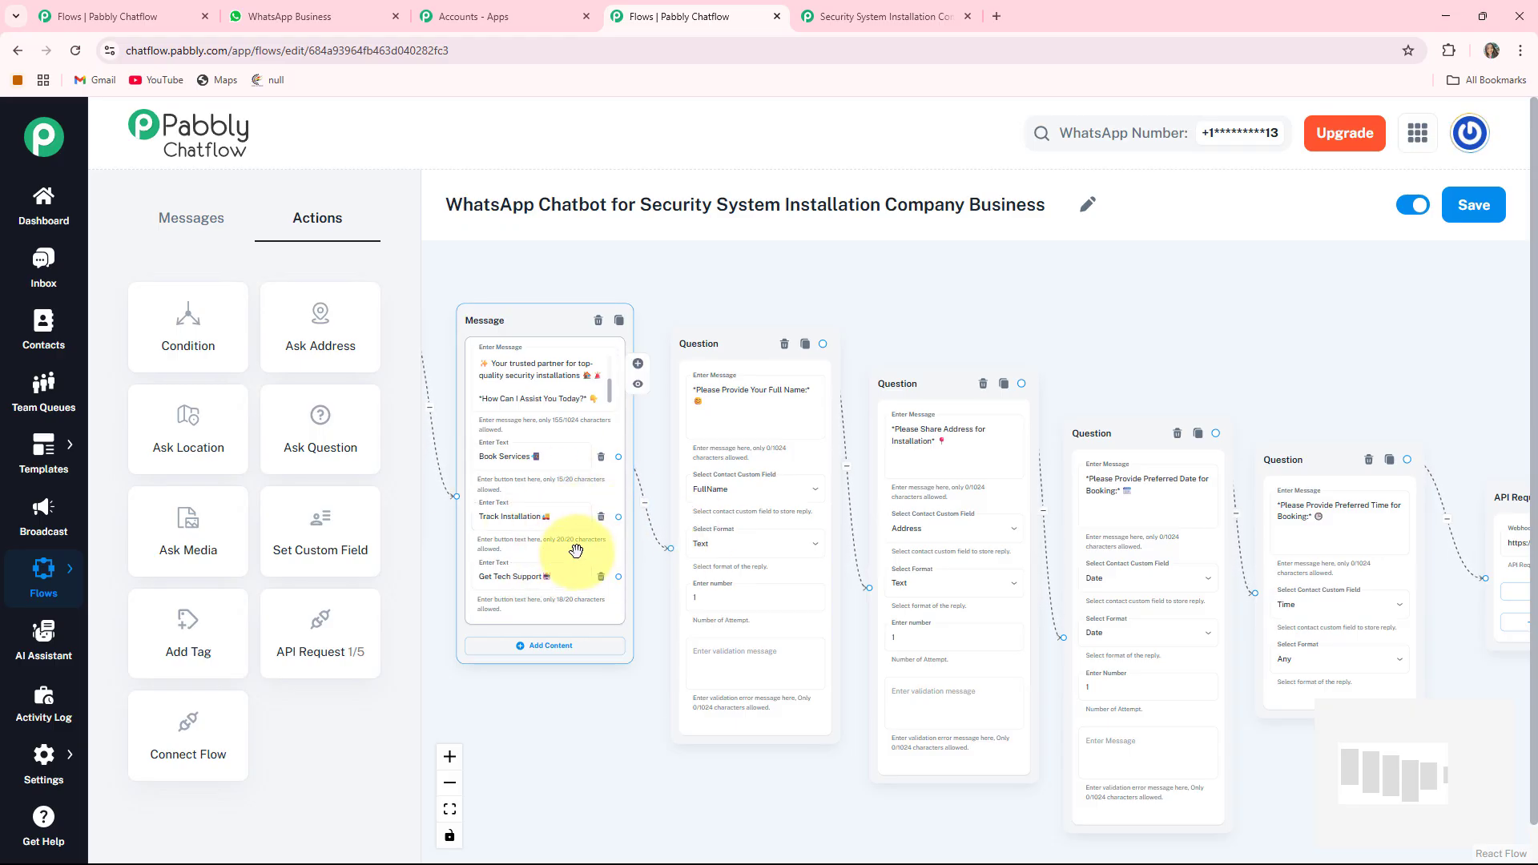
# - Add a new Ask Question card next to the welcome message's Track Installation option
pyautogui.moveTo(577, 745); pyautogui.dragTo(577, 669)
pyautogui.click(540, 437)
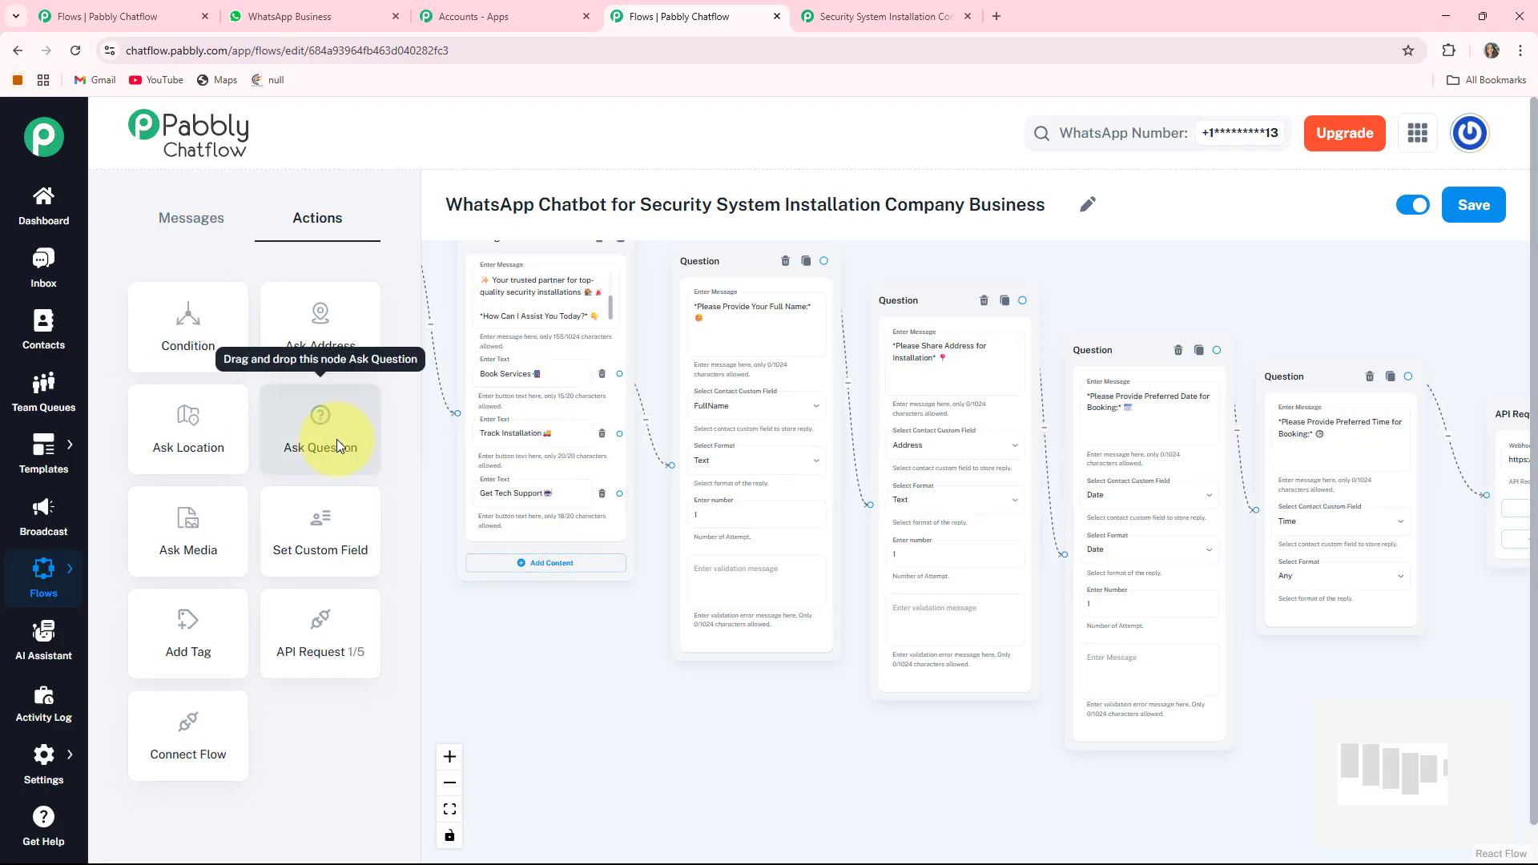
pyautogui.moveTo(337, 439); pyautogui.dragTo(472, 455)
pyautogui.moveTo(453, 362); pyautogui.dragTo(562, 628)
pyautogui.moveTo(699, 731); pyautogui.dragTo(715, 609)
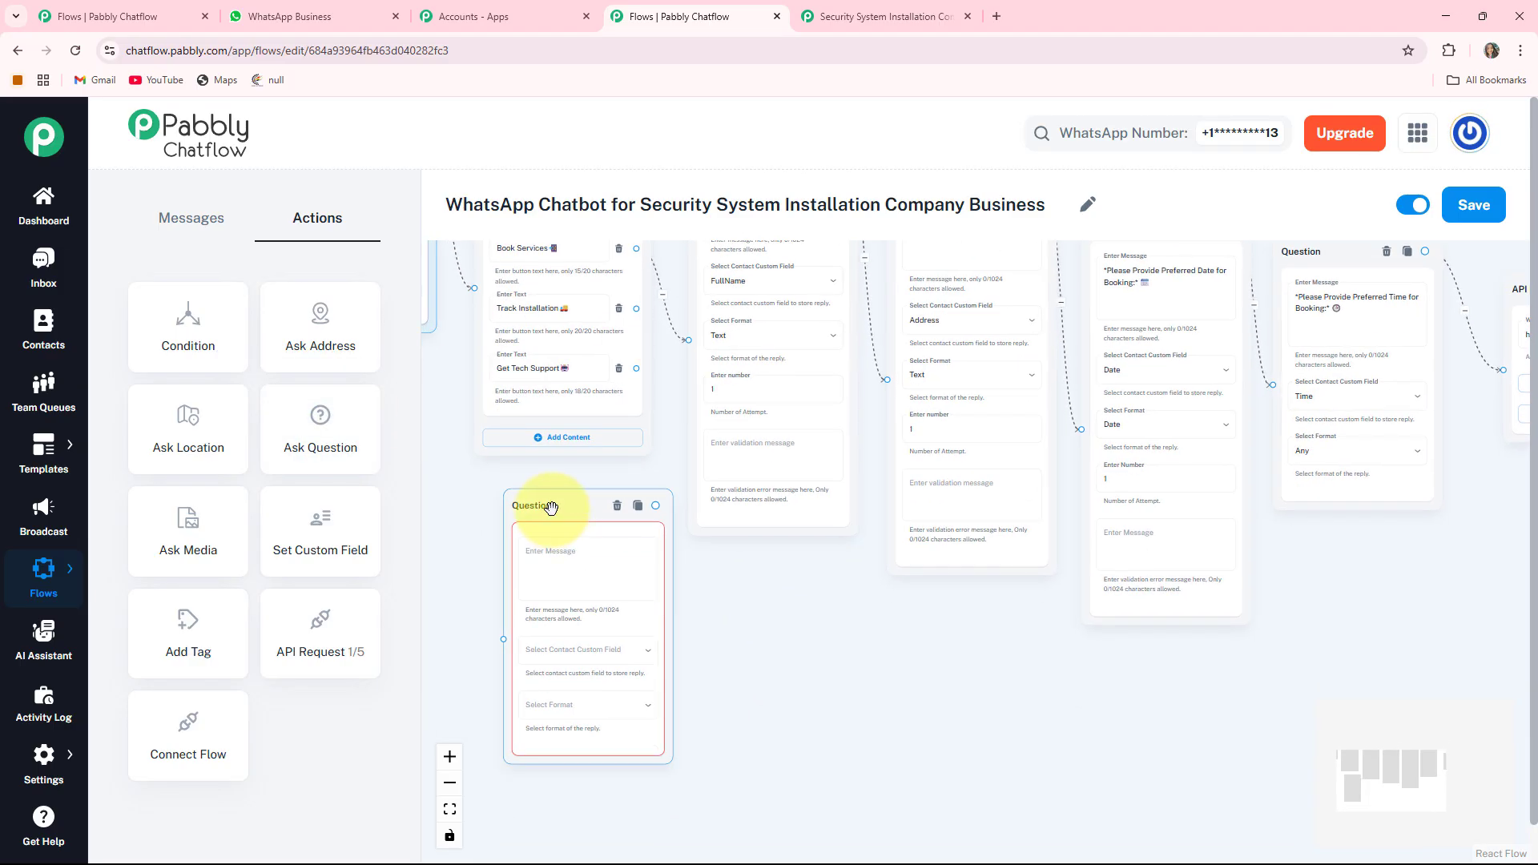
pyautogui.moveTo(539, 505); pyautogui.dragTo(523, 489)
# - Paste the Order ID prompt and save replies to the OrderID field in Any format
pyautogui.click(595, 558)
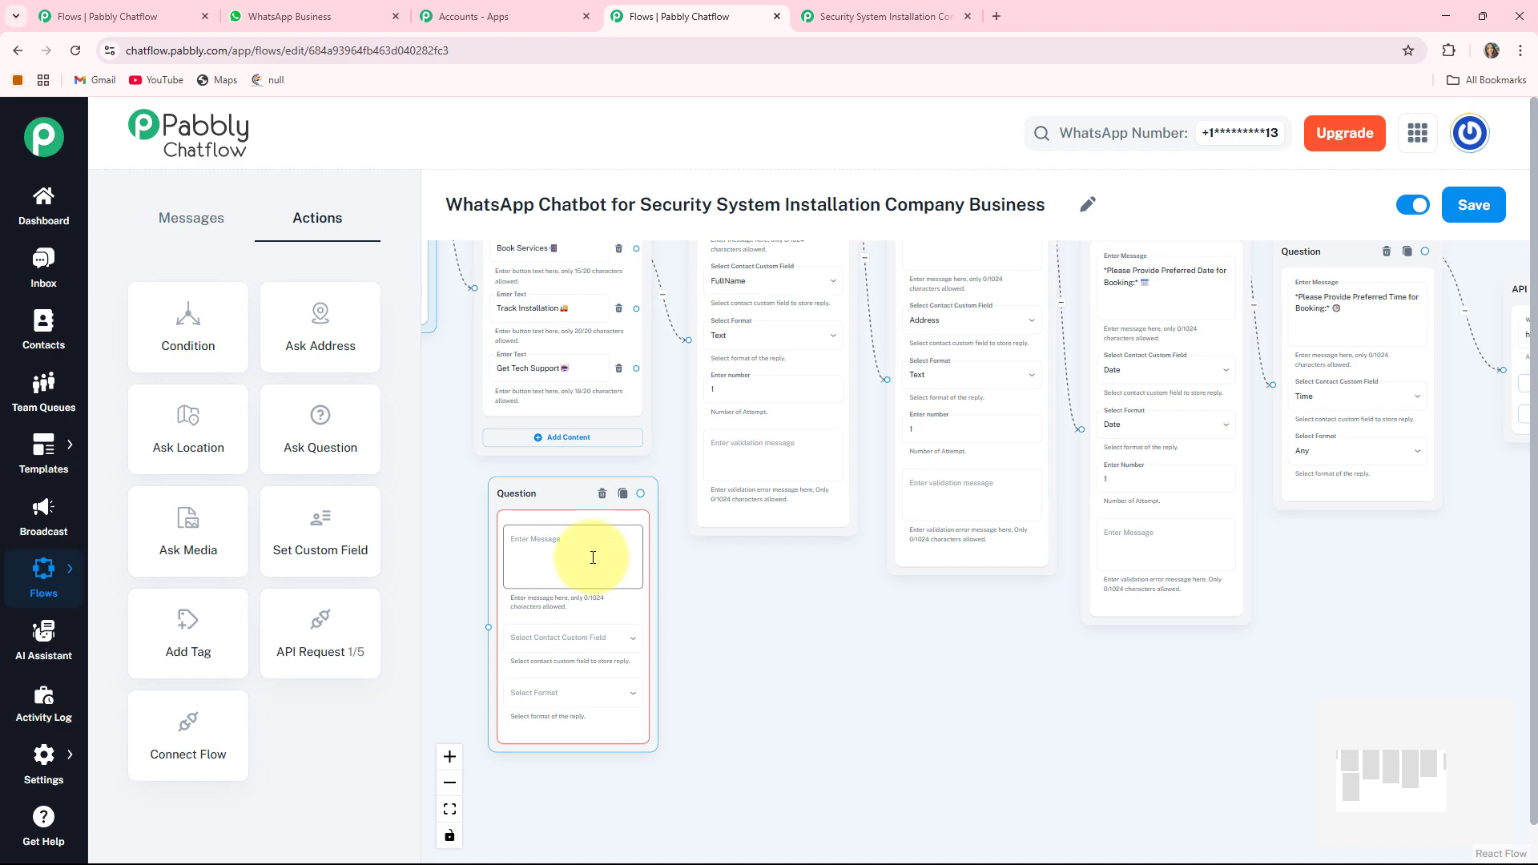
pyautogui.hotkey('ctrl', 'v')
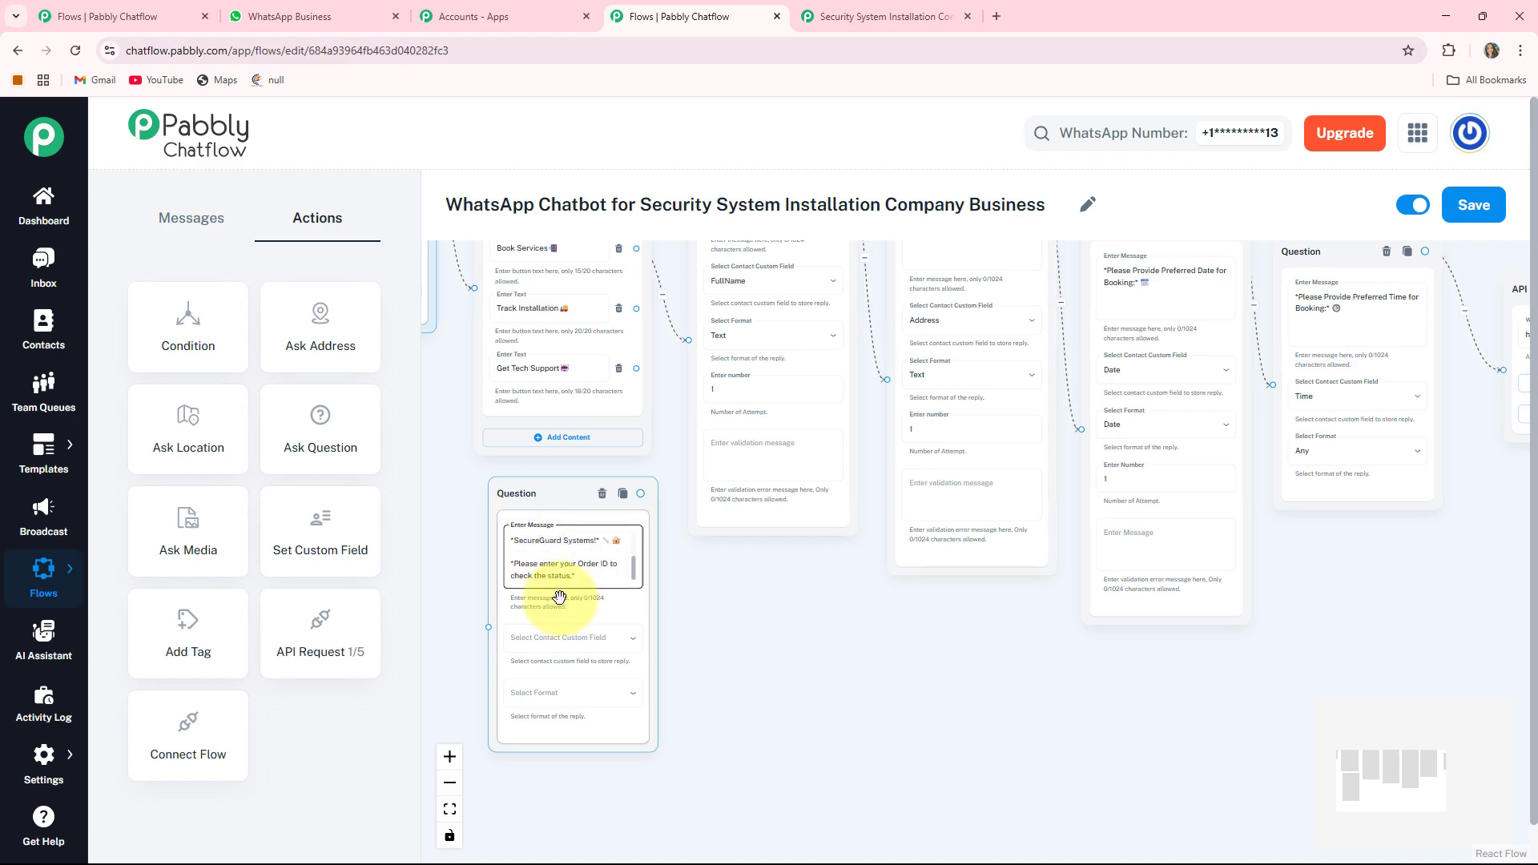
pyautogui.click(560, 639)
pyautogui.click(528, 833)
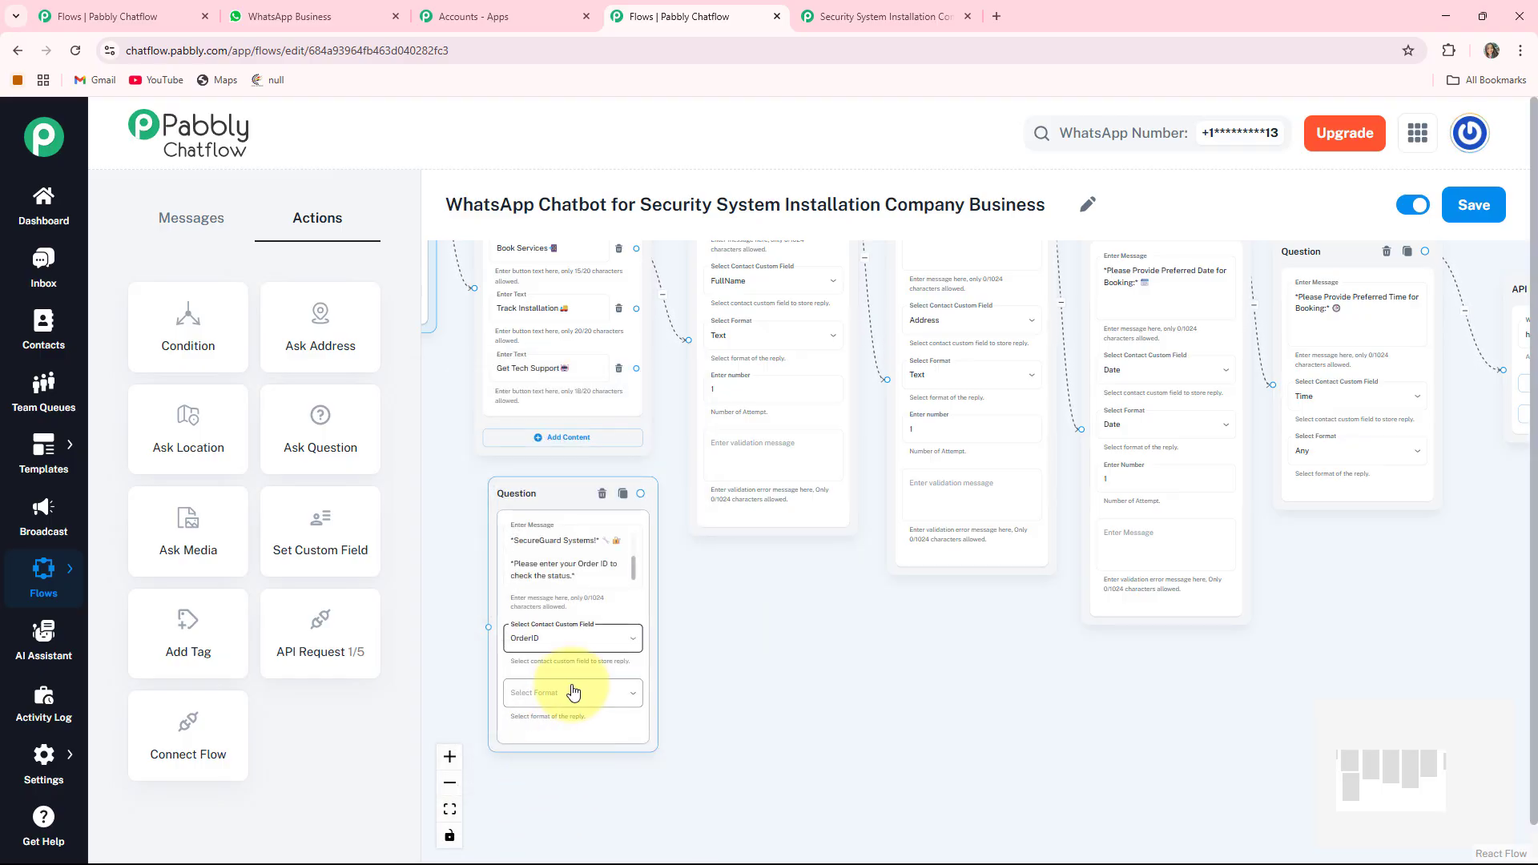
pyautogui.click(563, 694)
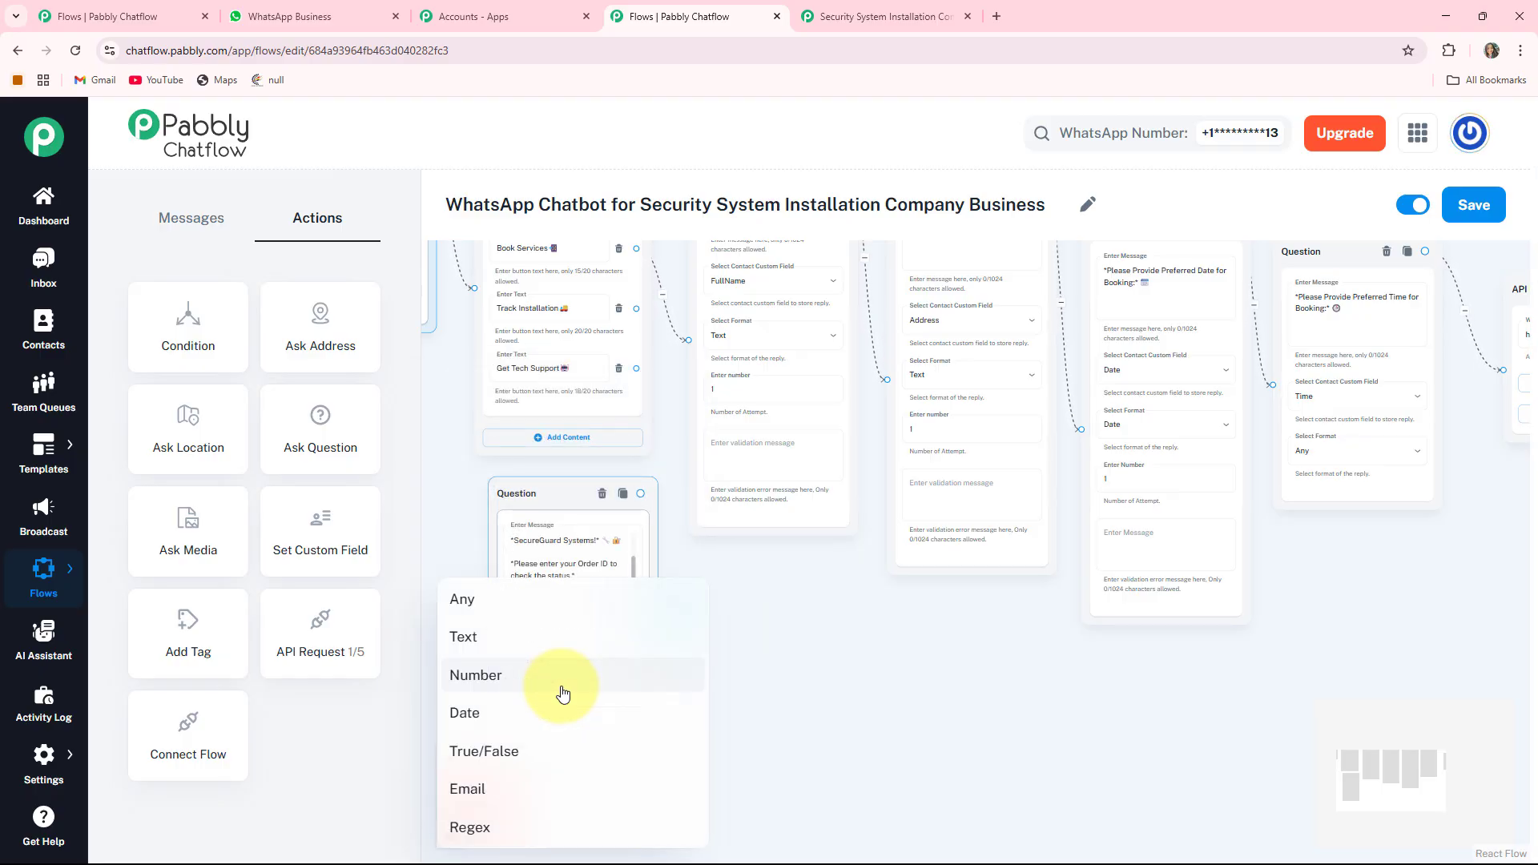
pyautogui.click(512, 602)
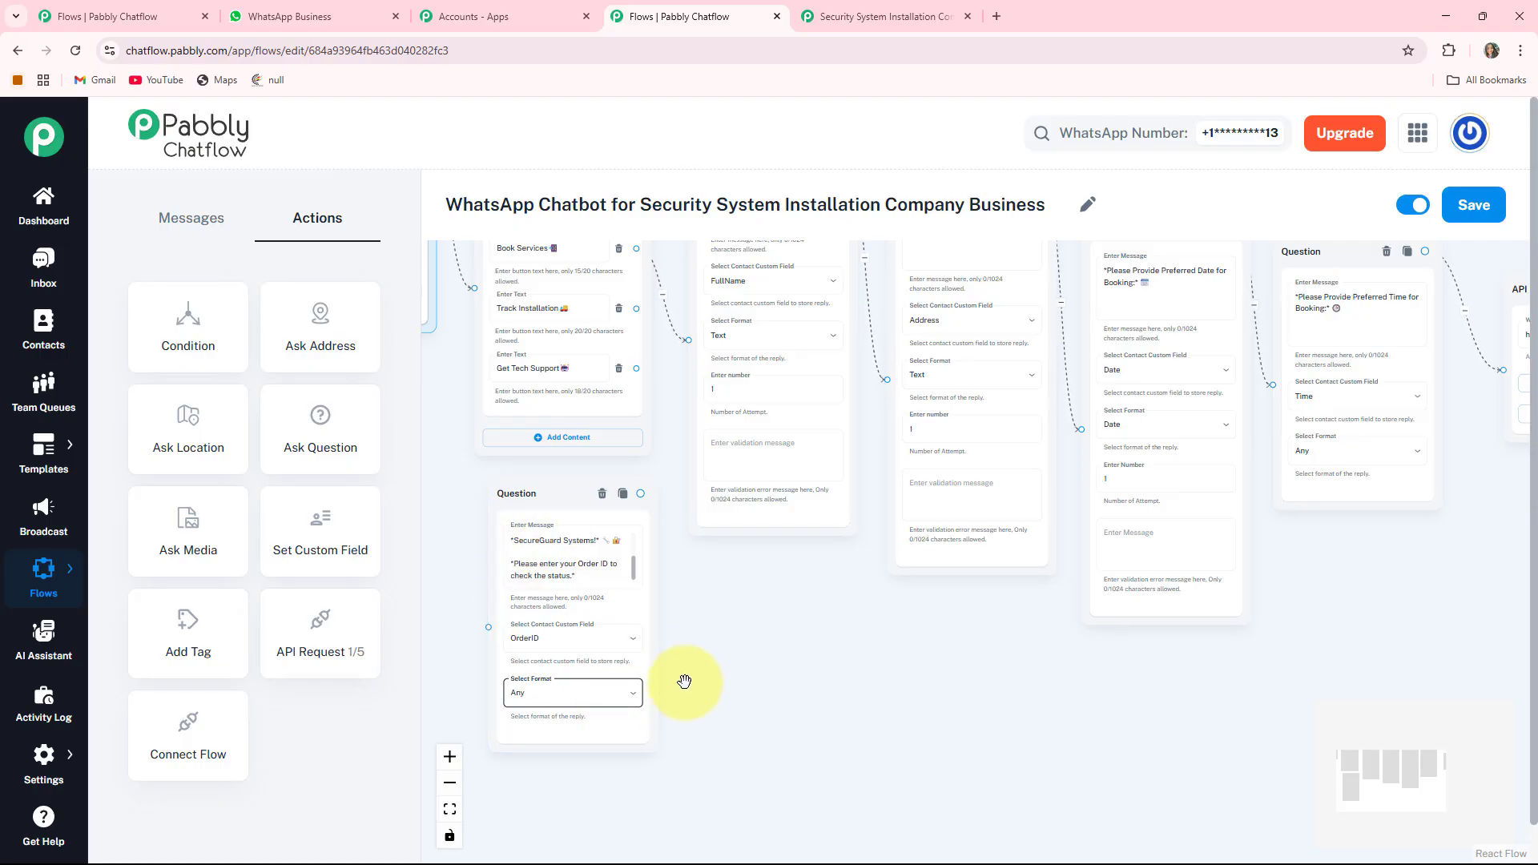
pyautogui.moveTo(641, 495); pyautogui.dragTo(680, 518)
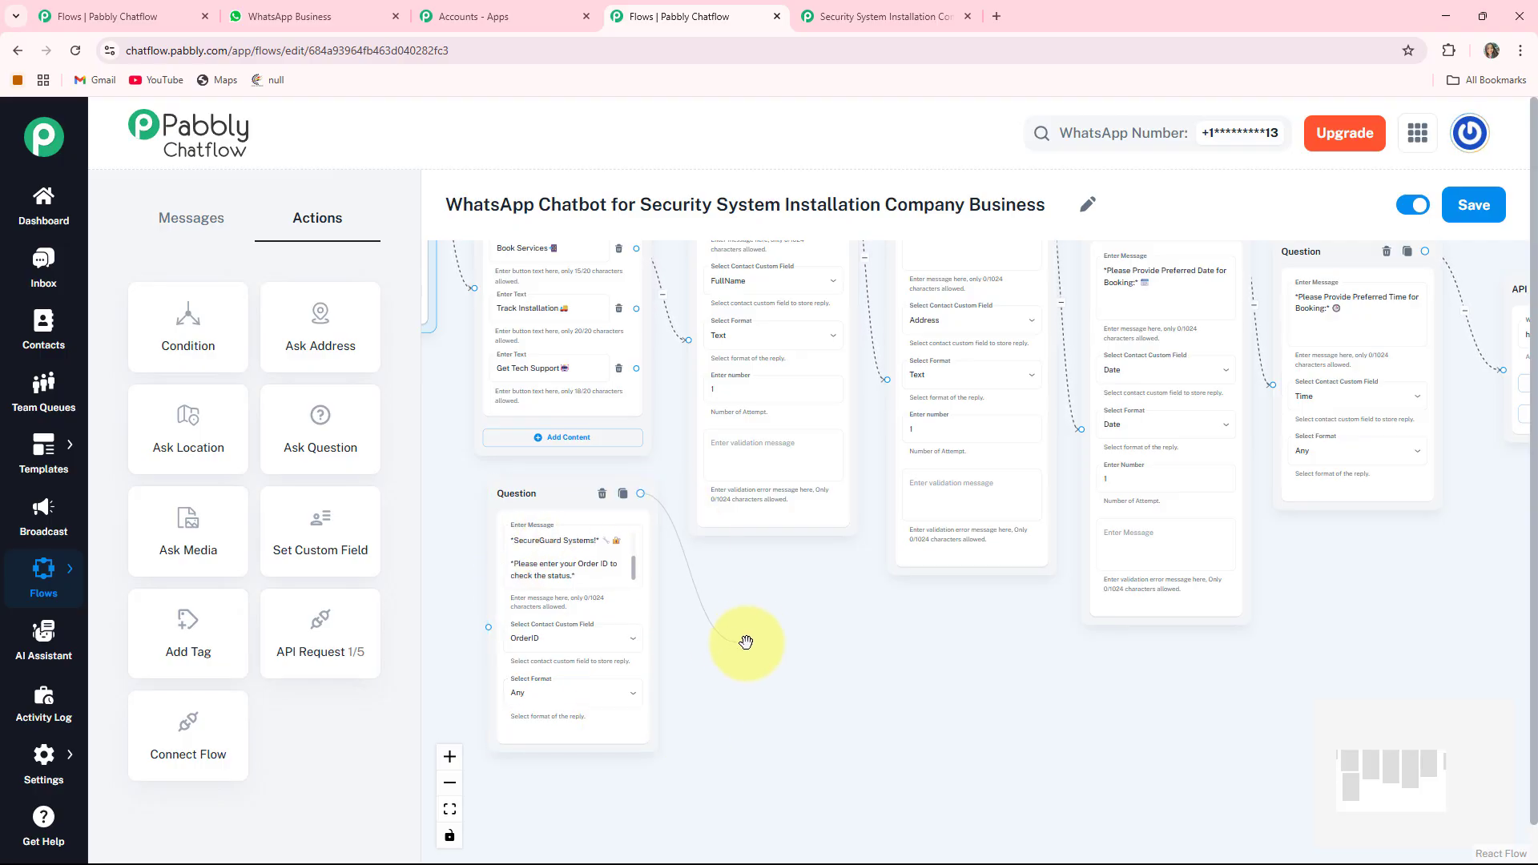
pyautogui.moveTo(752, 635); pyautogui.dragTo(752, 637)
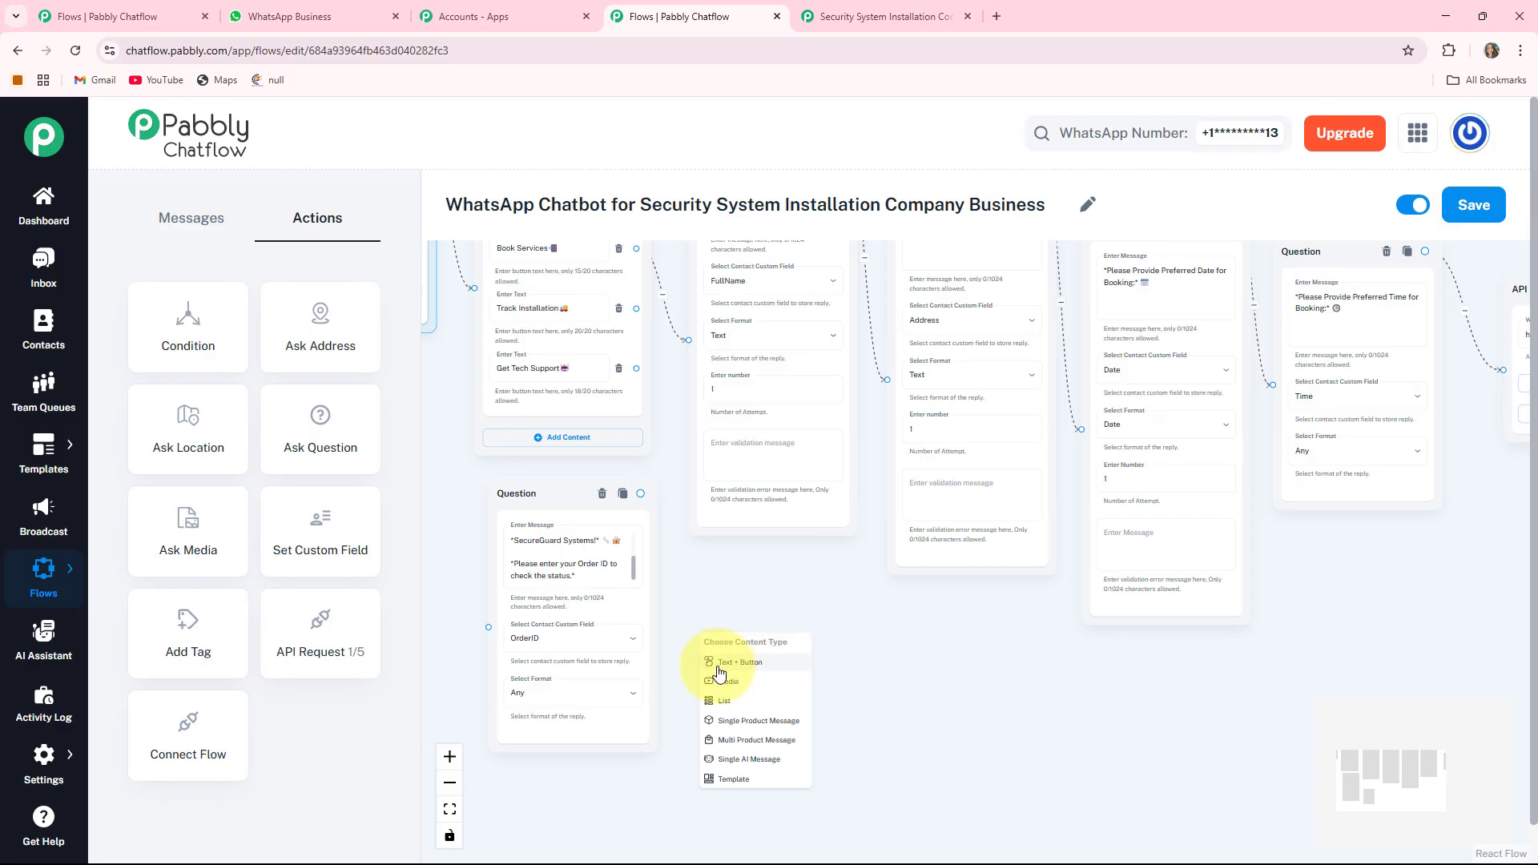
pyautogui.click(732, 670)
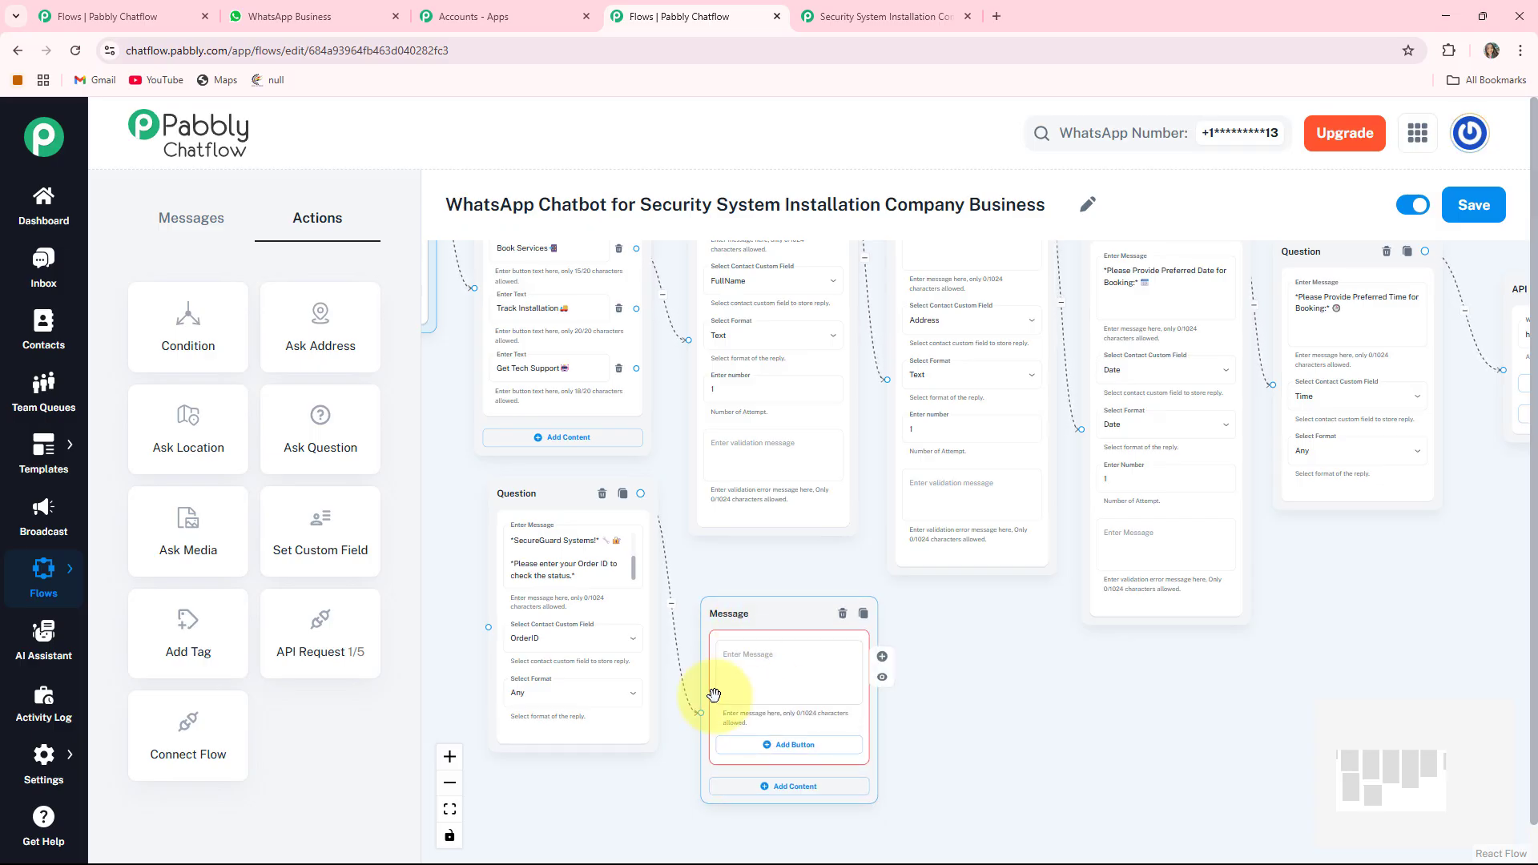
pyautogui.scroll(3, 961, 727)
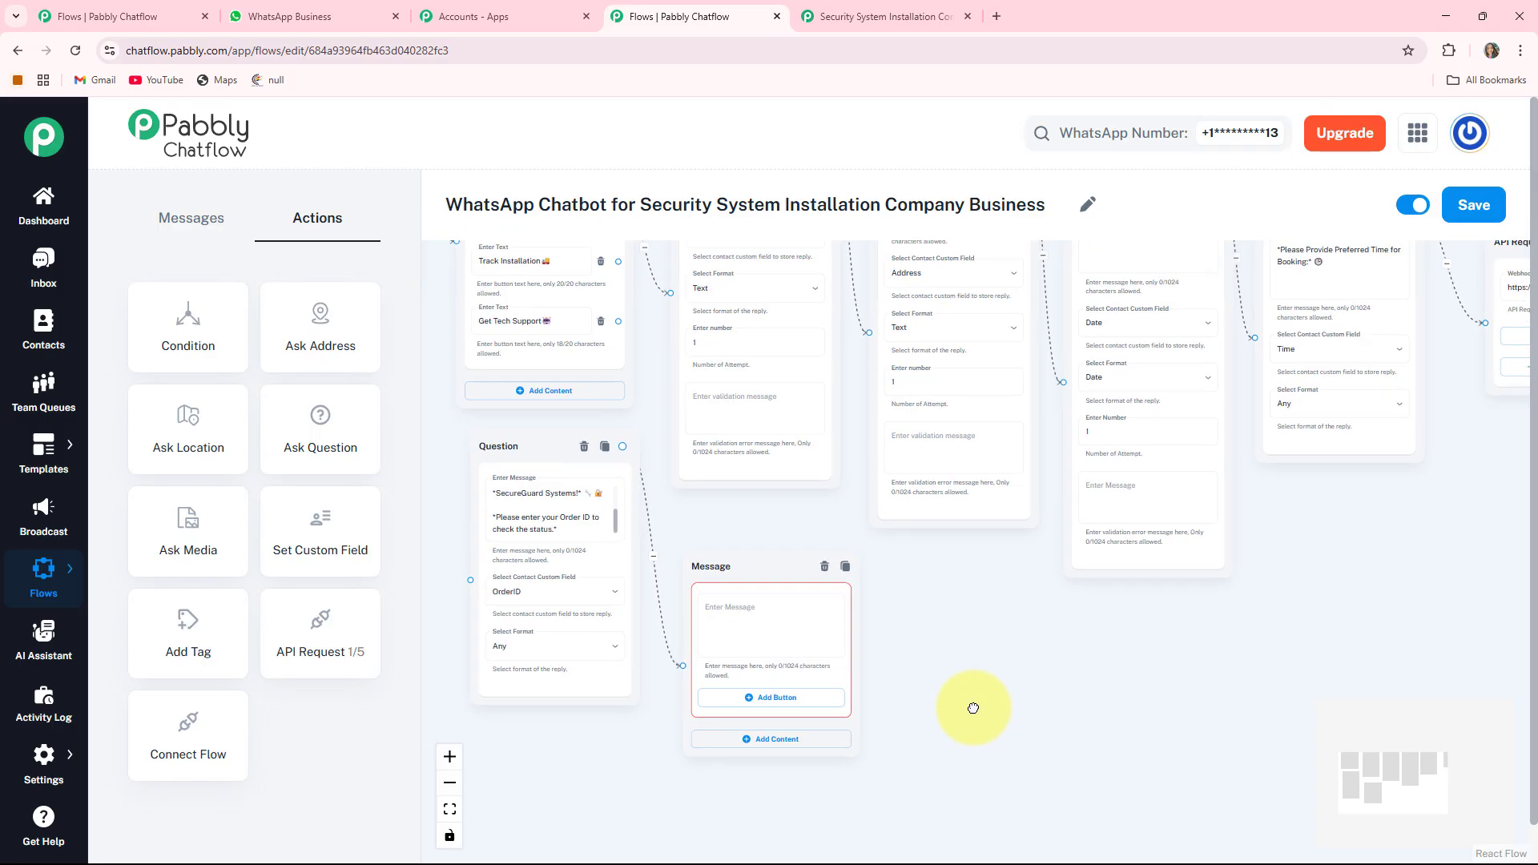
pyautogui.moveTo(1012, 706); pyautogui.dragTo(1061, 721)
pyautogui.scroll(2, 789, 711)
pyautogui.click(782, 704)
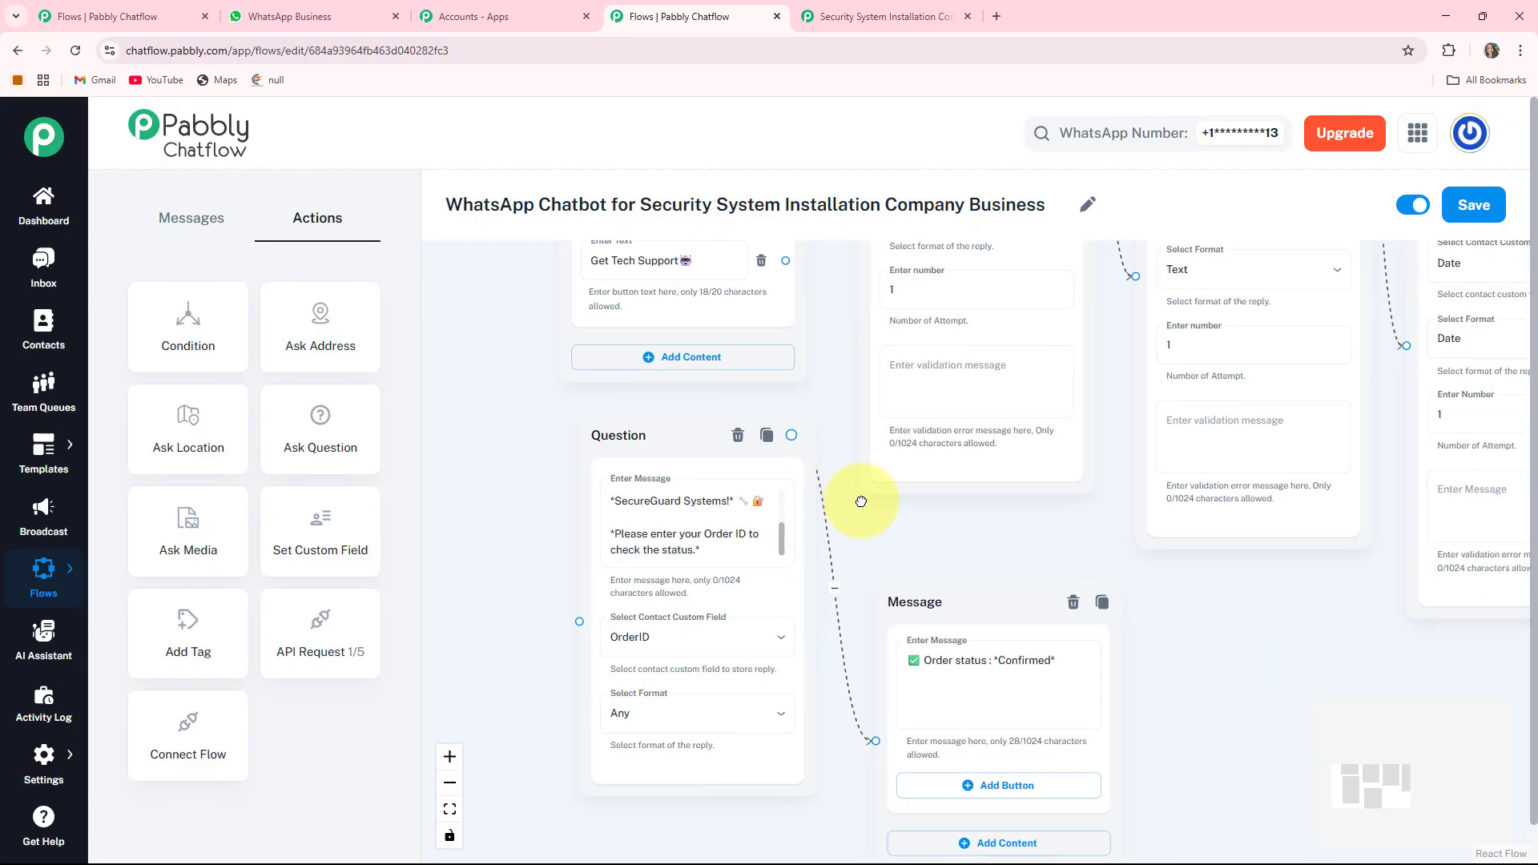
pyautogui.moveTo(861, 501); pyautogui.dragTo(823, 456)
pyautogui.moveTo(805, 720); pyautogui.dragTo(721, 713)
pyautogui.scroll(2, 721, 714)
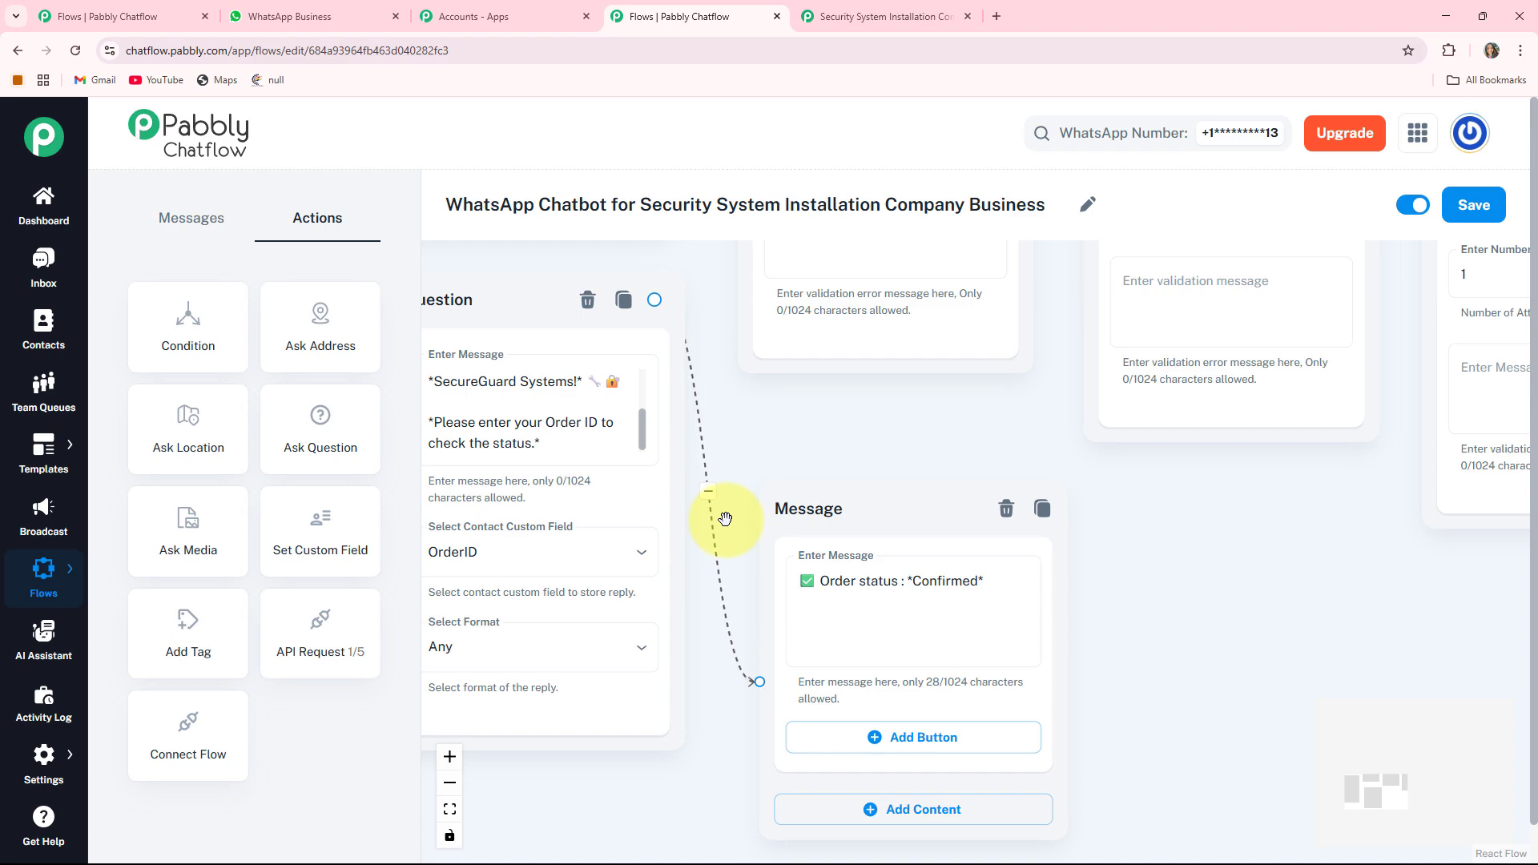
pyautogui.scroll(-3, 725, 519)
pyautogui.moveTo(696, 362); pyautogui.dragTo(552, 606)
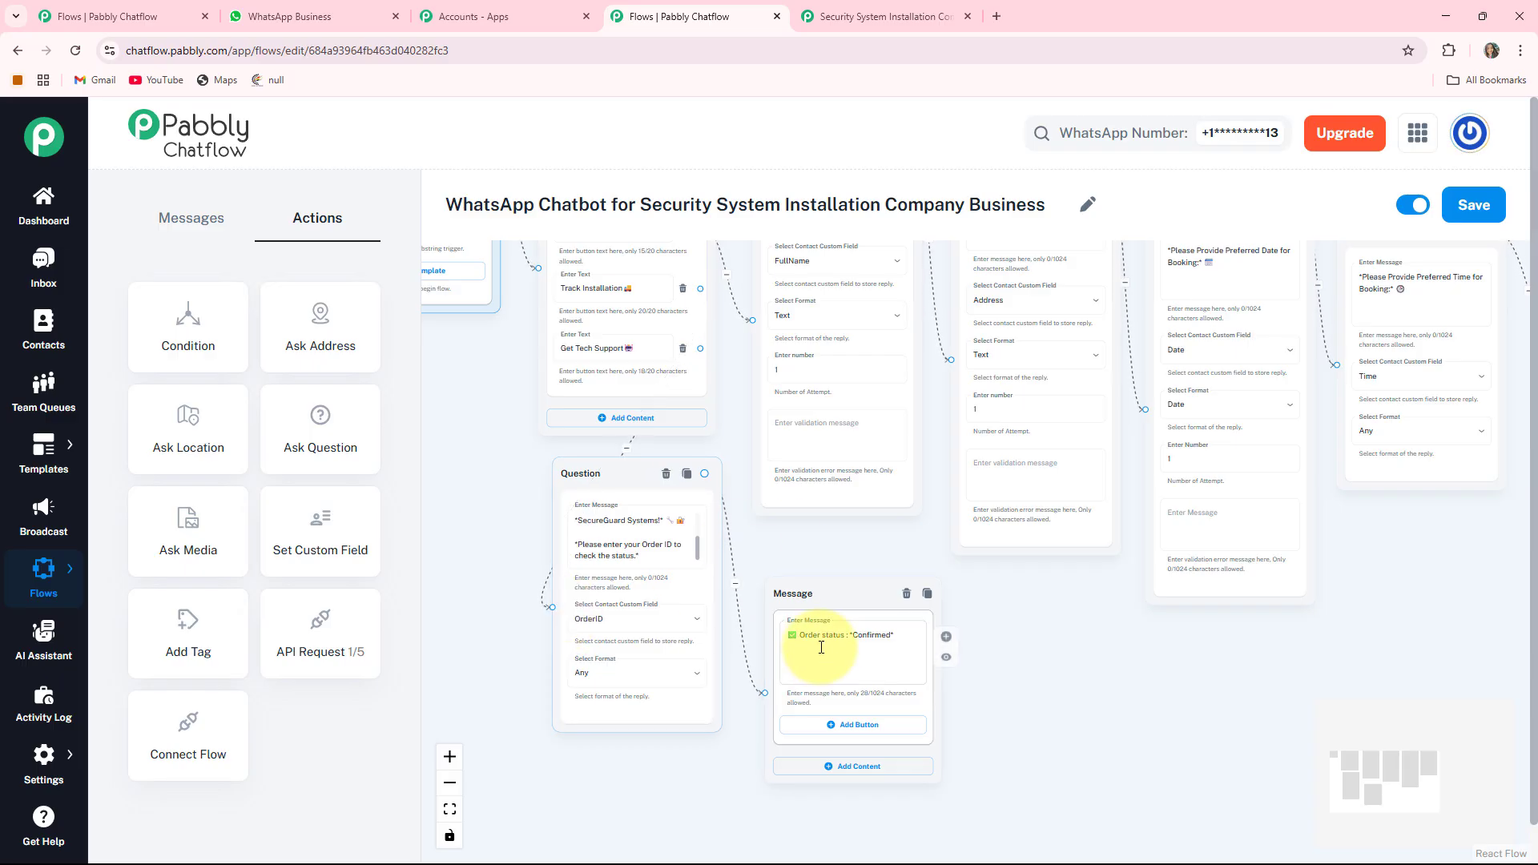
pyautogui.scroll(-3, 833, 641)
pyautogui.scroll(3, 647, 503)
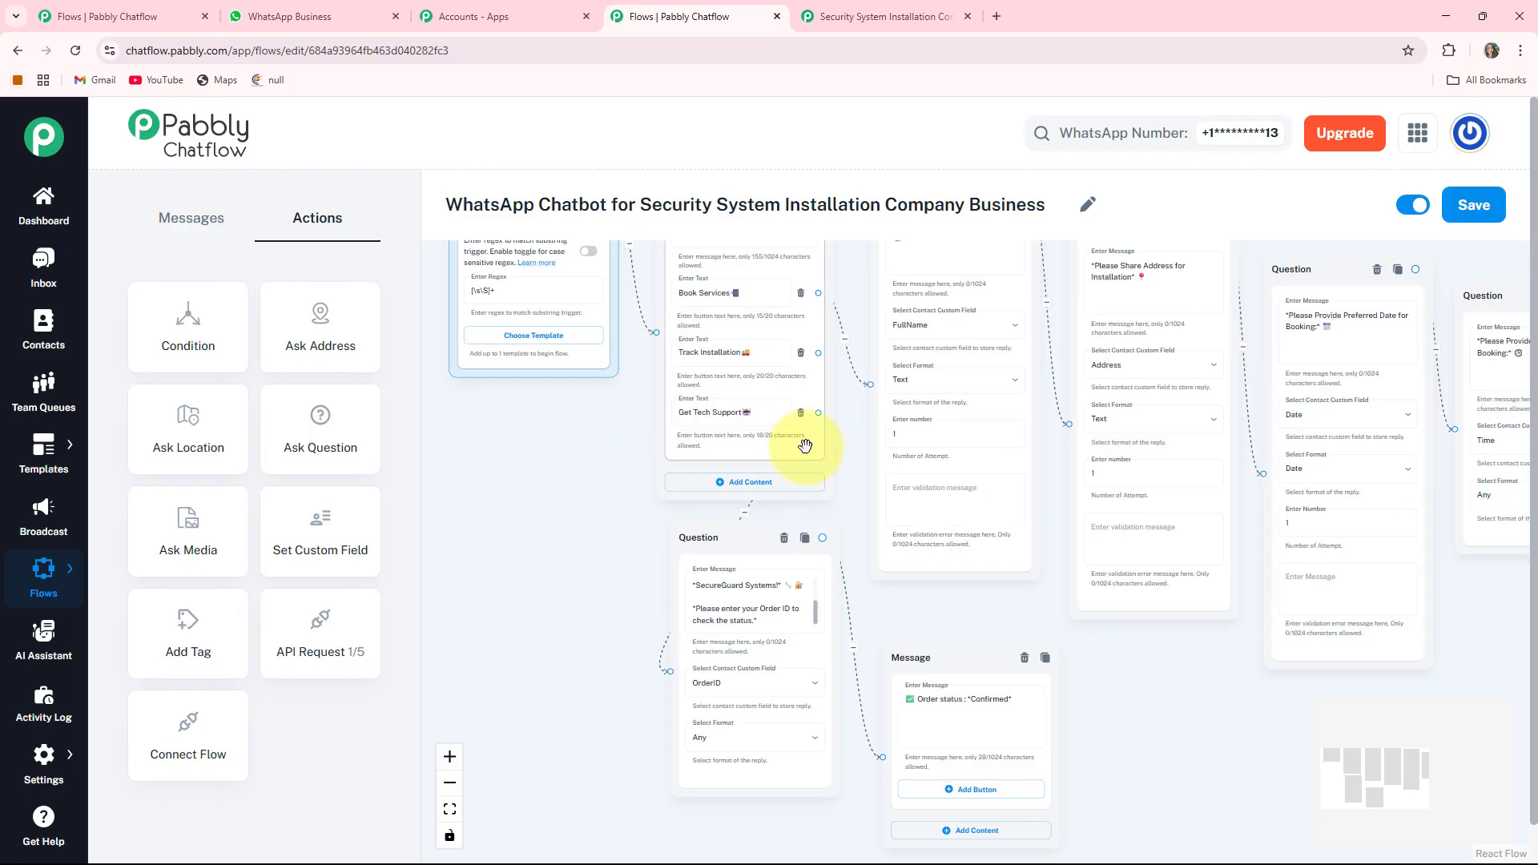
pyautogui.scroll(3, 621, 459)
pyautogui.moveTo(953, 432); pyautogui.dragTo(794, 458)
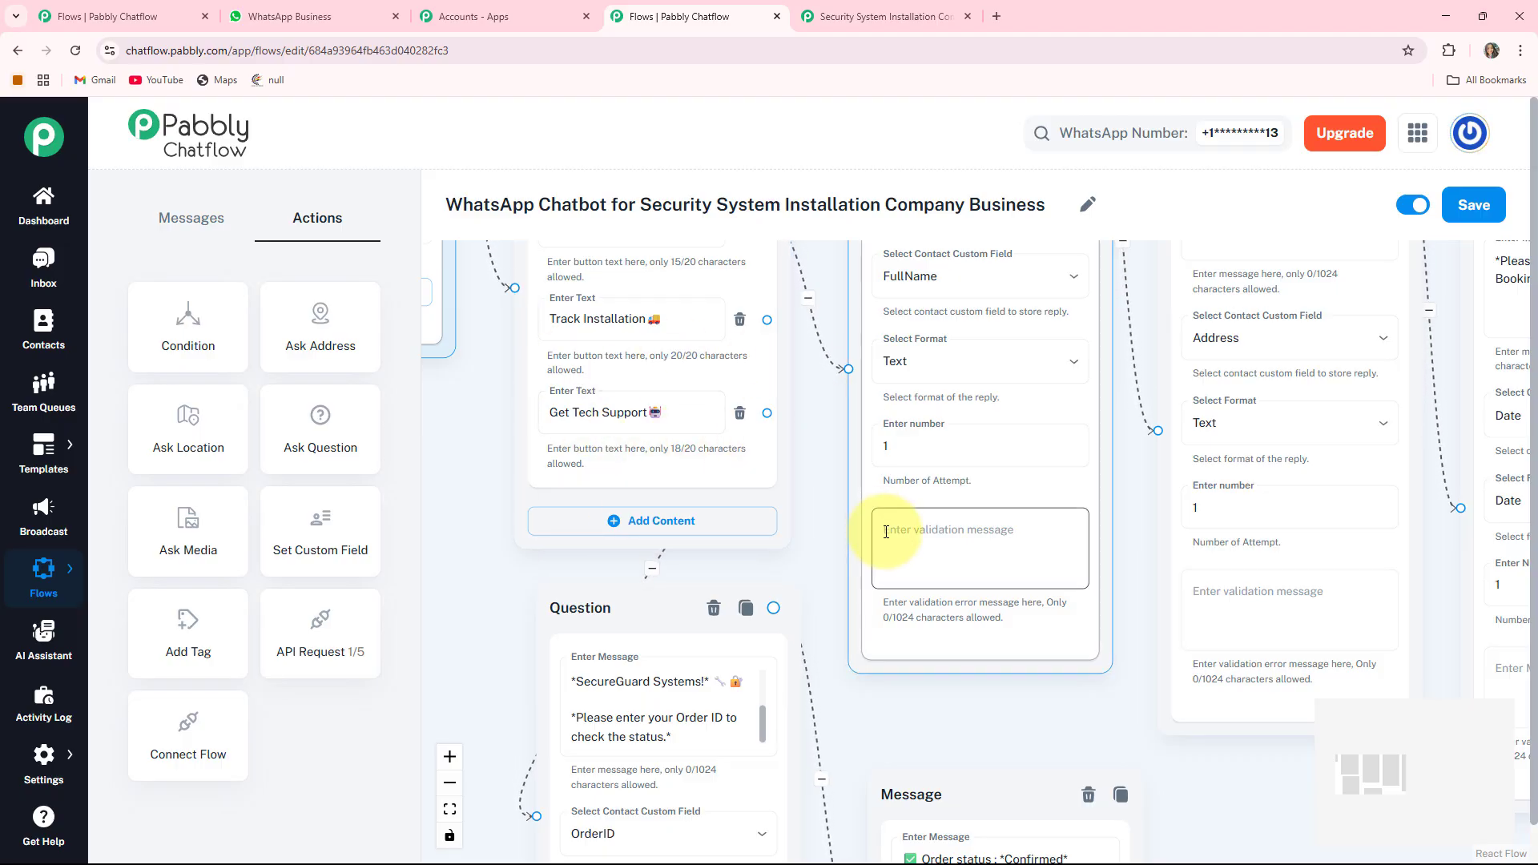
pyautogui.moveTo(799, 500); pyautogui.dragTo(744, 410)
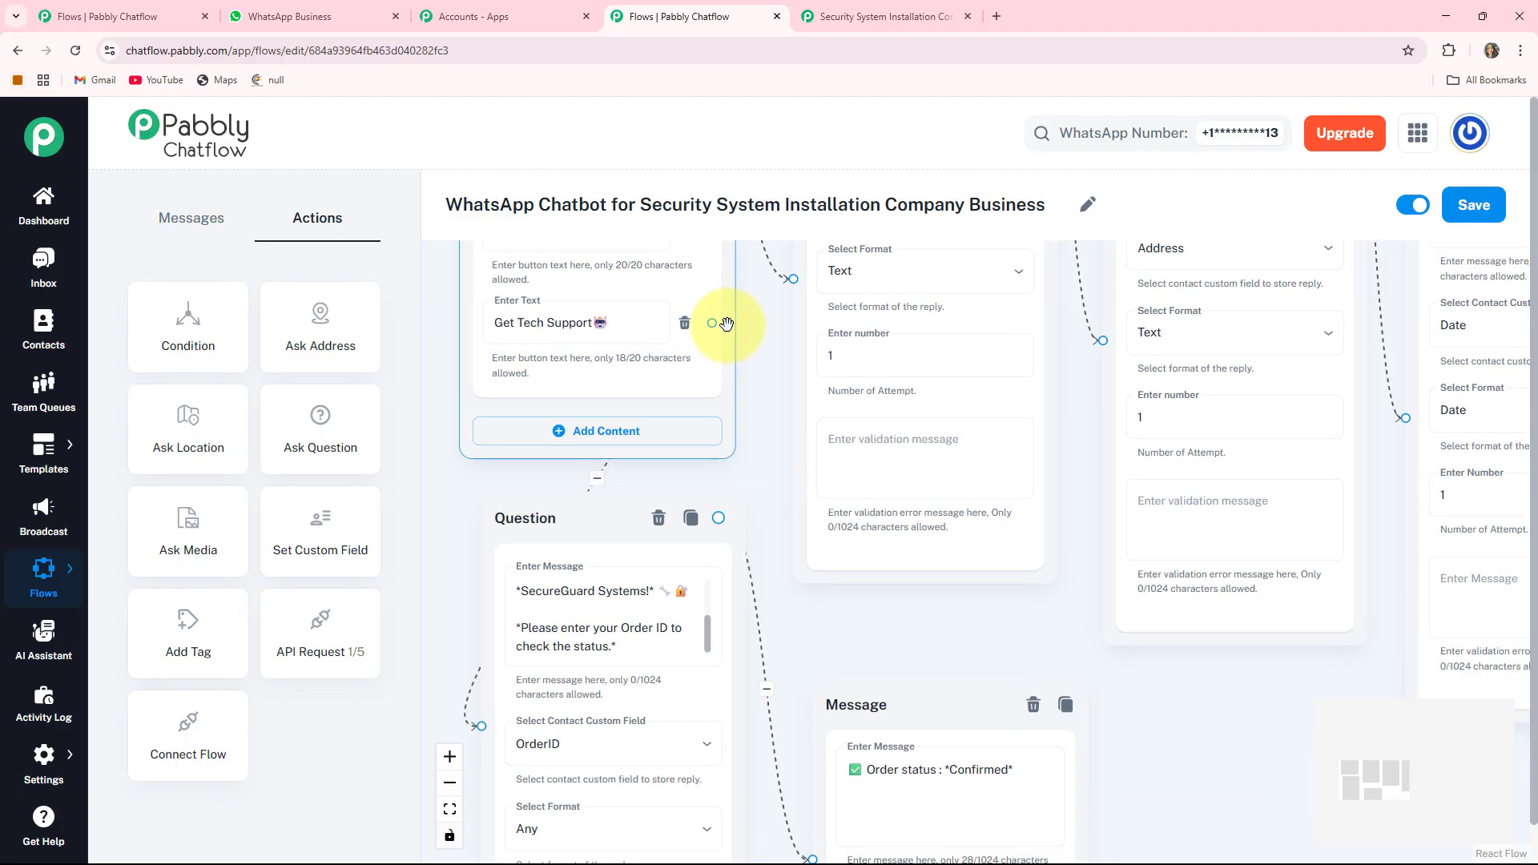
# - Link Get Tech Support to a new Text + Button message containing the issue-selection prompt
pyautogui.moveTo(711, 323); pyautogui.dragTo(1122, 689)
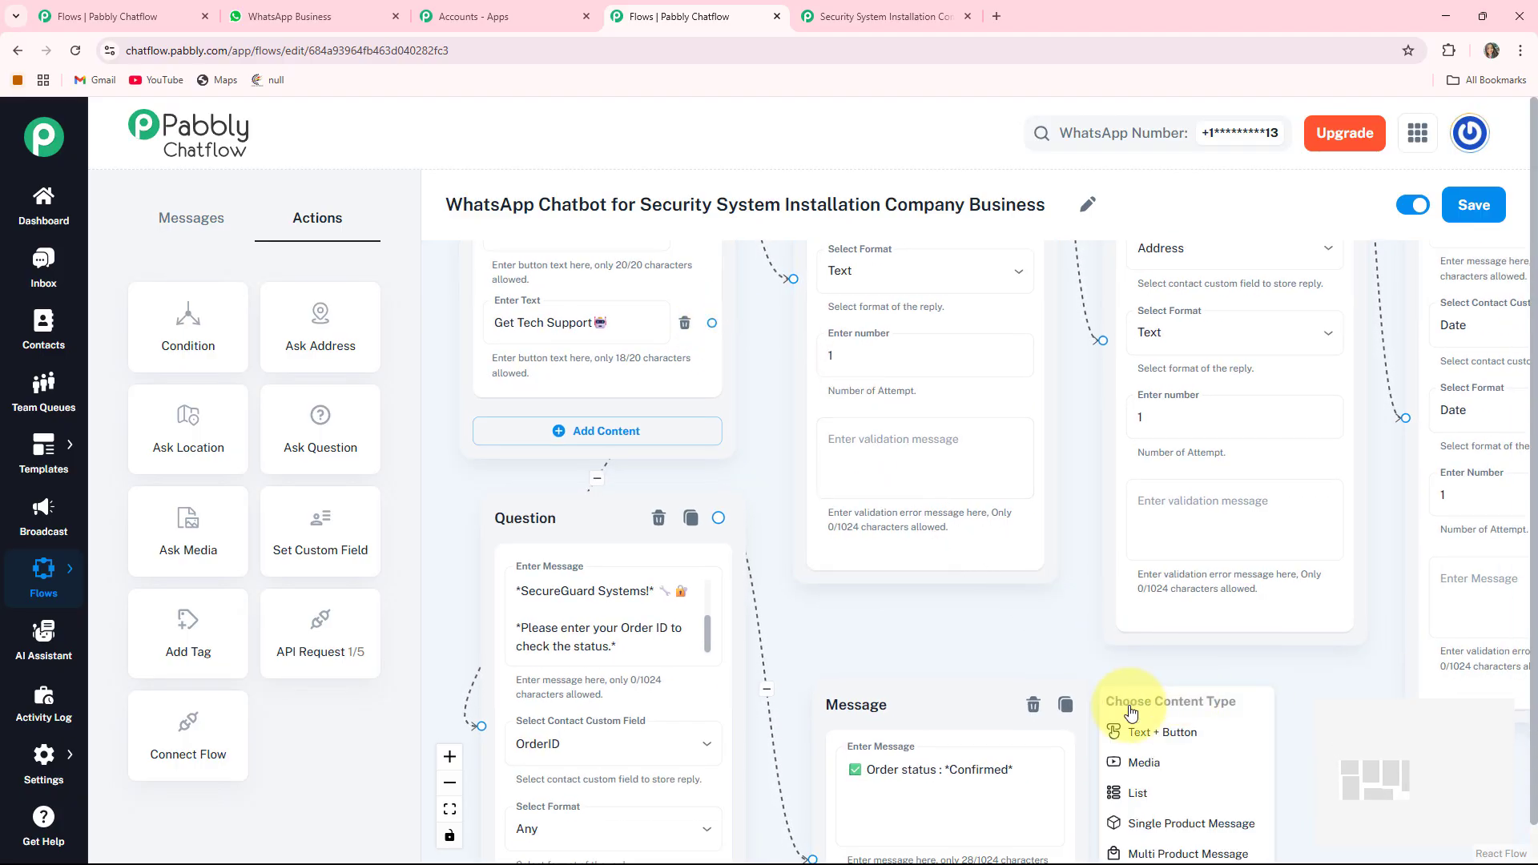
pyautogui.click(1199, 731)
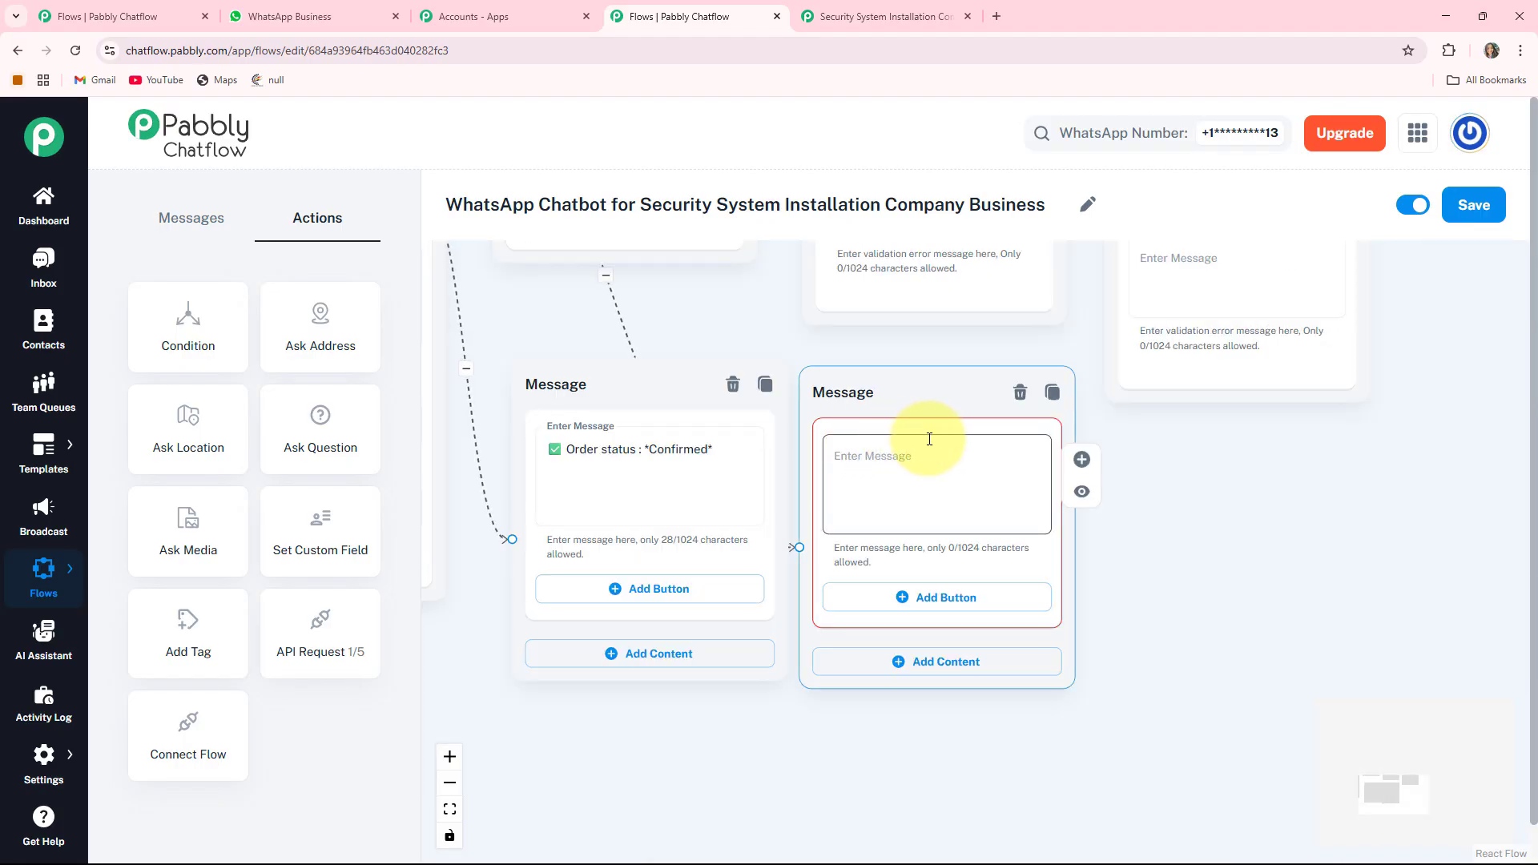
pyautogui.click(993, 481)
pyautogui.hotkey('ctrl', 'v')
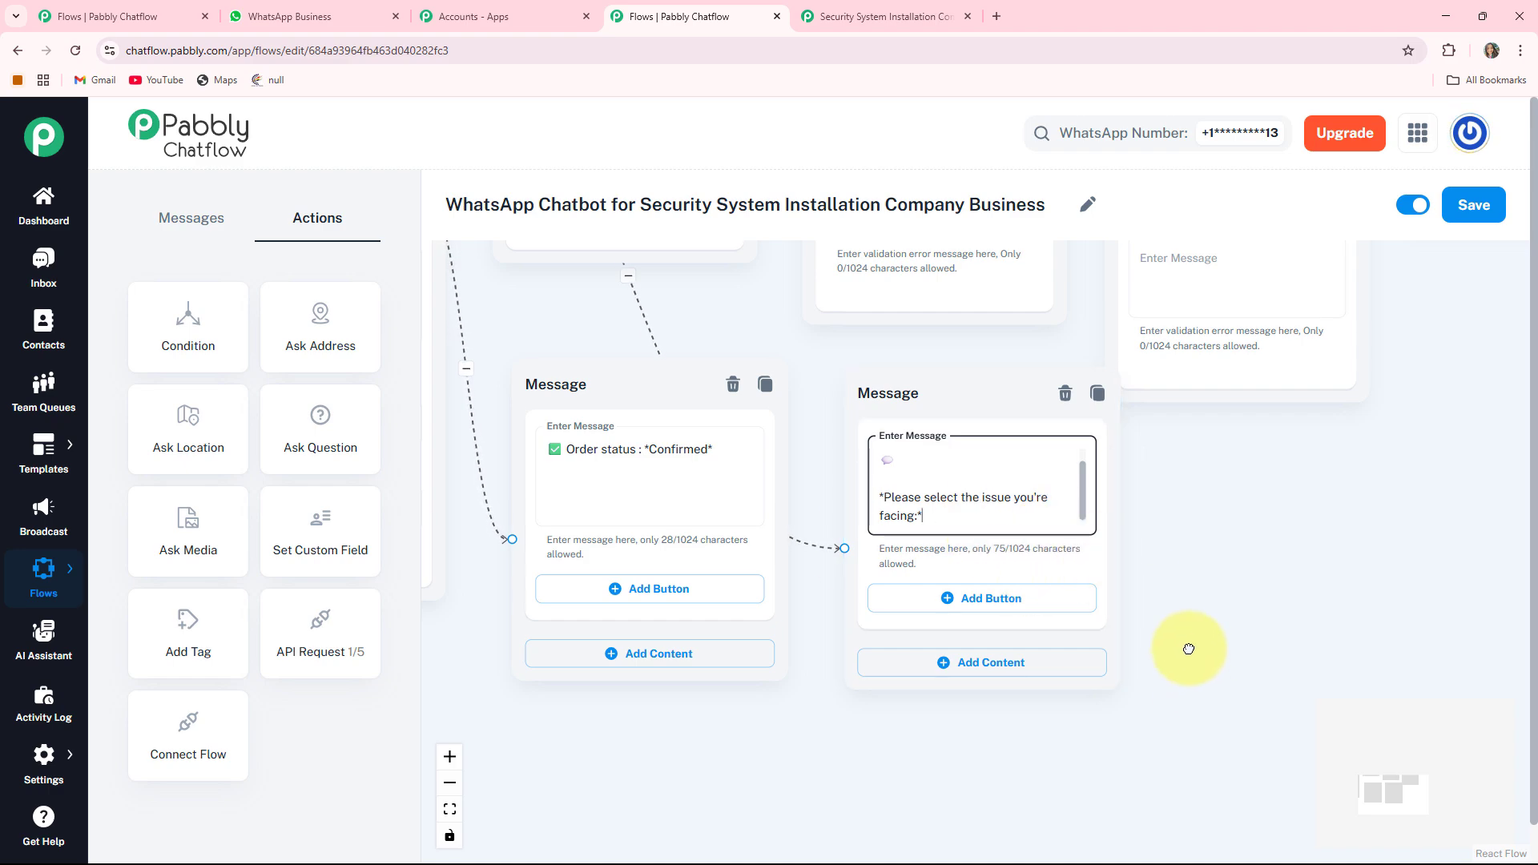
# - Add Camera Not Working, Alarm System Error and Mobile App Issues buttons to the message
pyautogui.moveTo(1188, 648); pyautogui.dragTo(1119, 553)
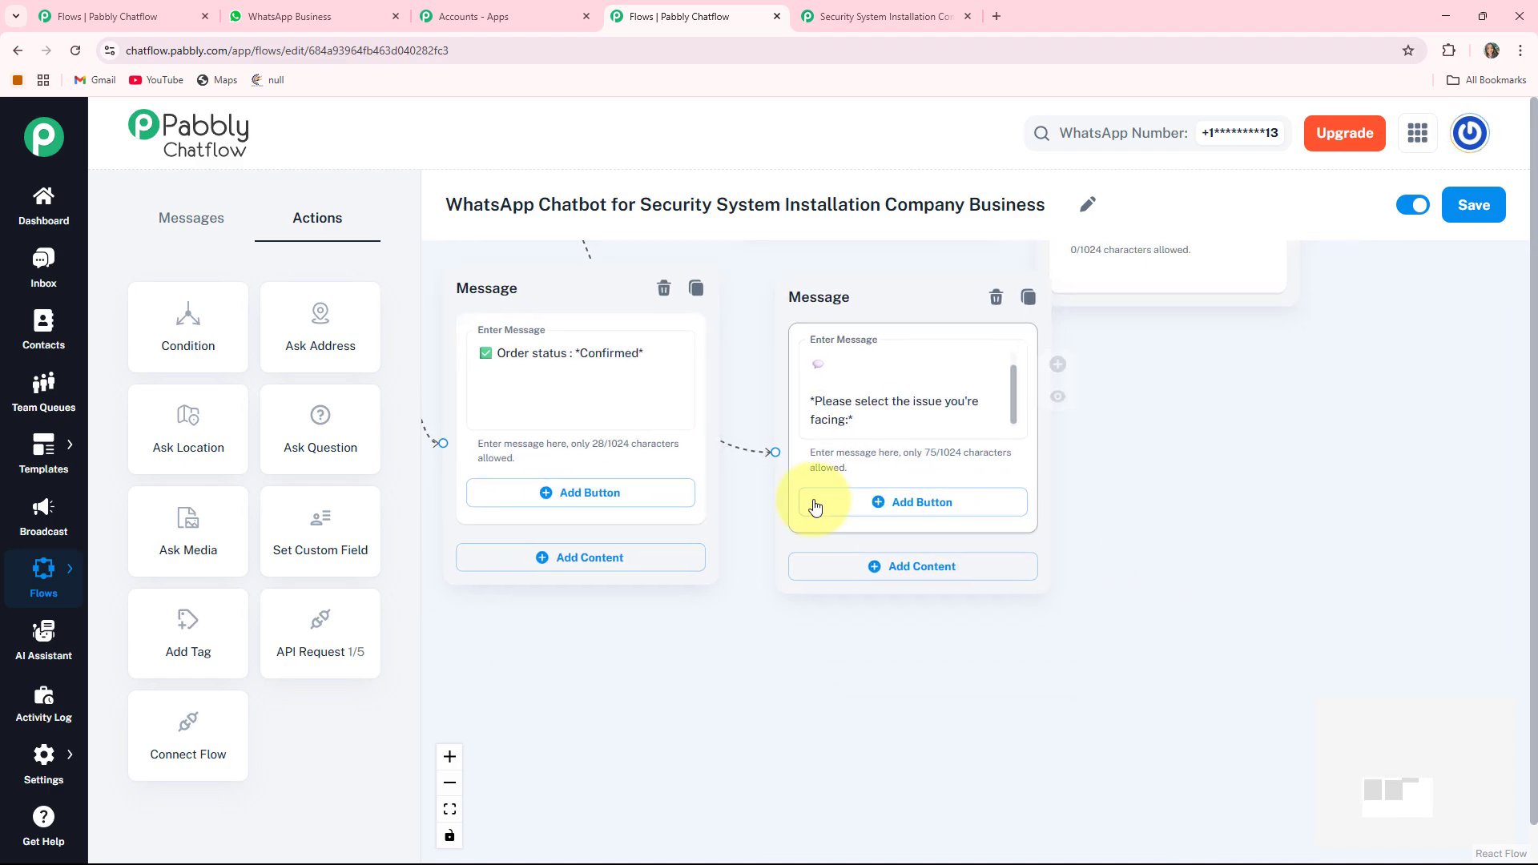
pyautogui.click(896, 505)
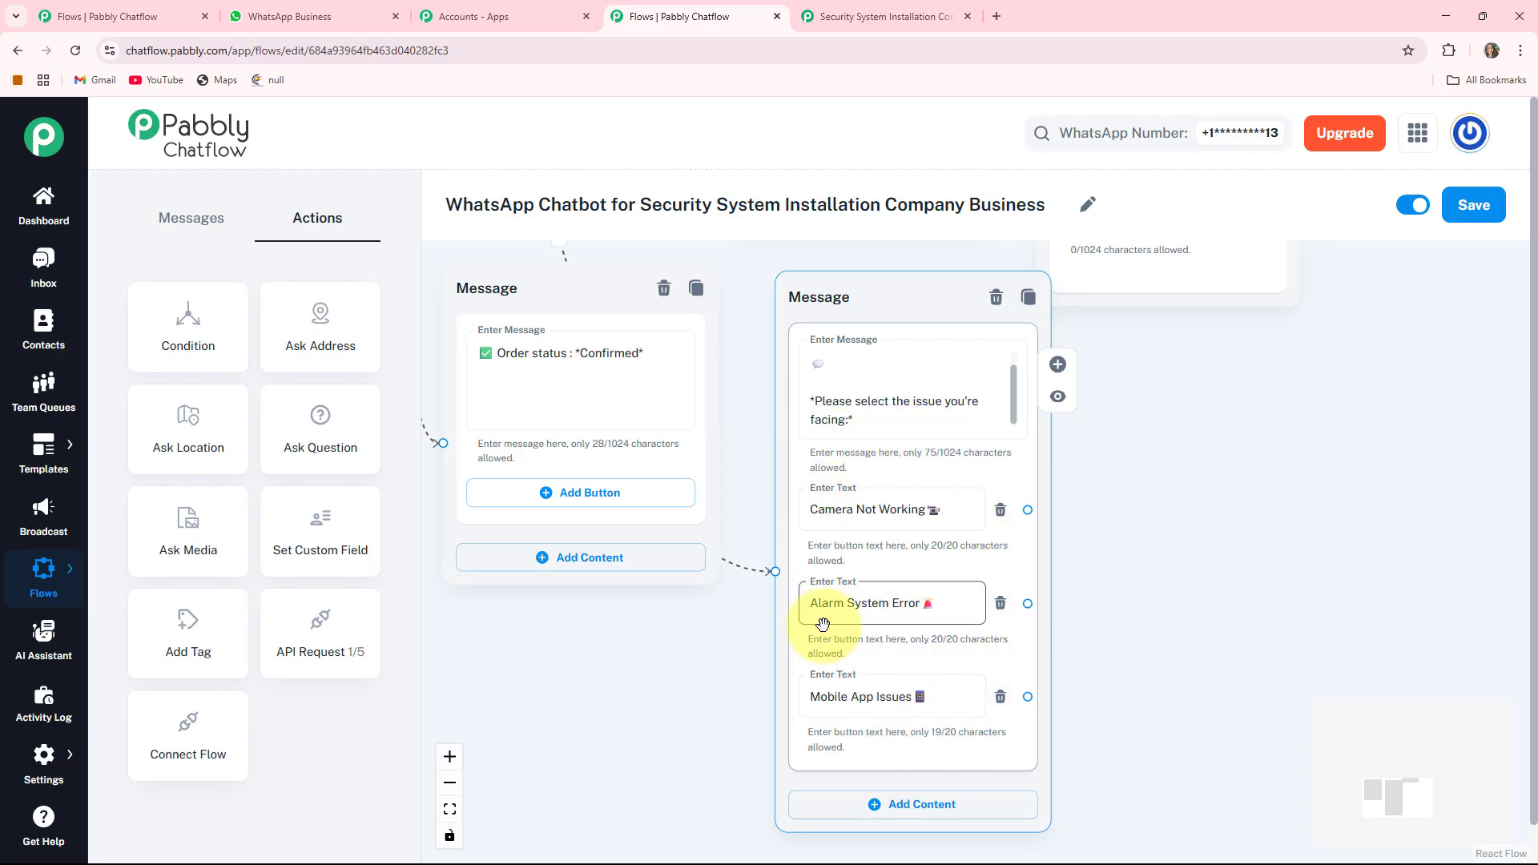
pyautogui.scroll(-3, 814, 617)
# - Add a 'Request received!' expert follow-up message and connect all three issue buttons to it
pyautogui.moveTo(609, 690); pyautogui.dragTo(673, 794)
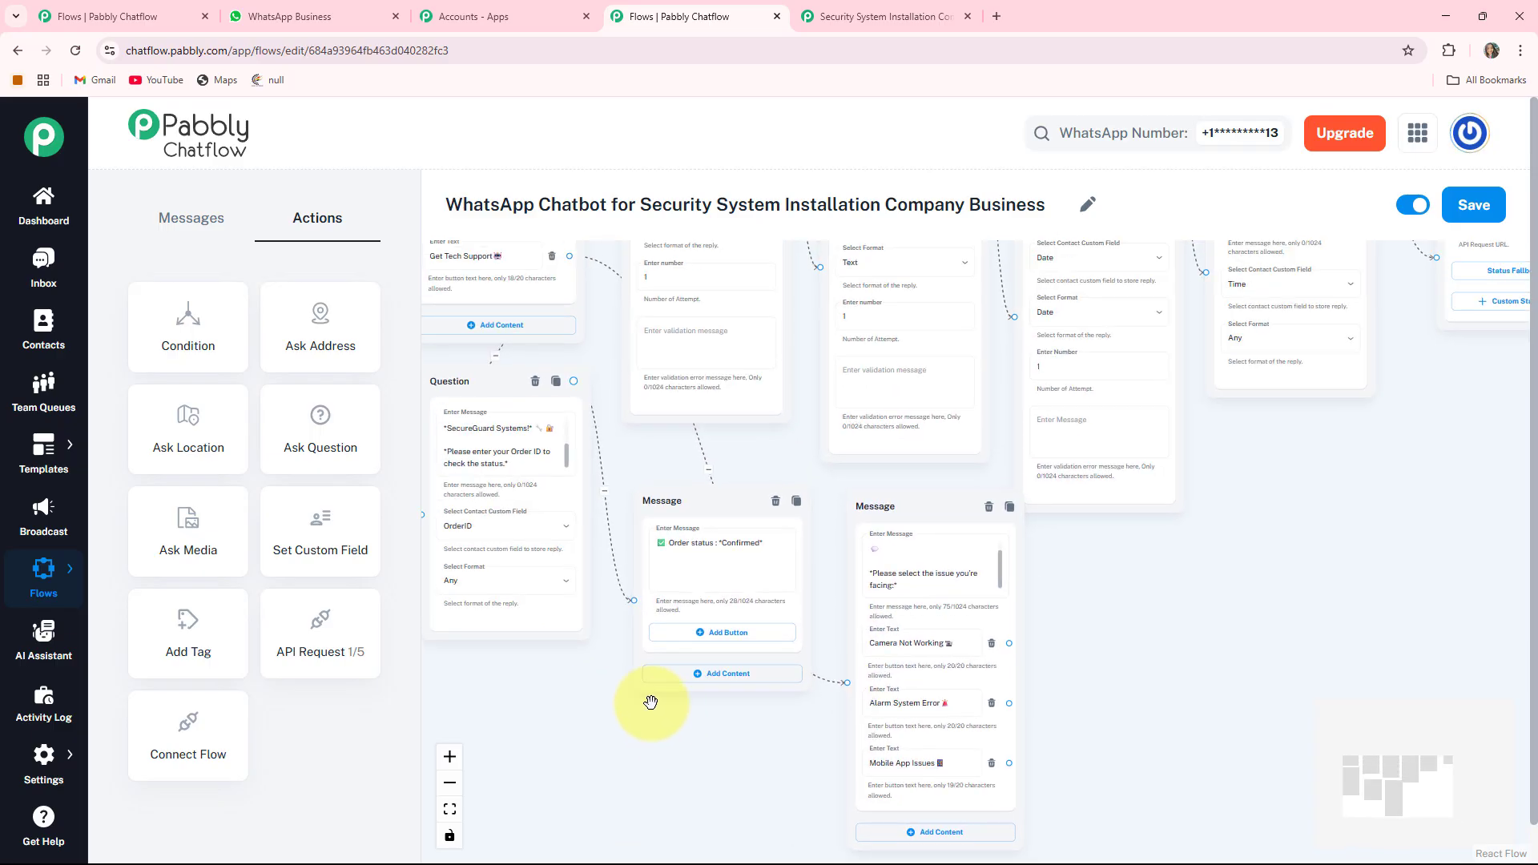
pyautogui.click(191, 218)
pyautogui.moveTo(180, 338); pyautogui.dragTo(1050, 535)
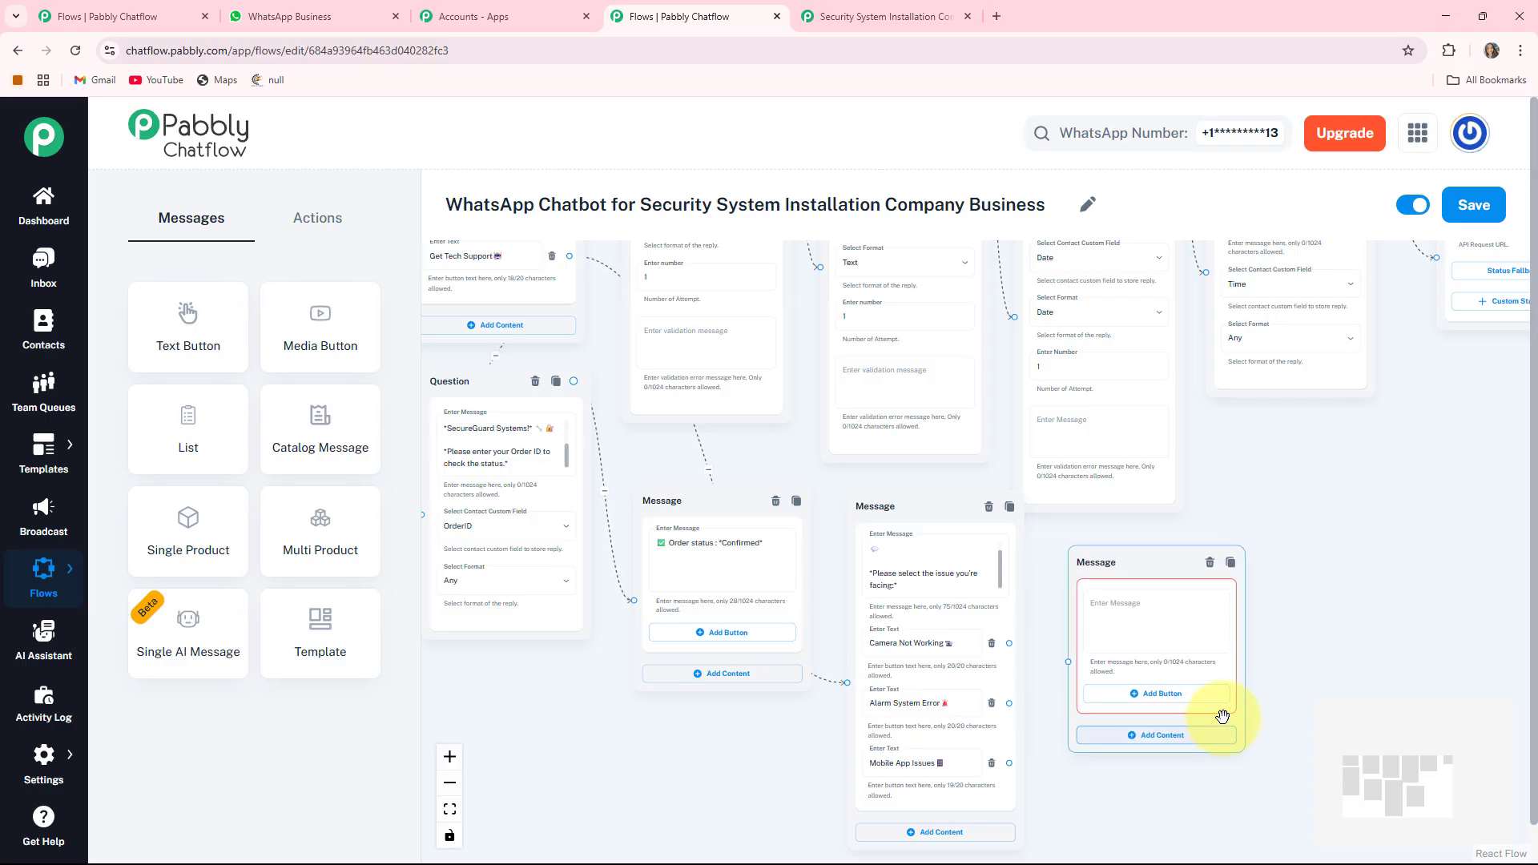
pyautogui.scroll(3, 1257, 652)
pyautogui.click(1025, 582)
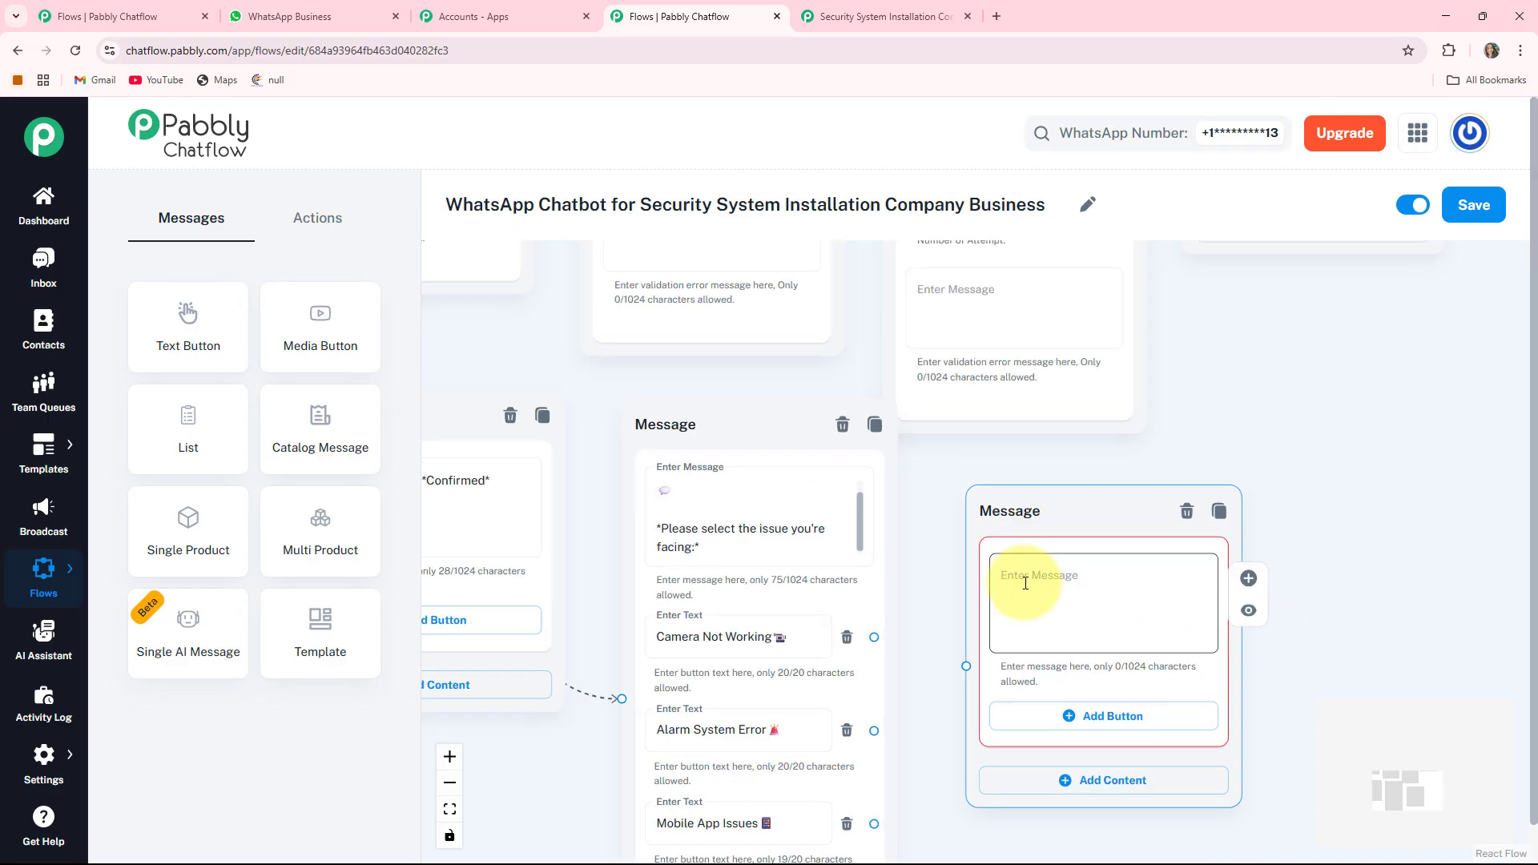
pyautogui.click(1025, 583)
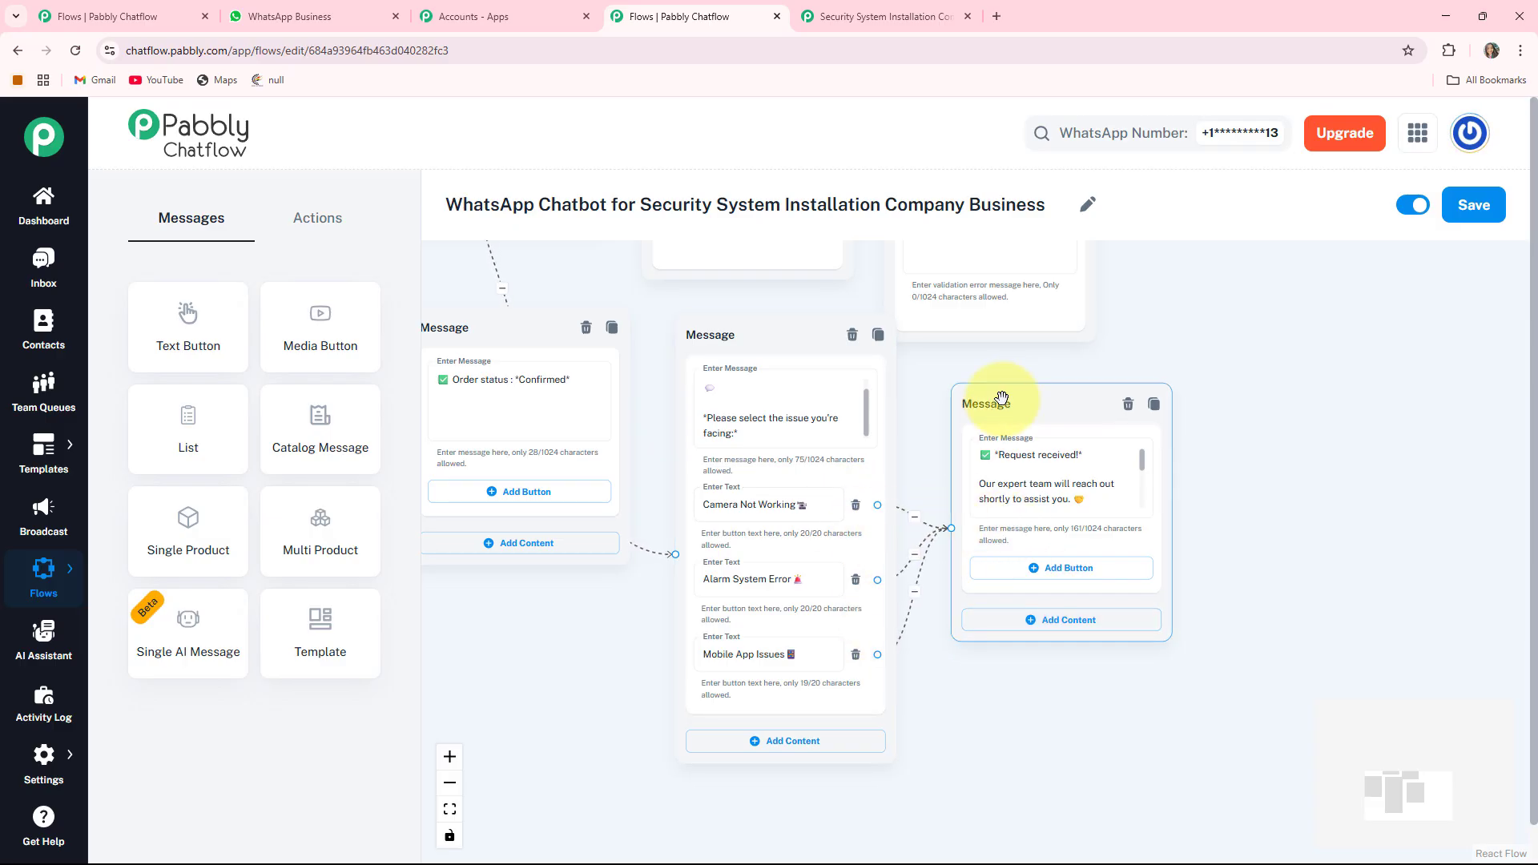
pyautogui.moveTo(1003, 405); pyautogui.dragTo(1007, 456)
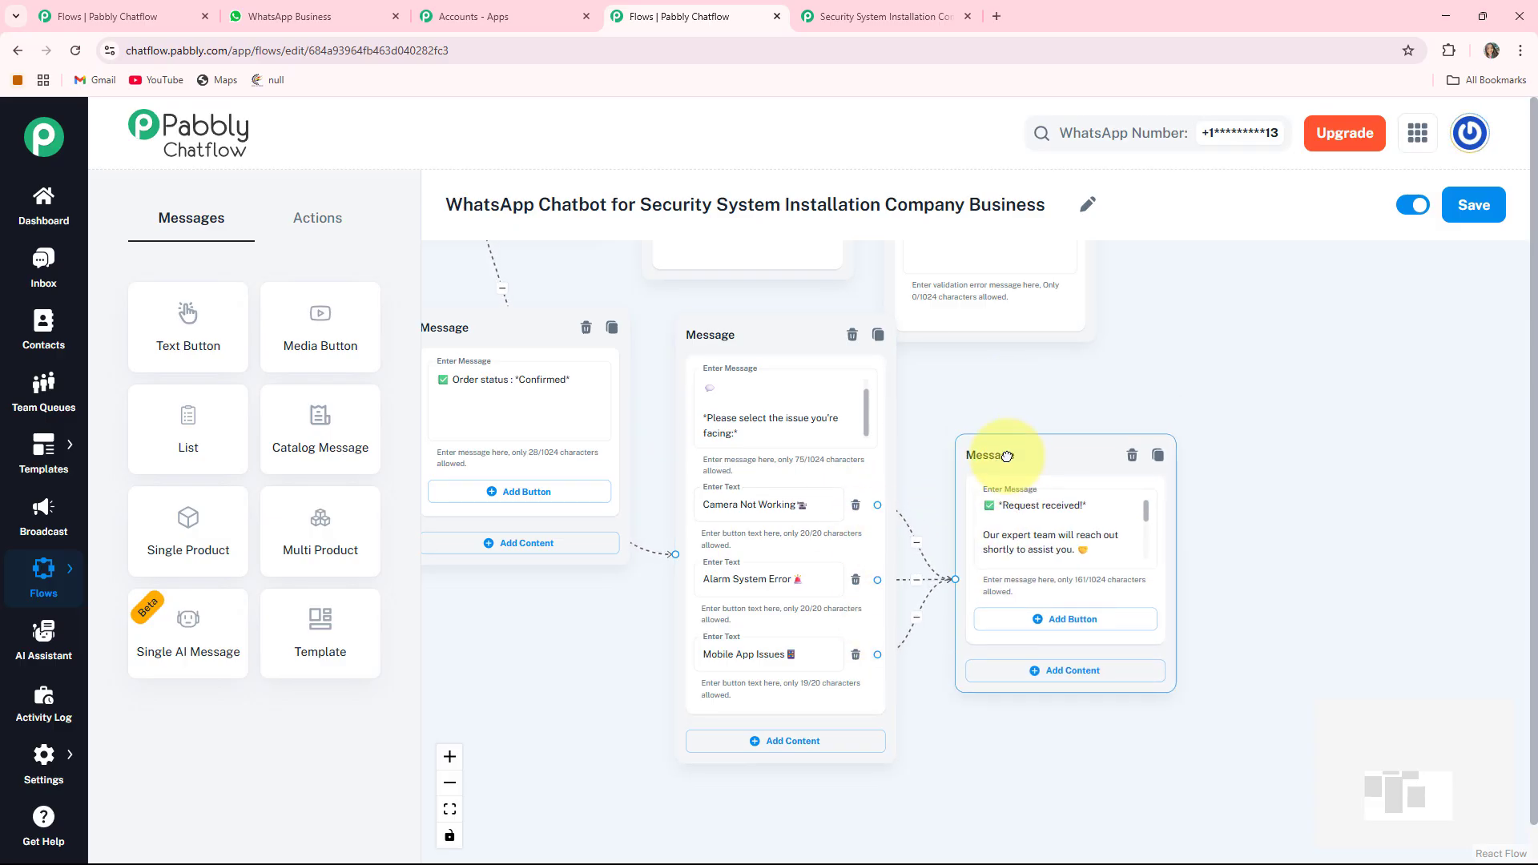
# - Fit the whole flow into view, then return to the WhatsApp Web test chat
pyautogui.click(449, 810)
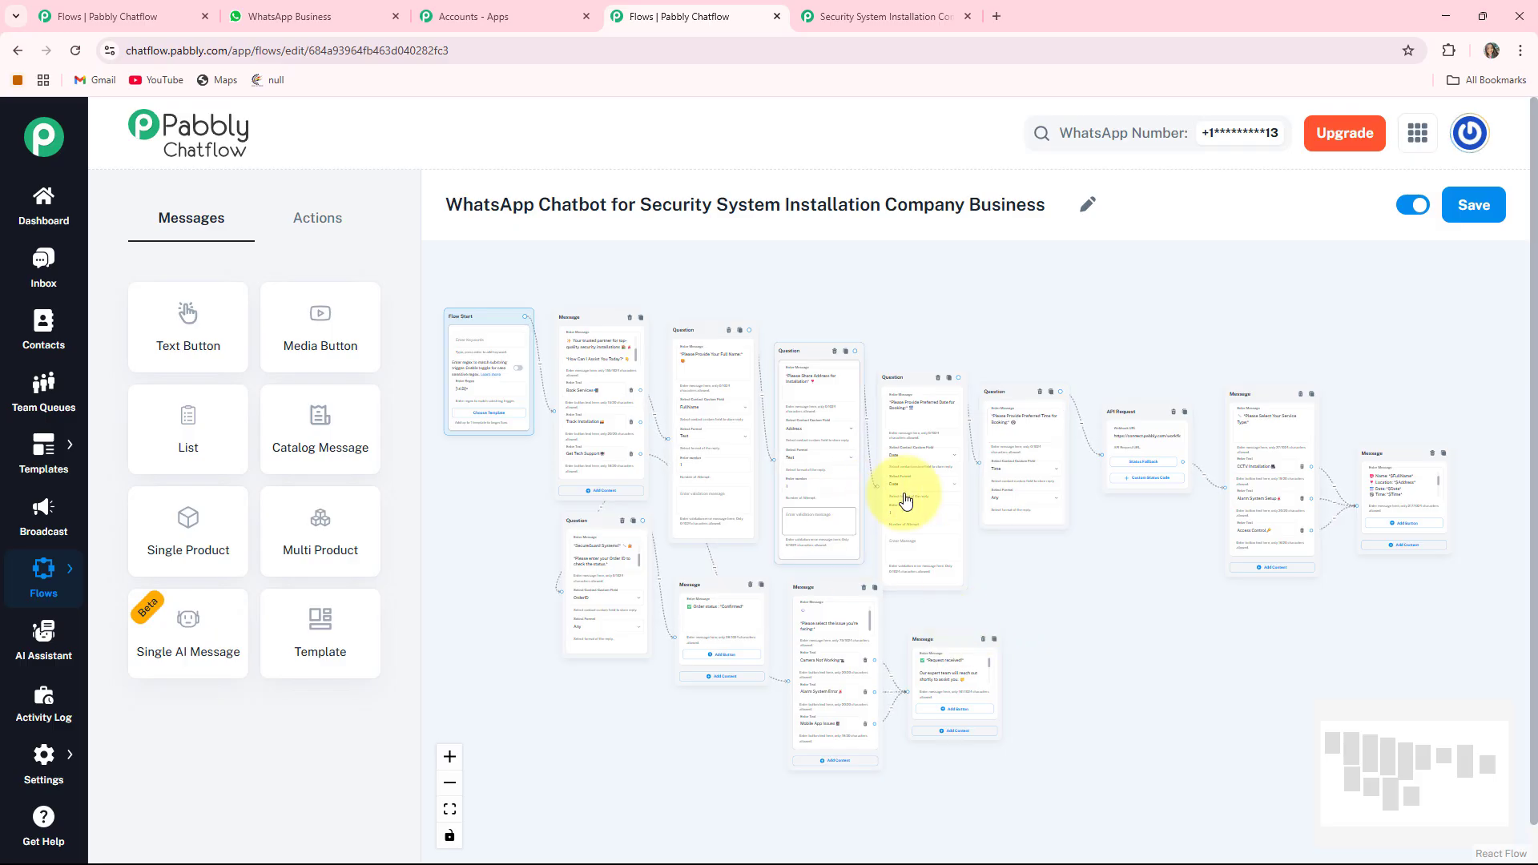
pyautogui.click(264, 16)
pyautogui.scroll(5, 785, 300)
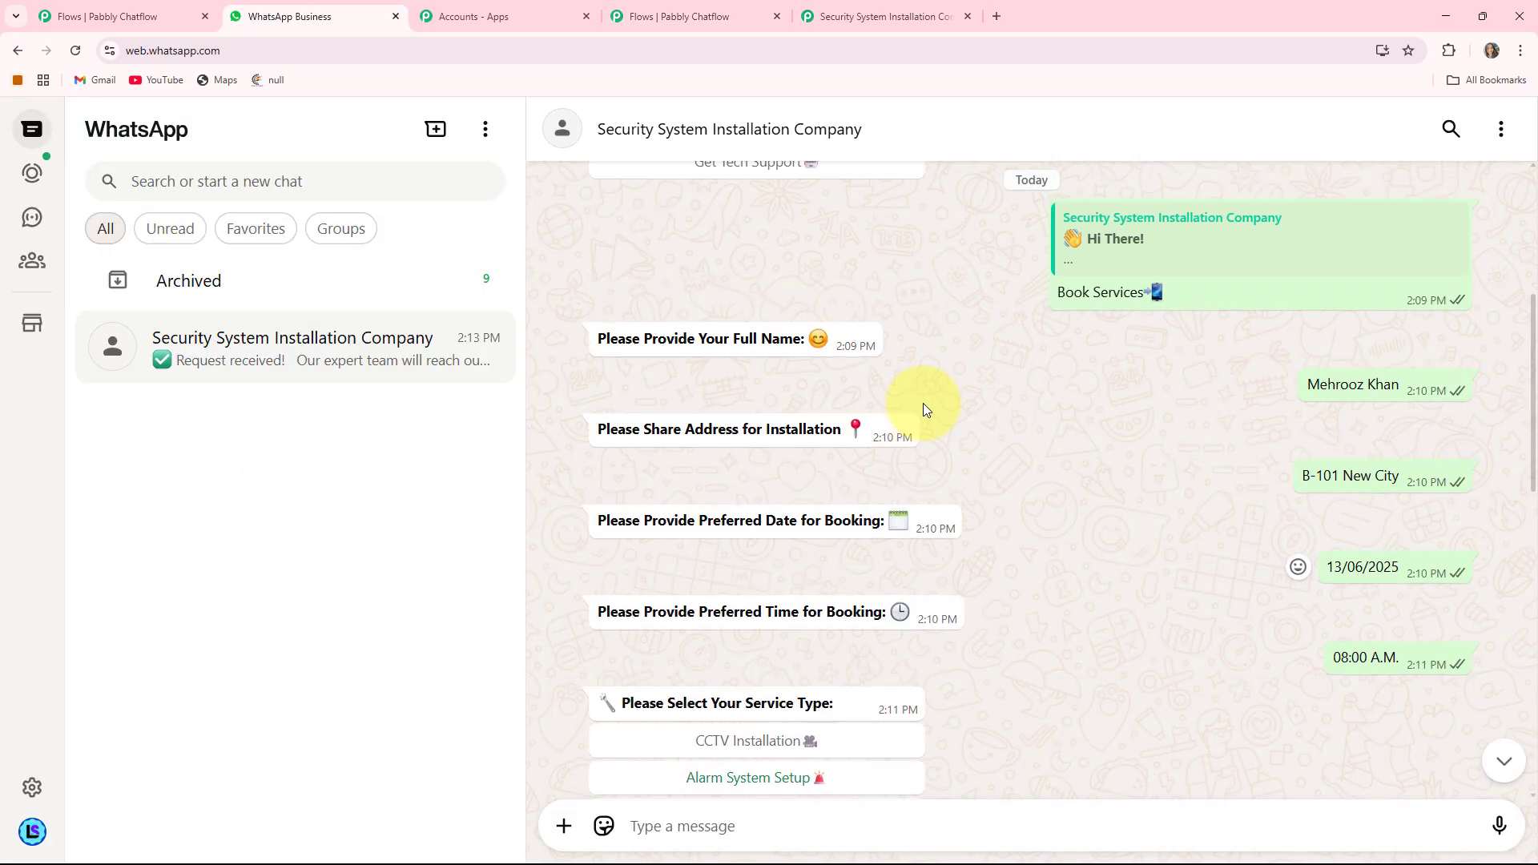
pyautogui.scroll(-2, 922, 402)
pyautogui.scroll(2, 922, 402)
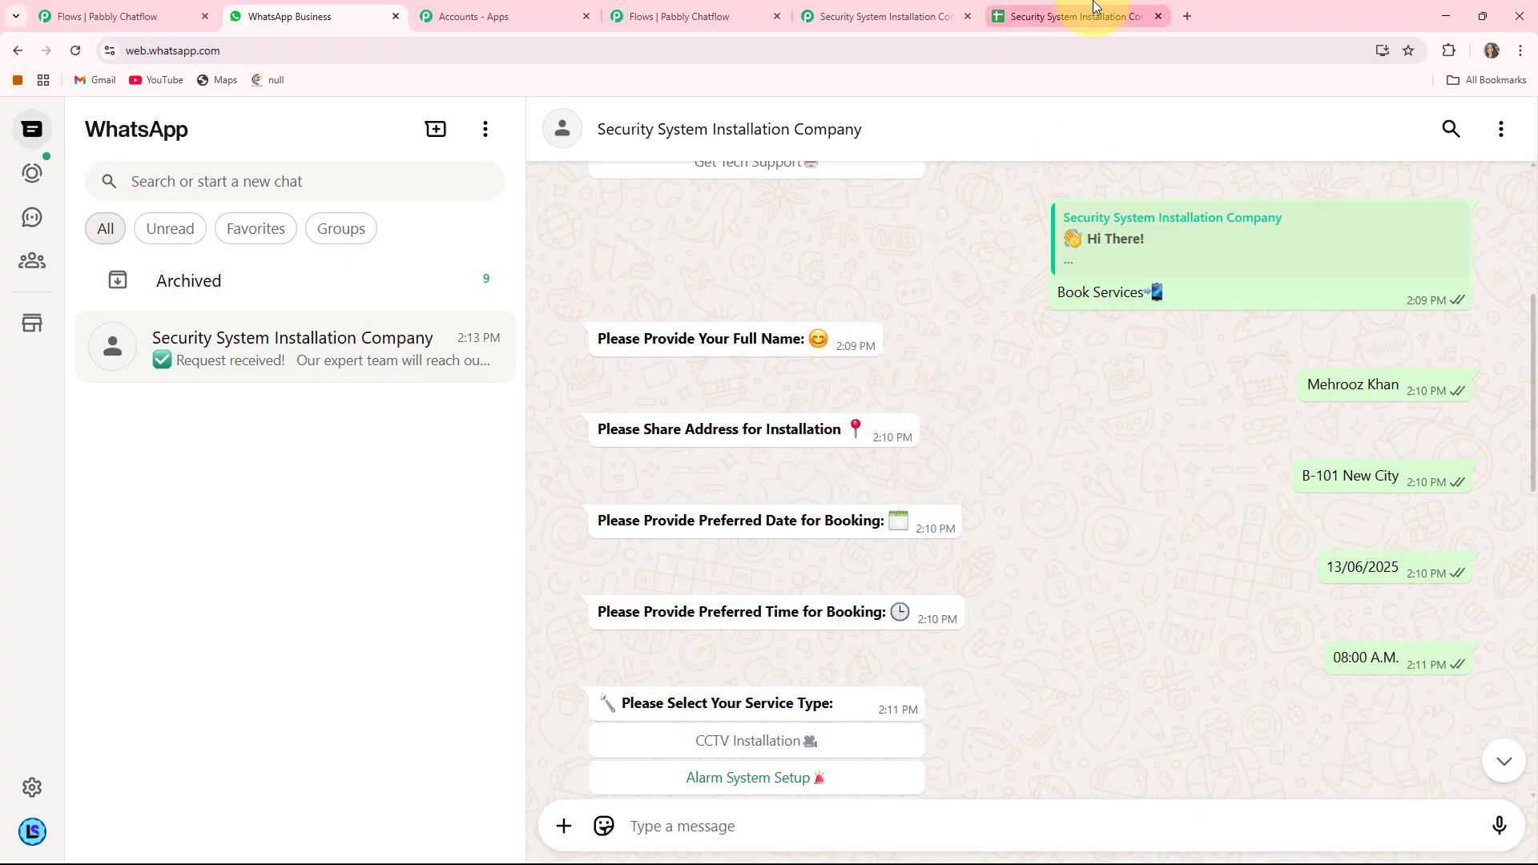
# - Check the test booking's name, address, date and time in Sheets row 2, then view the Pabbly Connect workflow
pyautogui.click(1089, 16)
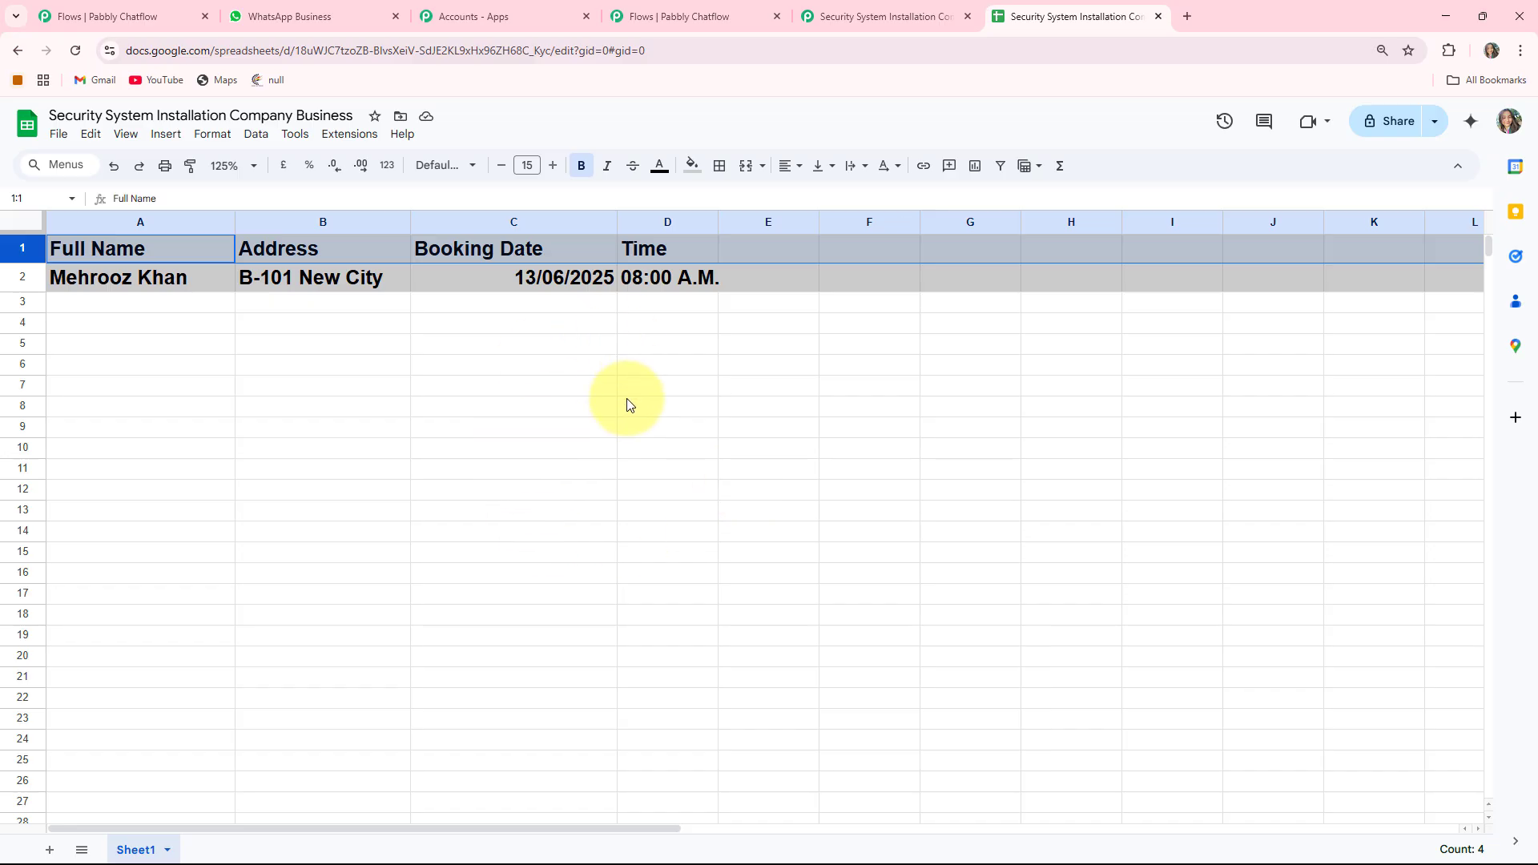
pyautogui.click(879, 12)
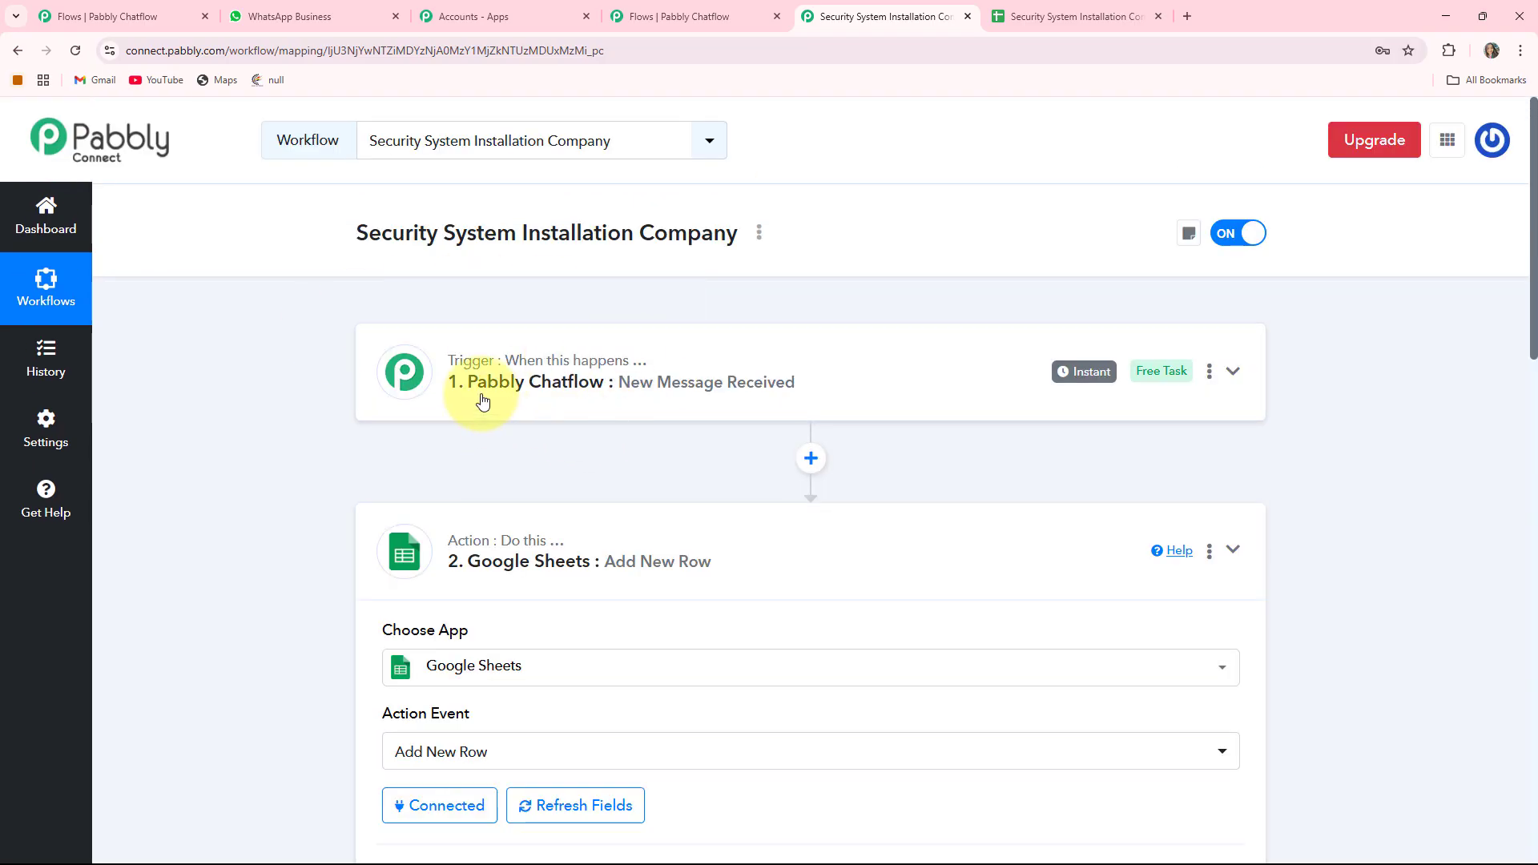
# - Review the Chatflow trigger and Google Sheets Add New Row action, then return to WhatsApp
pyautogui.scroll(-6, 655, 480)
pyautogui.scroll(5, 585, 321)
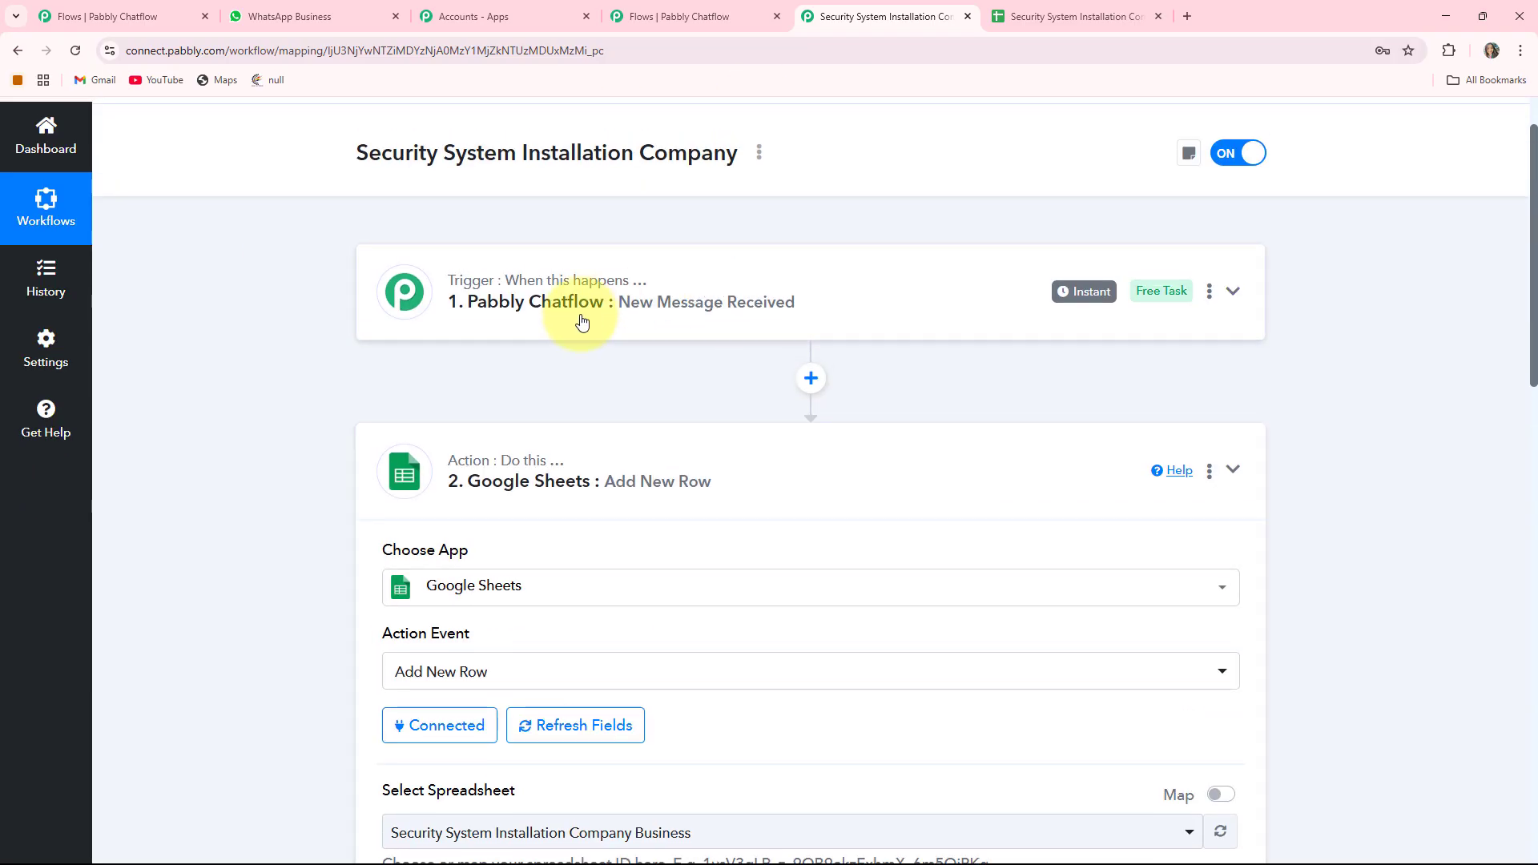
pyautogui.scroll(1, 605, 370)
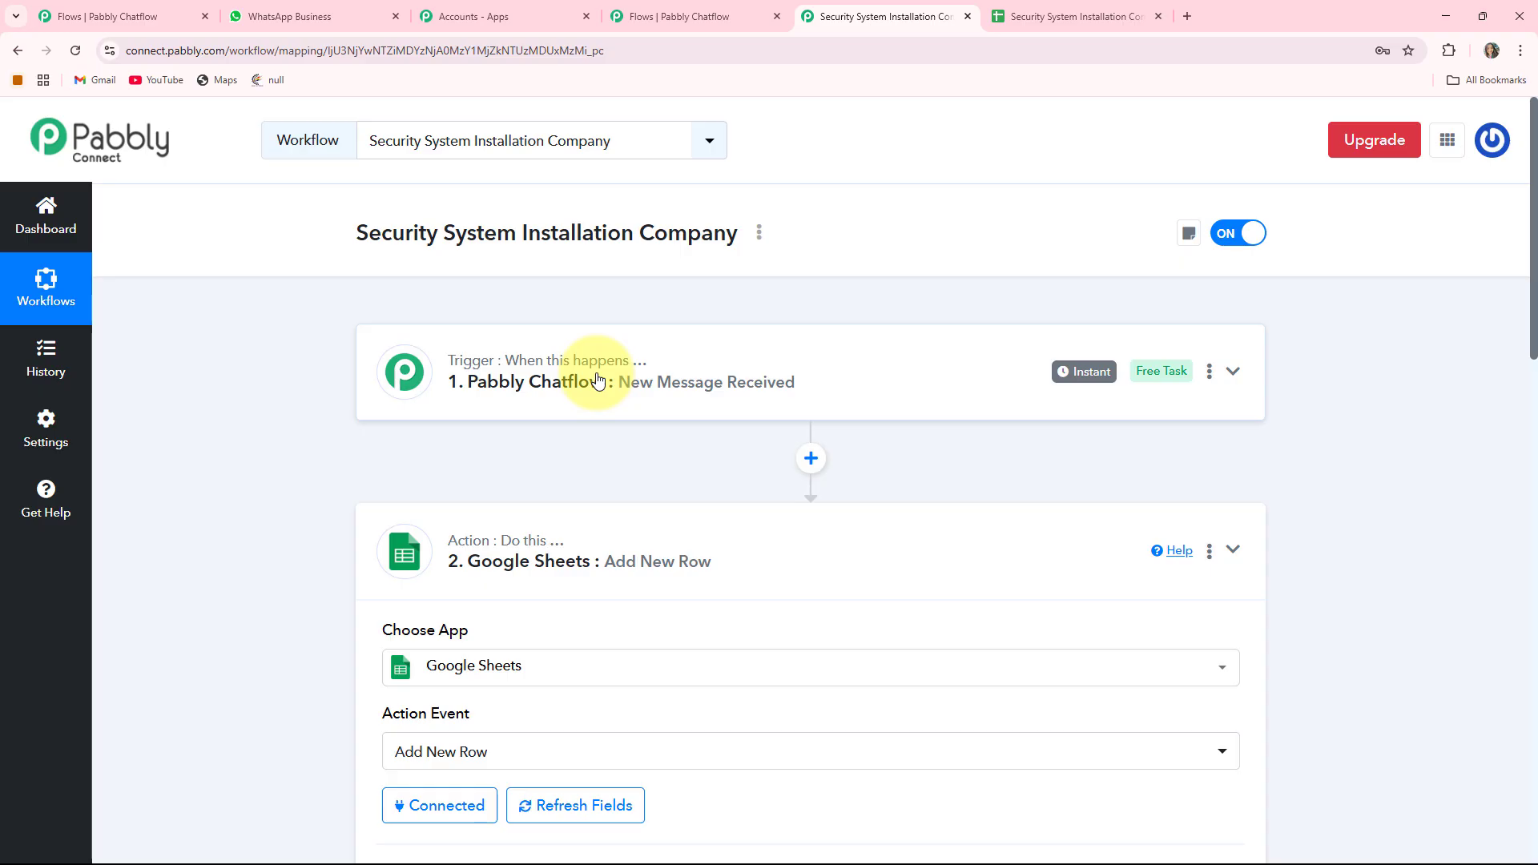
pyautogui.hotkey('ctrl', '2')
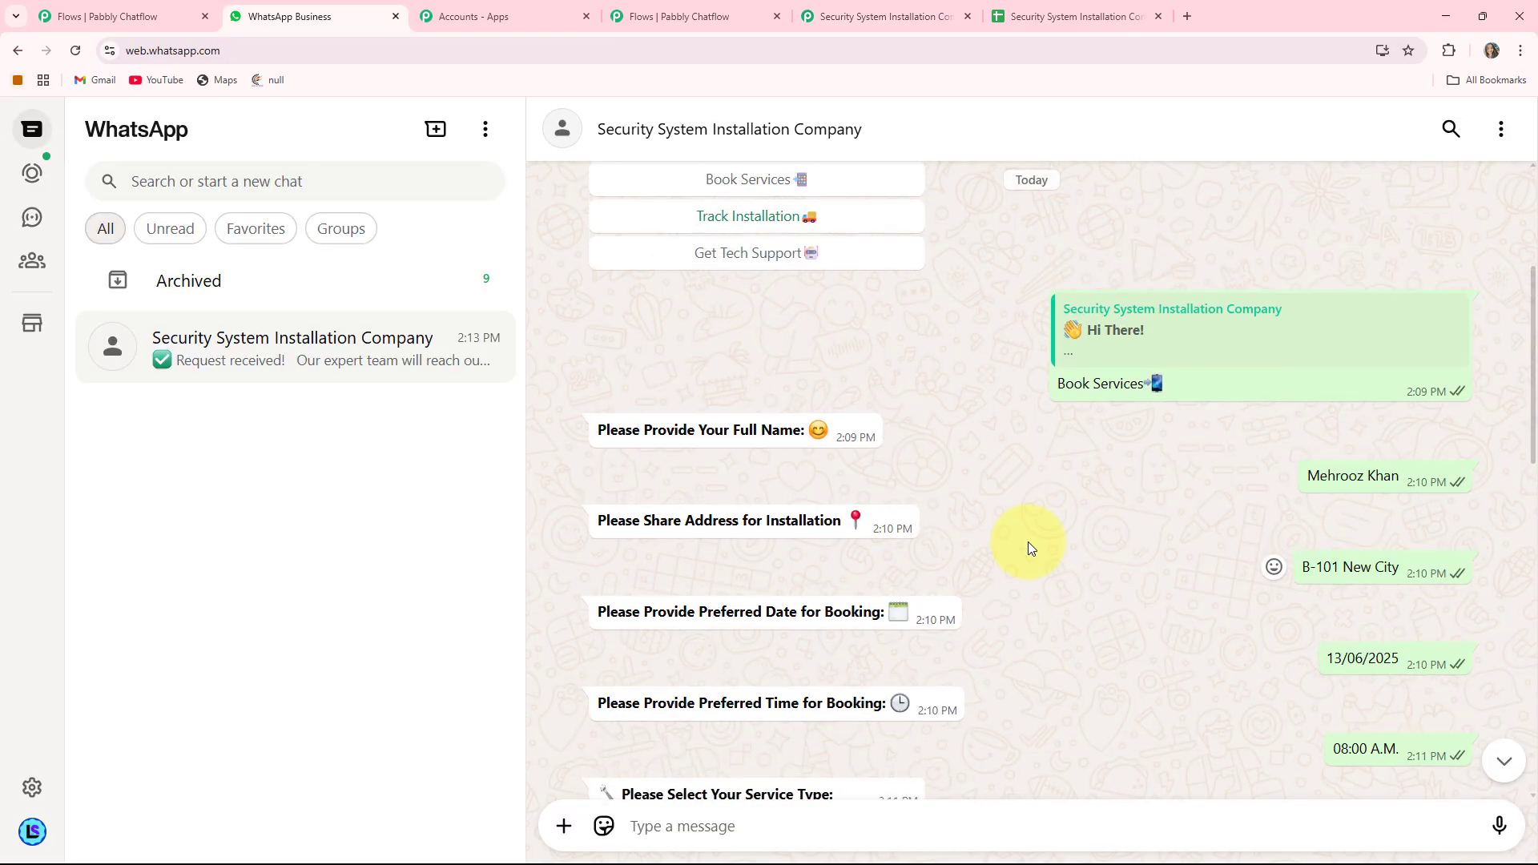
pyautogui.scroll(-8, 1027, 542)
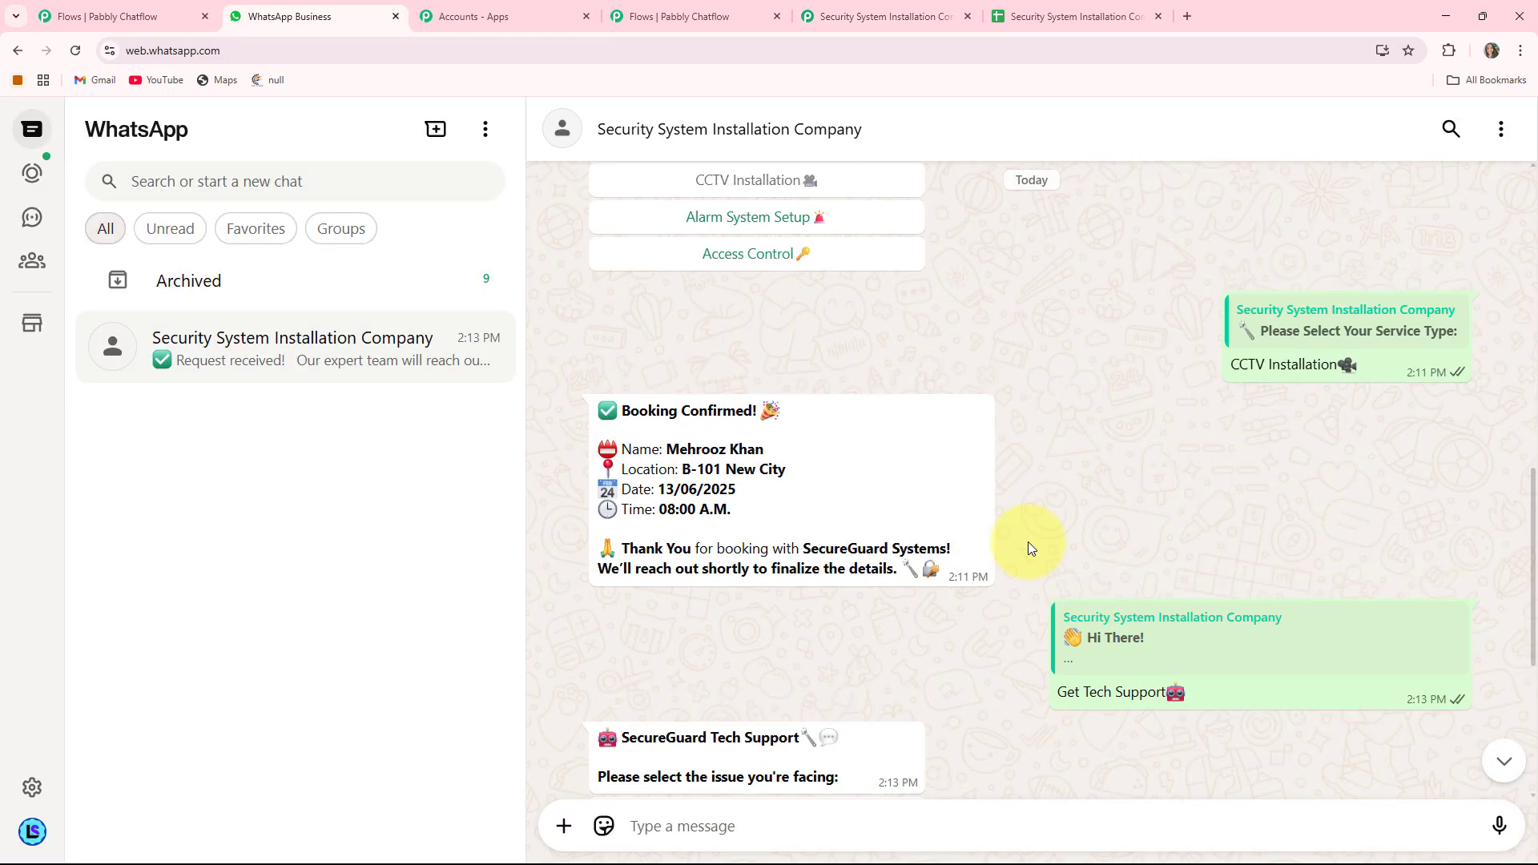
pyautogui.scroll(-3, 1027, 541)
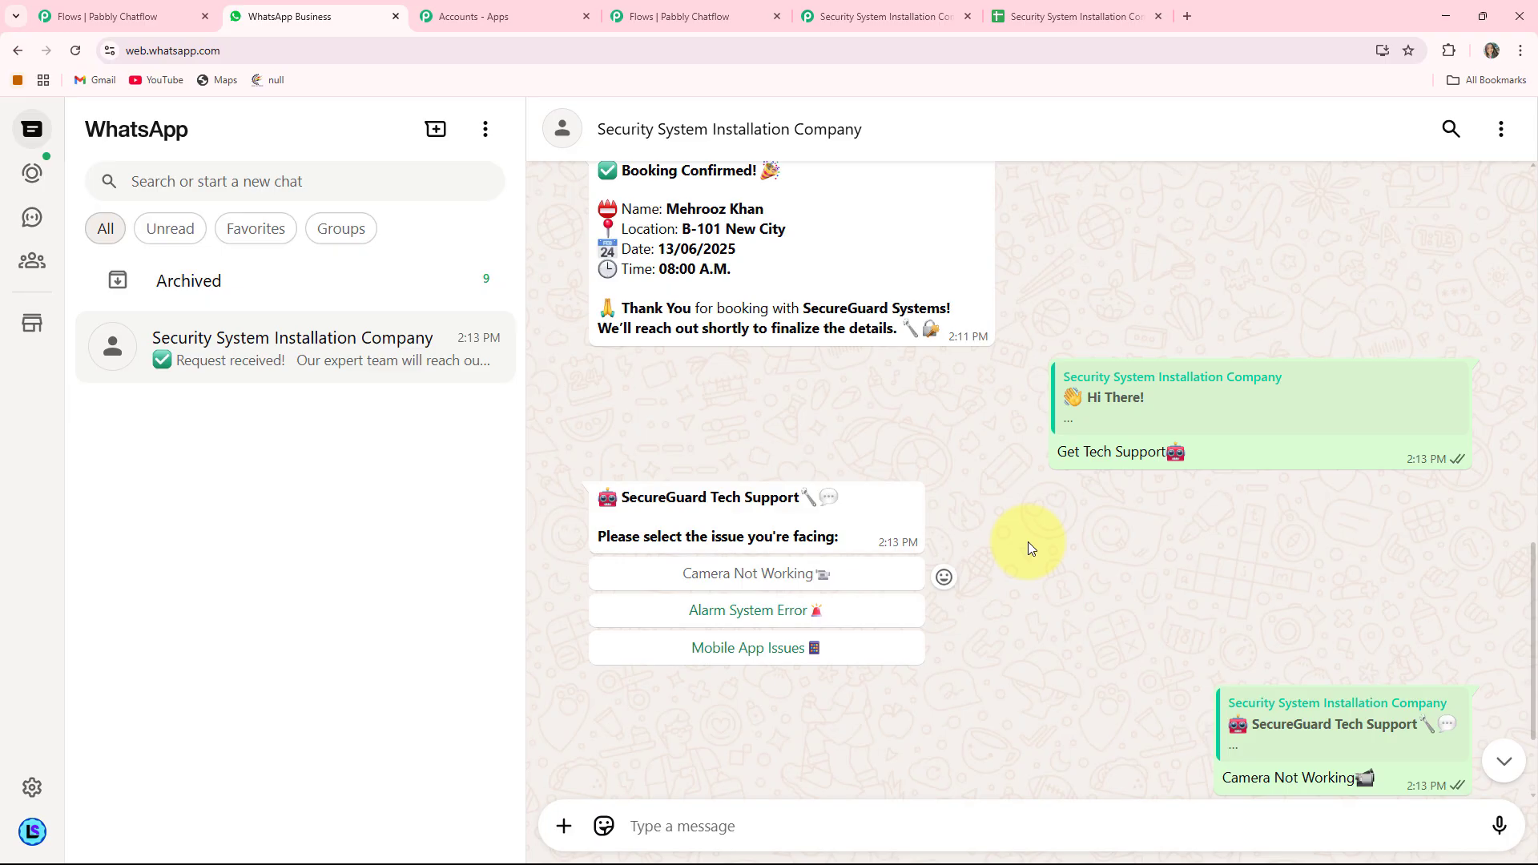
pyautogui.scroll(12, 1028, 543)
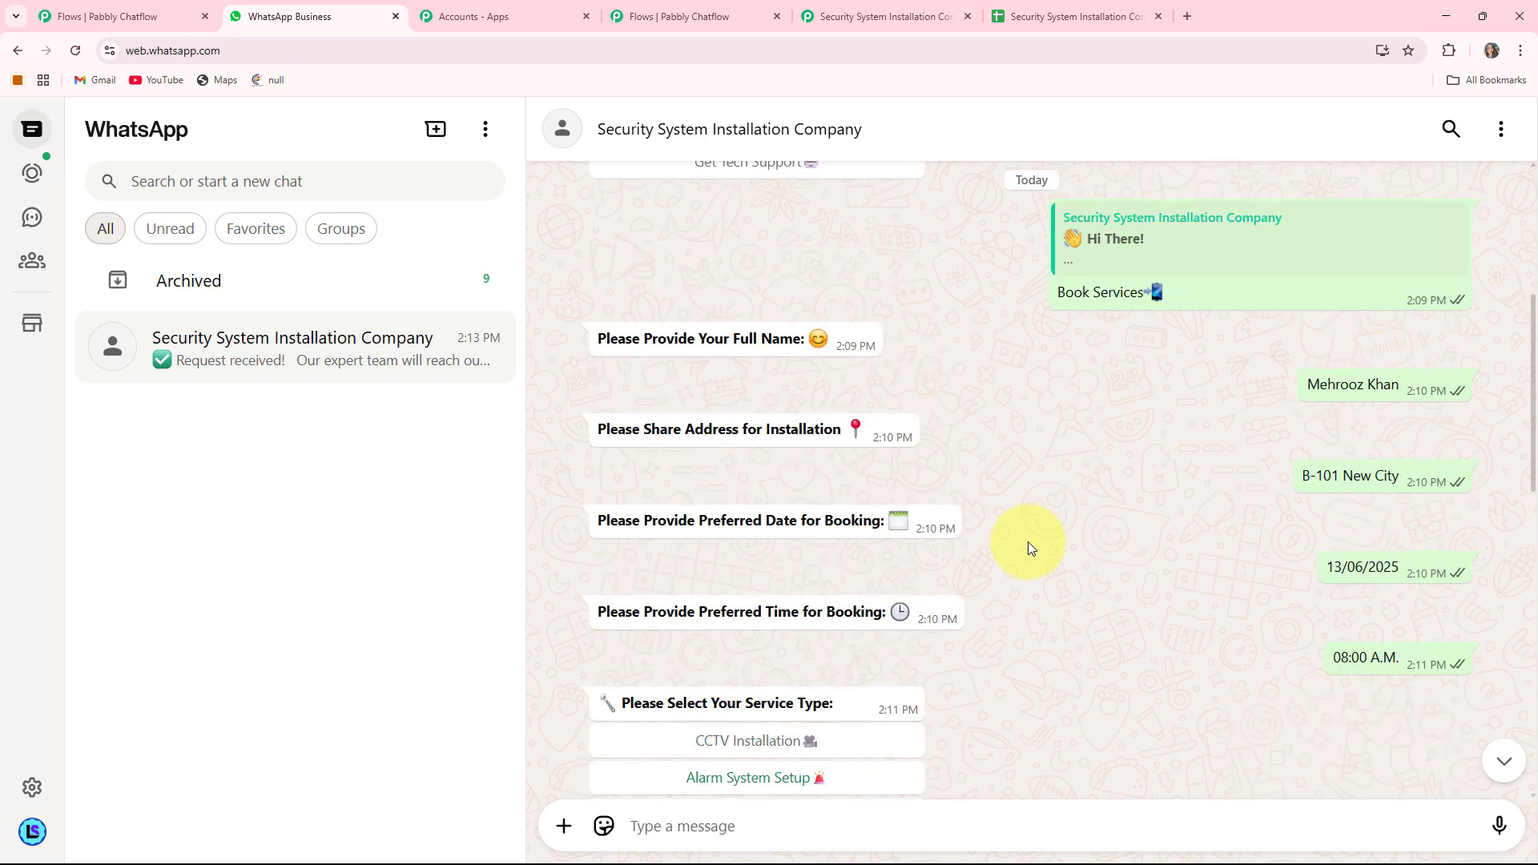
pyautogui.scroll(-1, 1028, 543)
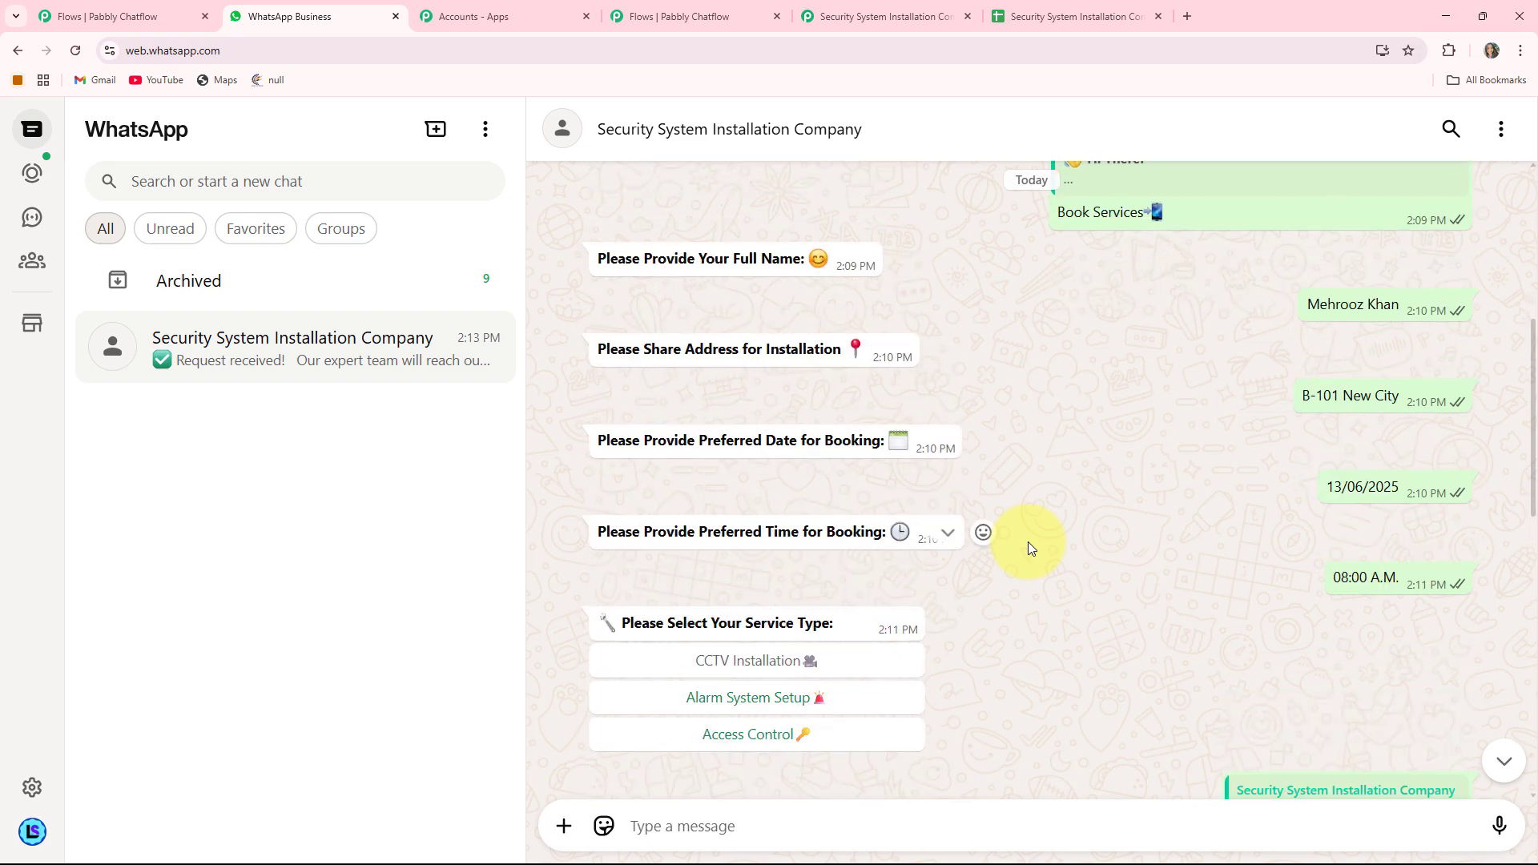